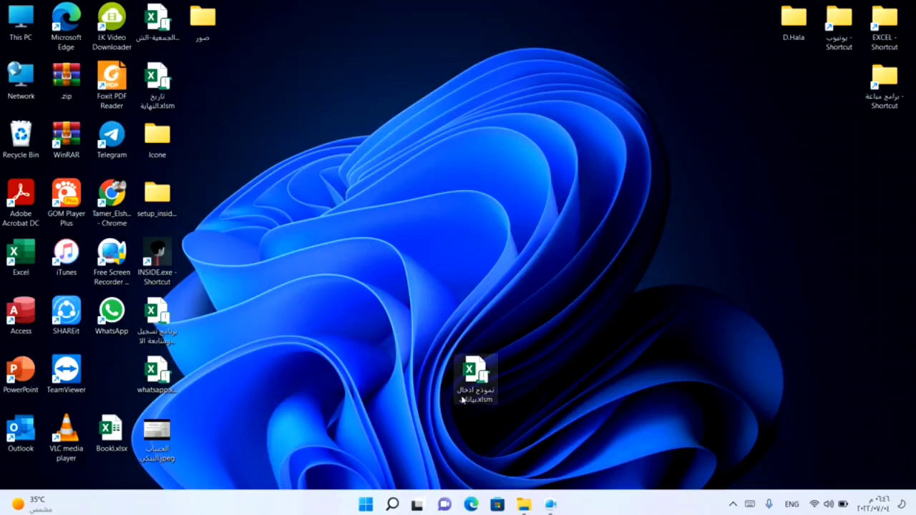
# - Open the data-entry .xlsm workbook and reposition its form on screen
pyautogui.doubleClick(477, 376)
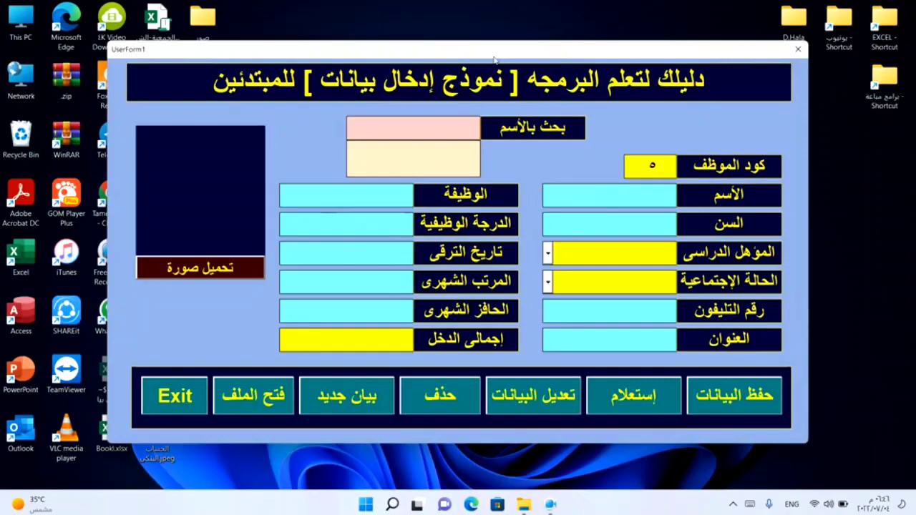
pyautogui.moveTo(496, 56)
pyautogui.mouseDown()
pyautogui.moveTo(691, 95)
pyautogui.moveTo(583, 32)
pyautogui.moveTo(464, 62)
pyautogui.mouseUp()
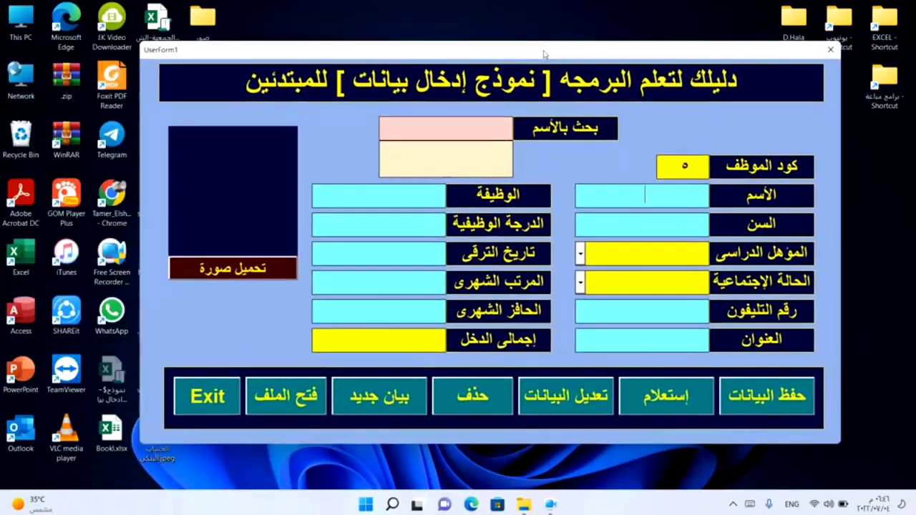
pyautogui.moveTo(464, 62)
pyautogui.mouseDown()
pyautogui.moveTo(512, 52)
pyautogui.moveTo(482, 63)
pyautogui.moveTo(495, 41)
pyautogui.mouseUp()
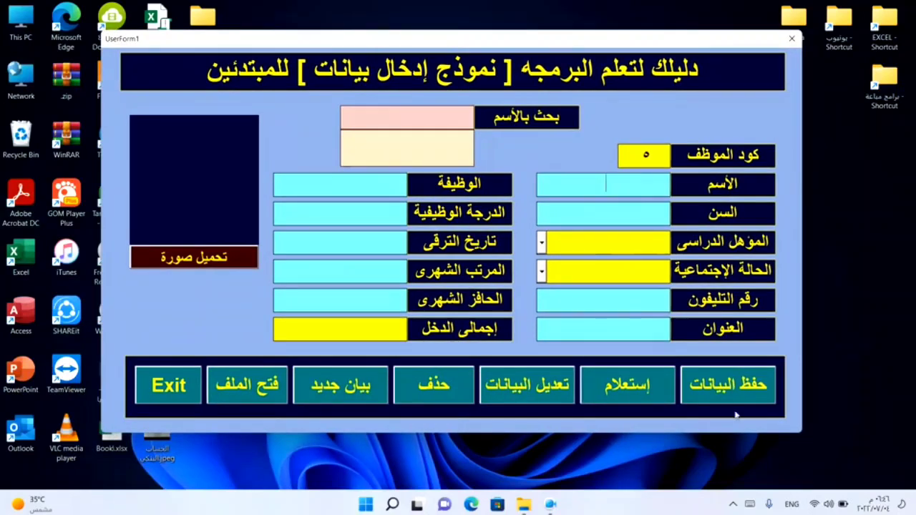
# - Search names starting with 'ا' and load employee 2's full record with photo
pyautogui.click(345, 116)
pyautogui.hotkey('alt', 'shift')
pyautogui.write('ا')
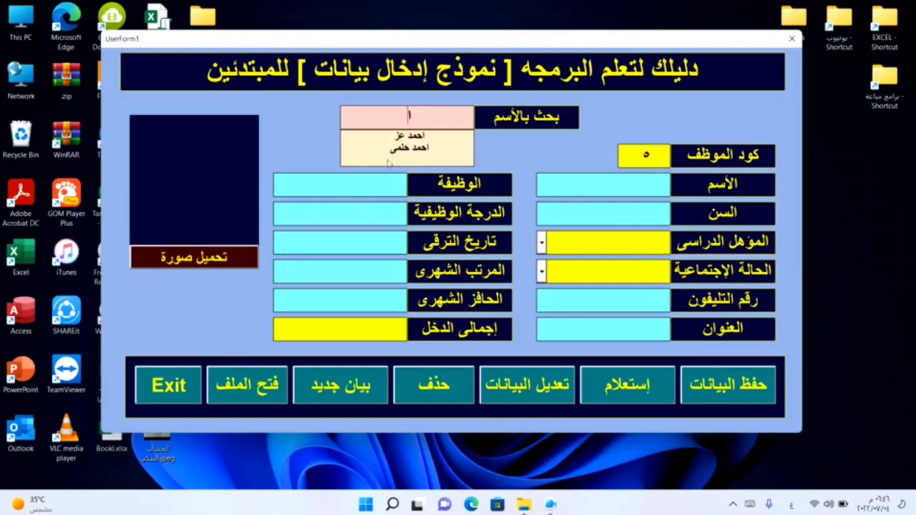
pyautogui.click(422, 136)
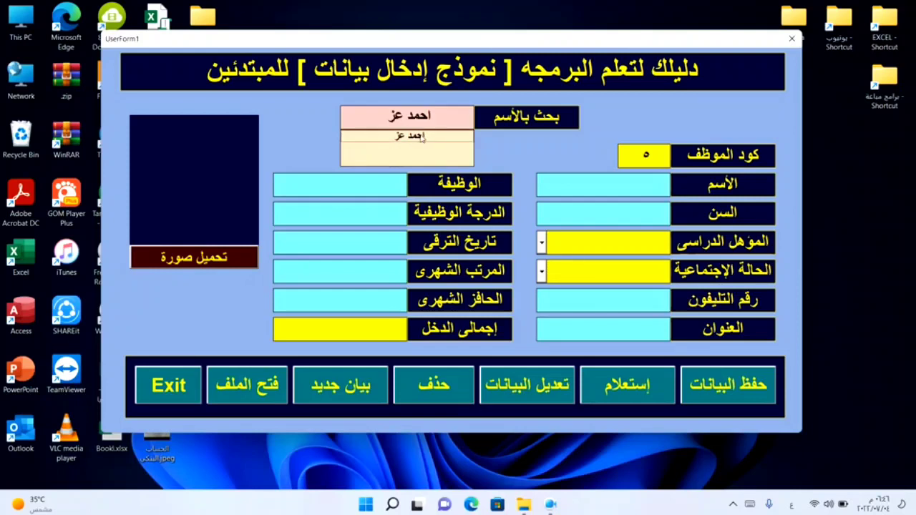
pyautogui.click(637, 392)
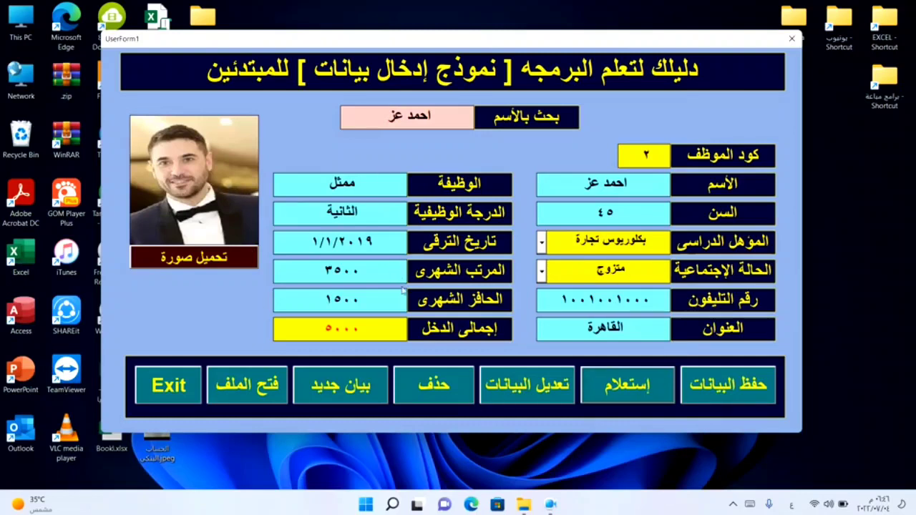
# - Clear the form, search 'ا' again, and load the other matching employee's record
pyautogui.click(348, 401)
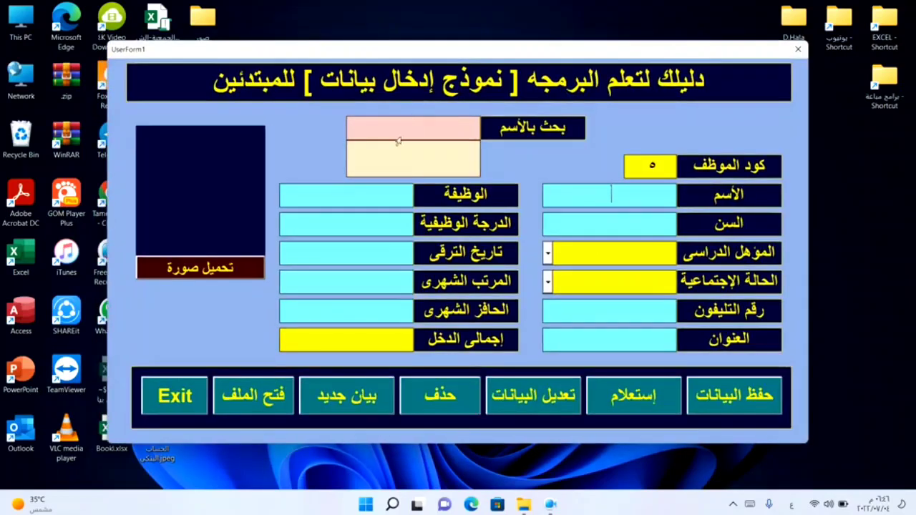
pyautogui.click(413, 128)
pyautogui.write('ا')
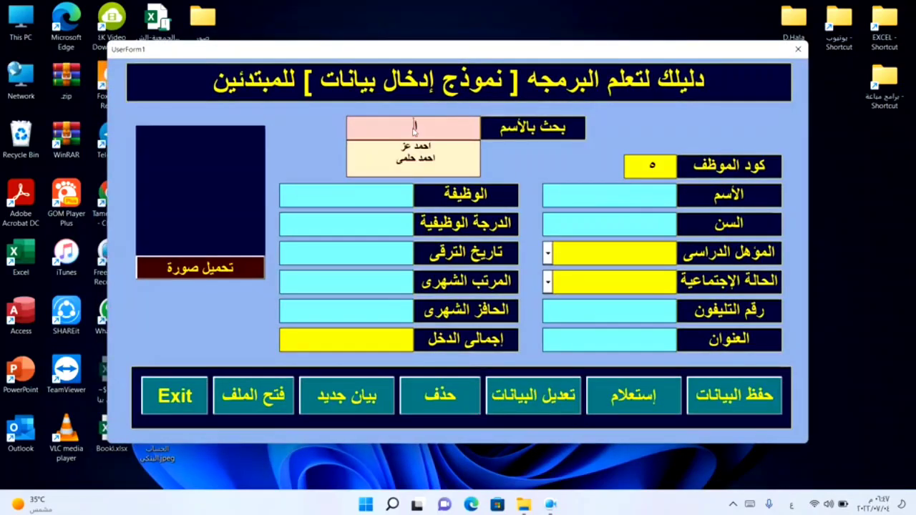
pyautogui.click(434, 158)
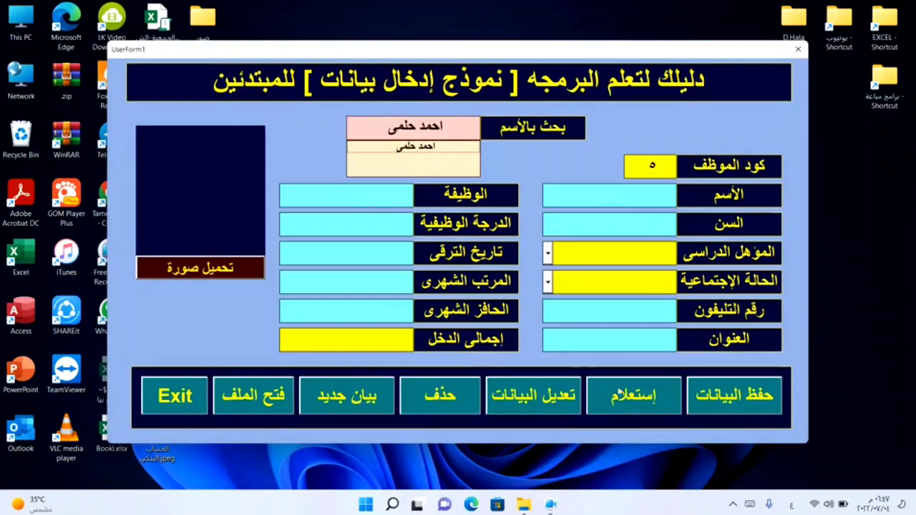
pyautogui.click(643, 403)
# - Load the employee matching 'ك' with photo, then close the form to the data sheet
pyautogui.click(349, 396)
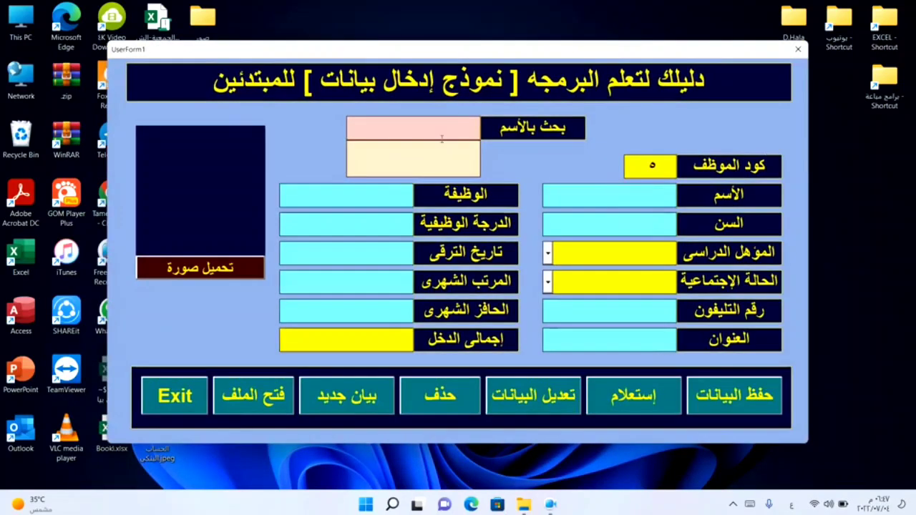
pyautogui.write('ك')
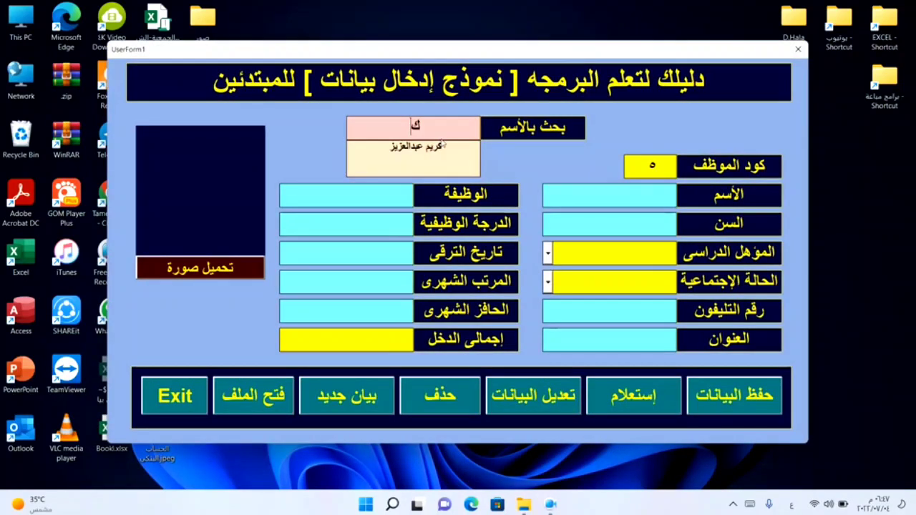
pyautogui.click(419, 147)
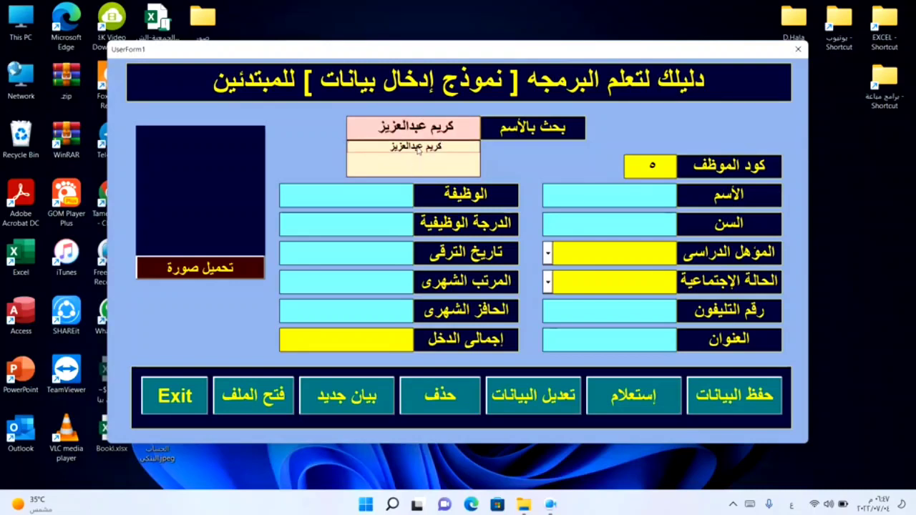
pyautogui.click(623, 402)
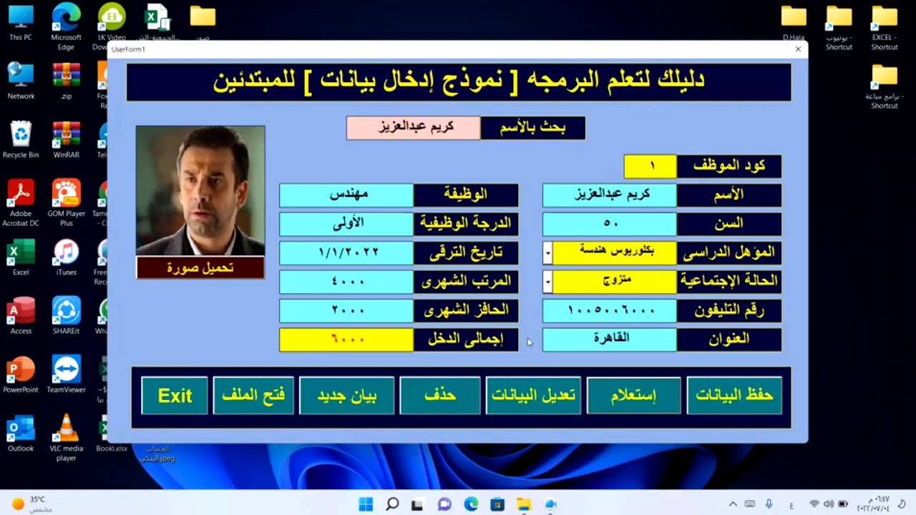
pyautogui.click(268, 399)
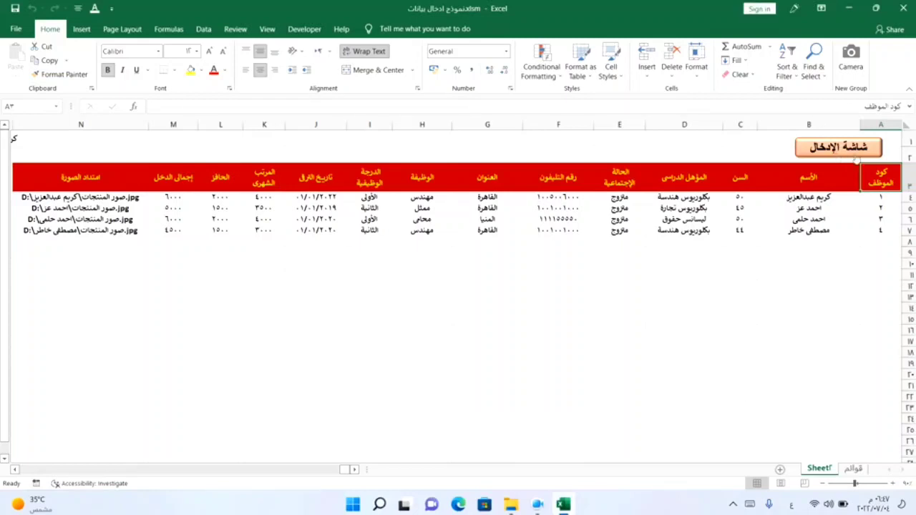
# - Reopen the form via شاشة الإدخال, then close the form and the Excel window
pyautogui.click(842, 159)
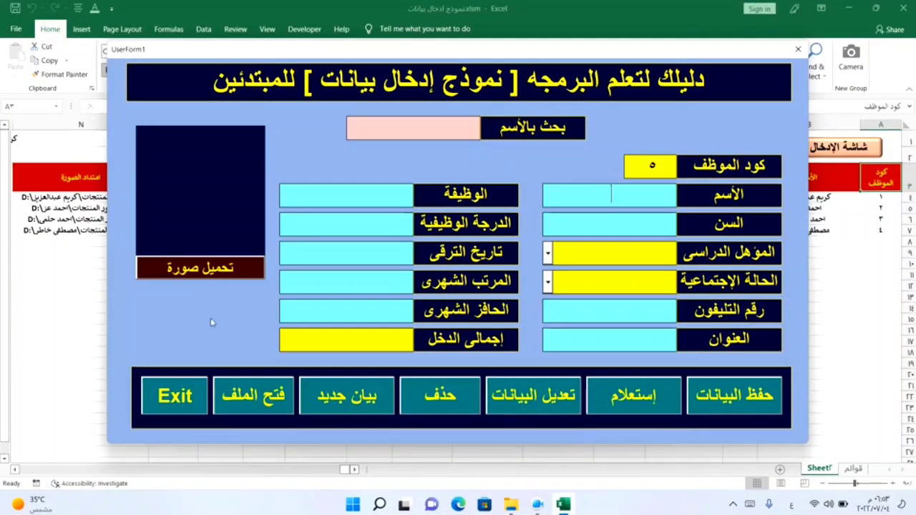
pyautogui.click(798, 52)
pyautogui.click(903, 8)
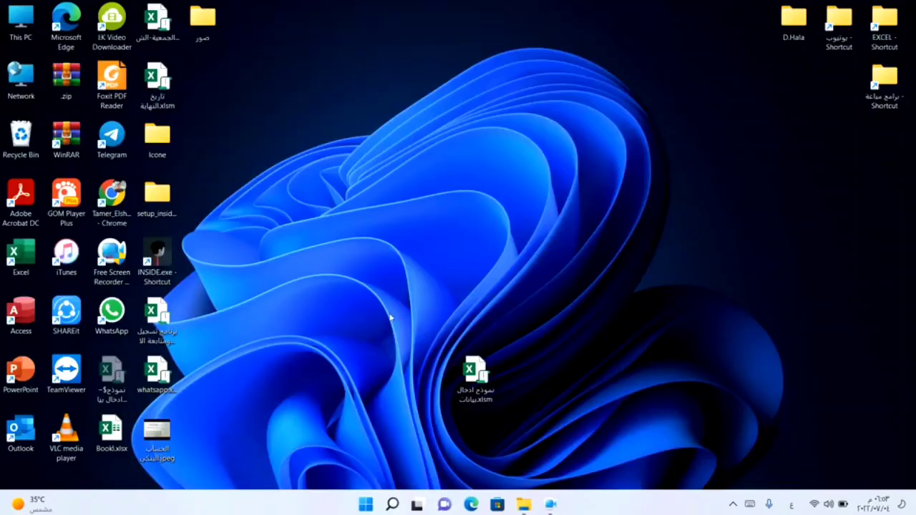
# - Launch Excel with a blank workbook and bring up the full Save As dialog
pyautogui.doubleClick(26, 255)
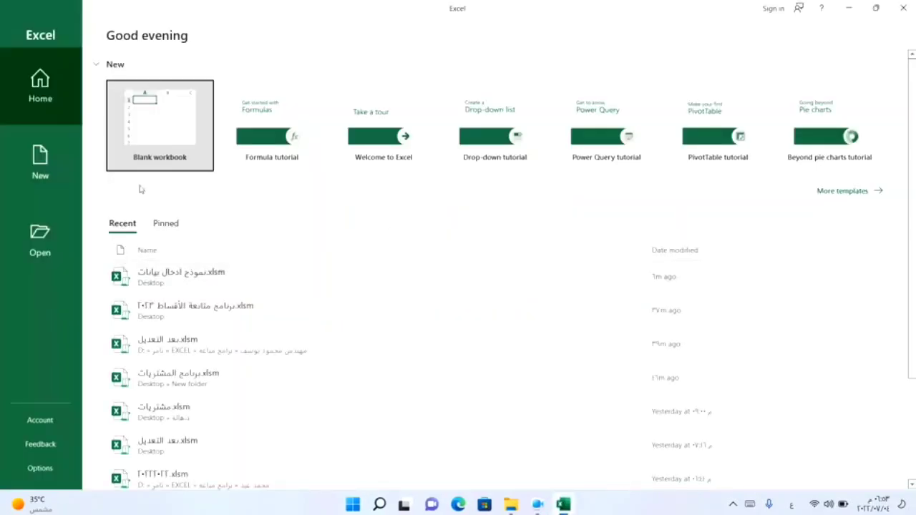
pyautogui.click(195, 110)
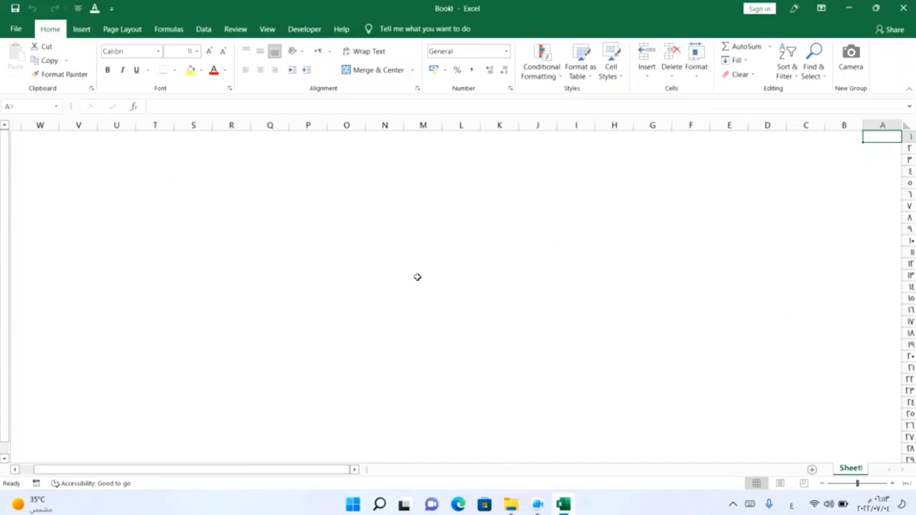
pyautogui.click(15, 33)
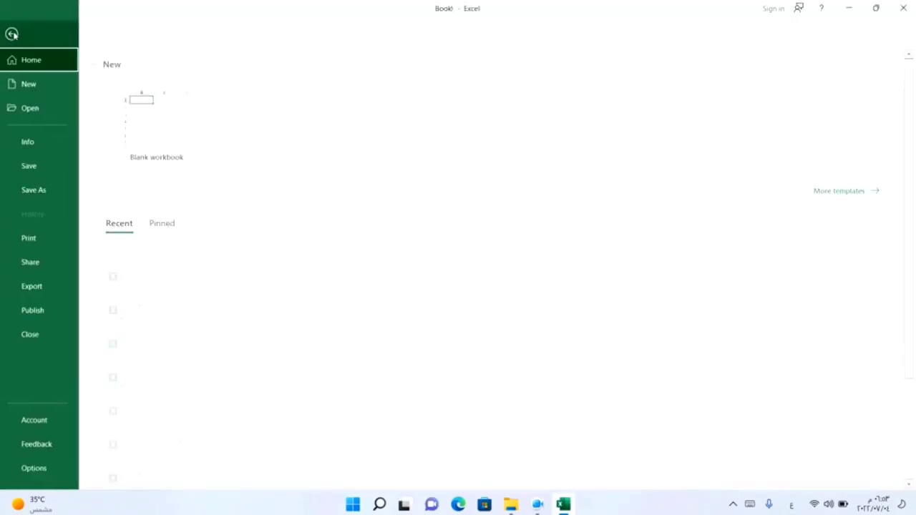
pyautogui.click(41, 192)
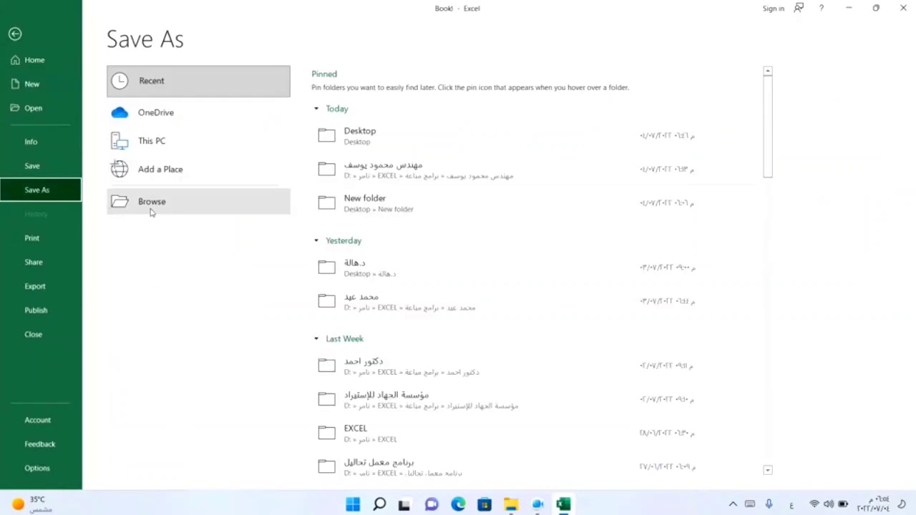
pyautogui.click(151, 203)
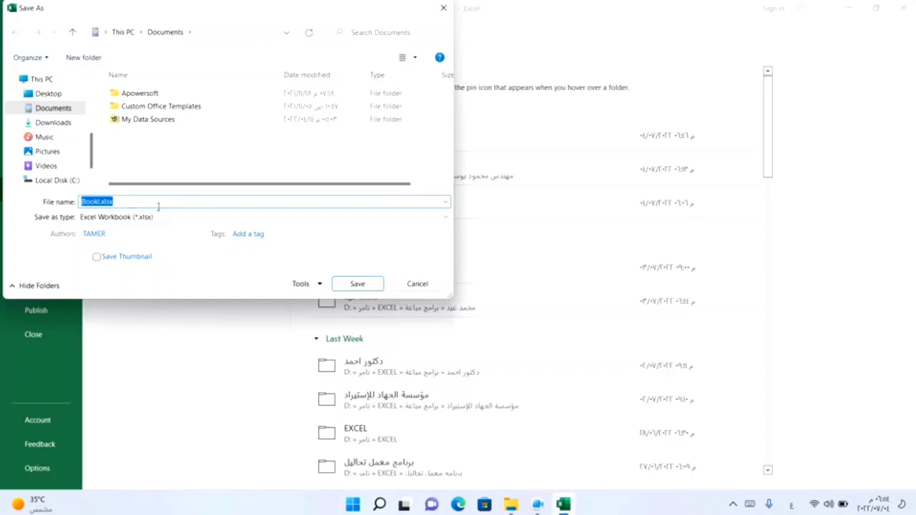
# - Save to the Desktop as Excel Macro-Enabled Workbook (*.xlsm), declining to replace an existing file
pyautogui.write('ل')
pyautogui.write(' ادخال')
pyautogui.write(' بيانات')
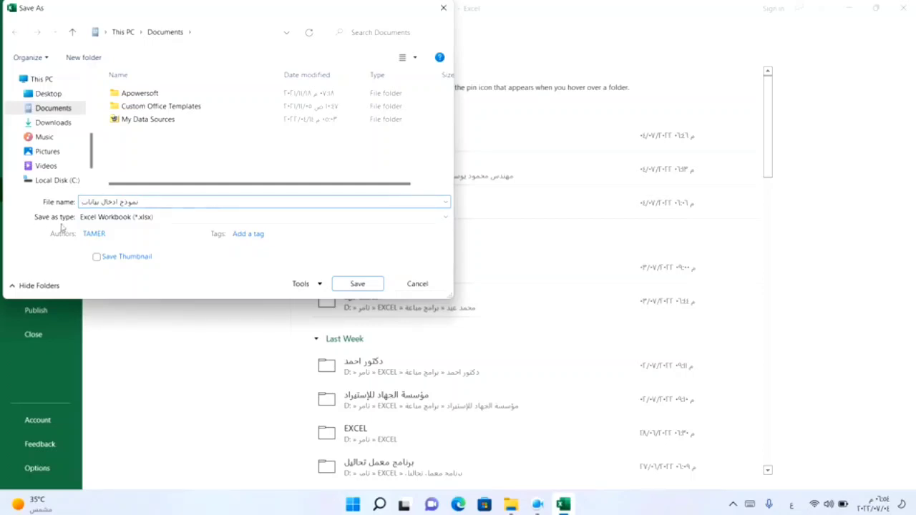
pyautogui.click(338, 219)
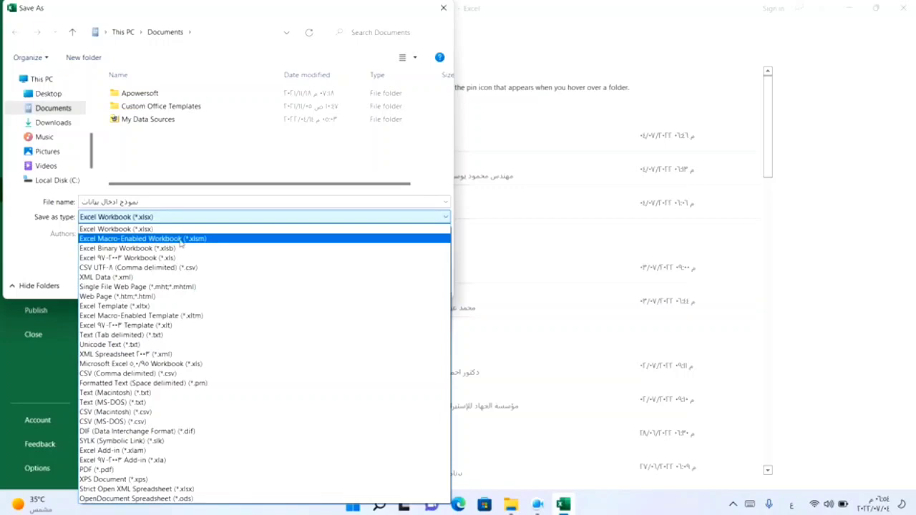
pyautogui.click(181, 241)
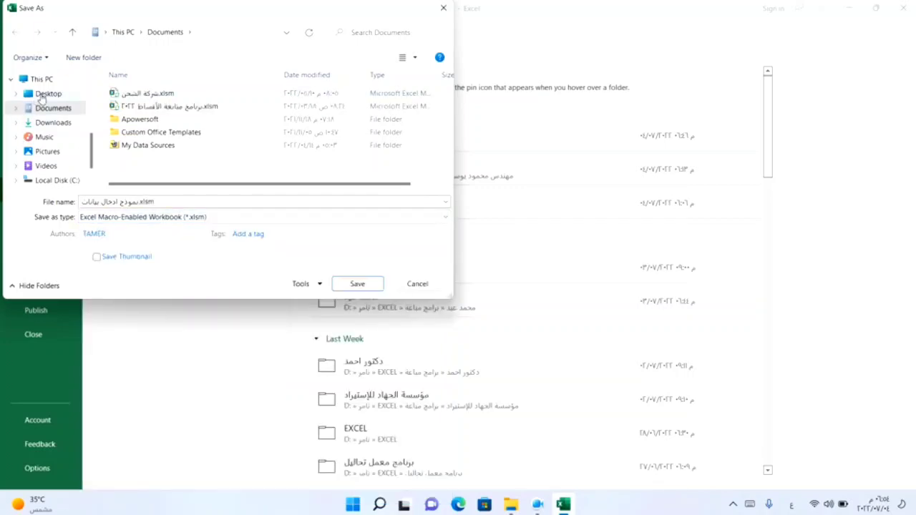
pyautogui.click(45, 96)
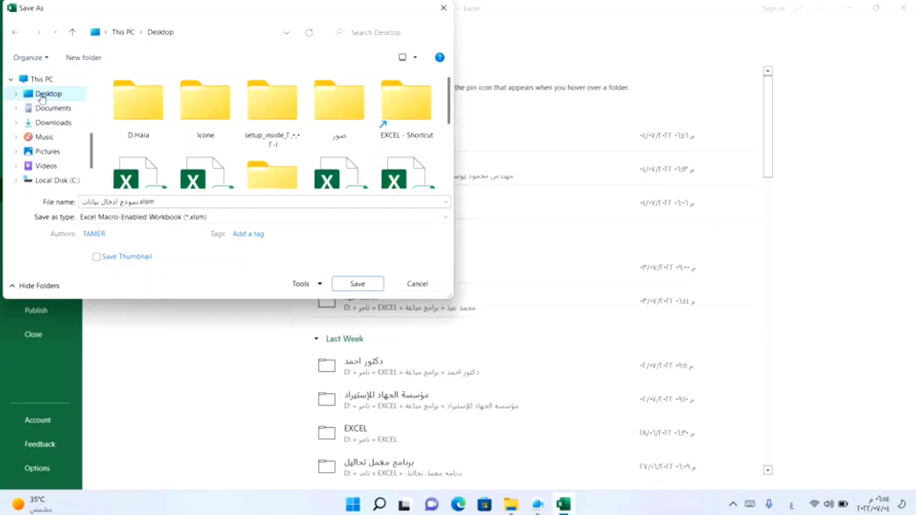
pyautogui.click(358, 285)
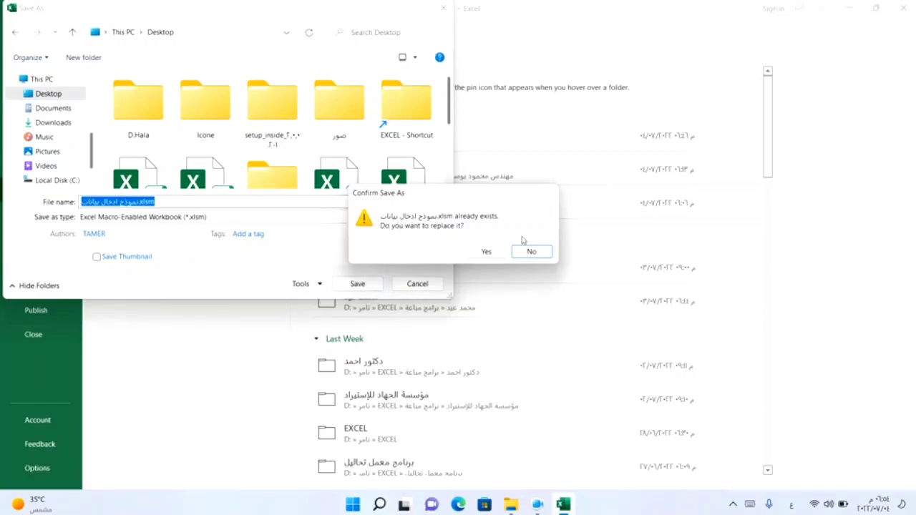
pyautogui.click(542, 254)
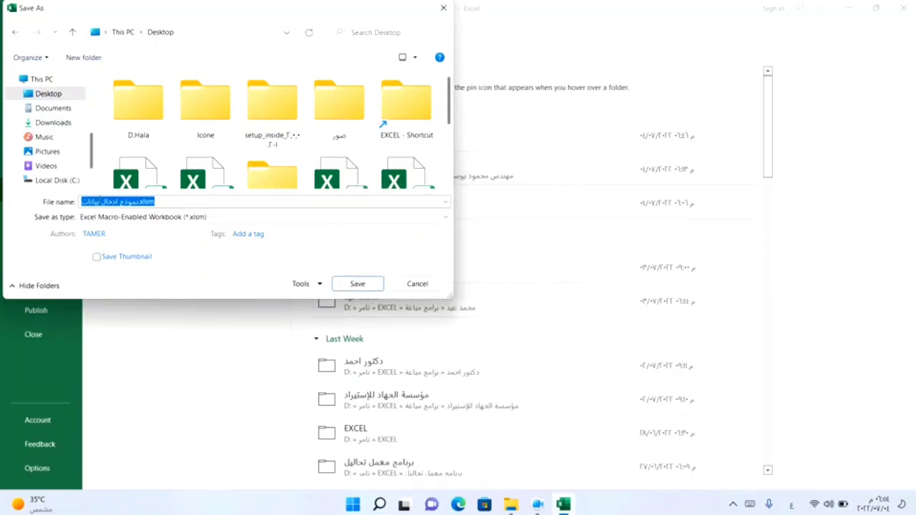
# - Rename the file 'شرح تصميم برنامج نموذج ادخال بيانات' and save it as .xlsm
pyautogui.click(168, 201)
pyautogui.press('BackSpace')
pyautogui.press('BackSpace')
pyautogui.press('BackSpace')
pyautogui.press('BackSpace')
pyautogui.press('BackSpace')
pyautogui.press('BackSpace')
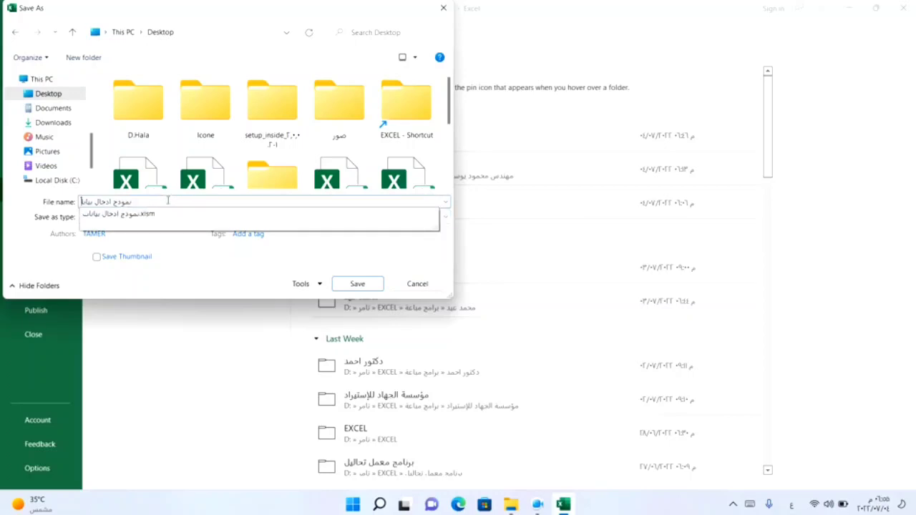
pyautogui.press('BackSpace')
pyautogui.press('BackSpace')
pyautogui.press('BackSpace')
pyautogui.press('BackSpace')
pyautogui.press('BackSpace')
pyautogui.press('BackSpace')
pyautogui.write('شرح ب')
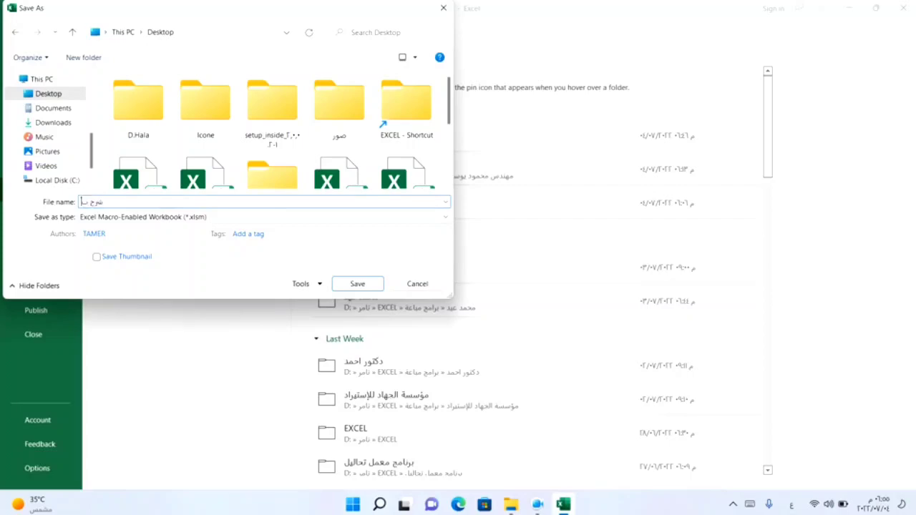
pyautogui.write('تصميم')
pyautogui.write(' برنامج')
pyautogui.write(' بما')
pyautogui.press('BackSpace')
pyautogui.write('برنامج نمو')
pyautogui.write('ذج')
pyautogui.write(' ادخال')
pyautogui.write(' بيانات')
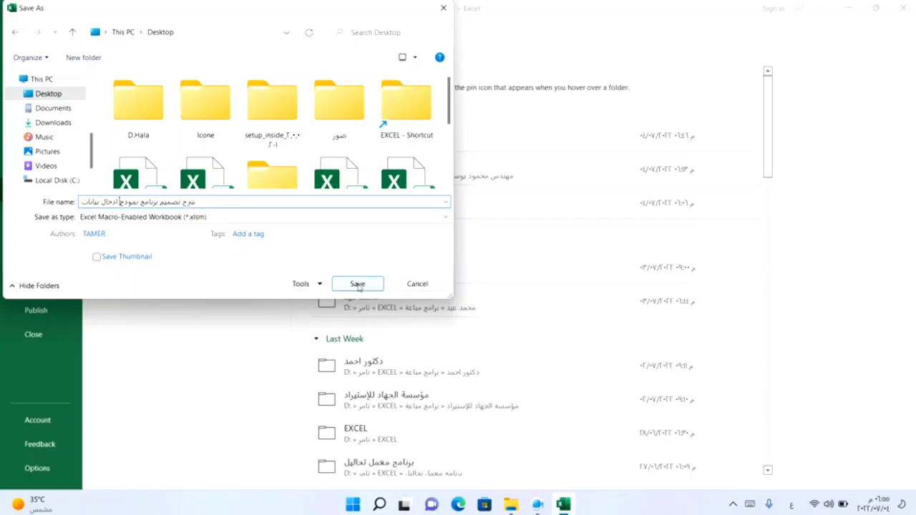
pyautogui.click(358, 284)
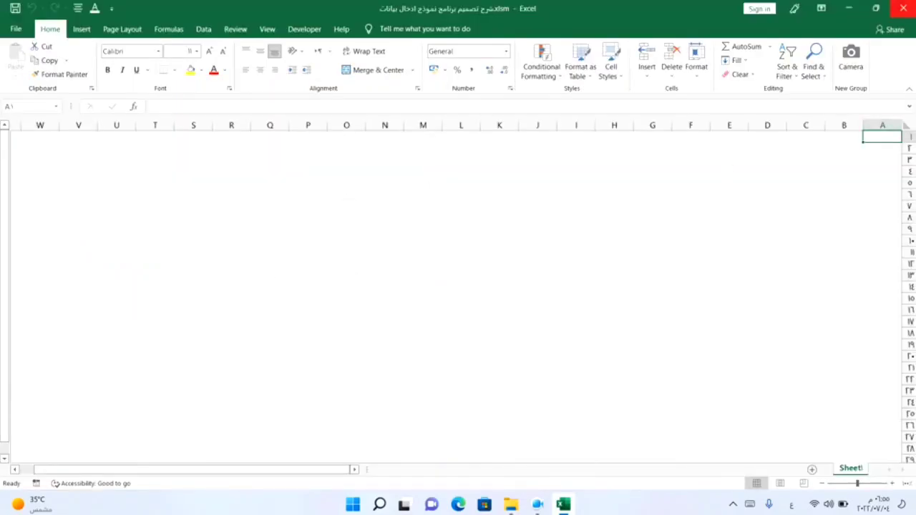
# - Close Excel, move the .xlsm icon to the desktop's right side, and reopen it
pyautogui.click(908, 8)
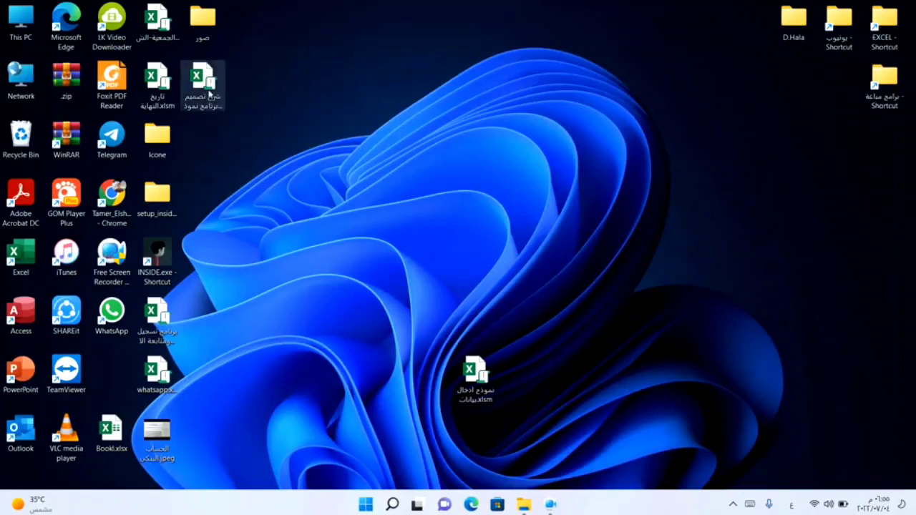
pyautogui.moveTo(203, 80)
pyautogui.mouseDown()
pyautogui.moveTo(382, 288)
pyautogui.moveTo(479, 320)
pyautogui.mouseUp()
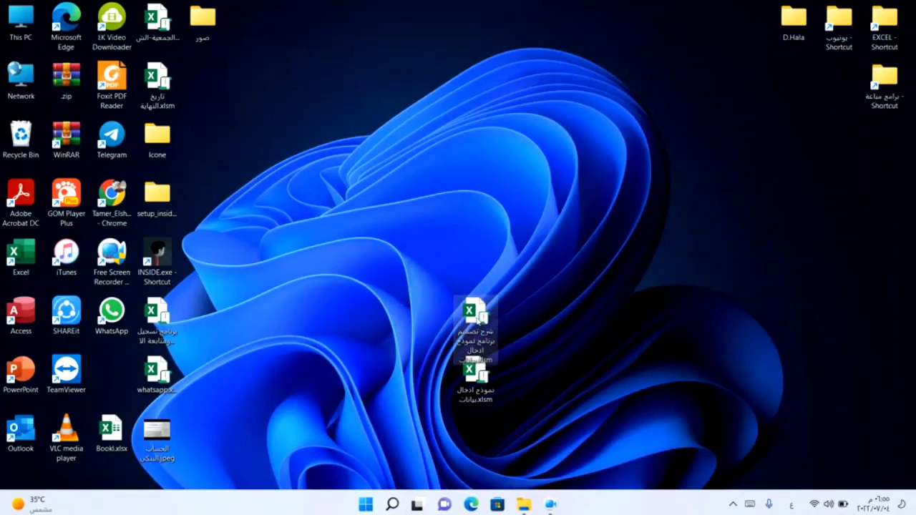
pyautogui.moveTo(478, 320); pyautogui.dragTo(612, 318)
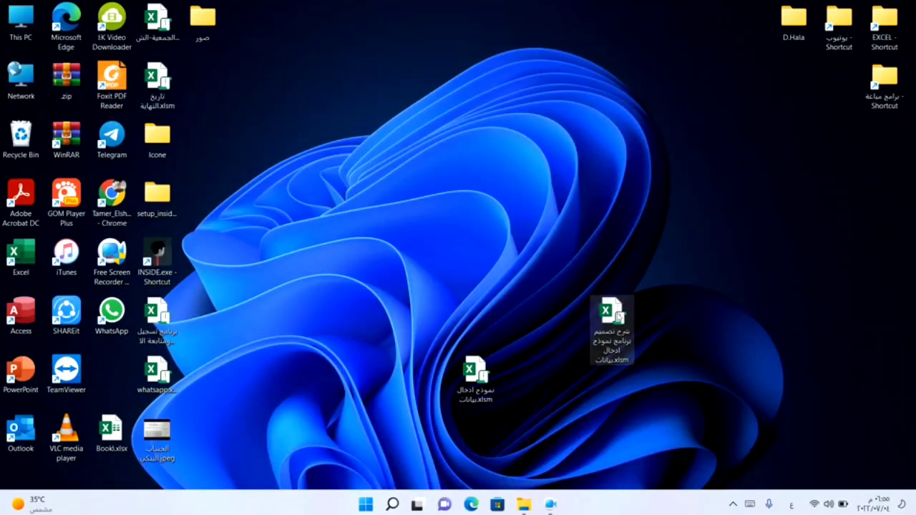
pyautogui.doubleClick(616, 314)
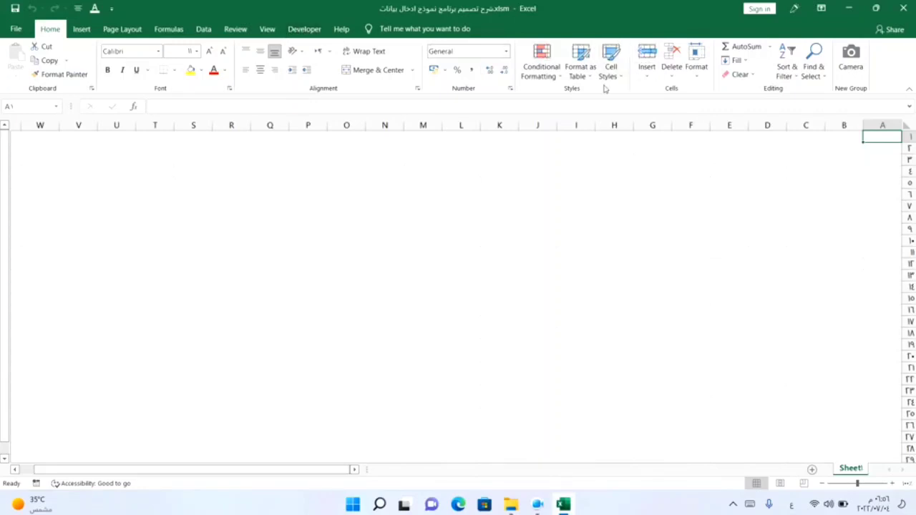
# - Enable the Developer tab through Customize the Ribbon
pyautogui.rightClick(411, 65)
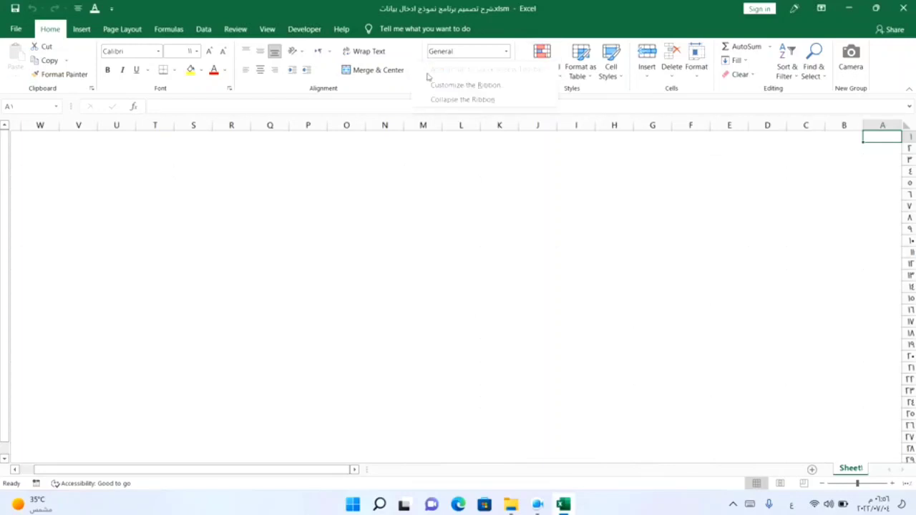
pyautogui.click(452, 88)
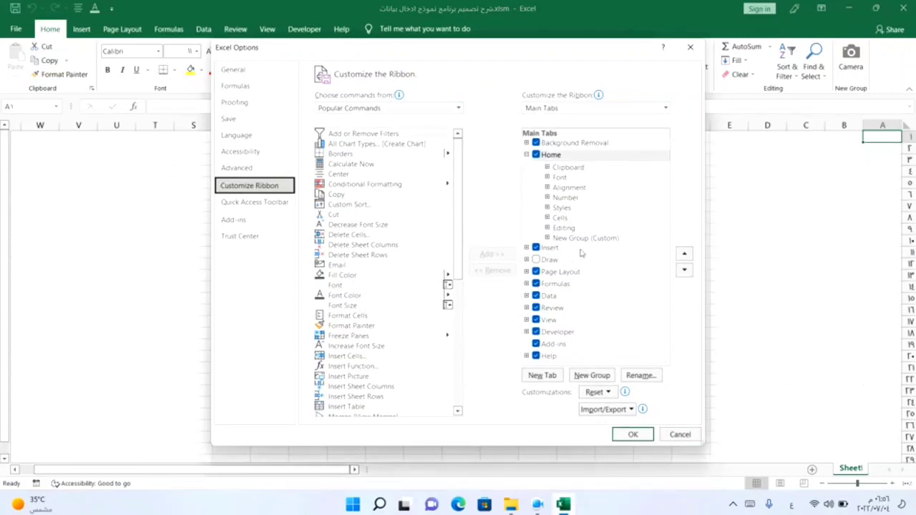
pyautogui.click(536, 333)
pyautogui.click(536, 333)
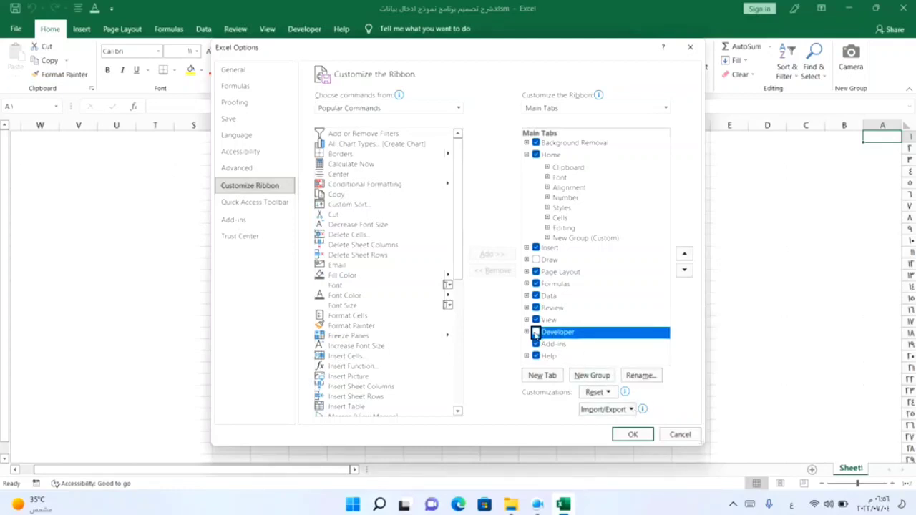
pyautogui.click(537, 333)
pyautogui.click(630, 434)
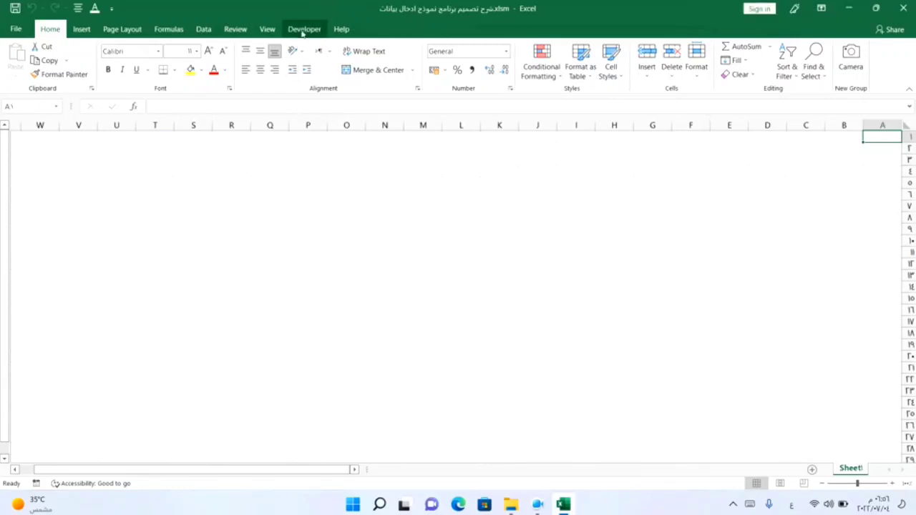
# - Set Developer > Macro Security to Enable VBA macros
pyautogui.click(302, 30)
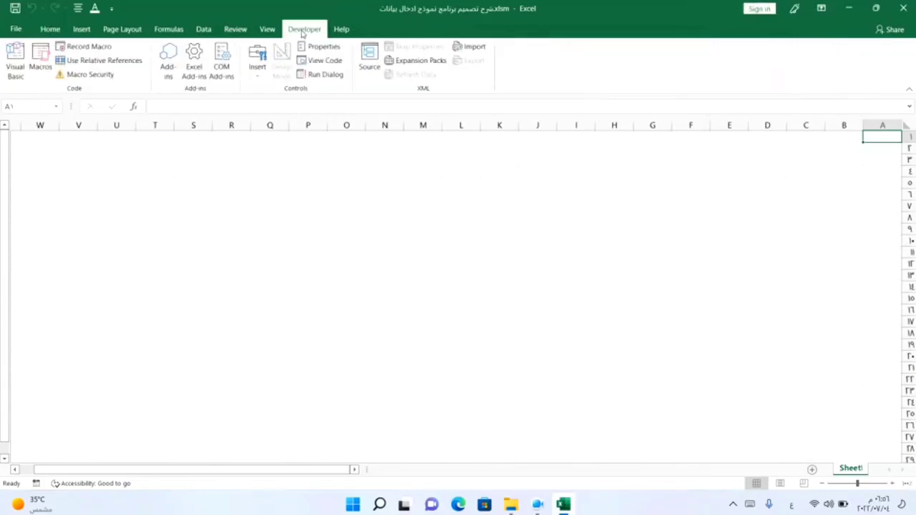
pyautogui.click(87, 77)
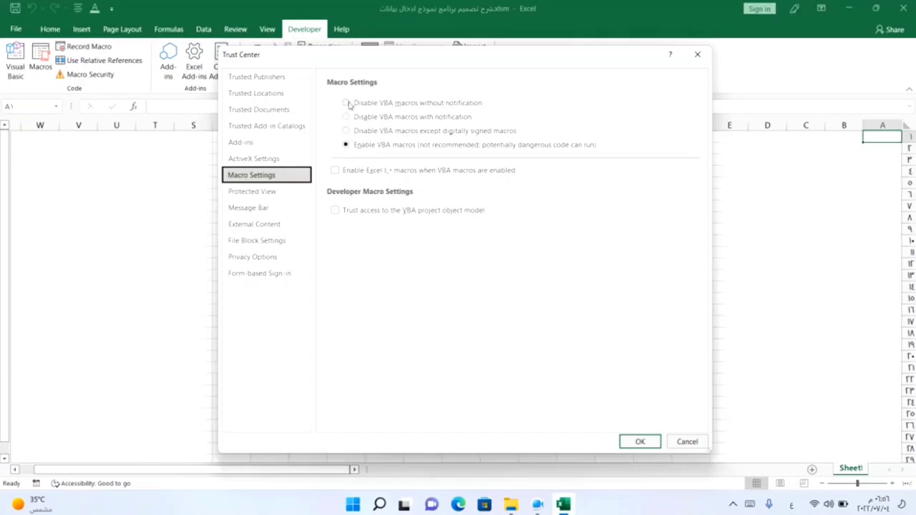
pyautogui.click(347, 104)
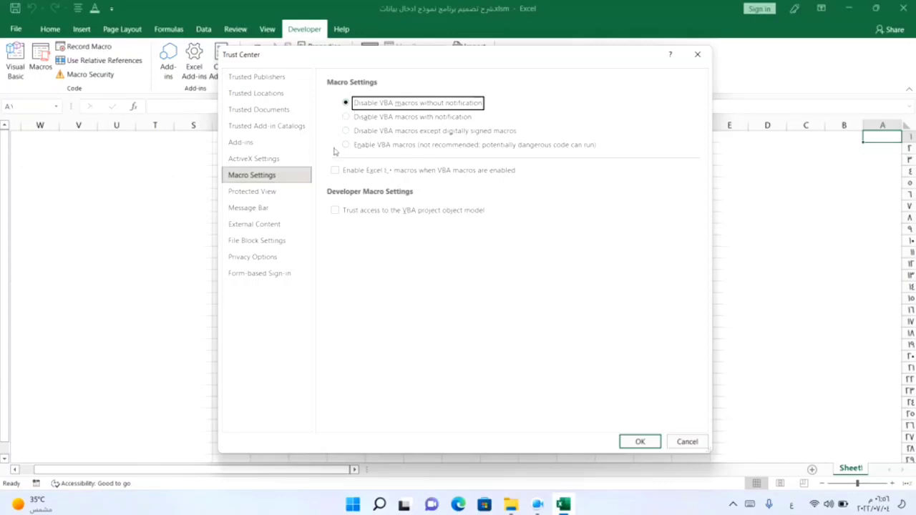
pyautogui.click(346, 145)
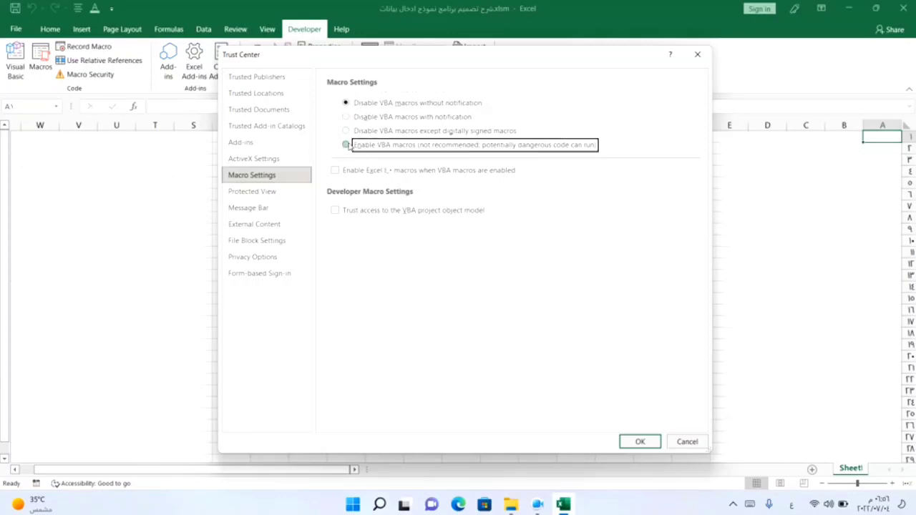
pyautogui.click(641, 441)
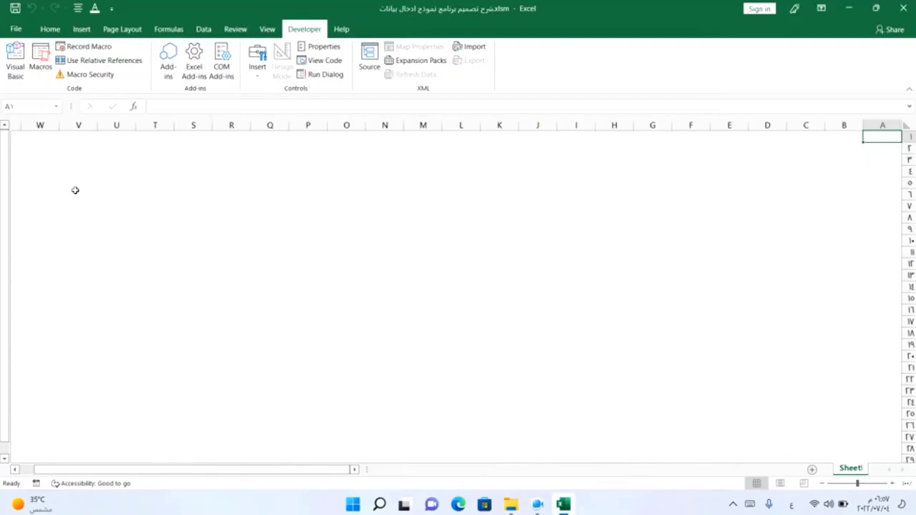
# - Open the VBA editor, insert UserForm1, and move the Toolbox away from it
pyautogui.click(14, 68)
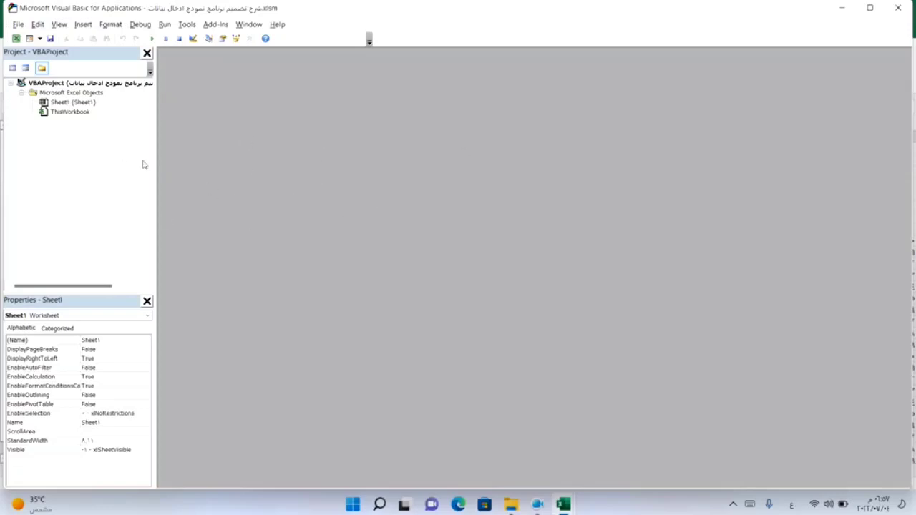
pyautogui.click(81, 27)
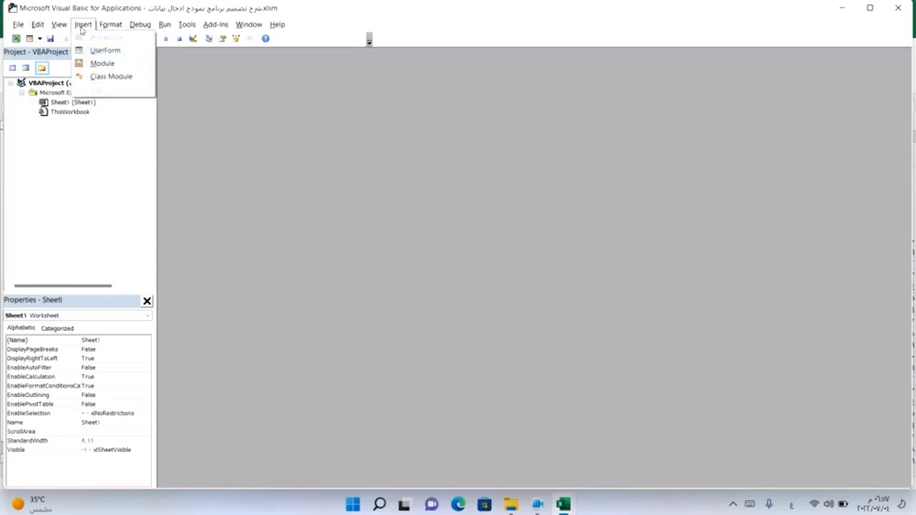
pyautogui.click(109, 55)
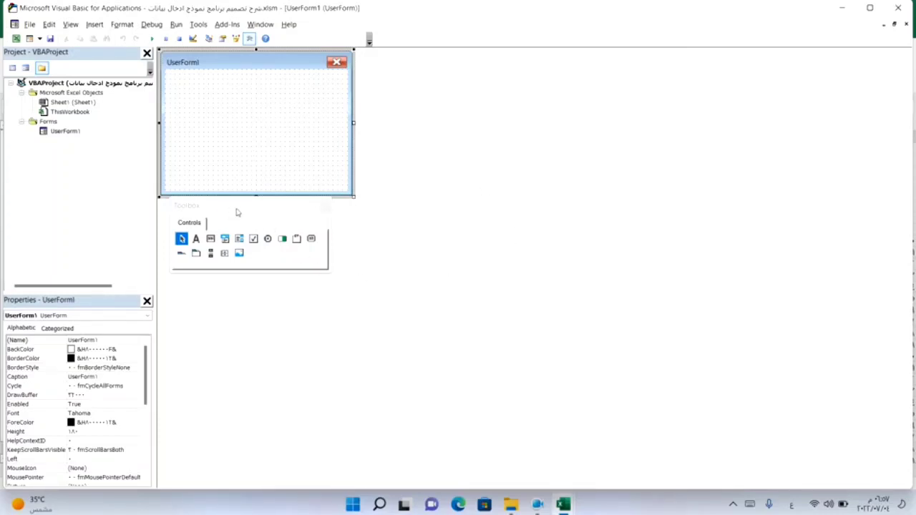
pyautogui.moveTo(230, 212); pyautogui.dragTo(723, 87)
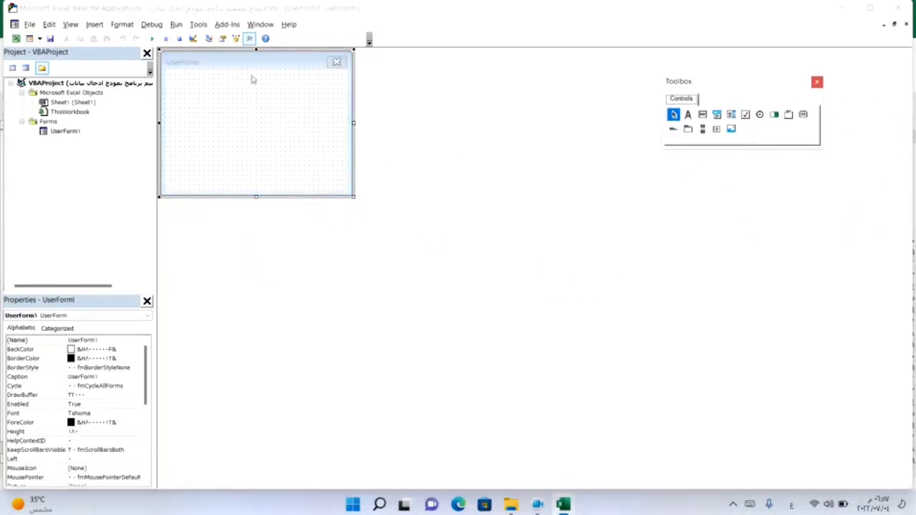
# - Drag UserForm1's corner to enlarge it to about 312.6 high, then close the Properties pane
pyautogui.click(239, 150)
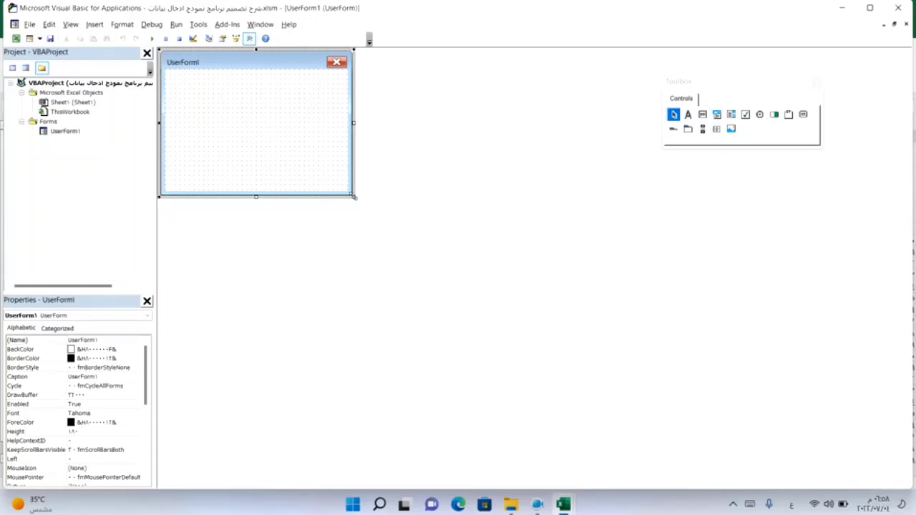
pyautogui.moveTo(355, 197)
pyautogui.mouseDown()
pyautogui.moveTo(598, 333)
pyautogui.moveTo(806, 427)
pyautogui.mouseUp()
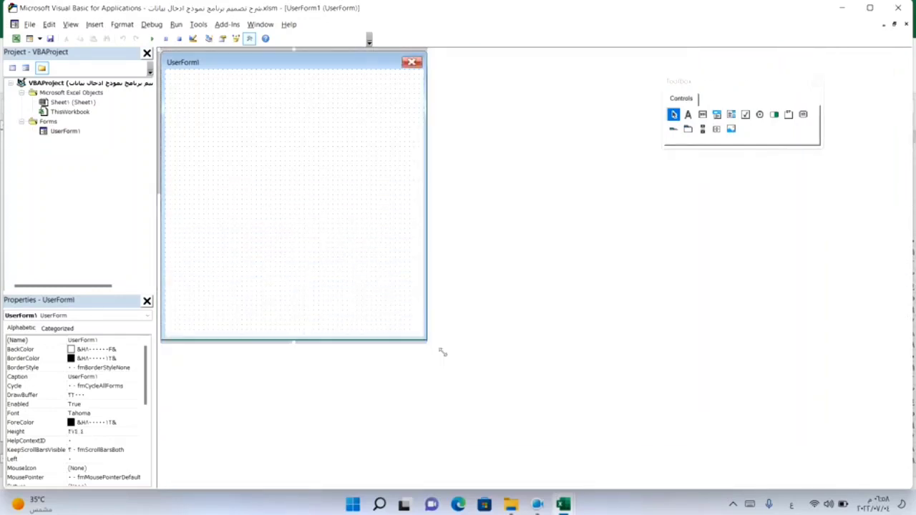
pyautogui.moveTo(806, 428)
pyautogui.mouseDown()
pyautogui.moveTo(518, 391)
pyautogui.moveTo(463, 366)
pyautogui.moveTo(493, 305)
pyautogui.mouseUp()
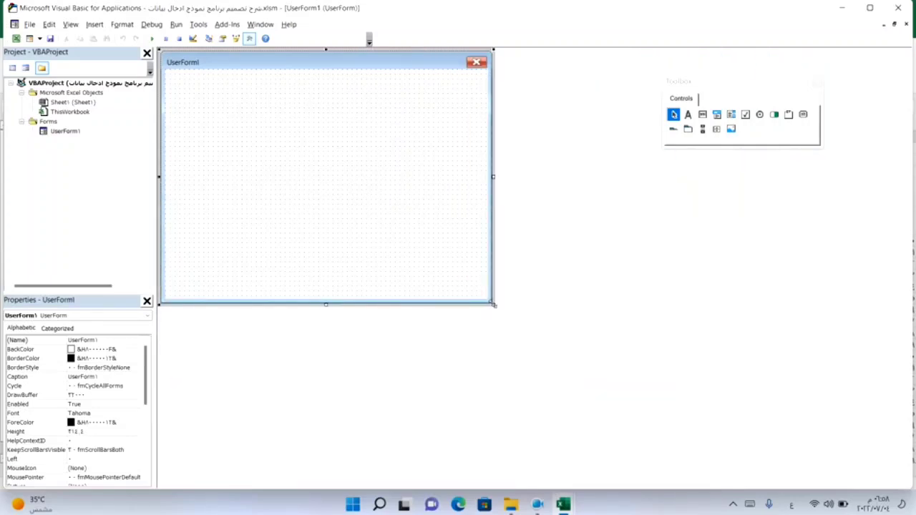
pyautogui.moveTo(493, 305); pyautogui.dragTo(731, 456)
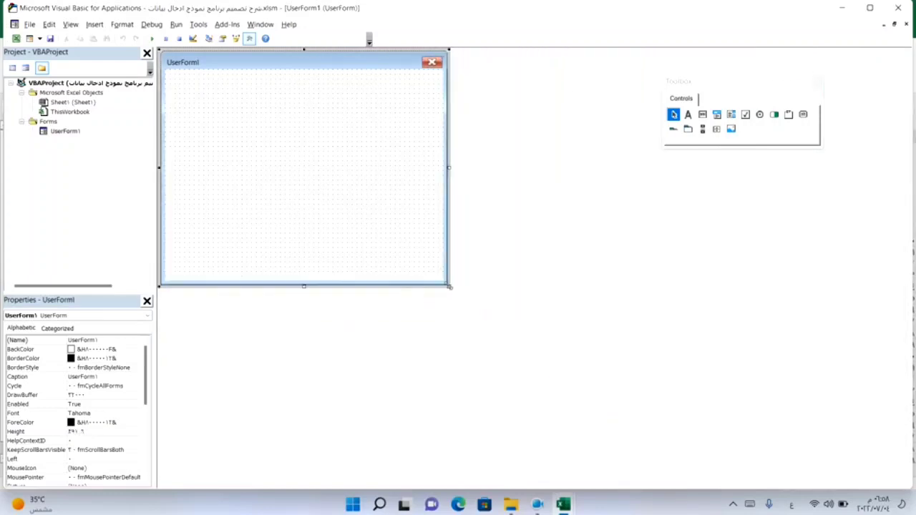
pyautogui.moveTo(731, 455); pyautogui.dragTo(468, 303)
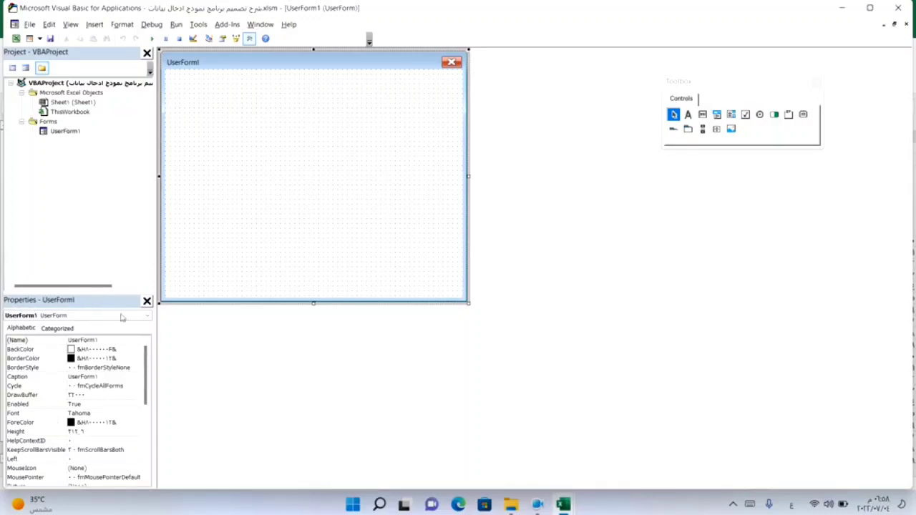
pyautogui.click(147, 301)
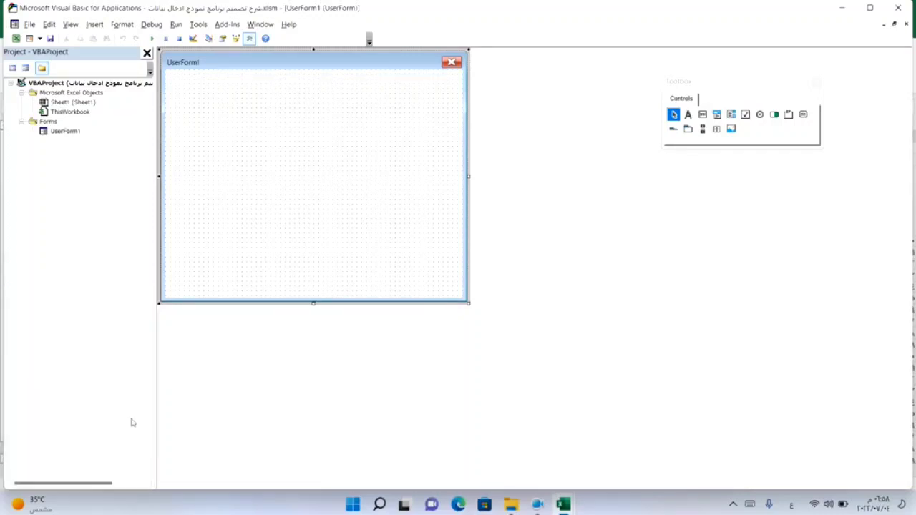
# - Show UserForm1's properties and set its Height to 510
pyautogui.rightClick(283, 165)
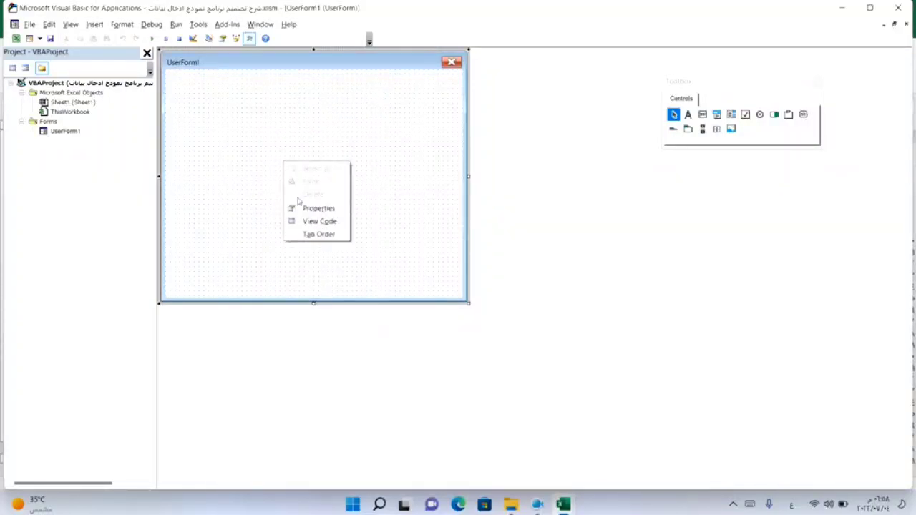
pyautogui.click(322, 209)
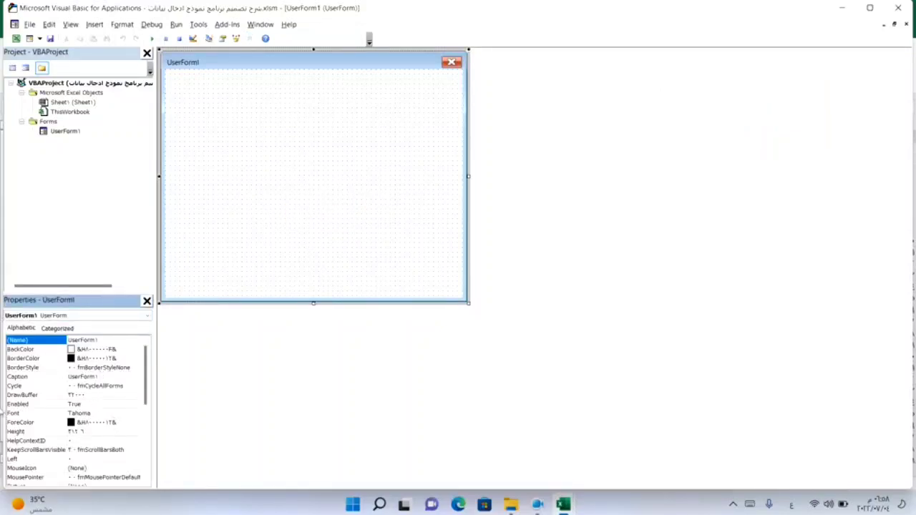
pyautogui.moveTo(146, 364)
pyautogui.mouseDown()
pyautogui.moveTo(142, 426)
pyautogui.moveTo(142, 363)
pyautogui.mouseUp()
pyautogui.click(327, 163)
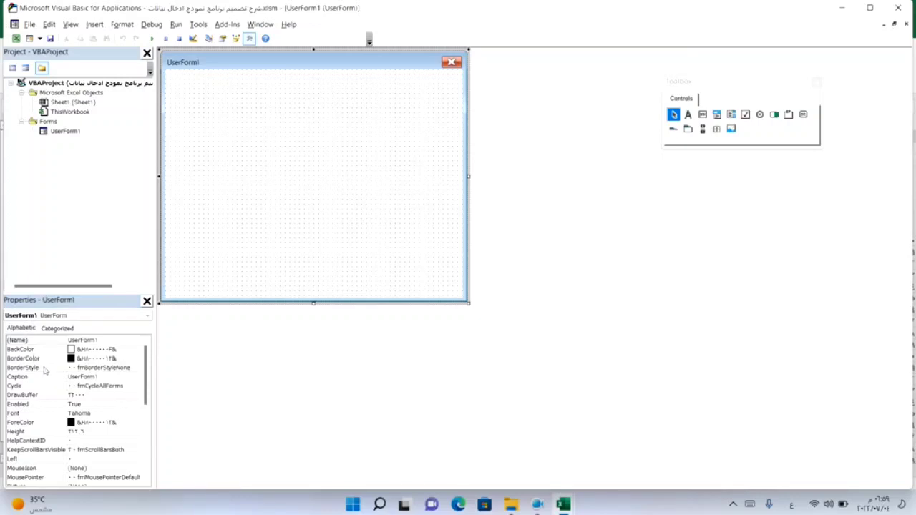
pyautogui.click(146, 367)
pyautogui.scroll(-1, 145, 366)
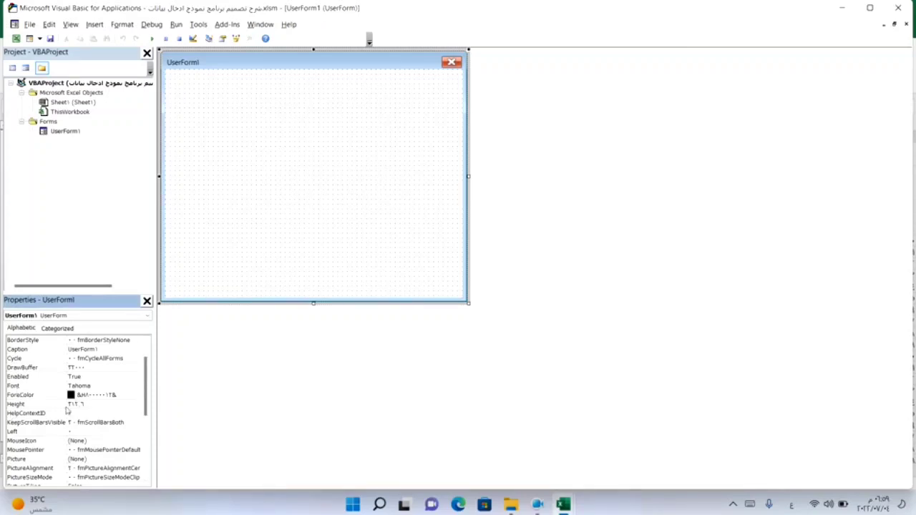
pyautogui.click(98, 406)
pyautogui.write('510')
pyautogui.press('Return')
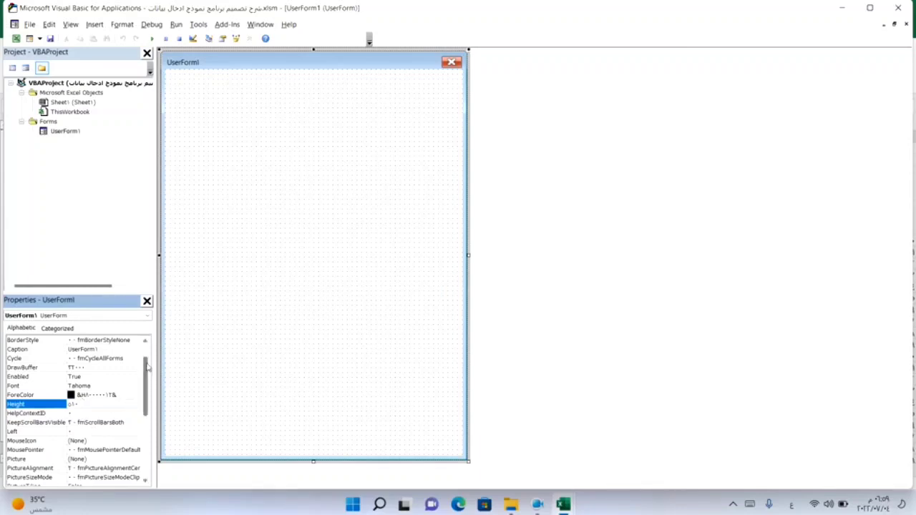
# - Increase UserForm1's Width so it spans the design area, then show the Toolbox
pyautogui.scroll(-5, 148, 367)
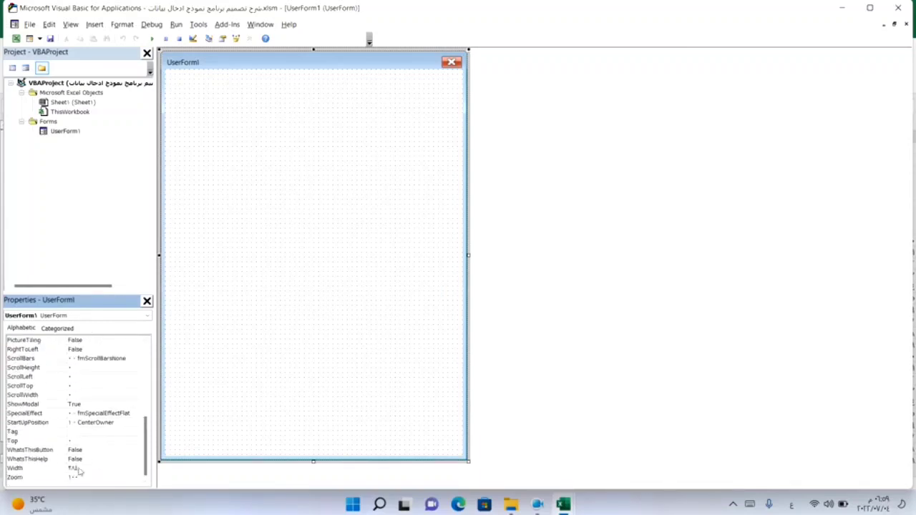
pyautogui.click(83, 468)
pyautogui.doubleClick(83, 469)
pyautogui.write('8')
pyautogui.press('Return')
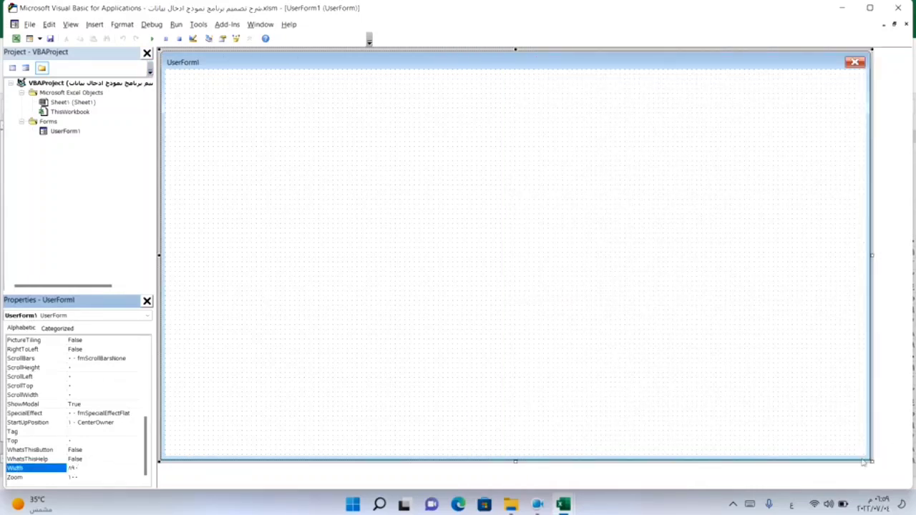
pyautogui.click(540, 310)
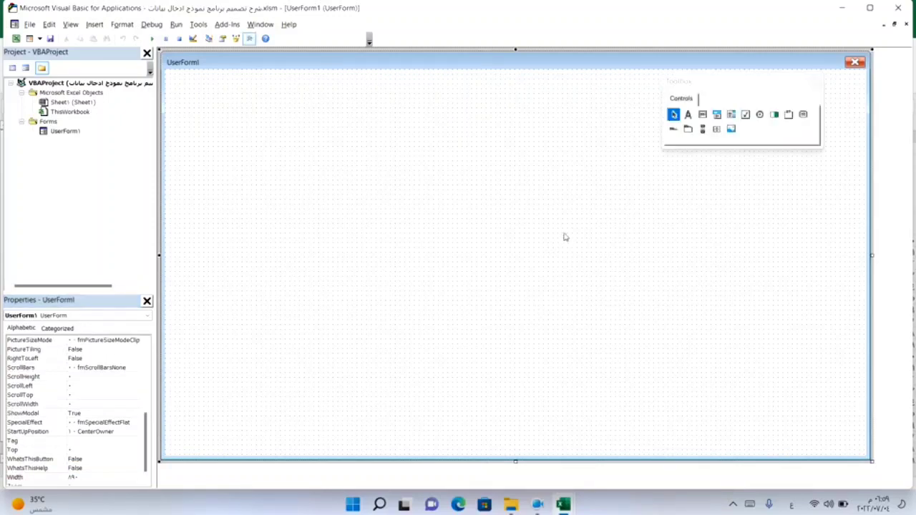
# - Move the Toolbox near the form centre and draw a wide Label1 across UserForm1's top
pyautogui.moveTo(706, 93); pyautogui.dragTo(608, 401)
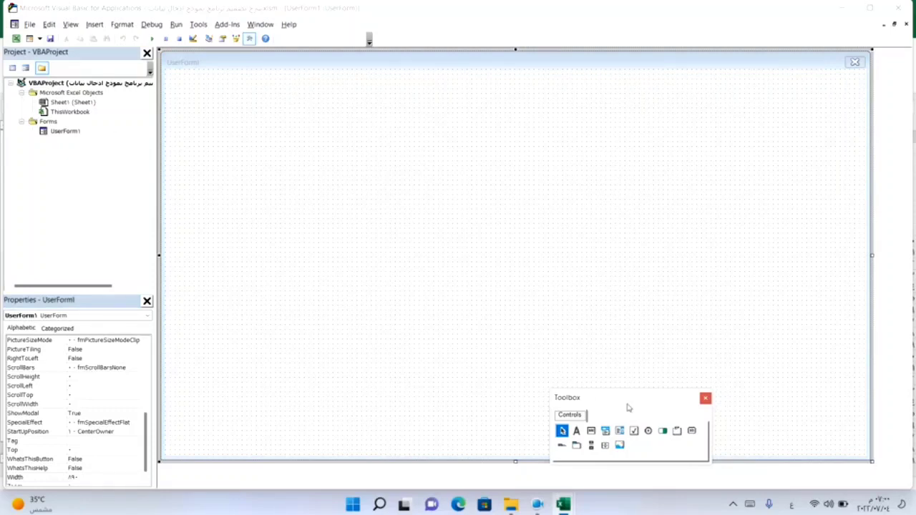
pyautogui.moveTo(628, 407)
pyautogui.mouseDown()
pyautogui.moveTo(486, 255)
pyautogui.moveTo(447, 254)
pyautogui.mouseUp()
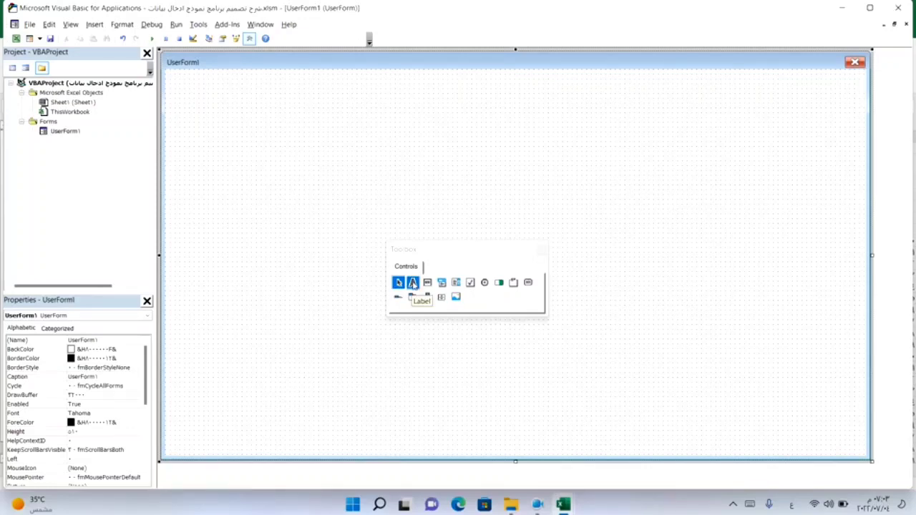
pyautogui.click(413, 284)
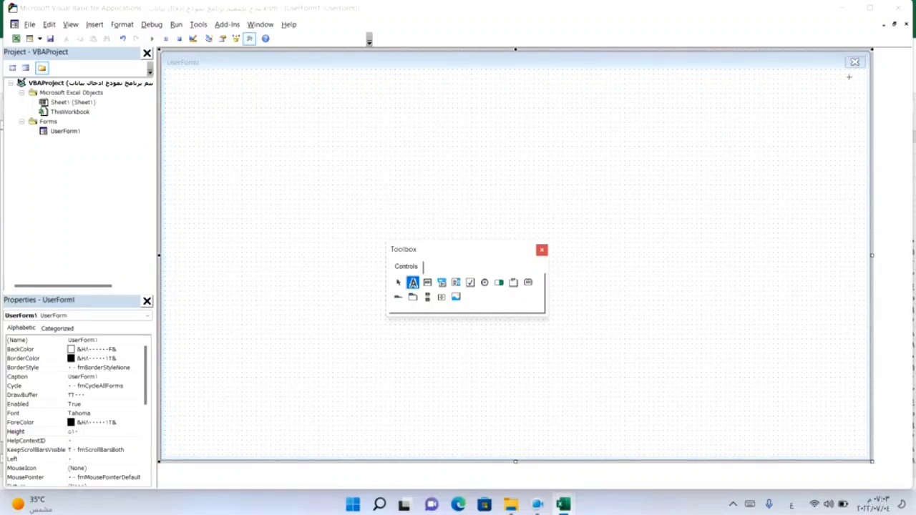
pyautogui.moveTo(851, 77); pyautogui.dragTo(187, 123)
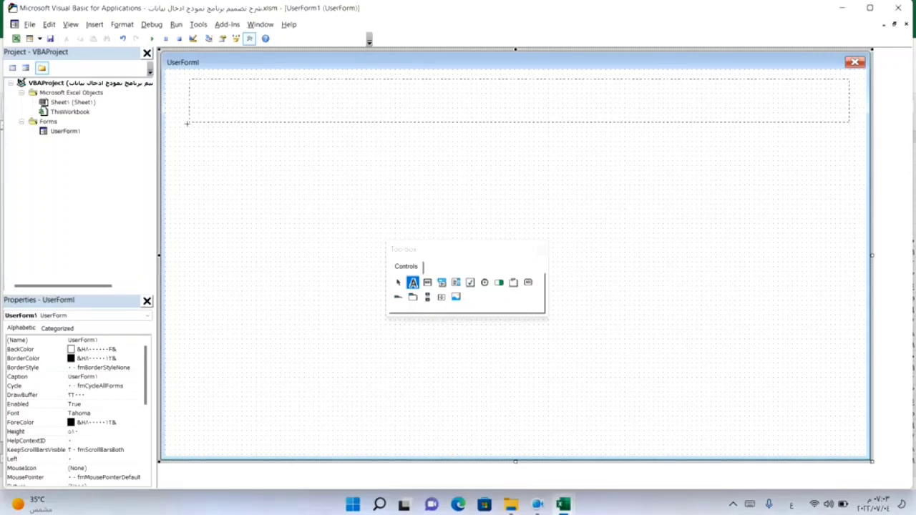
pyautogui.moveTo(187, 123); pyautogui.dragTo(188, 123)
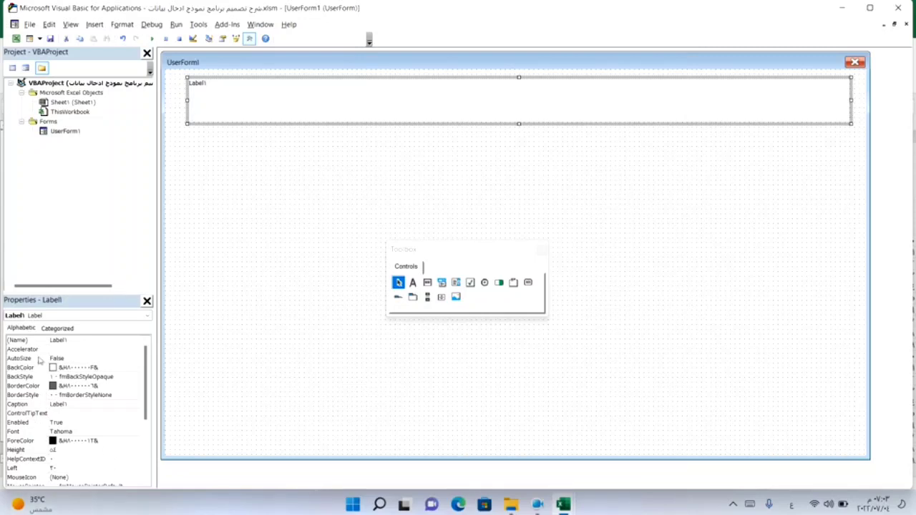
# - Select Label1 and set its Height to 48
pyautogui.click(280, 268)
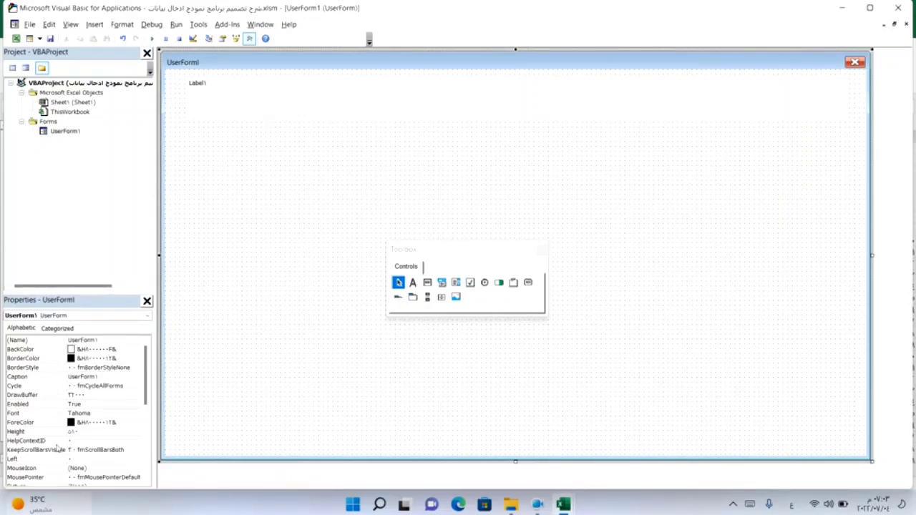
pyautogui.click(303, 103)
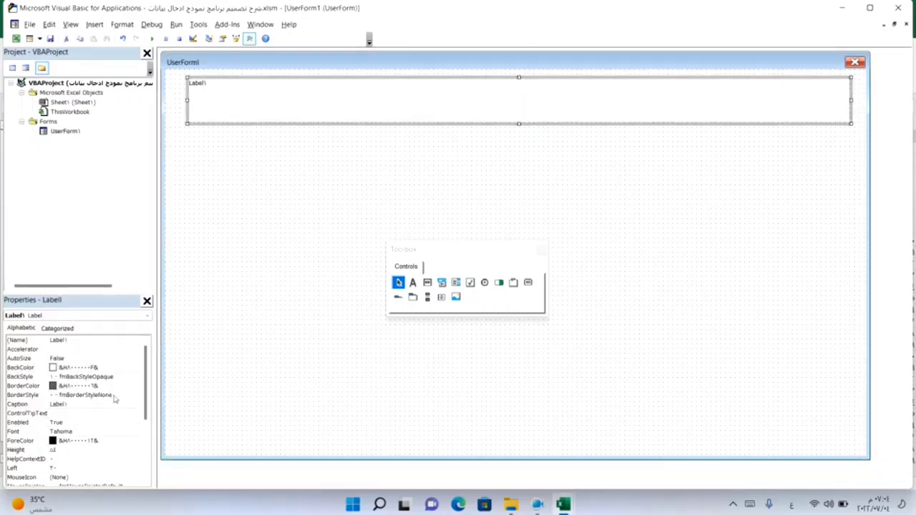
pyautogui.click(340, 220)
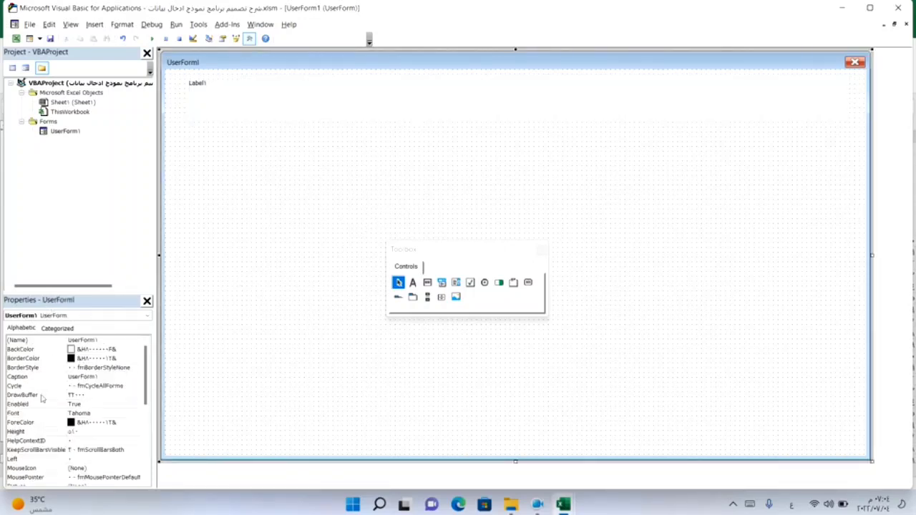
pyautogui.click(364, 106)
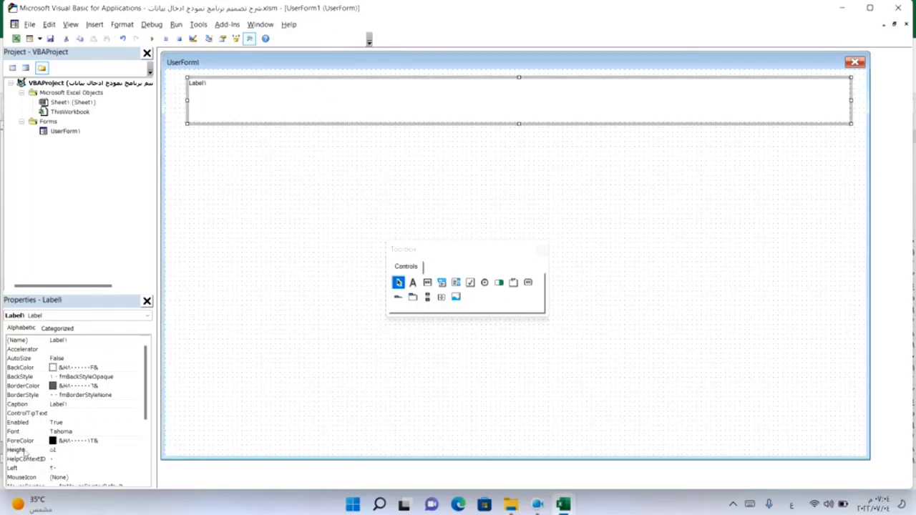
pyautogui.click(69, 451)
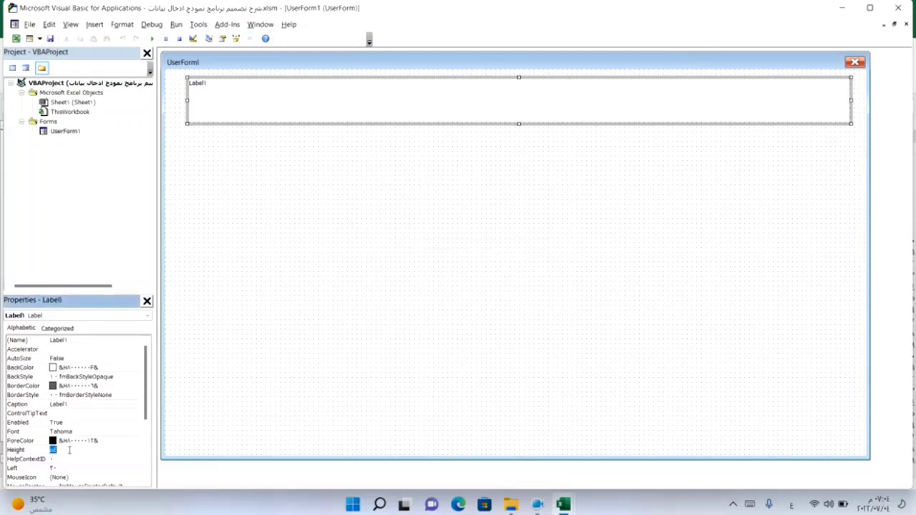
pyautogui.write('48')
pyautogui.press('Return')
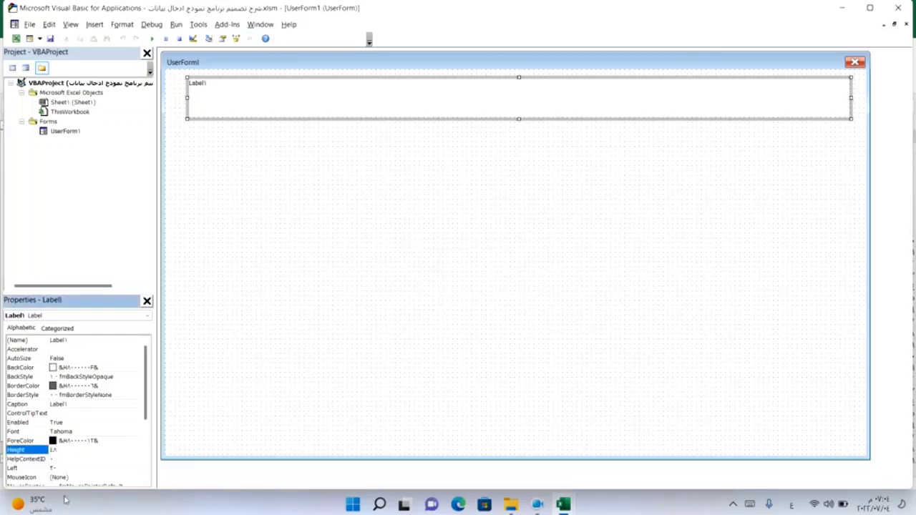
# - Briefly edit Label1's caption on the form, then open its Label1_Click event procedure
pyautogui.click(332, 182)
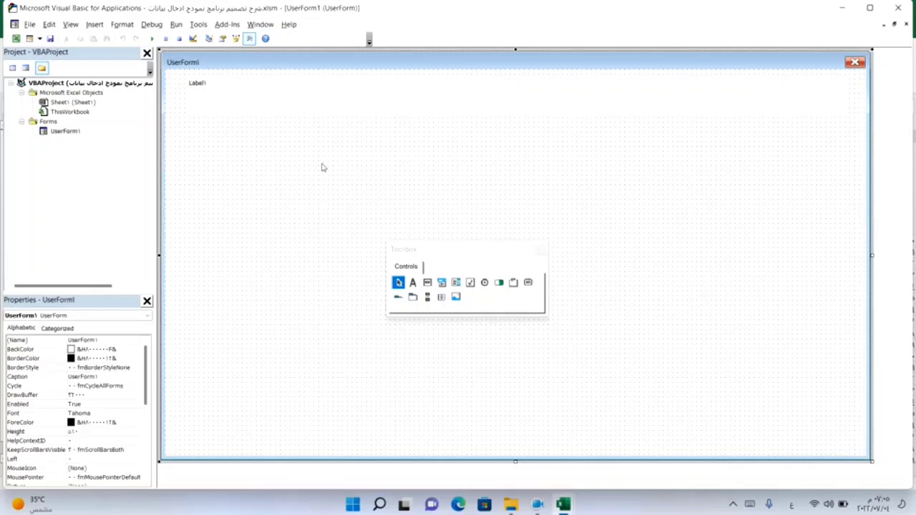
pyautogui.click(324, 102)
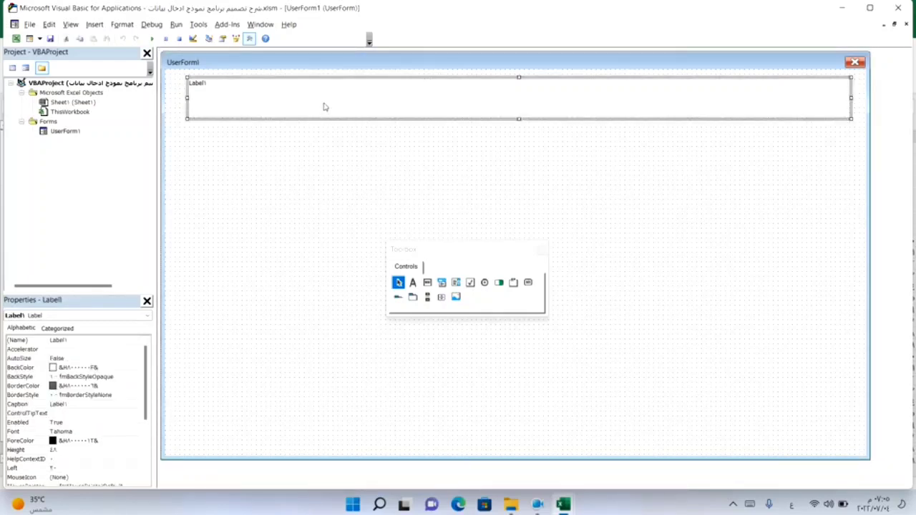
pyautogui.click(242, 99)
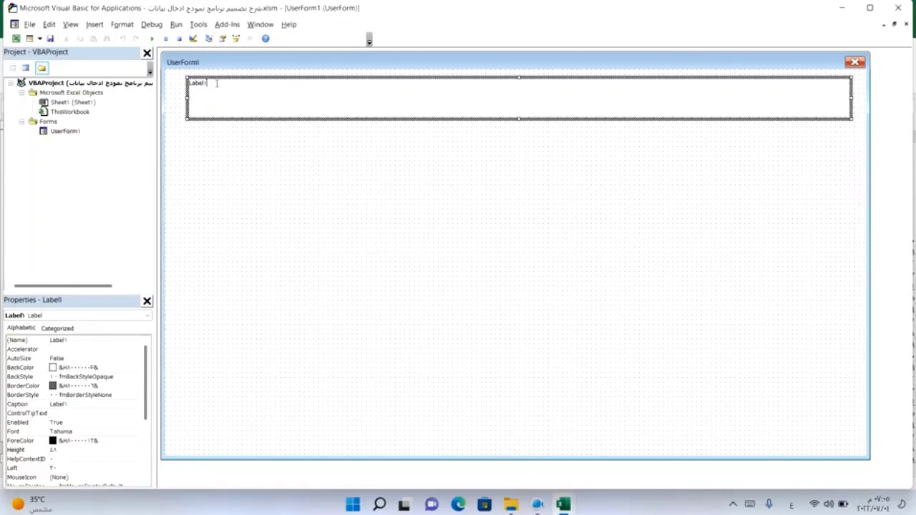
pyautogui.moveTo(217, 83); pyautogui.dragTo(186, 84)
pyautogui.click(301, 170)
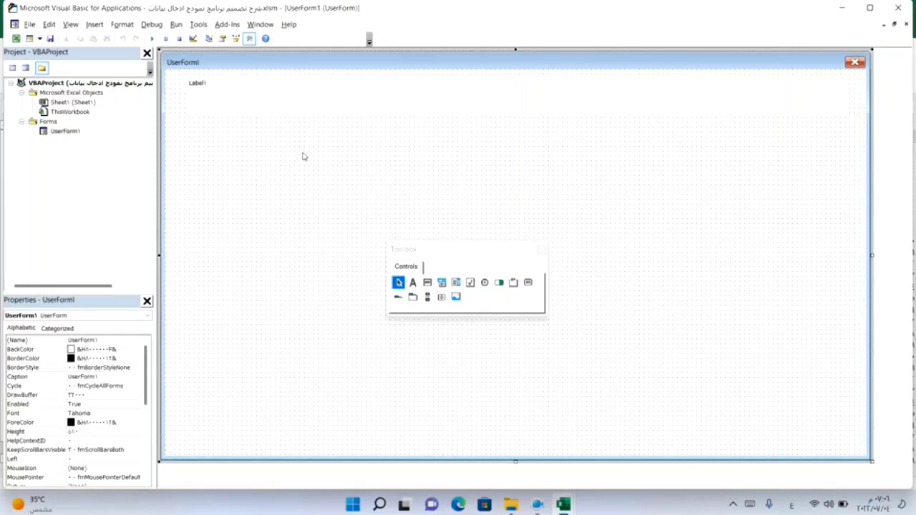
pyautogui.click(323, 104)
pyautogui.doubleClick(323, 104)
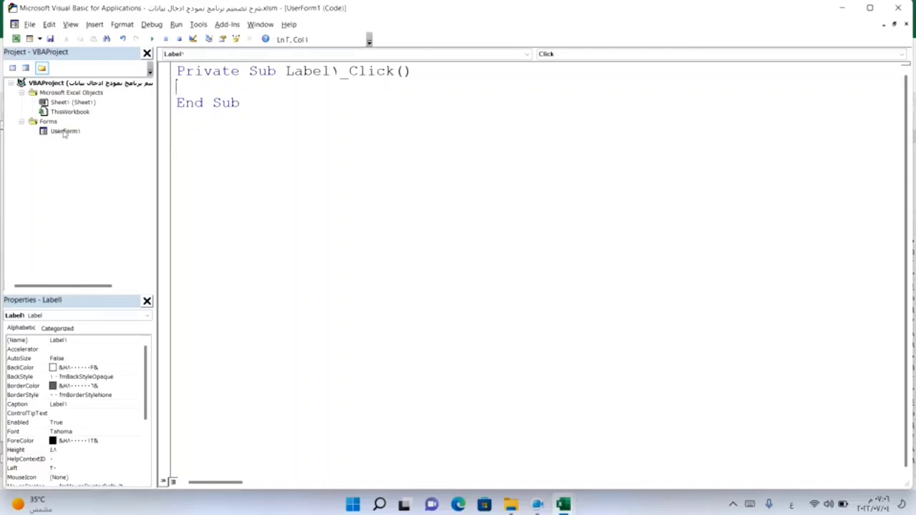
# - Return to UserForm1's design view via the Project Explorer and reselect Label1
pyautogui.doubleClick(65, 132)
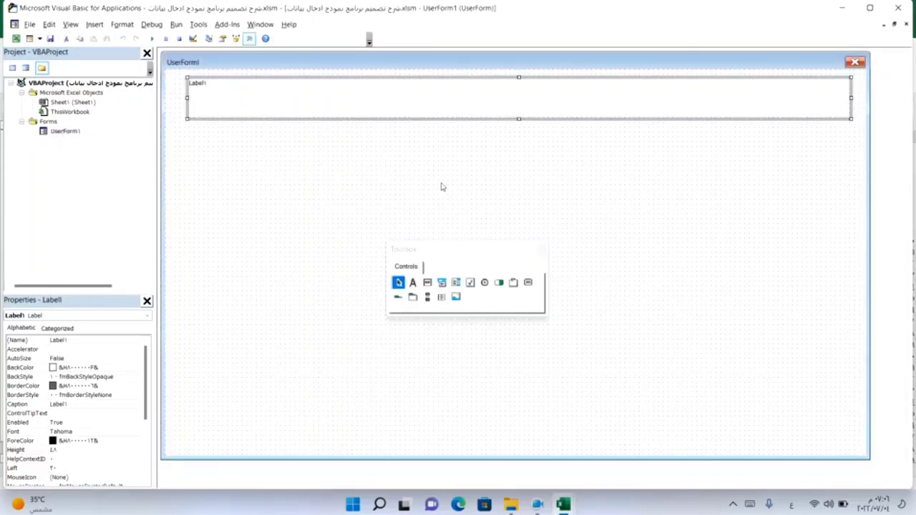
pyautogui.click(436, 183)
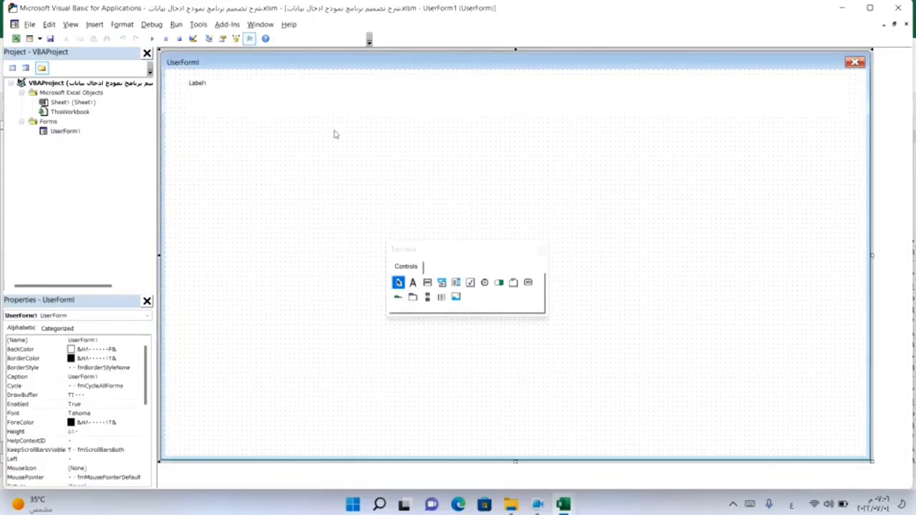
pyautogui.click(305, 97)
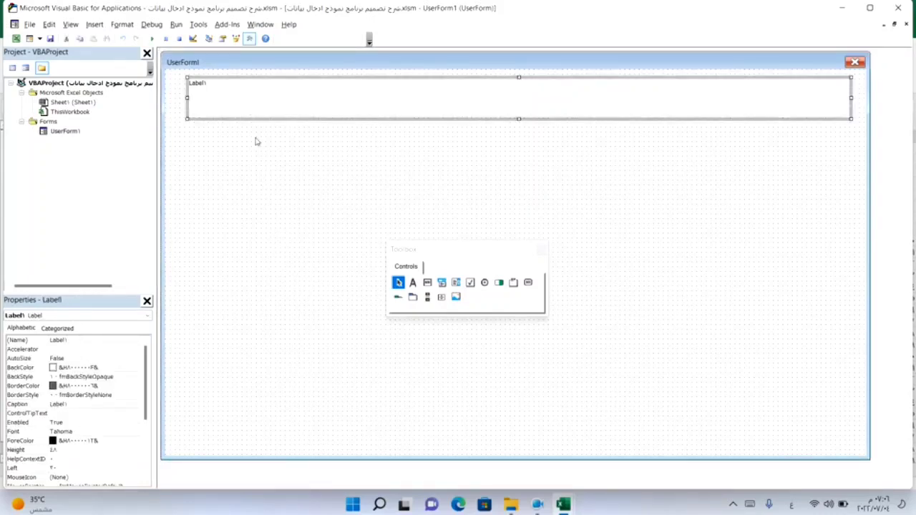
pyautogui.click(255, 98)
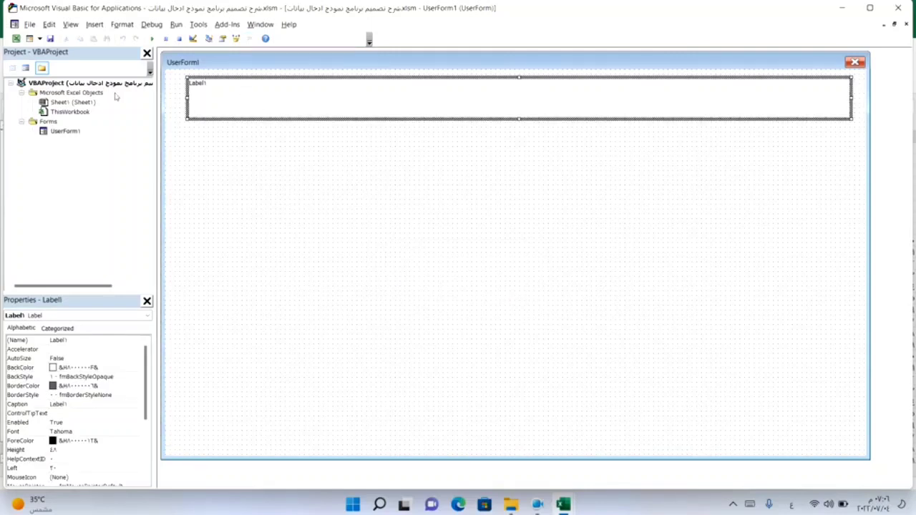
pyautogui.click(333, 183)
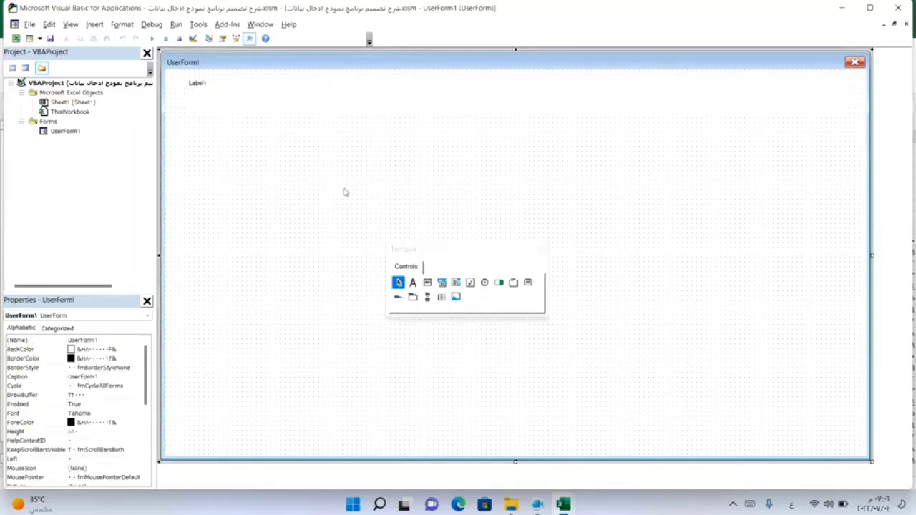
pyautogui.click(335, 104)
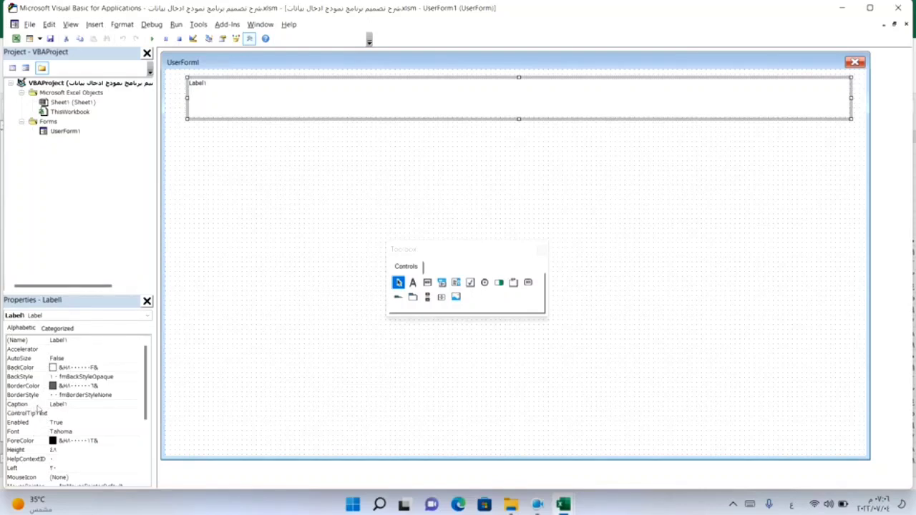
# - Replace Label1's caption with the Arabic title 'نموذج إدخال بيانات الموظفين'
pyautogui.click(72, 405)
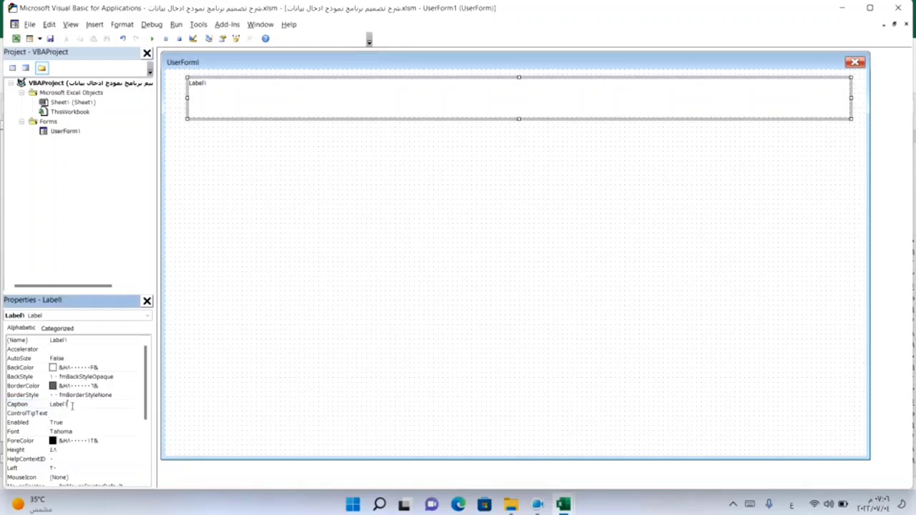
pyautogui.press('BackSpace')
pyautogui.press('BackSpace')
pyautogui.press('BackSpace')
pyautogui.write('ج')
pyautogui.write(' إدخال ب')
pyautogui.write('يانات الم')
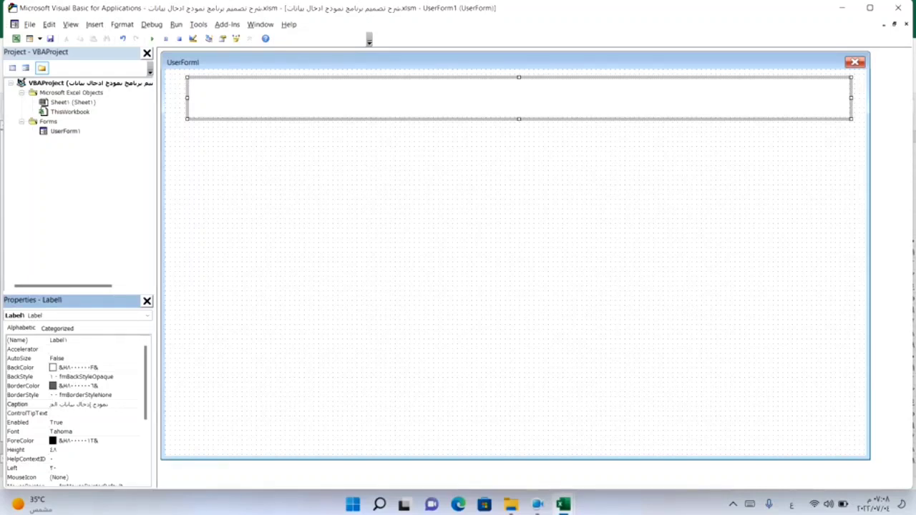
pyautogui.write('وظفين')
pyautogui.press('Return')
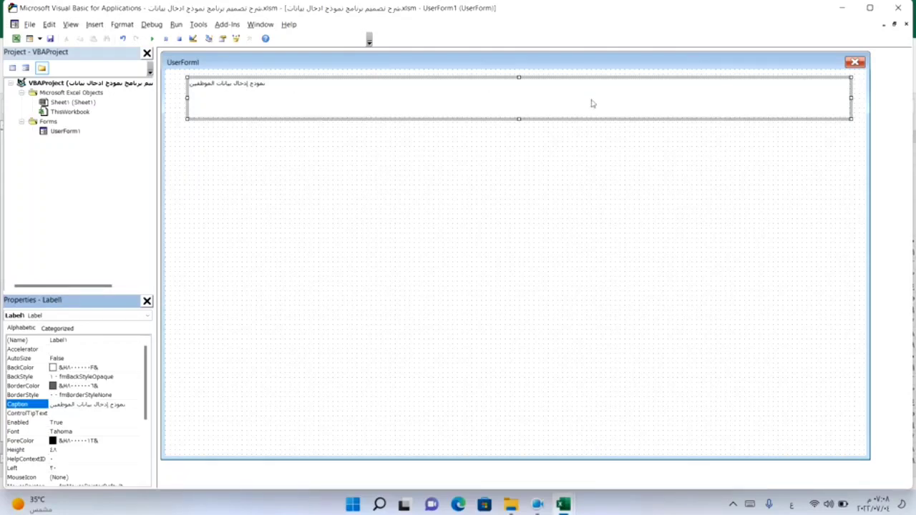
pyautogui.click(347, 237)
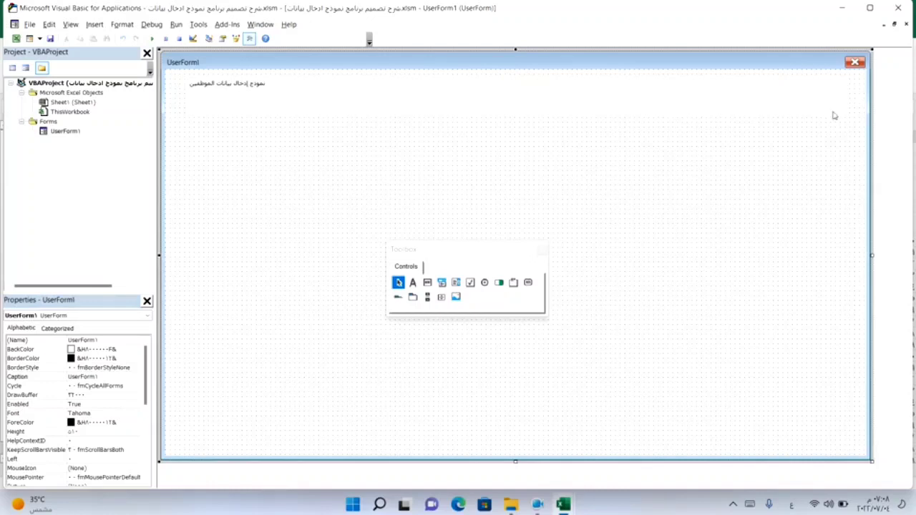
pyautogui.click(418, 97)
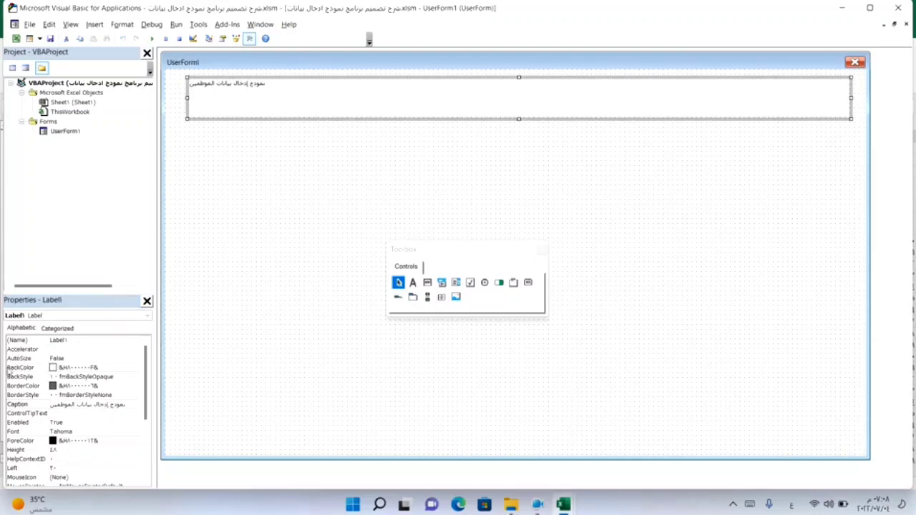
# - Set Label1's BackColor to dark navy from the Palette
pyautogui.click(123, 369)
pyautogui.click(135, 368)
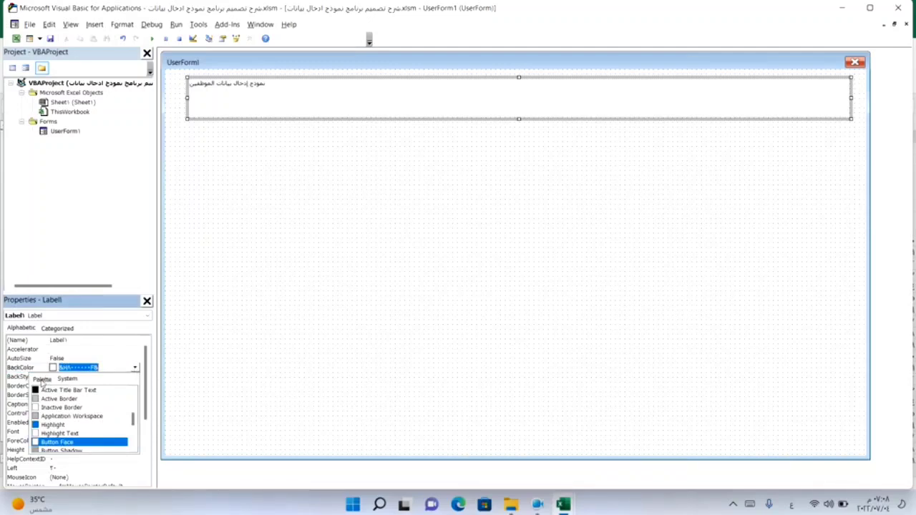
pyautogui.click(42, 379)
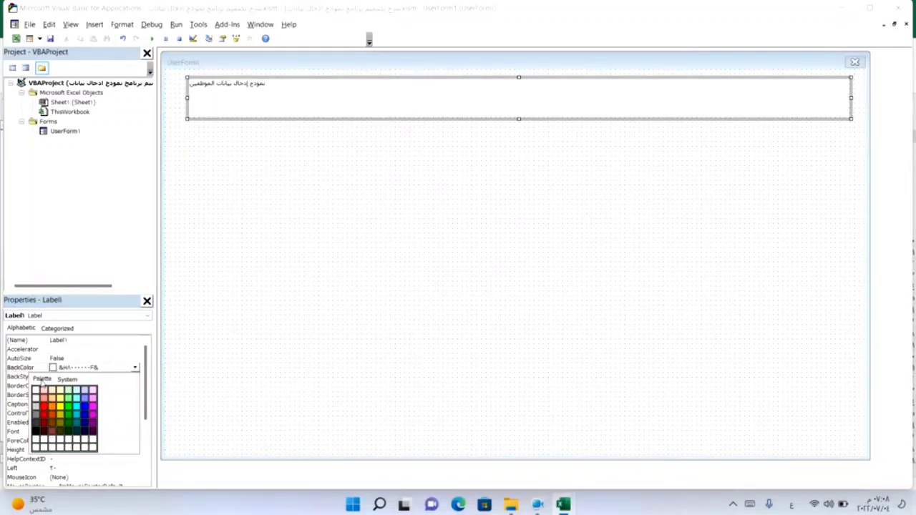
pyautogui.click(86, 435)
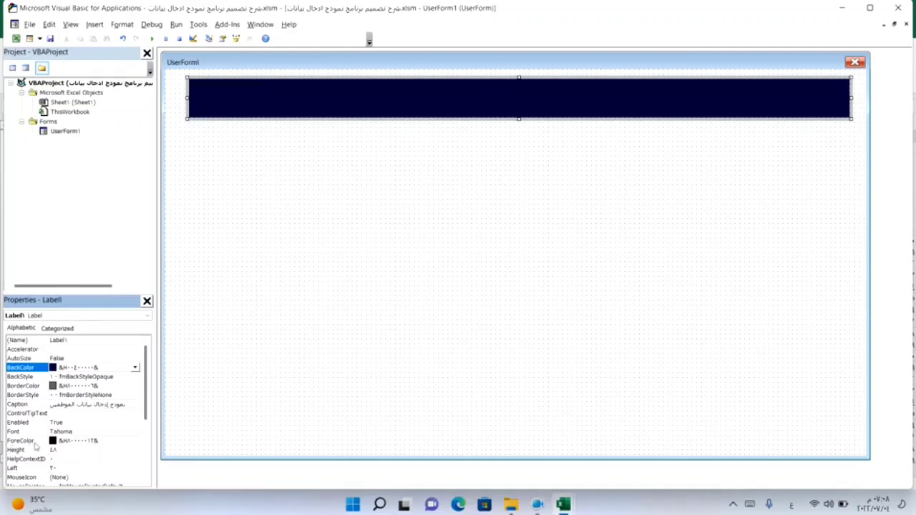
# - Set Label1's ForeColor to yellow from the Palette
pyautogui.click(138, 441)
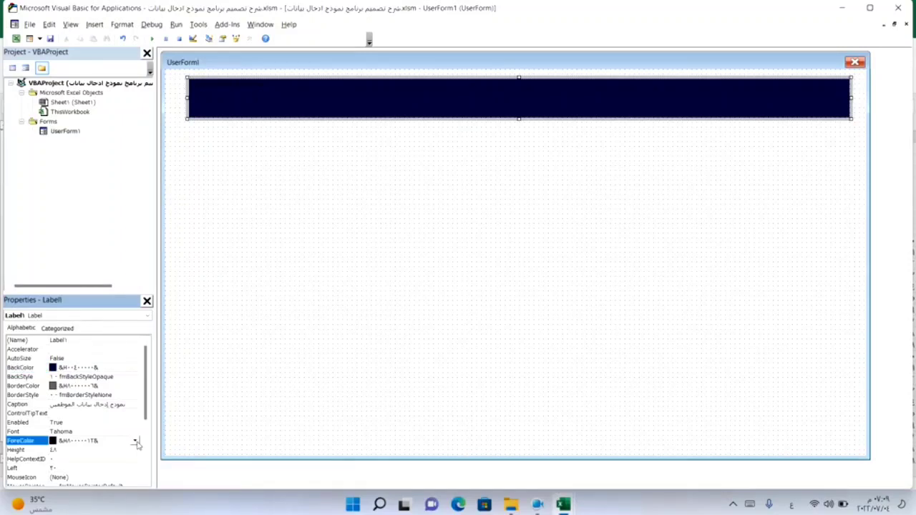
pyautogui.click(136, 441)
pyautogui.click(43, 361)
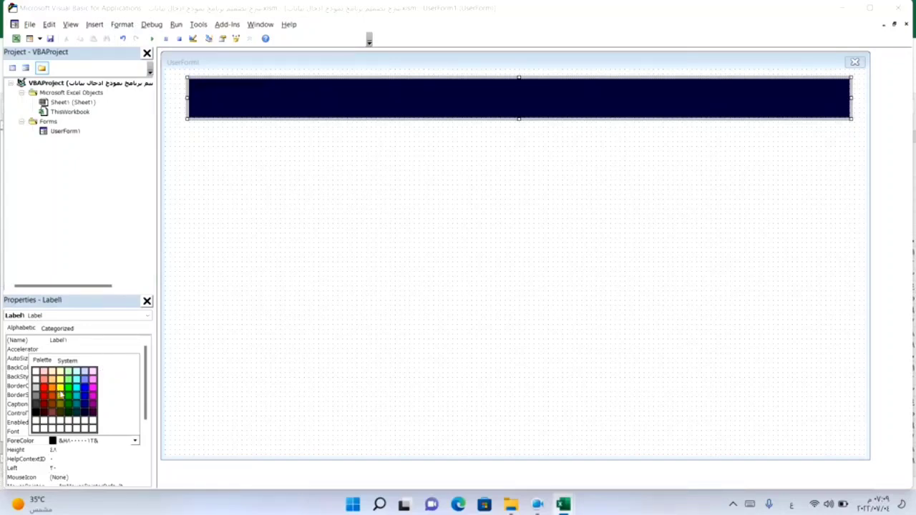
pyautogui.click(61, 392)
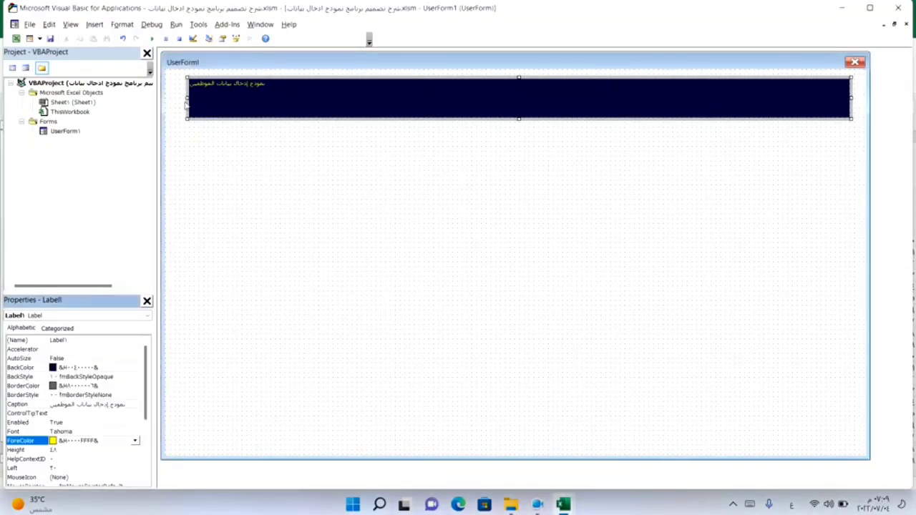
pyautogui.click(340, 191)
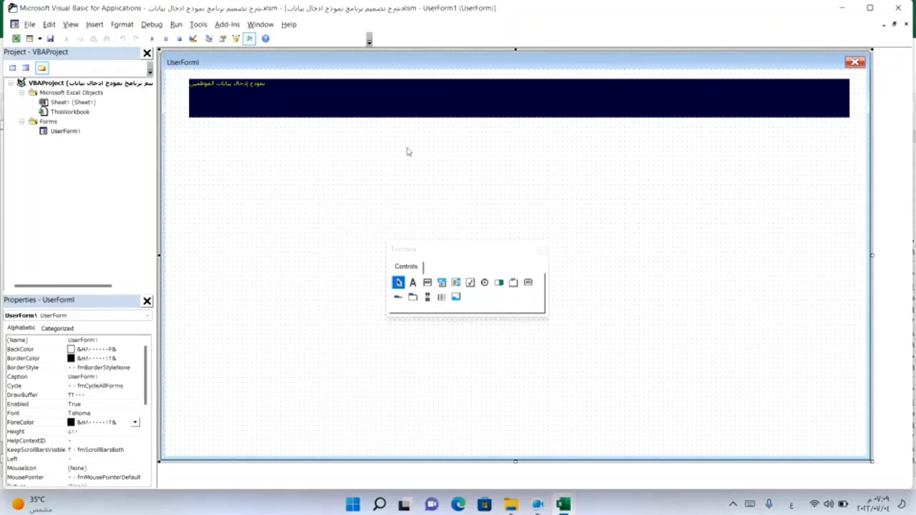
# - Set Label1's TextAlign to fmTextAlignCenter
pyautogui.click(451, 103)
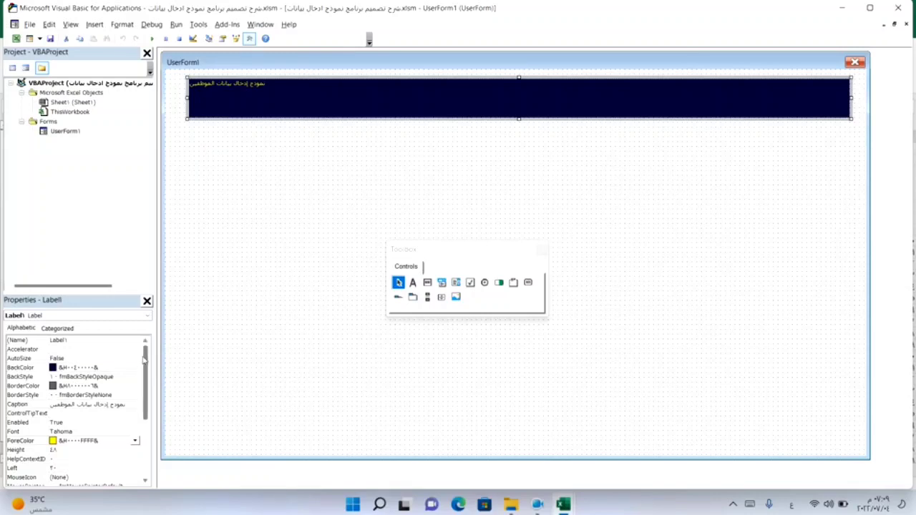
pyautogui.moveTo(145, 360); pyautogui.dragTo(145, 415)
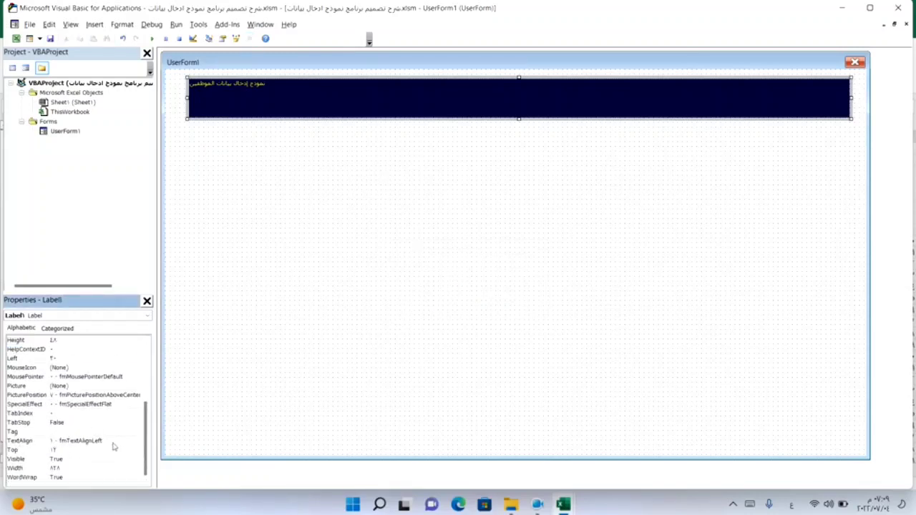
pyautogui.click(134, 443)
pyautogui.click(136, 442)
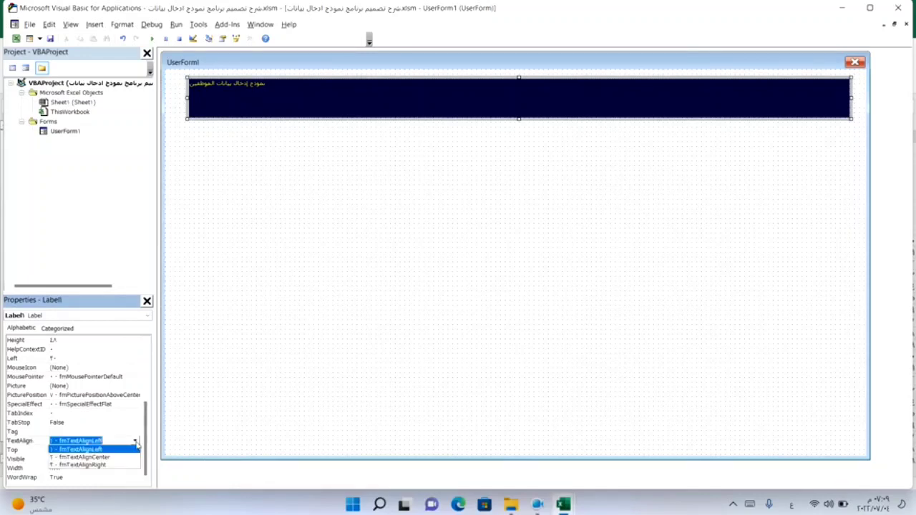
pyautogui.click(83, 458)
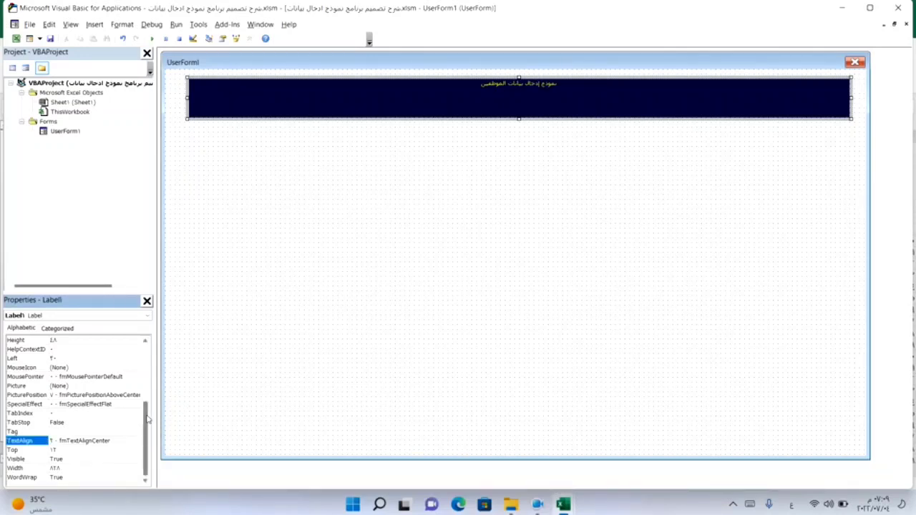
# - Bring up the Font dialog for Label1's Font property
pyautogui.moveTo(147, 419); pyautogui.dragTo(149, 351)
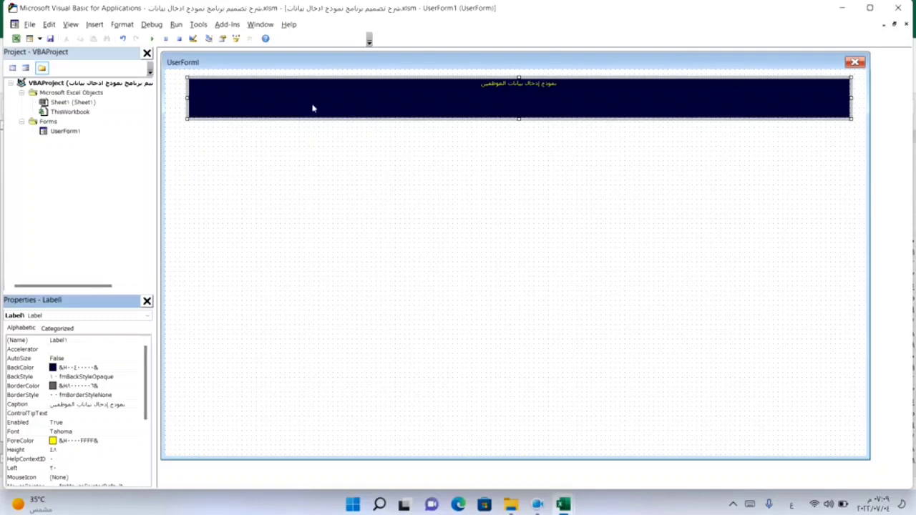
pyautogui.click(116, 432)
pyautogui.click(135, 432)
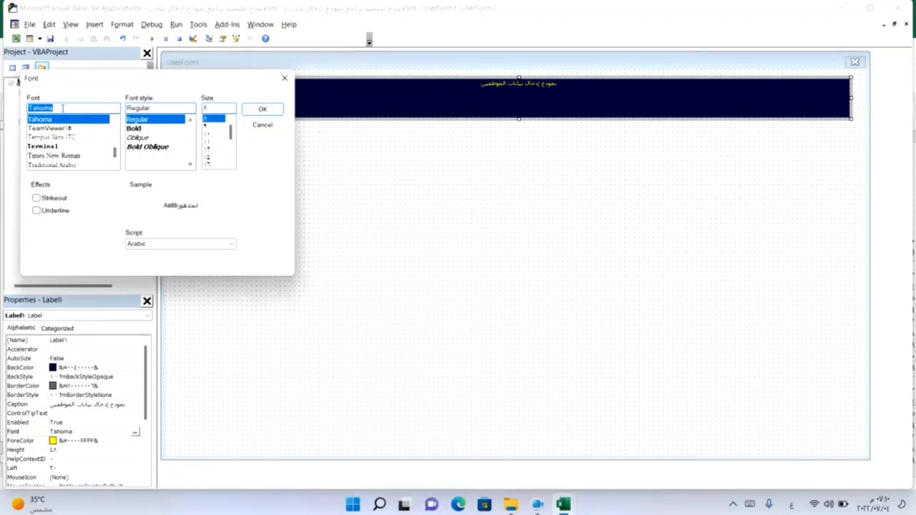
# - Set the title label's font to Arial, Bold, at a large size
pyautogui.write('ش')
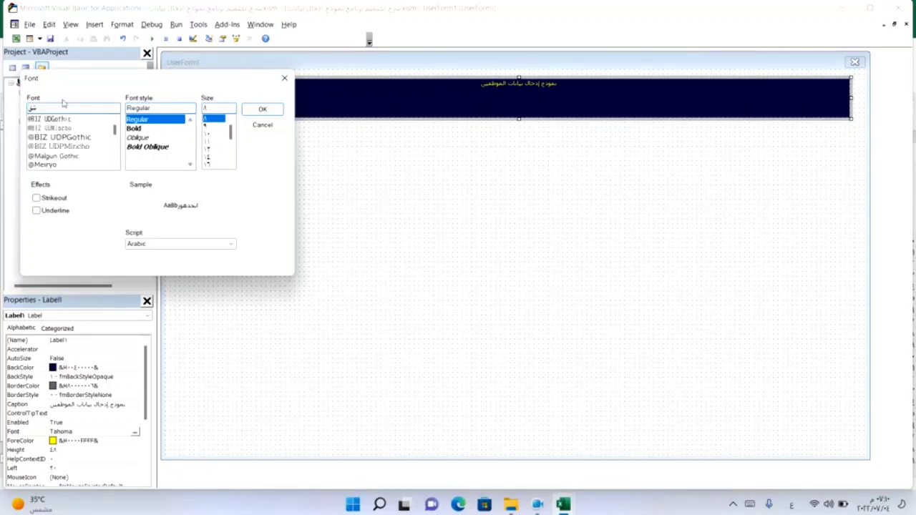
pyautogui.hotkey('alt', 'shift')
pyautogui.write('a')
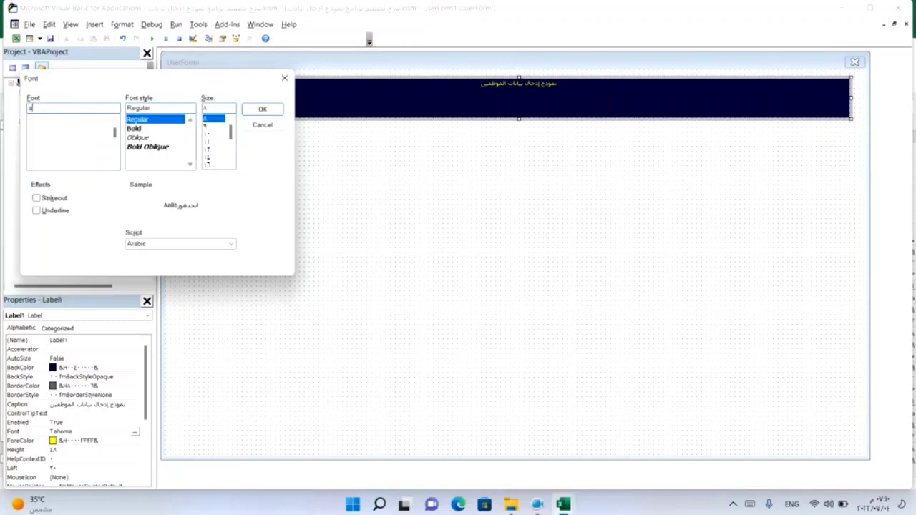
pyautogui.write('r')
pyautogui.click(34, 129)
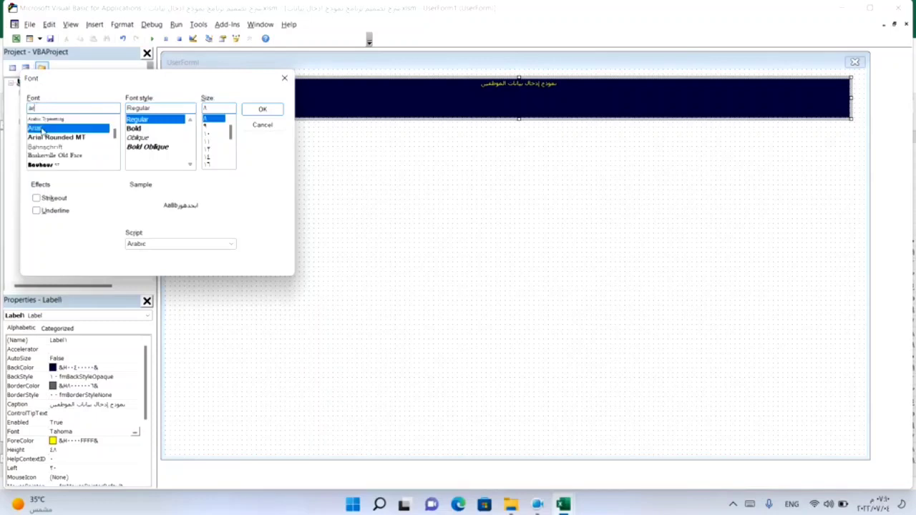
pyautogui.scroll(-1, 143, 156)
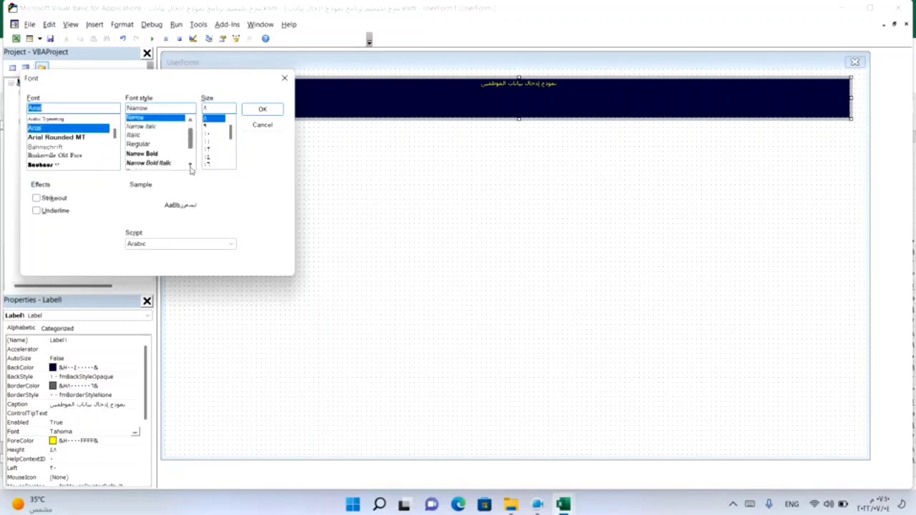
pyautogui.click(138, 147)
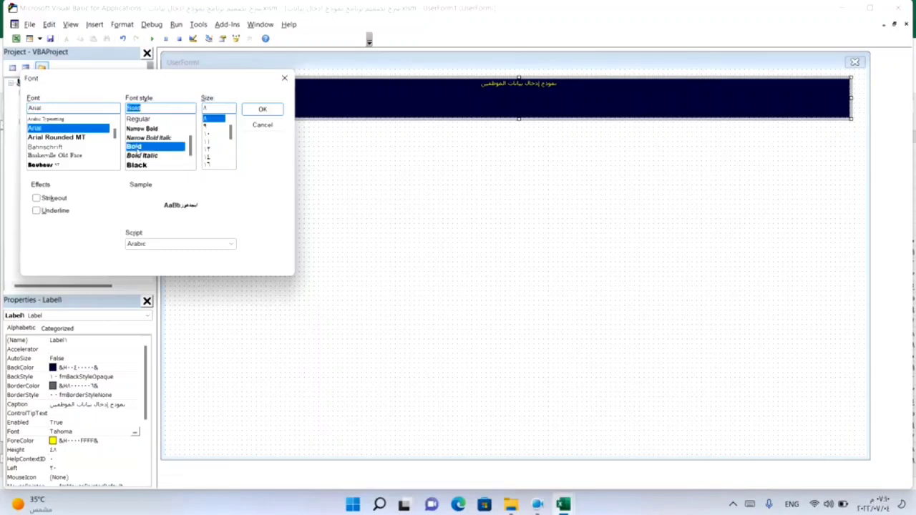
pyautogui.moveTo(231, 166); pyautogui.dragTo(232, 165)
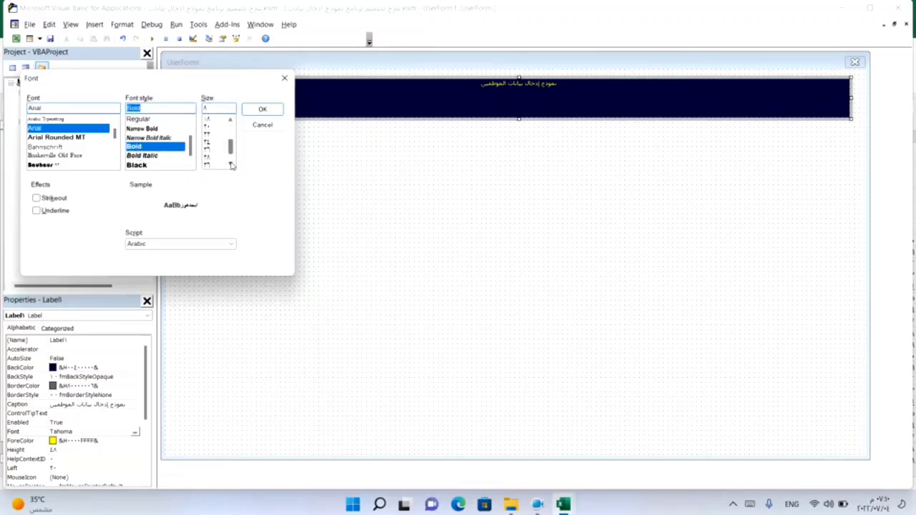
pyautogui.click(207, 157)
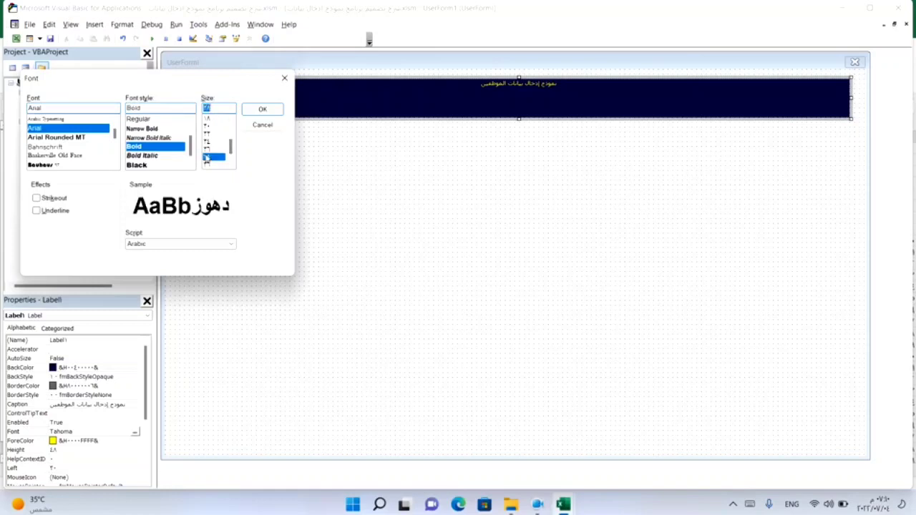
pyautogui.click(260, 111)
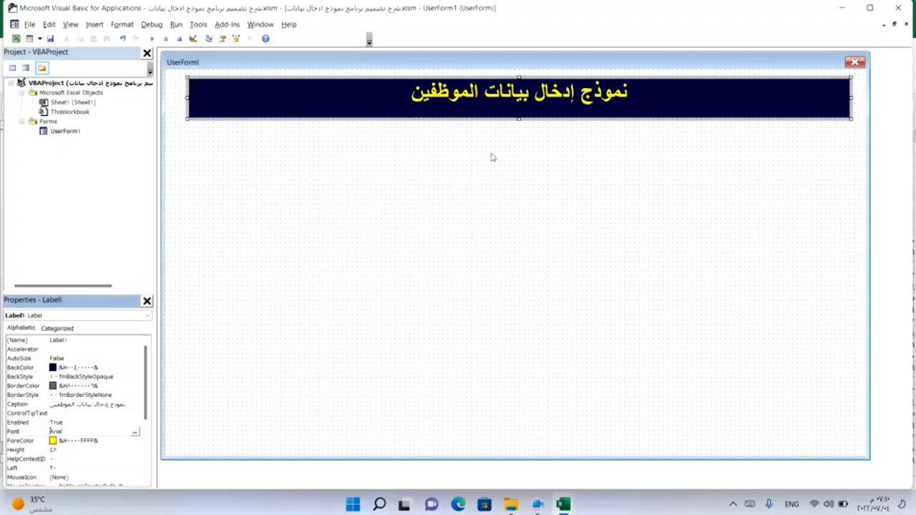
# - Increase the title label's font size further in the Font dialog
pyautogui.click(135, 432)
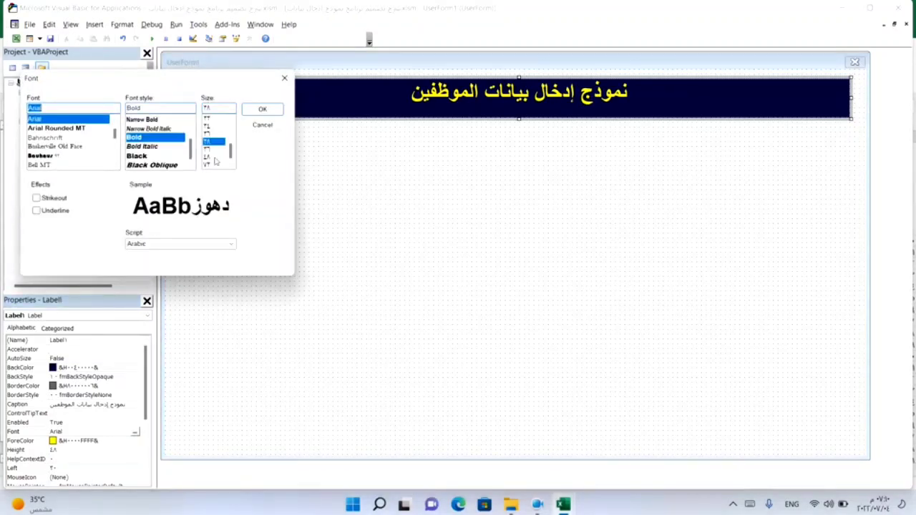
pyautogui.click(209, 150)
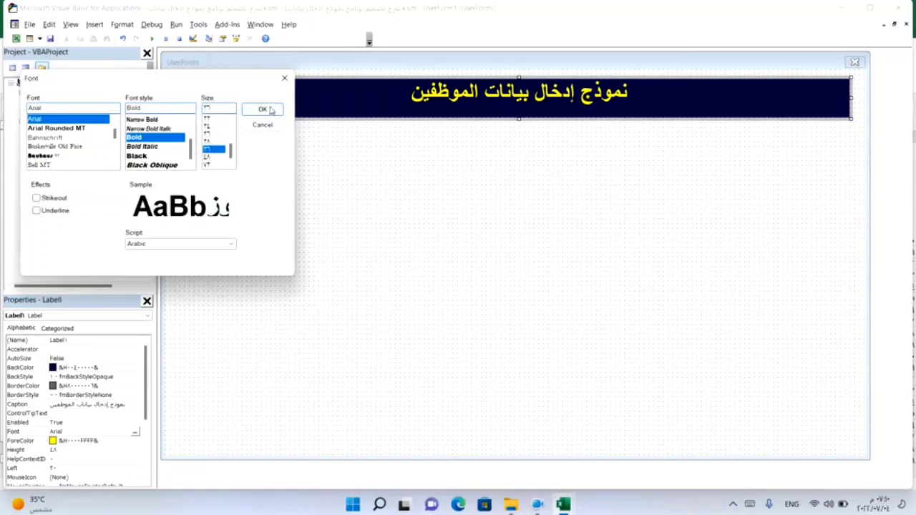
pyautogui.click(270, 110)
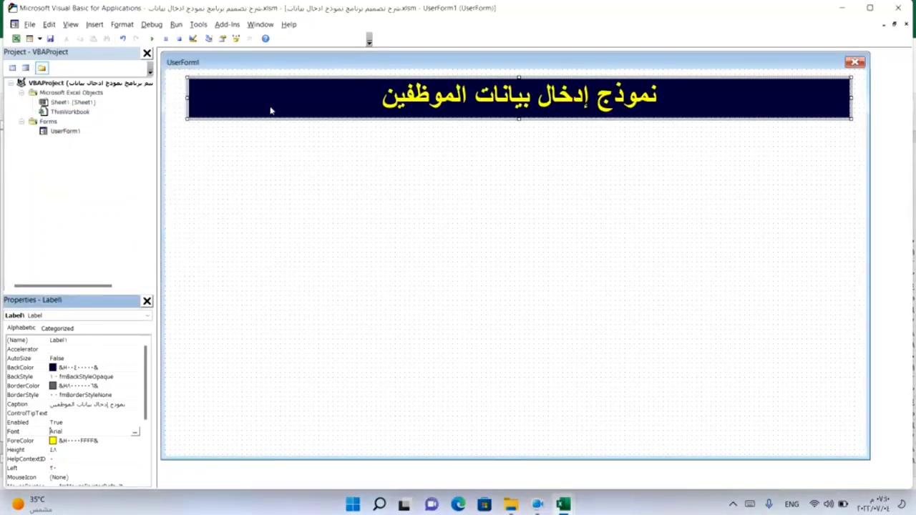
pyautogui.click(467, 205)
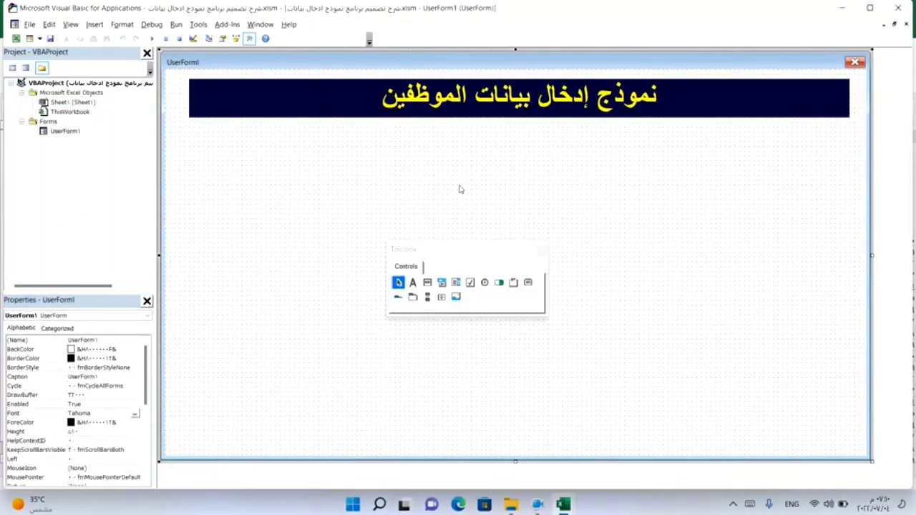
# - Set the title label's BorderColor to yellow from the Palette
pyautogui.click(276, 102)
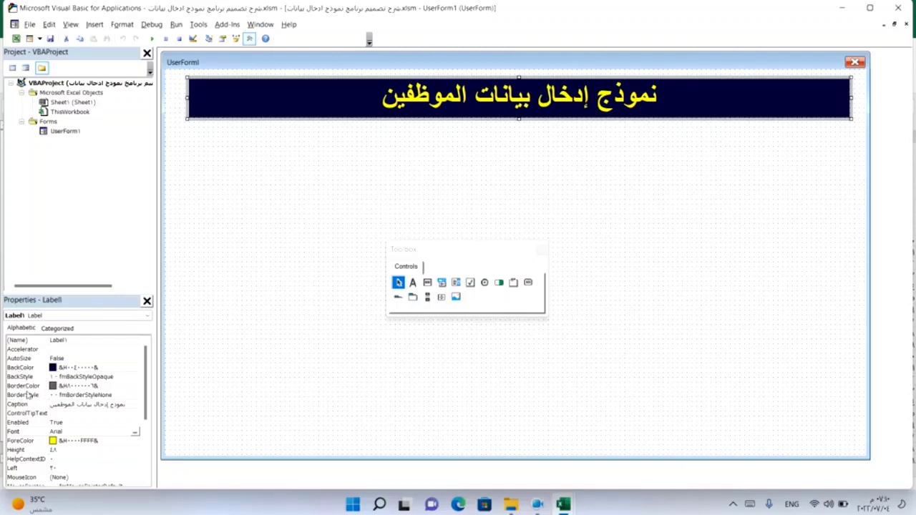
pyautogui.click(139, 390)
pyautogui.click(134, 386)
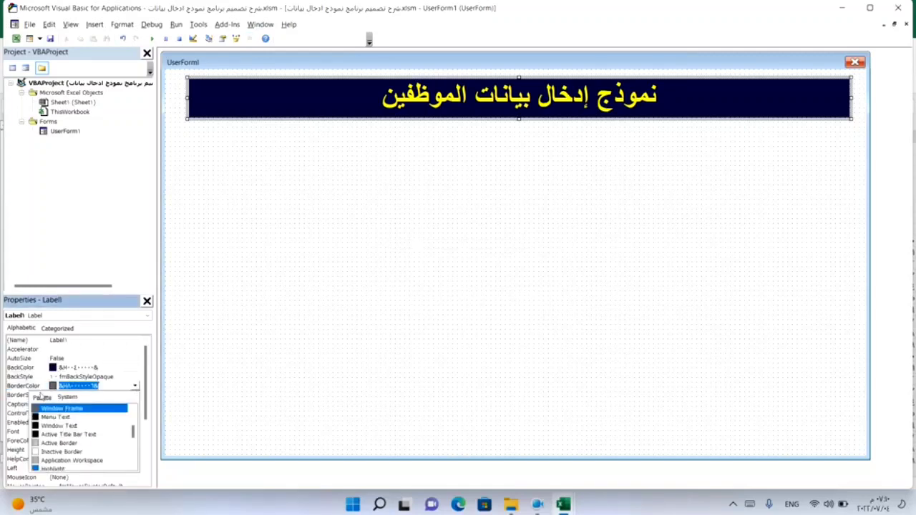
pyautogui.click(42, 398)
pyautogui.click(58, 425)
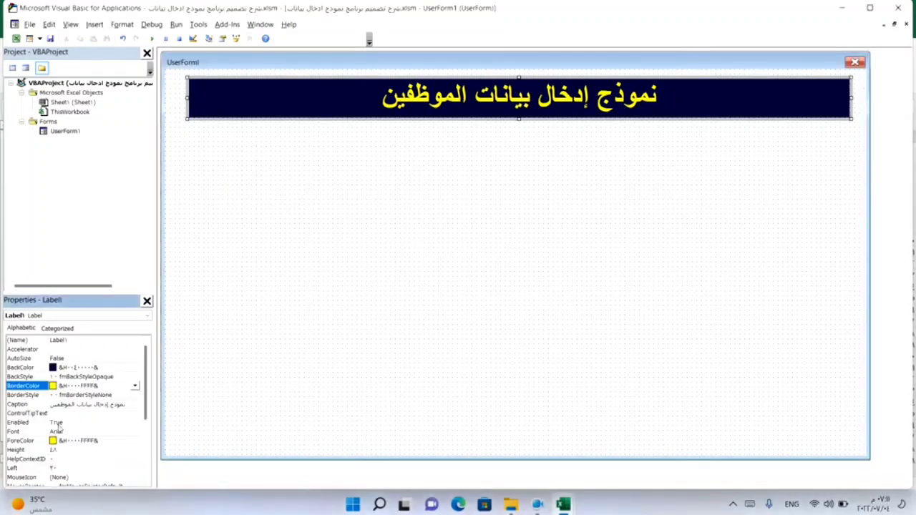
# - Set the title label's BorderStyle to fmBorderStyleSingle
pyautogui.click(135, 396)
pyautogui.click(134, 396)
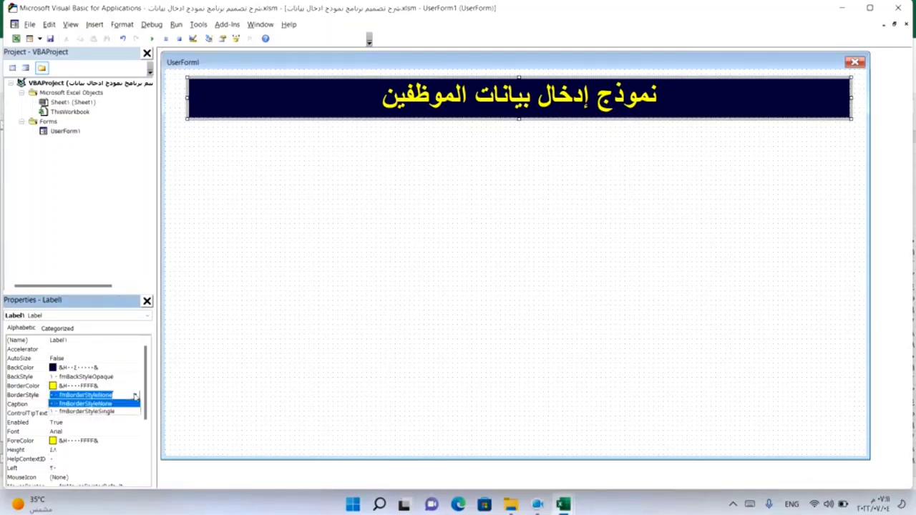
pyautogui.click(77, 415)
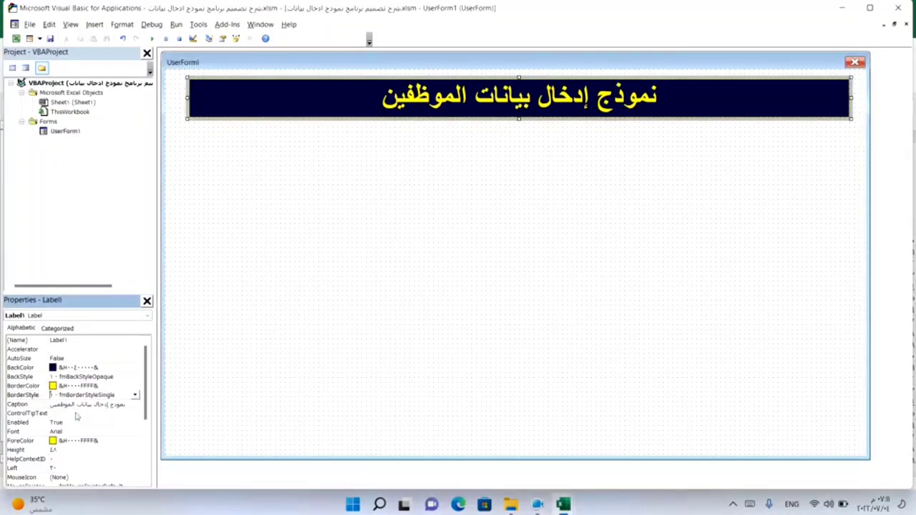
pyautogui.click(383, 212)
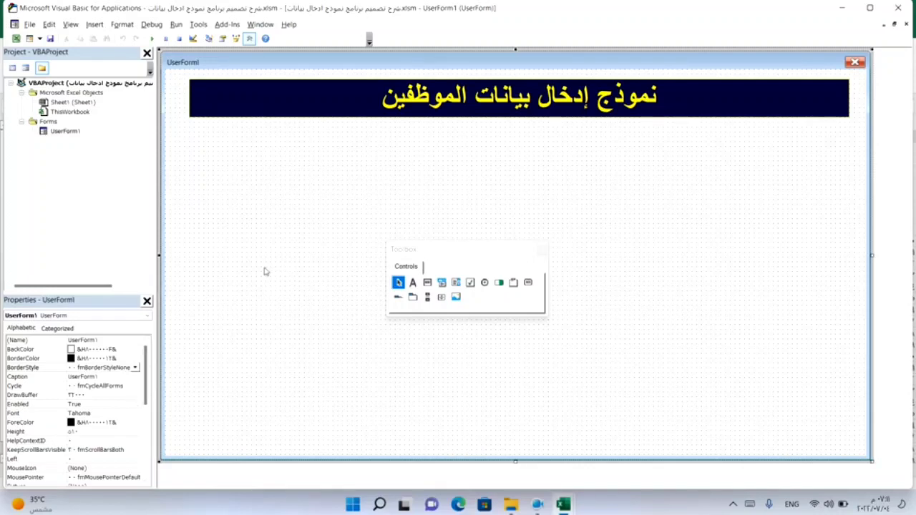
# - Delete the empty Label1_Click and UserForm_Click stubs and return to the UserForm1 designer
pyautogui.doubleClick(277, 227)
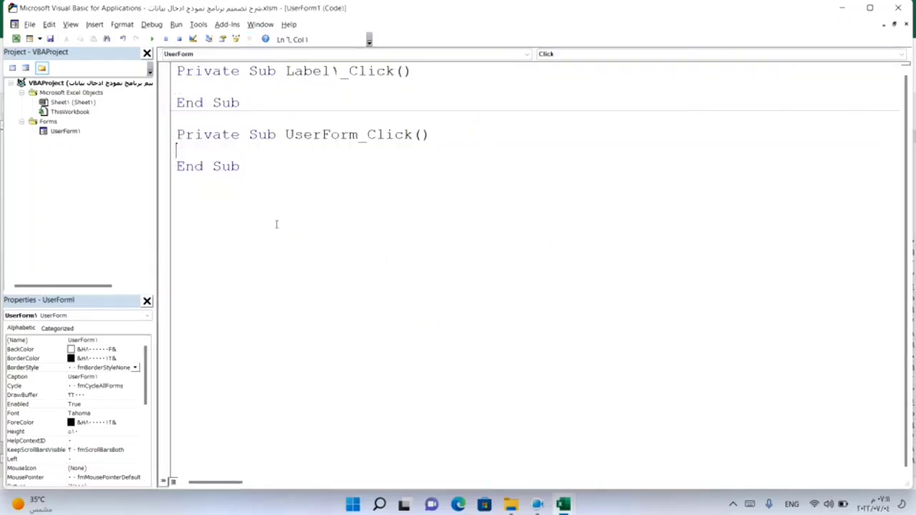
pyautogui.moveTo(258, 196); pyautogui.dragTo(143, 76)
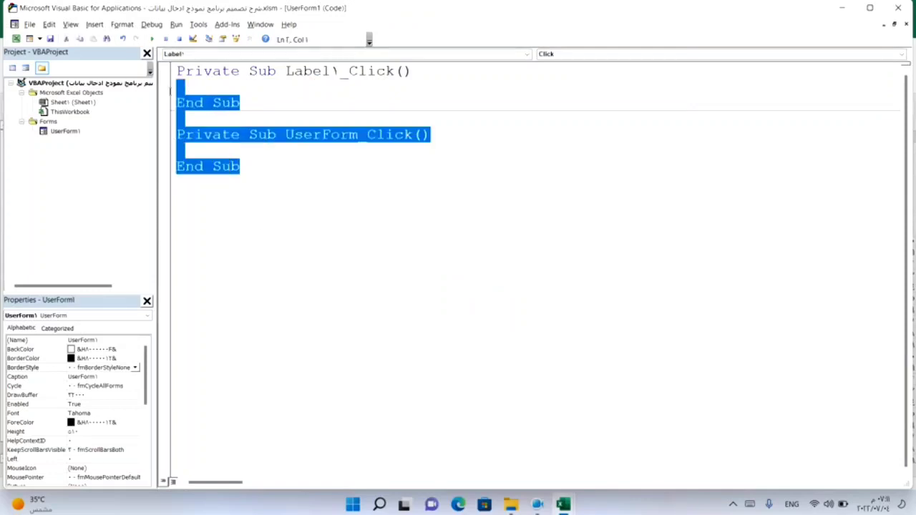
pyautogui.press('Delete')
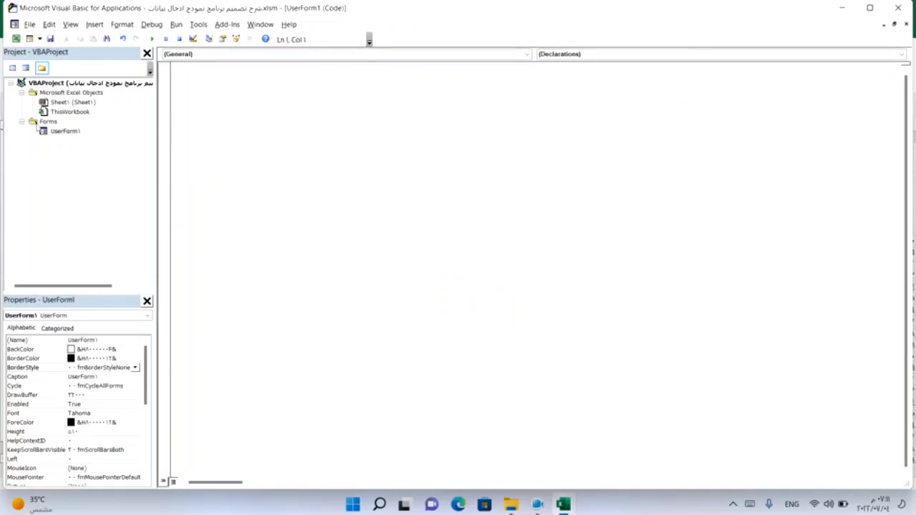
pyautogui.doubleClick(63, 132)
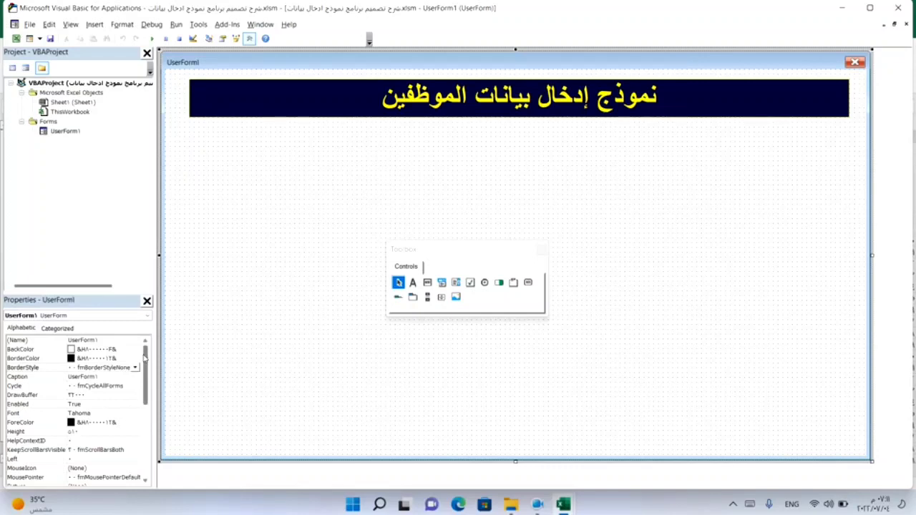
# - Load a photo as the form's Picture and set PictureSizeMode to Stretch
pyautogui.moveTo(144, 357); pyautogui.dragTo(145, 387)
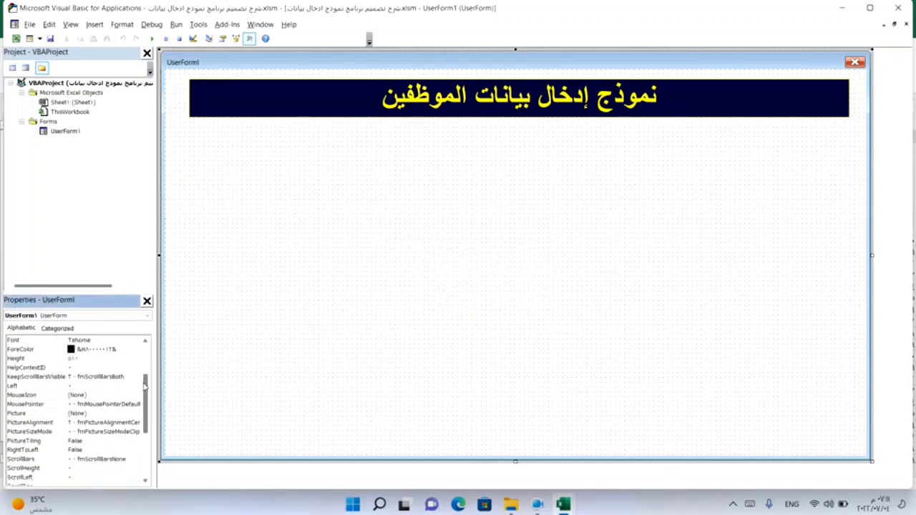
pyautogui.click(130, 413)
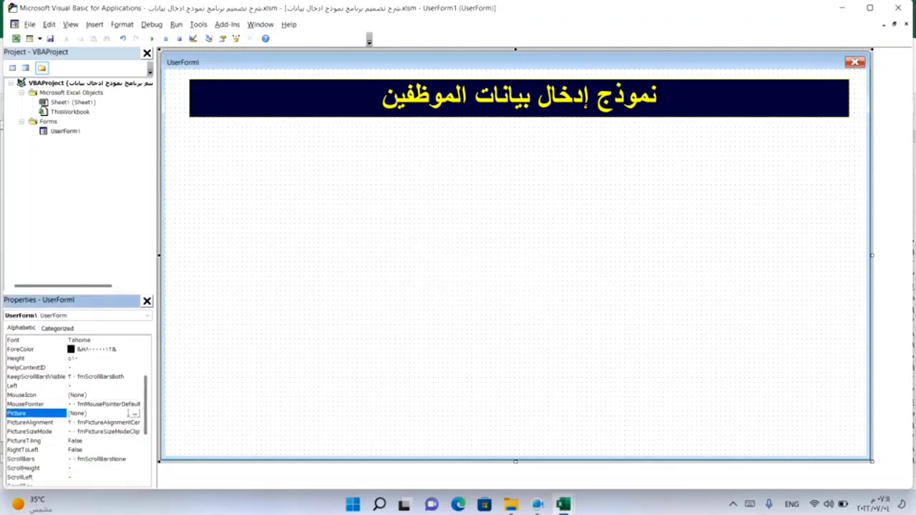
pyautogui.click(134, 413)
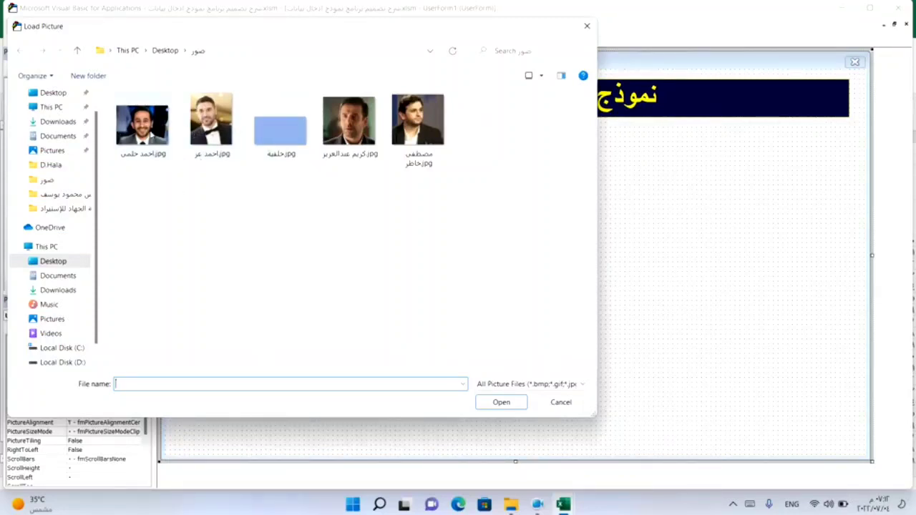
pyautogui.click(142, 125)
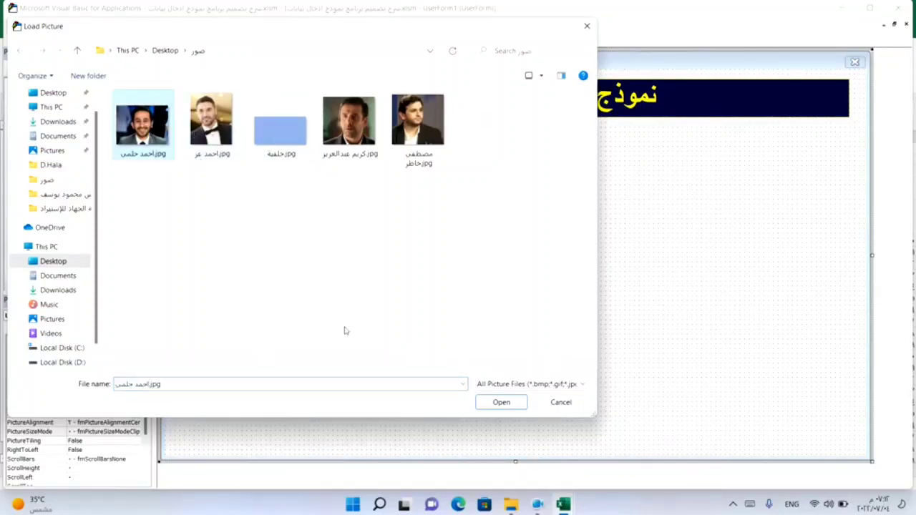
pyautogui.click(503, 405)
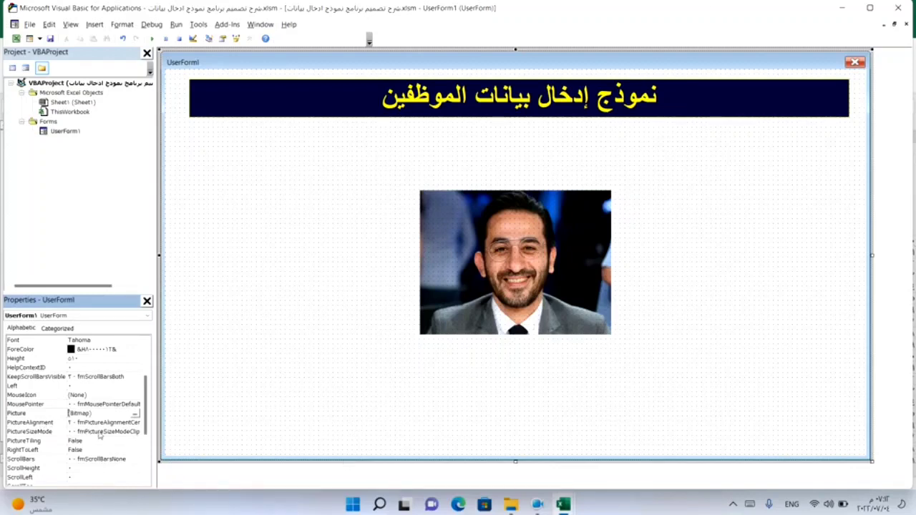
pyautogui.click(126, 431)
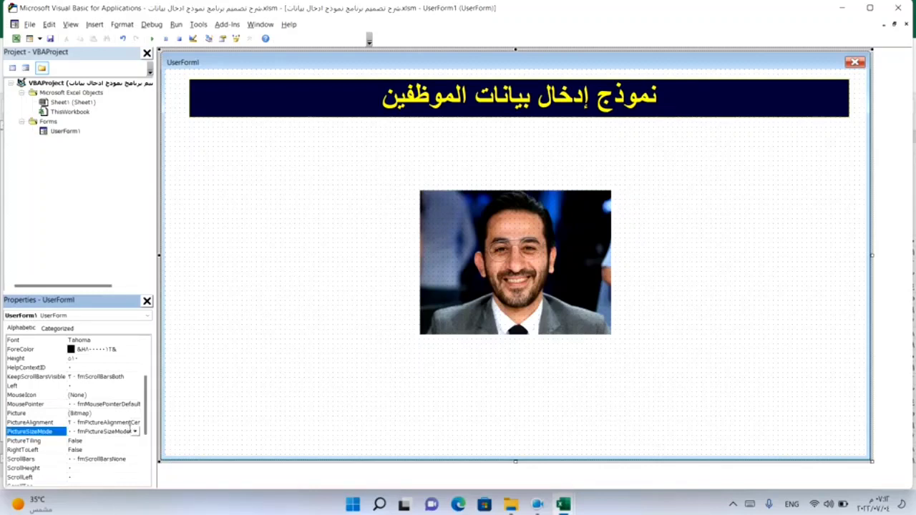
pyautogui.click(136, 433)
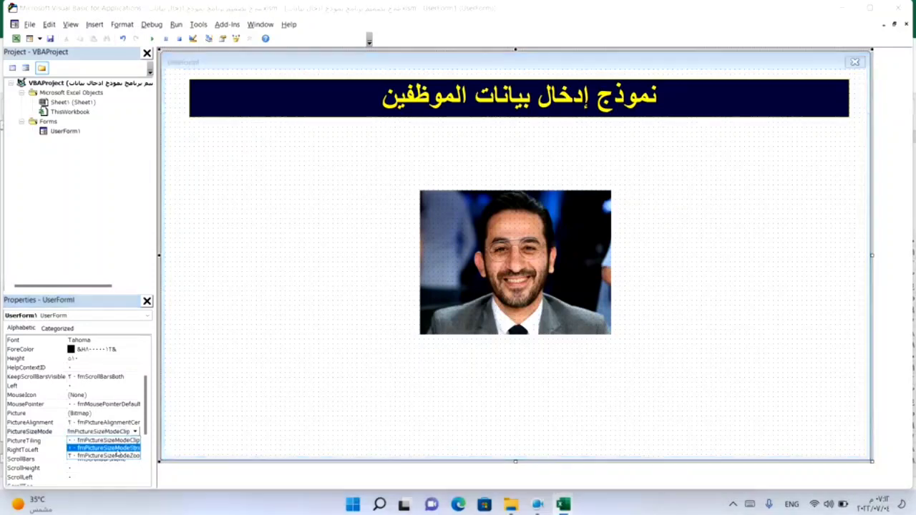
pyautogui.click(117, 455)
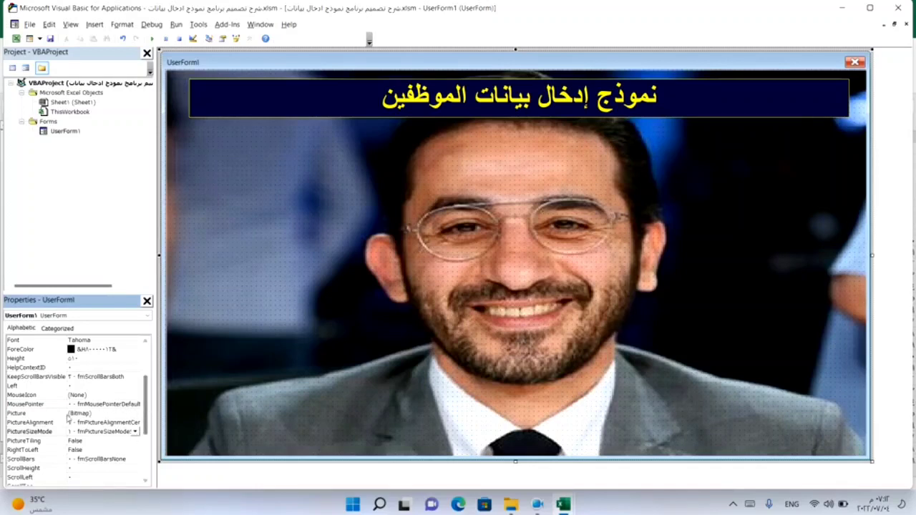
# - Clear the form's Picture property back to None
pyautogui.click(112, 406)
pyautogui.click(112, 413)
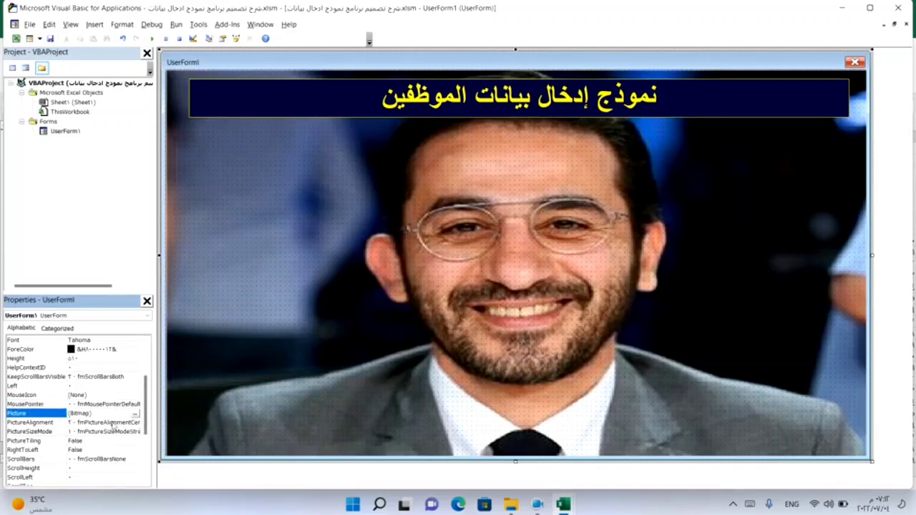
pyautogui.click(113, 415)
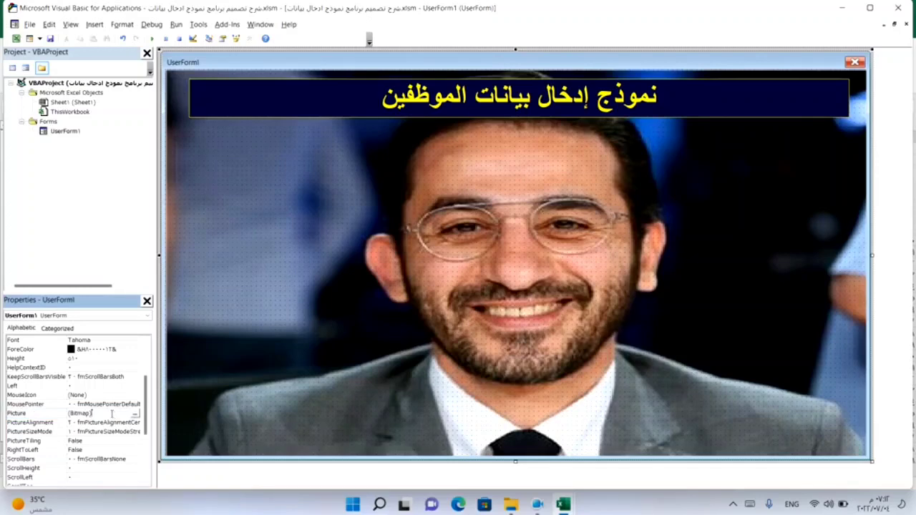
pyautogui.press('Delete')
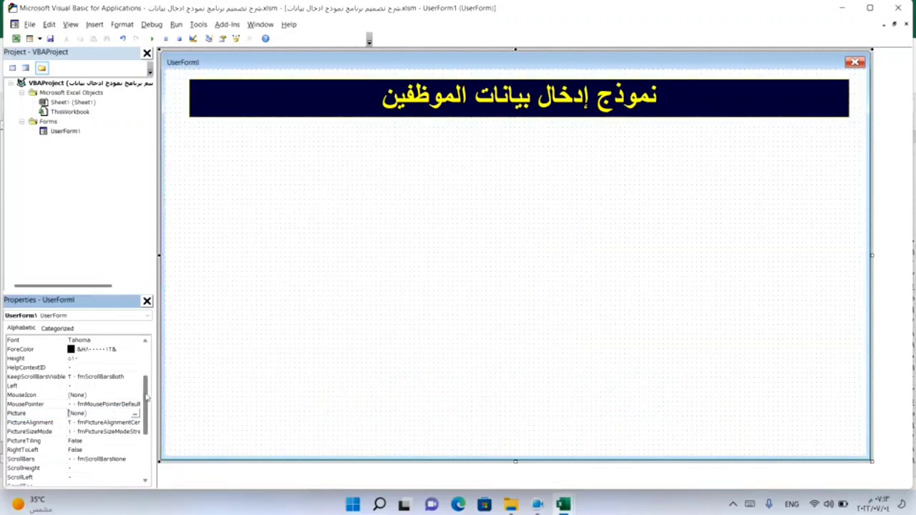
# - Look through the form's BackColor system and palette colours, leaving the colour unchanged
pyautogui.moveTo(146, 405); pyautogui.dragTo(149, 363)
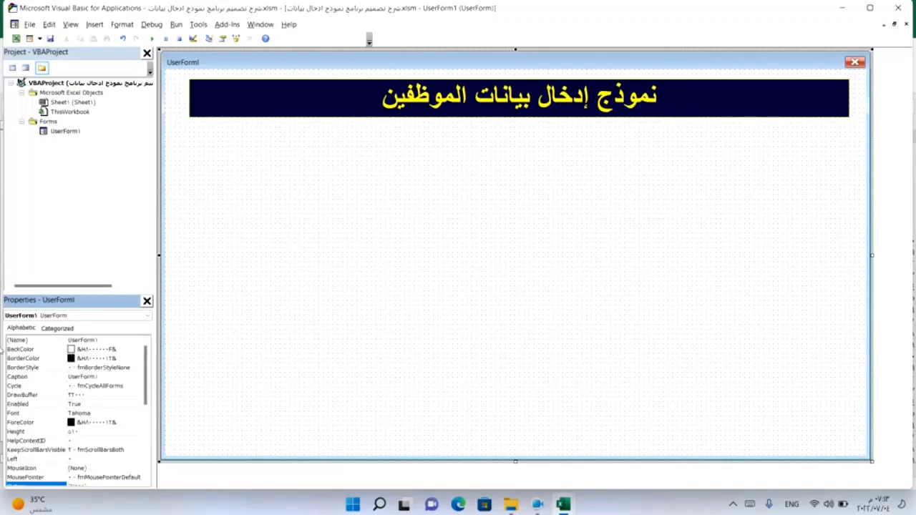
pyautogui.click(132, 353)
pyautogui.click(135, 349)
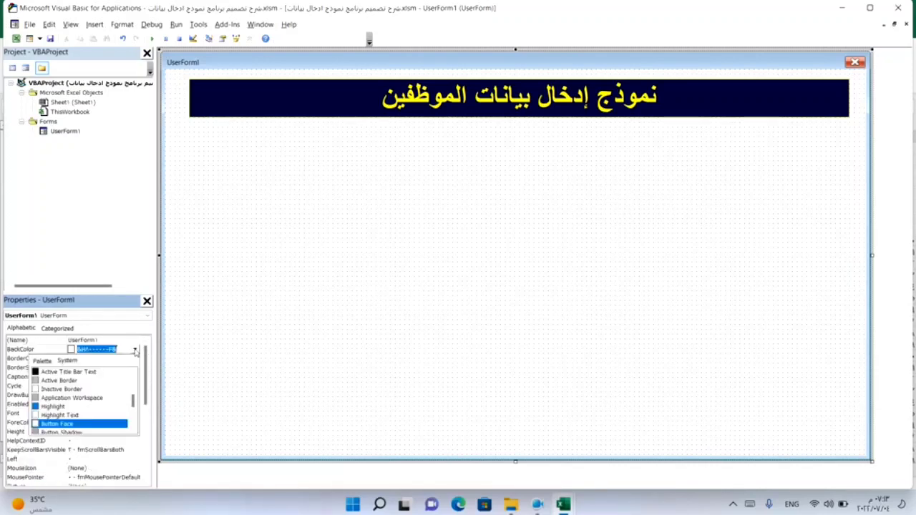
pyautogui.click(50, 362)
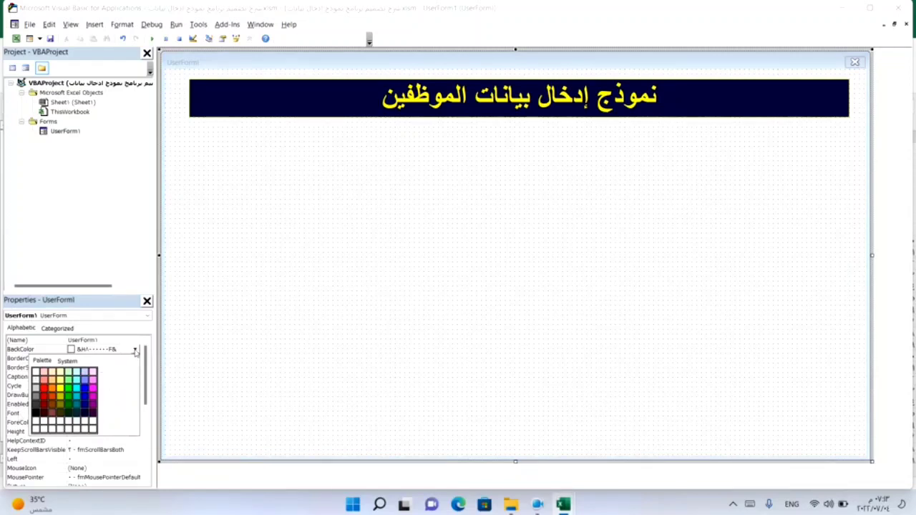
pyautogui.click(135, 349)
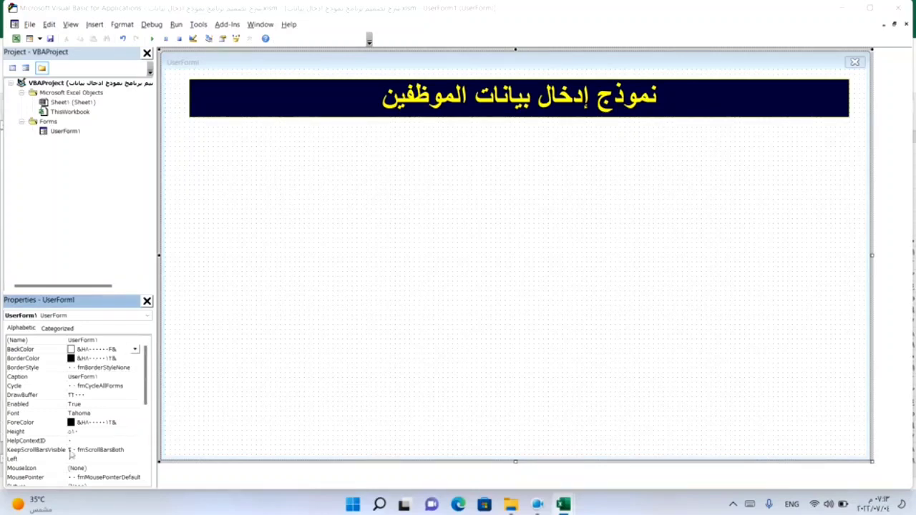
# - Load خلفية.jpg as the form's Picture to give it a light-blue background
pyautogui.moveTo(148, 390); pyautogui.dragTo(148, 410)
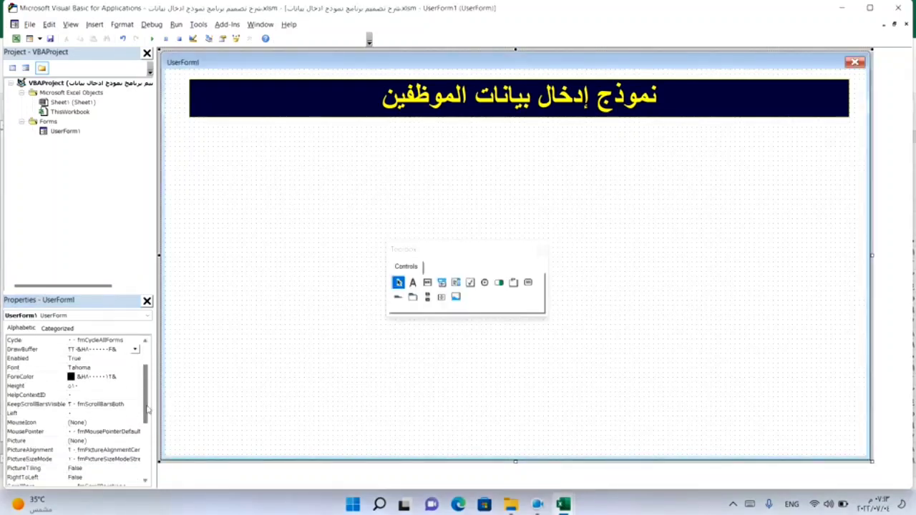
pyautogui.click(133, 442)
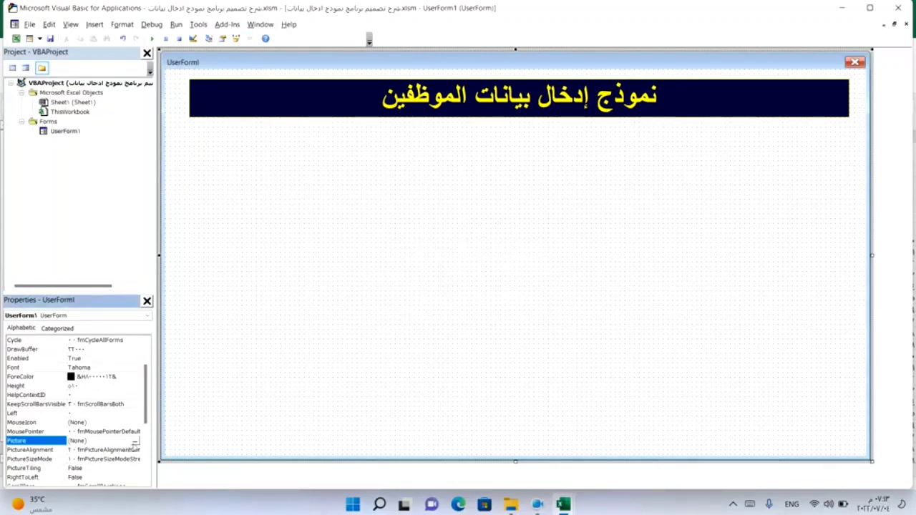
pyautogui.click(136, 441)
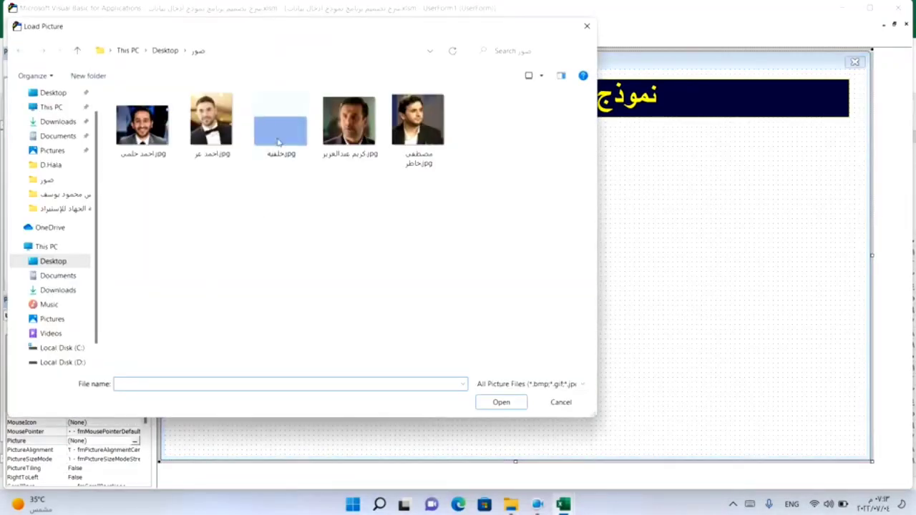
pyautogui.click(283, 131)
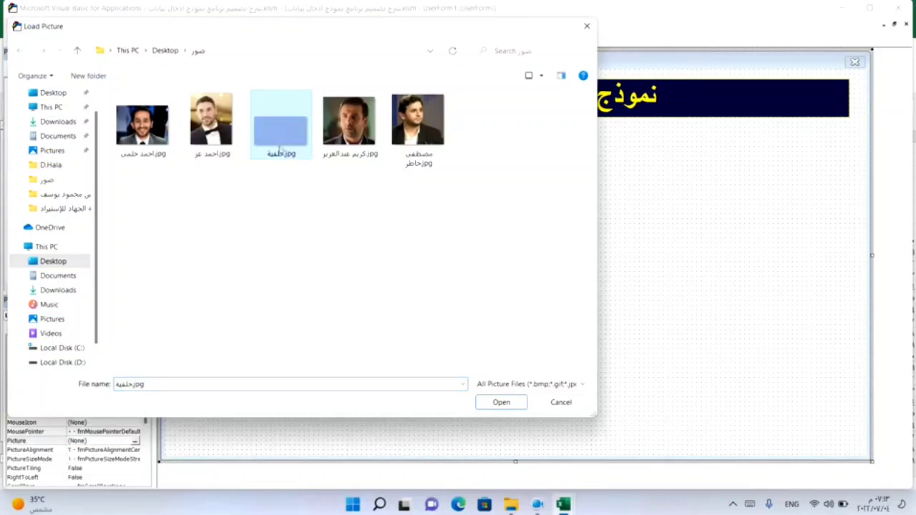
pyautogui.click(501, 402)
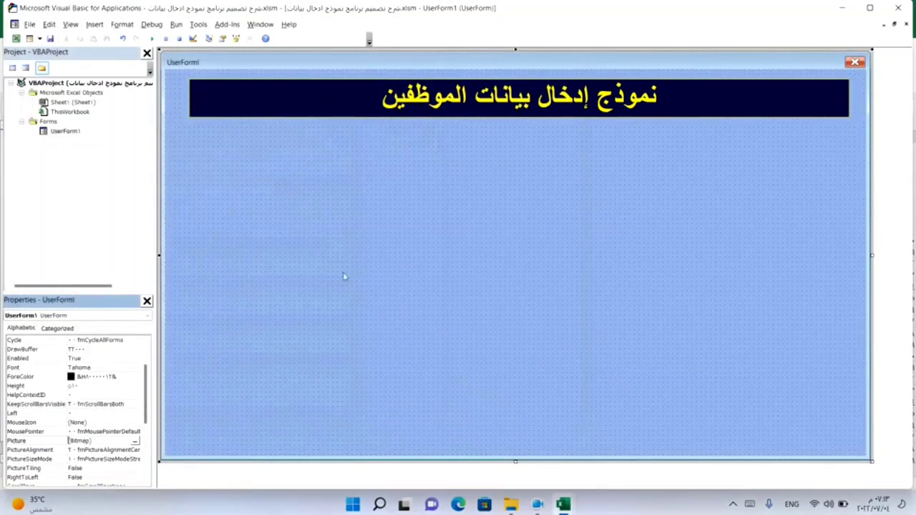
pyautogui.click(485, 342)
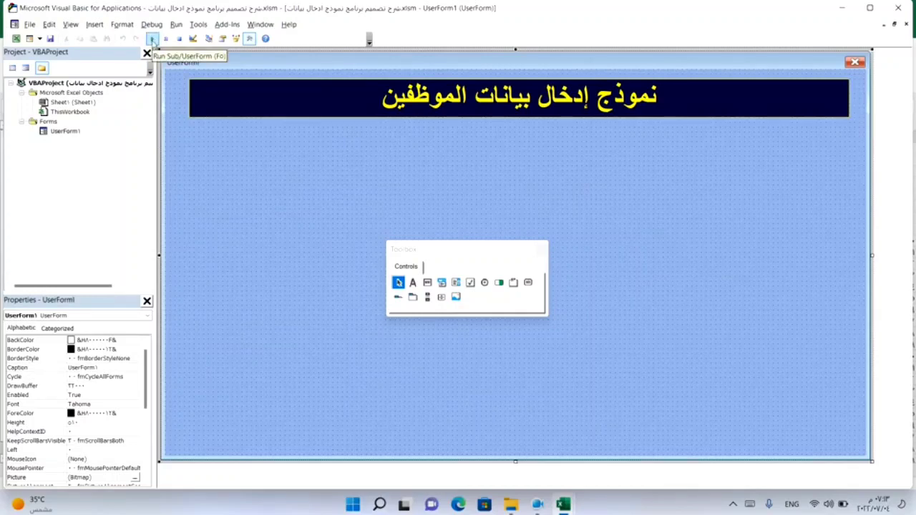
pyautogui.click(152, 40)
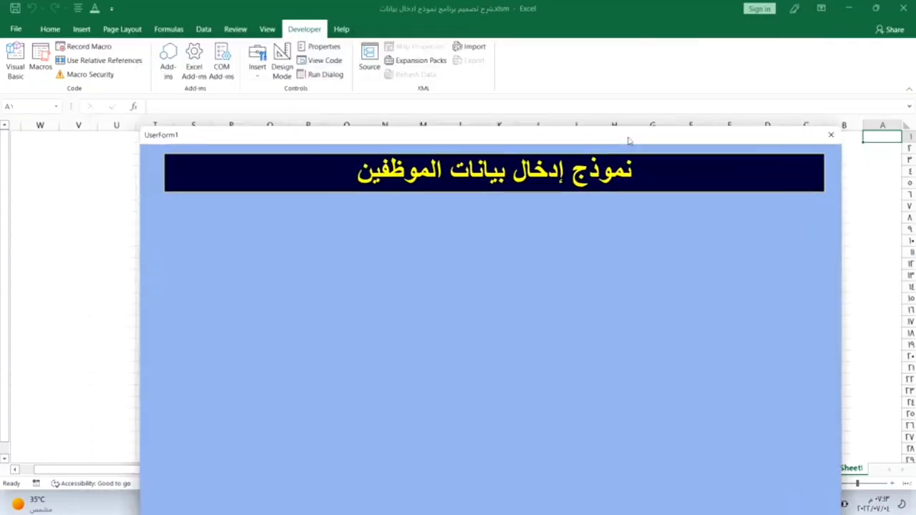
pyautogui.moveTo(596, 49)
pyautogui.mouseDown()
pyautogui.moveTo(624, 46)
pyautogui.moveTo(602, 53)
pyautogui.mouseUp()
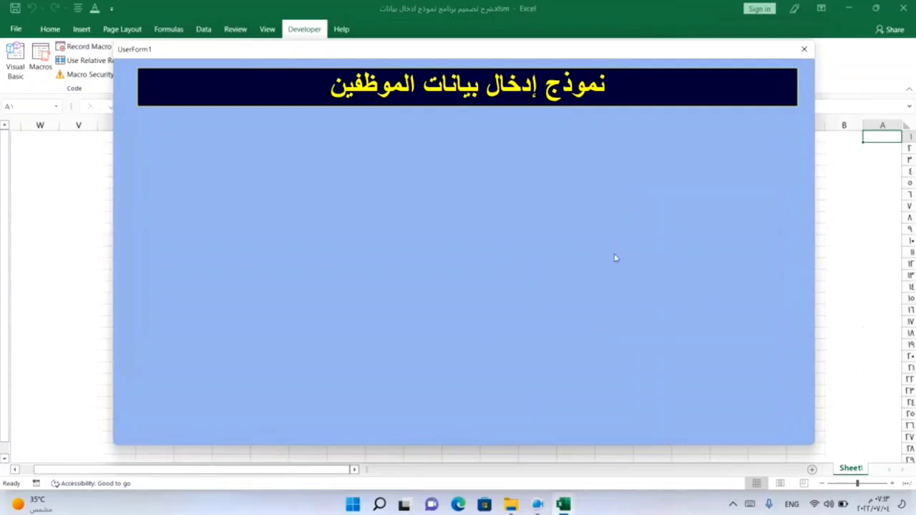
pyautogui.click(805, 50)
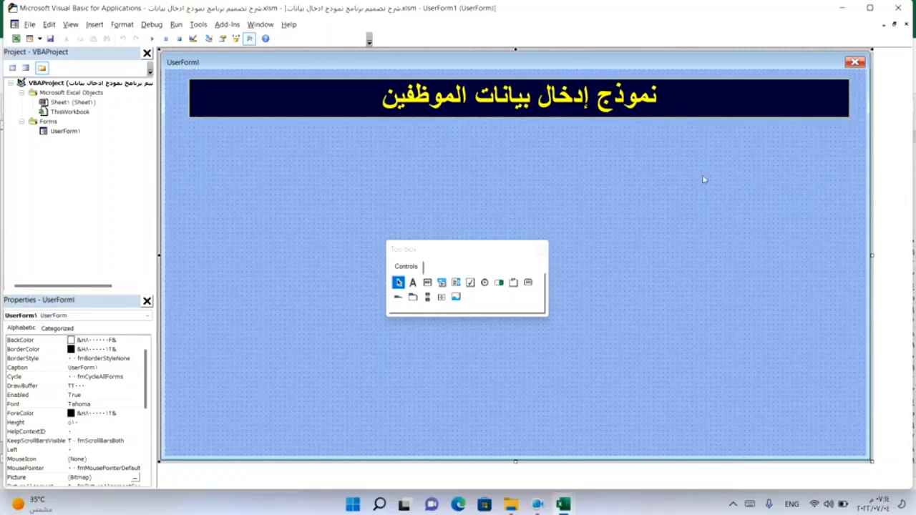
# - Draw a new label with the Toolbox Label tool at the form's top right
pyautogui.click(415, 288)
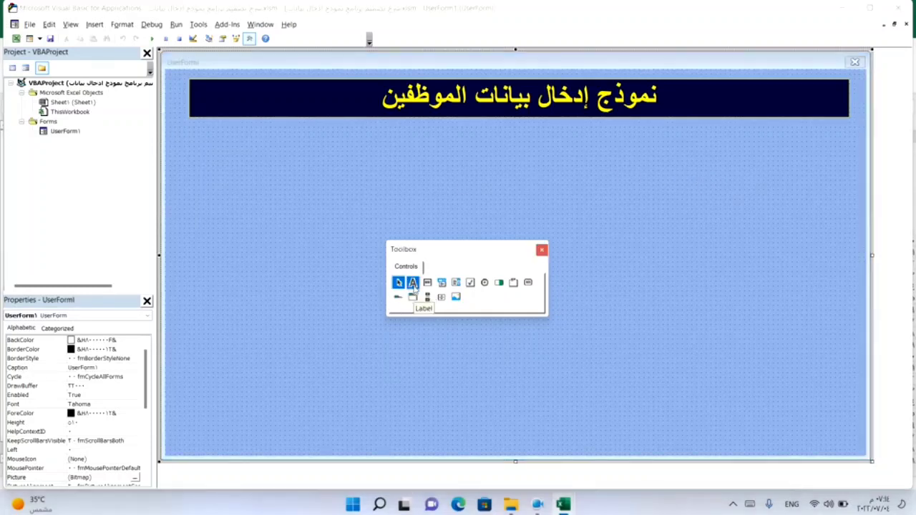
pyautogui.click(413, 284)
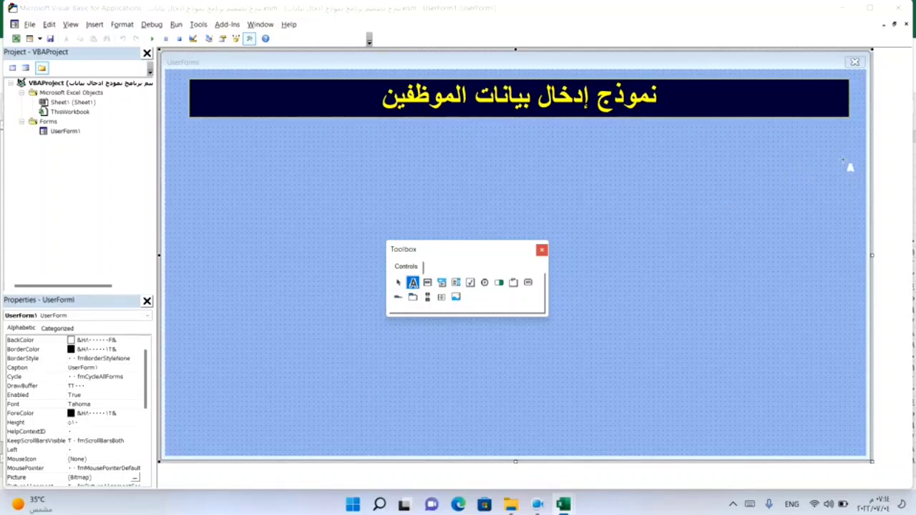
pyautogui.moveTo(845, 163); pyautogui.dragTo(769, 181)
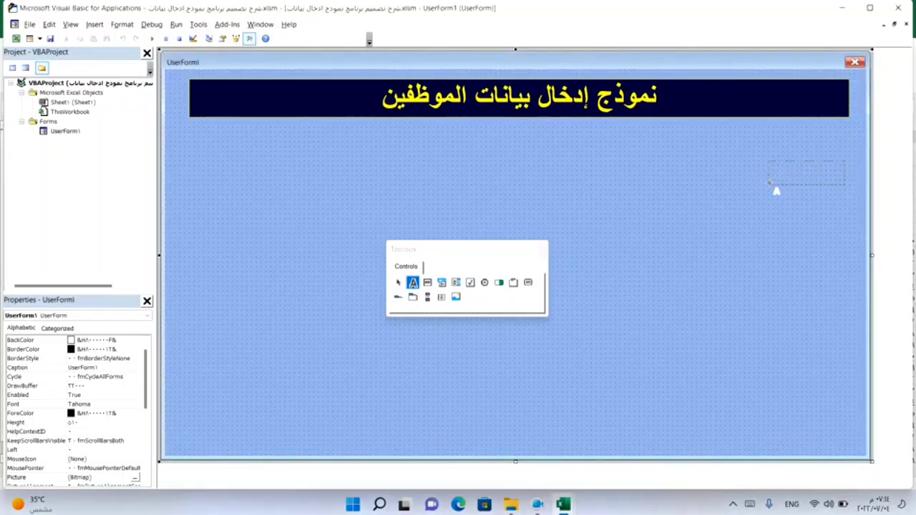
pyautogui.moveTo(770, 184); pyautogui.dragTo(767, 186)
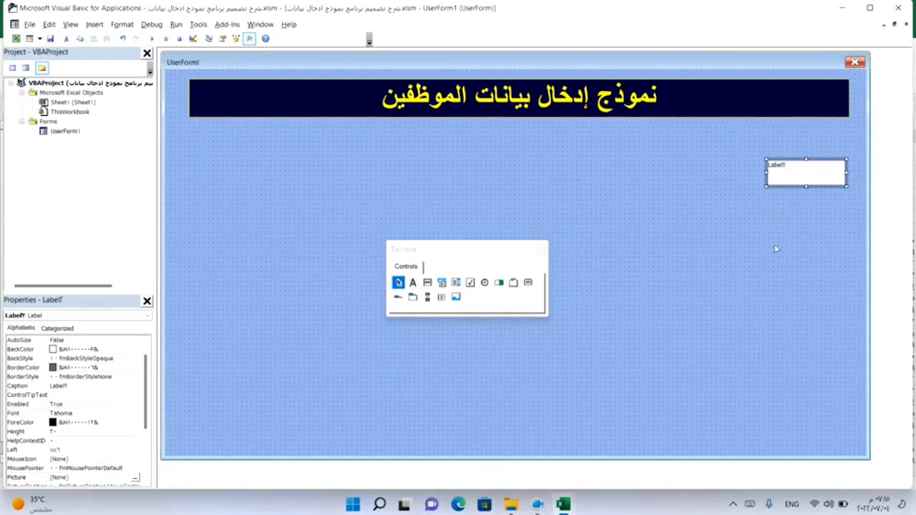
pyautogui.click(791, 173)
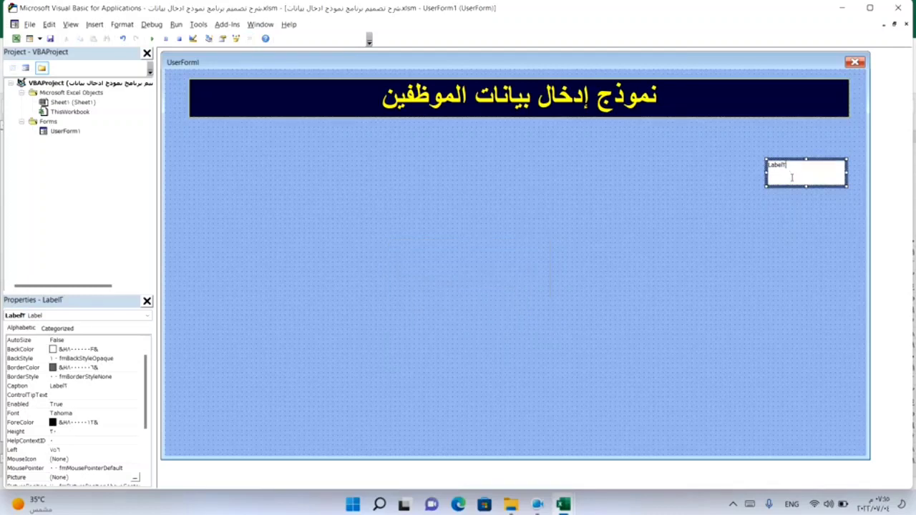
pyautogui.press('Escape')
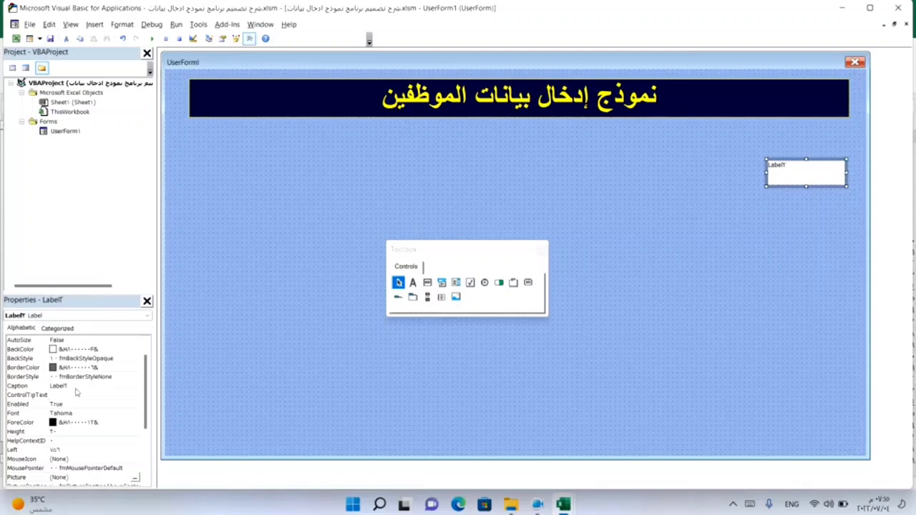
# - Change the label's Caption from Label1 to كود الموظف
pyautogui.click(74, 386)
pyautogui.doubleClick(75, 386)
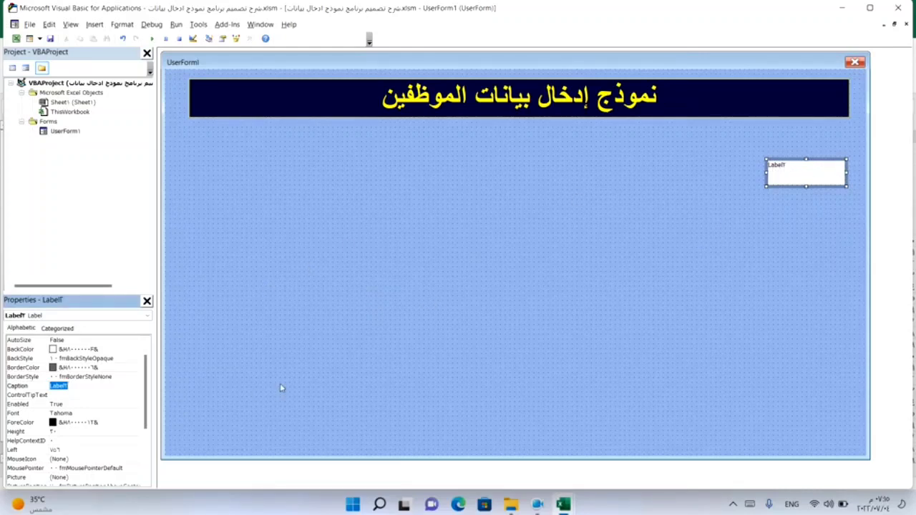
pyautogui.press('BackSpace')
pyautogui.hotkey('alt', 'shift')
pyautogui.write('كود ال')
pyautogui.write('موظف')
pyautogui.press('Return')
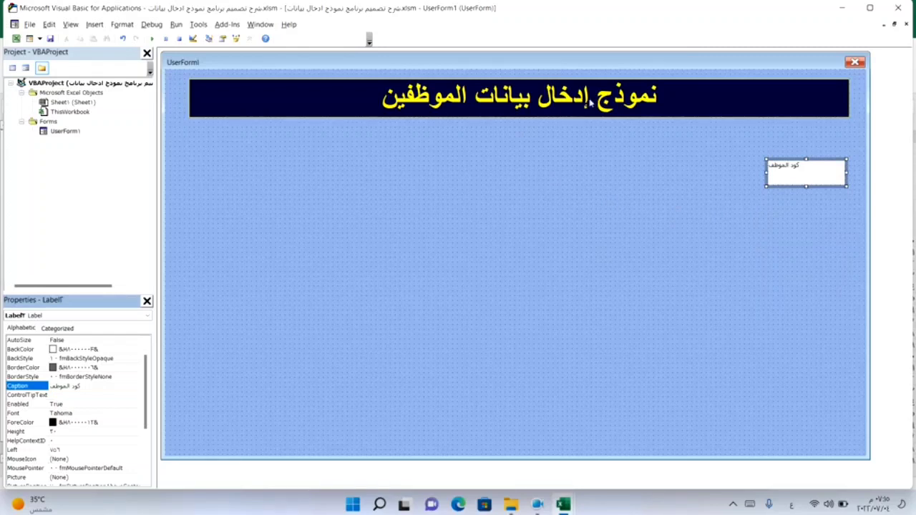
pyautogui.click(780, 232)
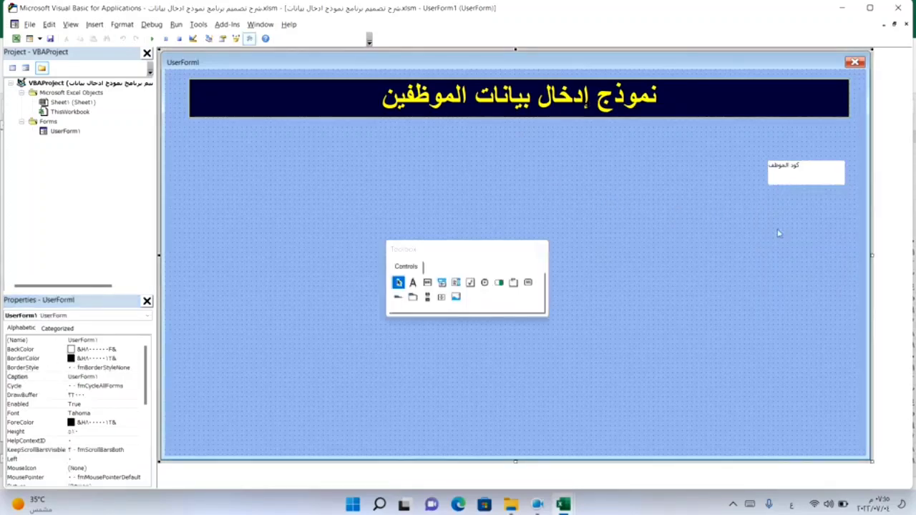
# - Give the كود الموظف label a dark navy BackColor and yellow ForeColor from the Palette
pyautogui.click(797, 177)
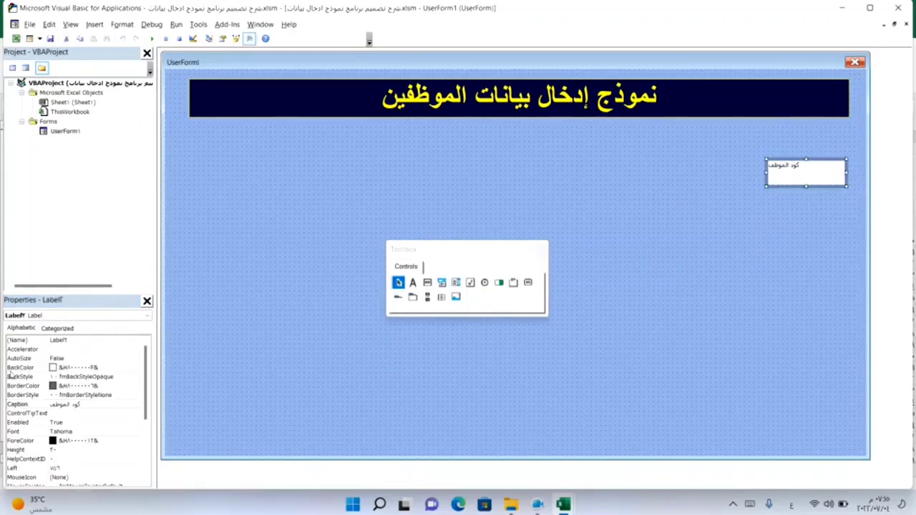
pyautogui.click(131, 369)
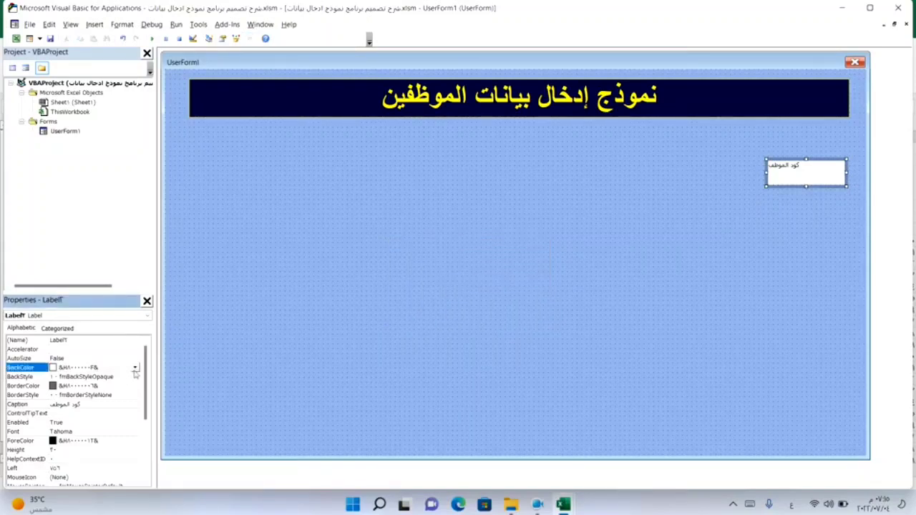
pyautogui.click(134, 368)
pyautogui.click(45, 379)
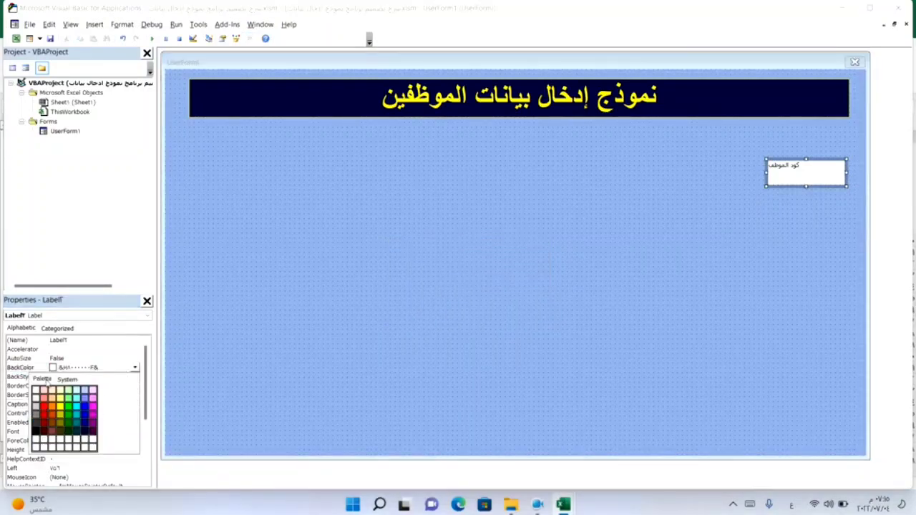
pyautogui.click(85, 432)
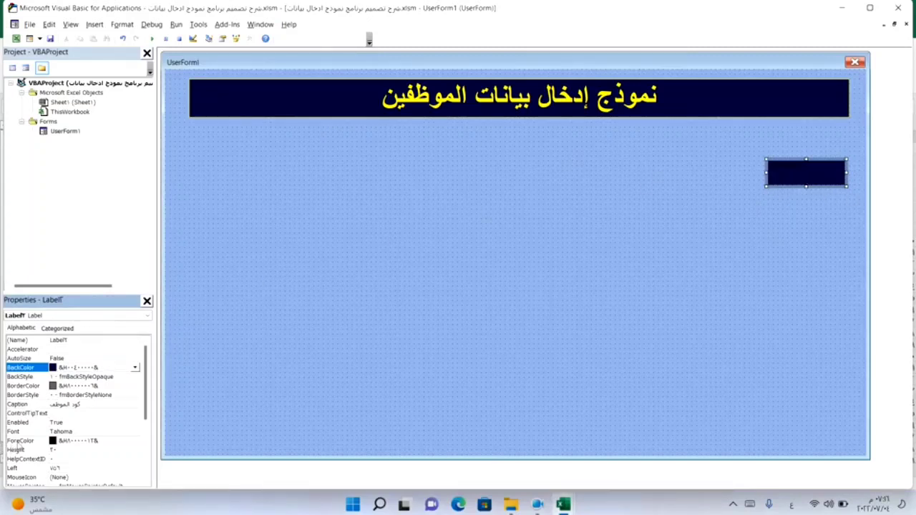
pyautogui.click(136, 442)
pyautogui.click(136, 441)
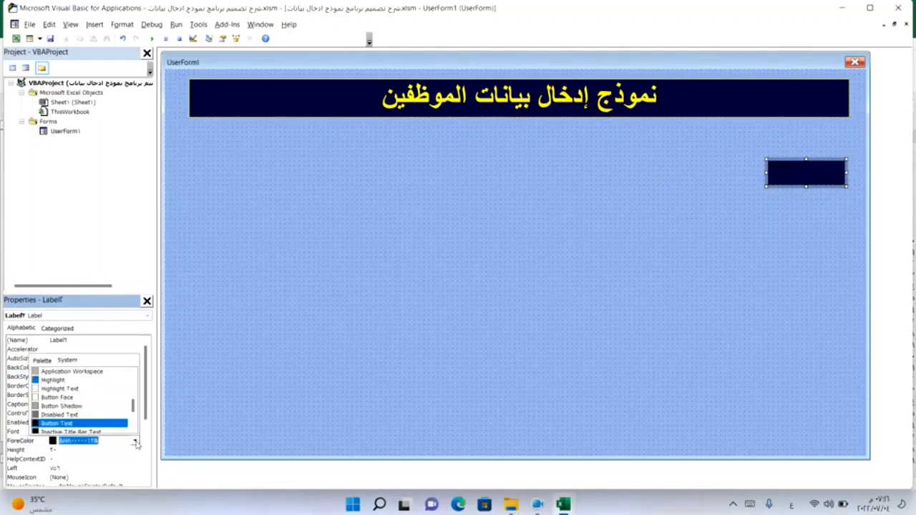
pyautogui.click(42, 360)
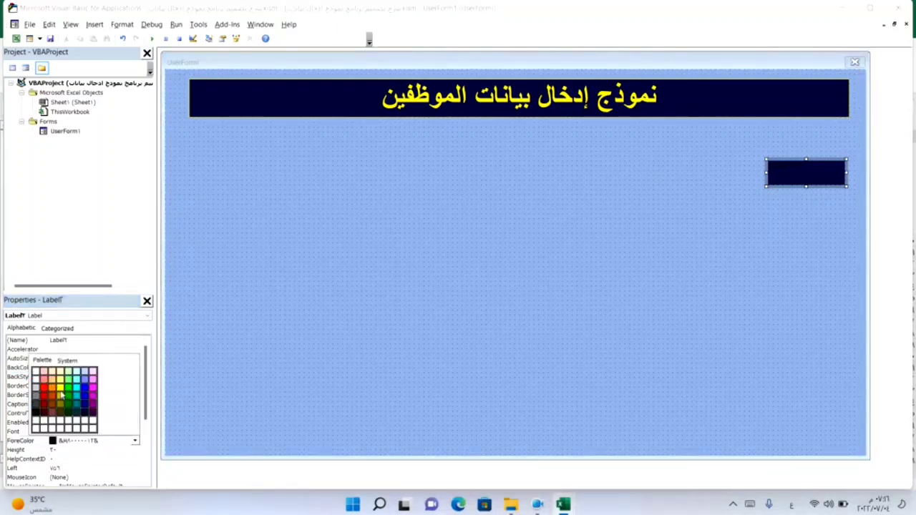
pyautogui.click(61, 393)
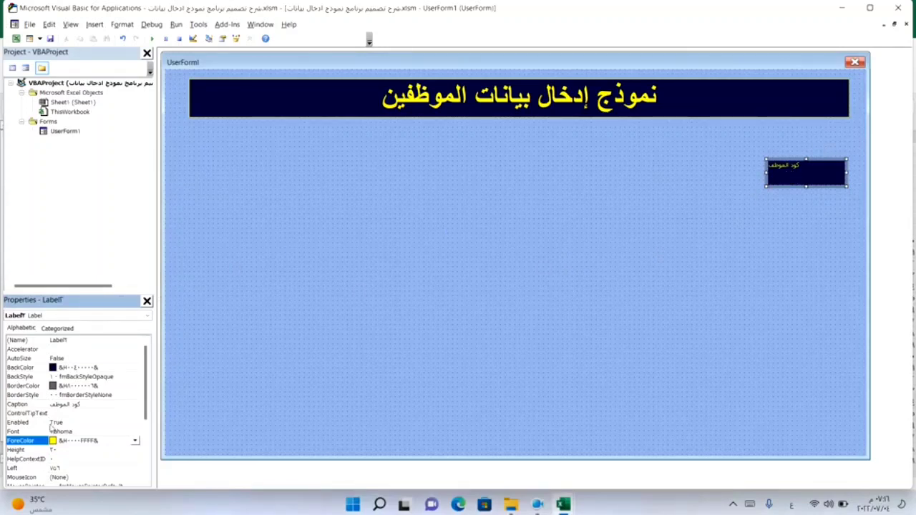
# - Set the label's font to Arial, Bold, at the largest listed size
pyautogui.click(127, 432)
pyautogui.click(135, 432)
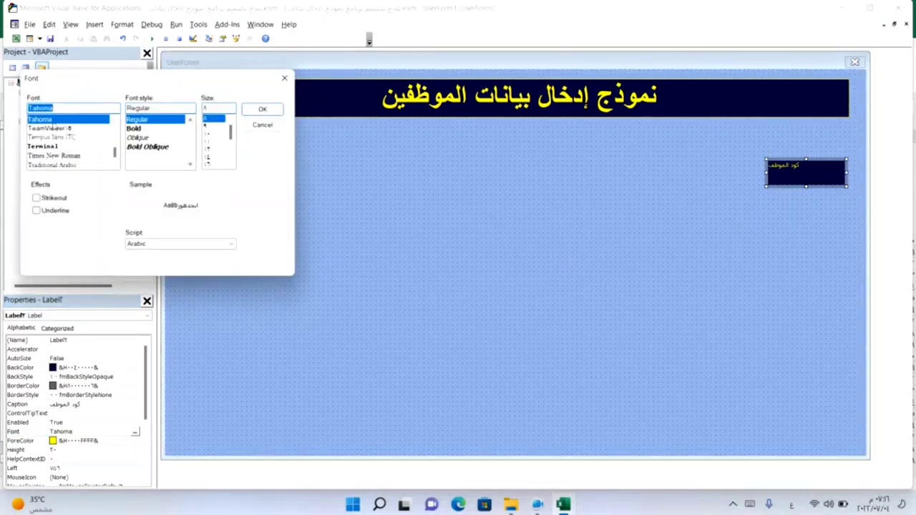
pyautogui.hotkey('alt', 'shift')
pyautogui.write('ar')
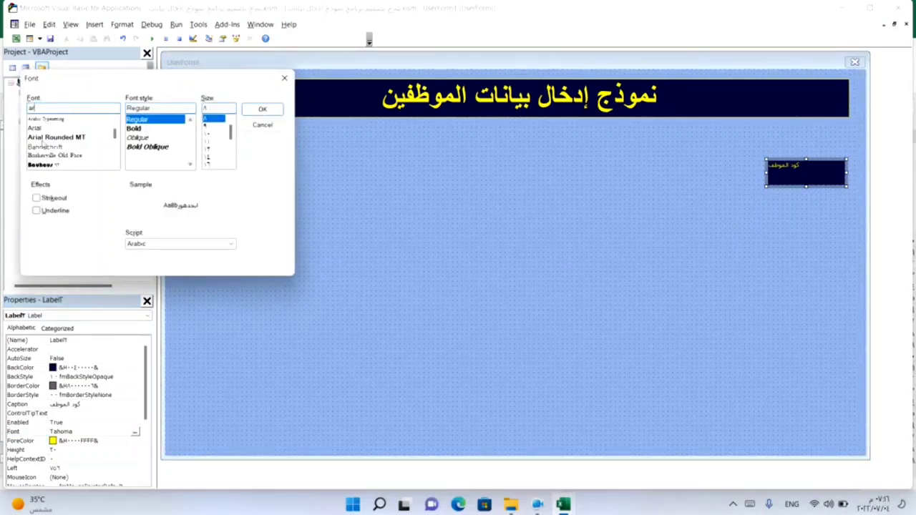
pyautogui.click(38, 128)
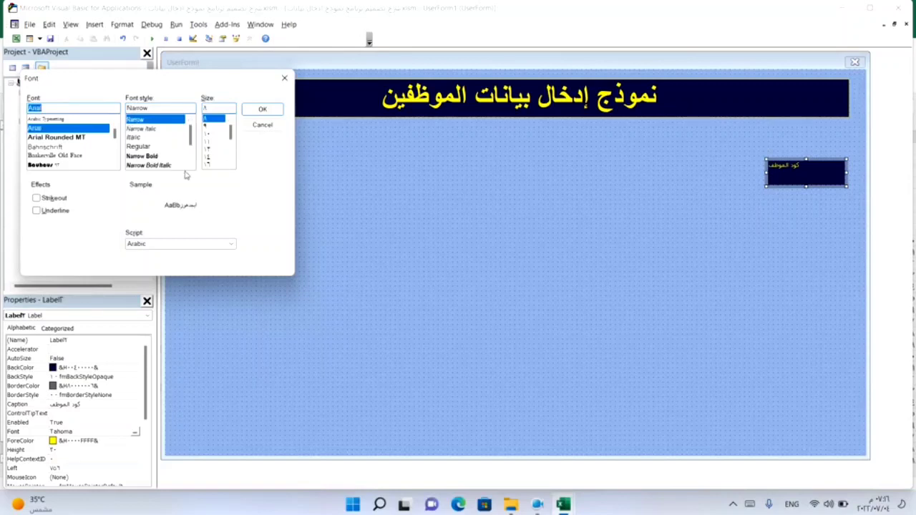
pyautogui.scroll(-3, 161, 161)
pyautogui.scroll(-1, 133, 137)
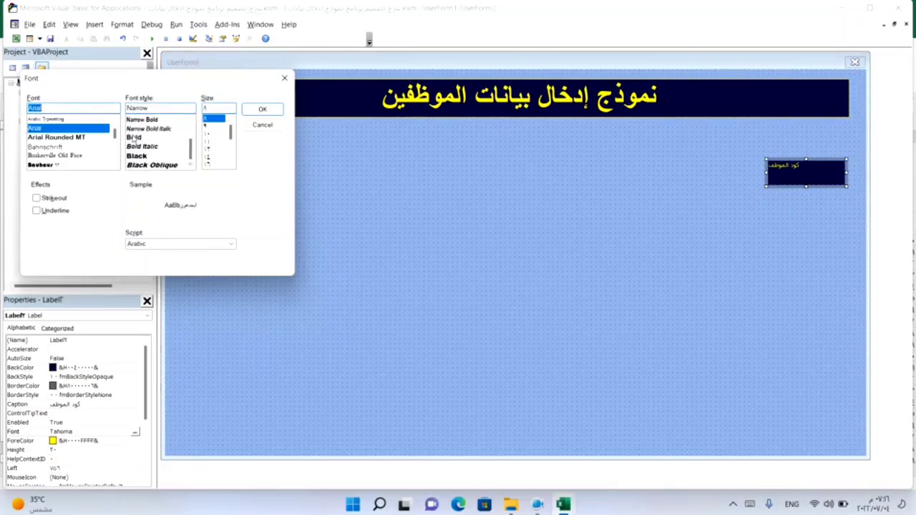
pyautogui.click(134, 137)
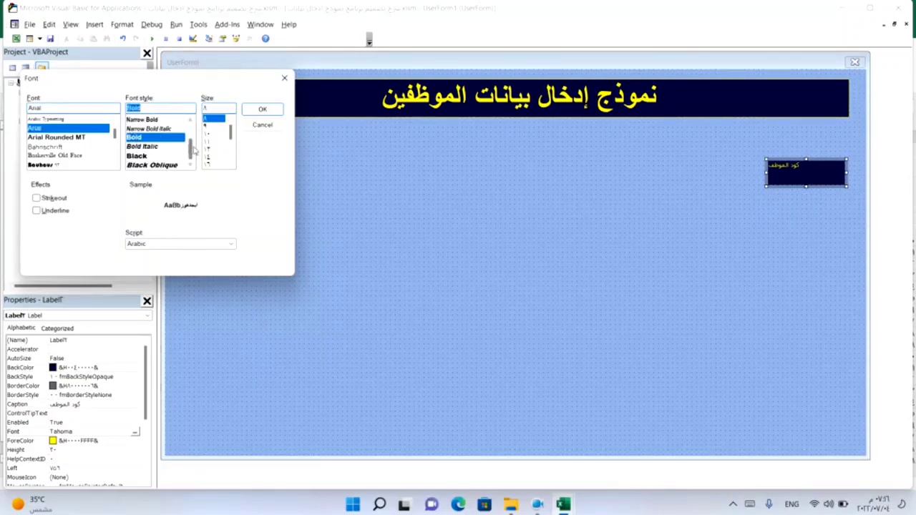
pyautogui.click(213, 165)
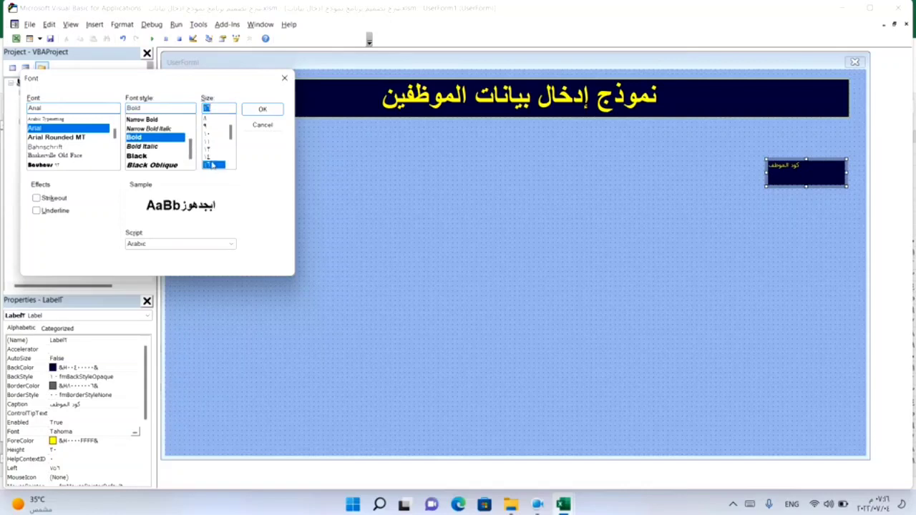
pyautogui.click(262, 110)
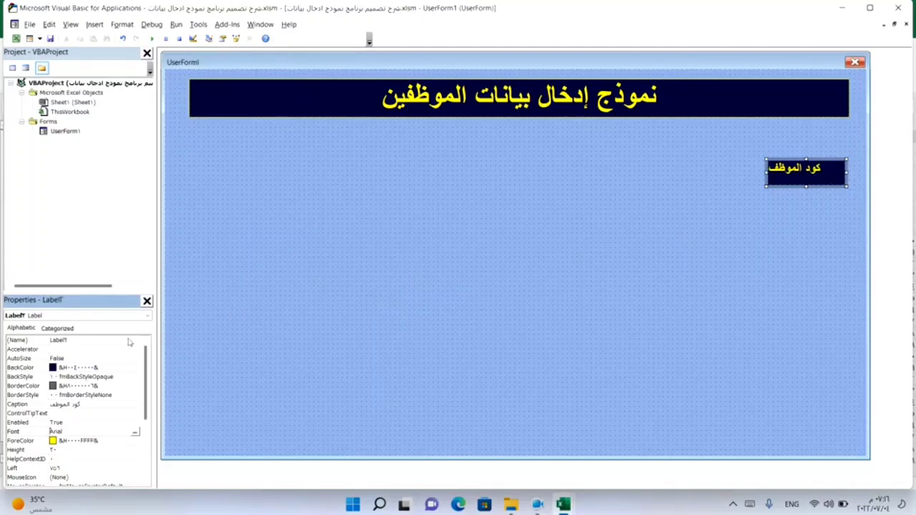
# - Centre the كود الموظف caption within the label
pyautogui.moveTo(145, 363); pyautogui.dragTo(147, 433)
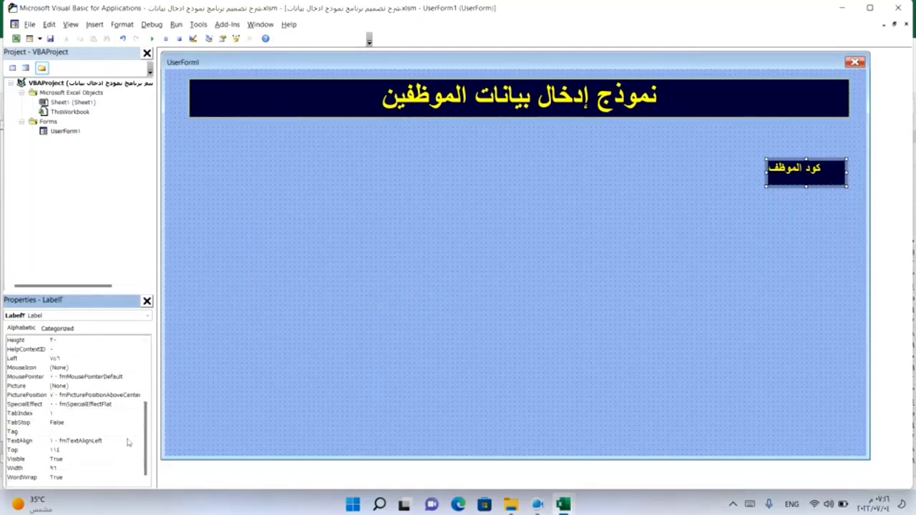
pyautogui.click(133, 441)
pyautogui.click(134, 444)
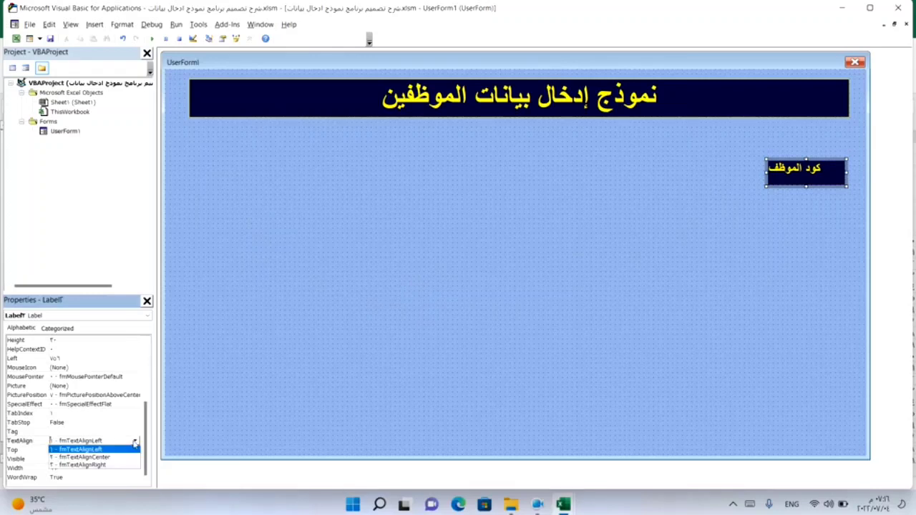
pyautogui.click(82, 457)
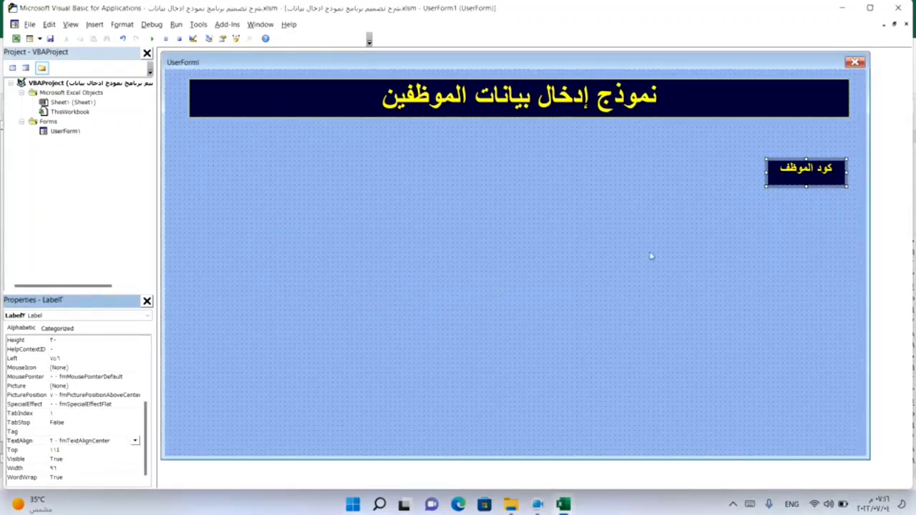
pyautogui.click(686, 211)
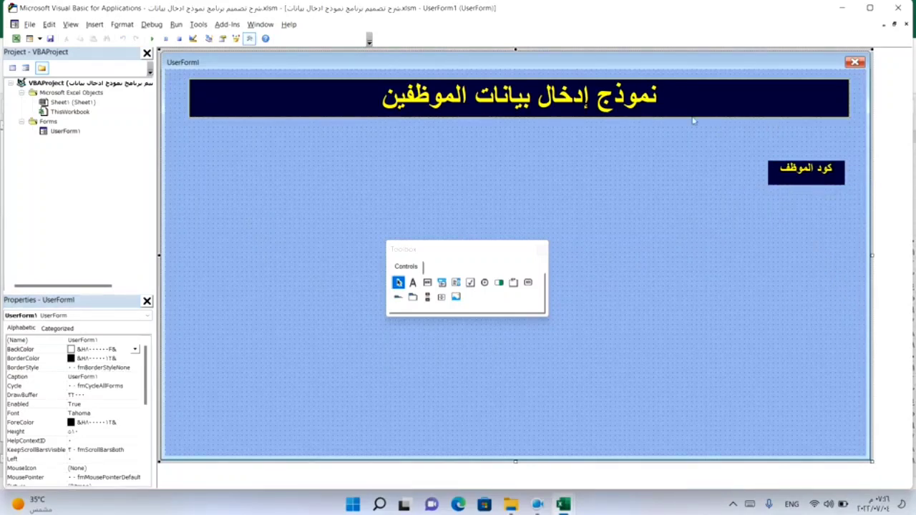
# - Give the label a yellow BorderColor and fmBorderStyleSingle border
pyautogui.click(799, 182)
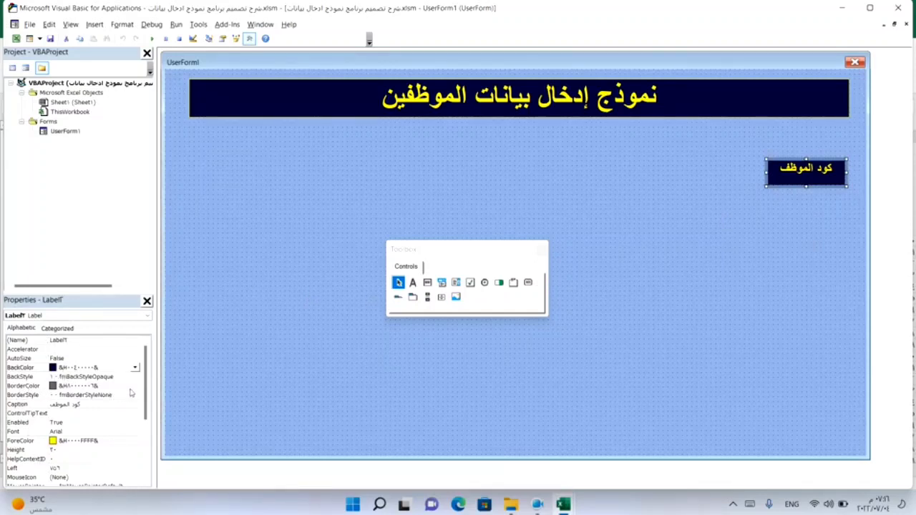
pyautogui.click(133, 386)
pyautogui.click(135, 387)
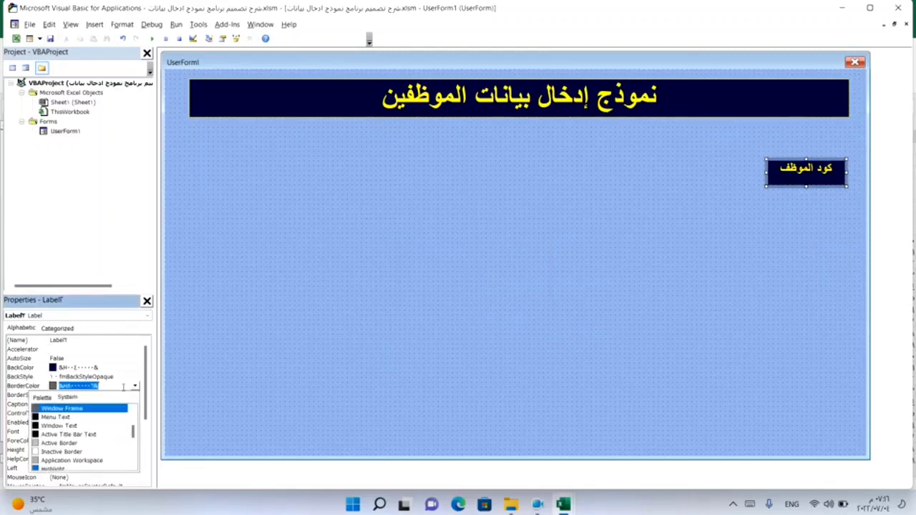
pyautogui.click(42, 398)
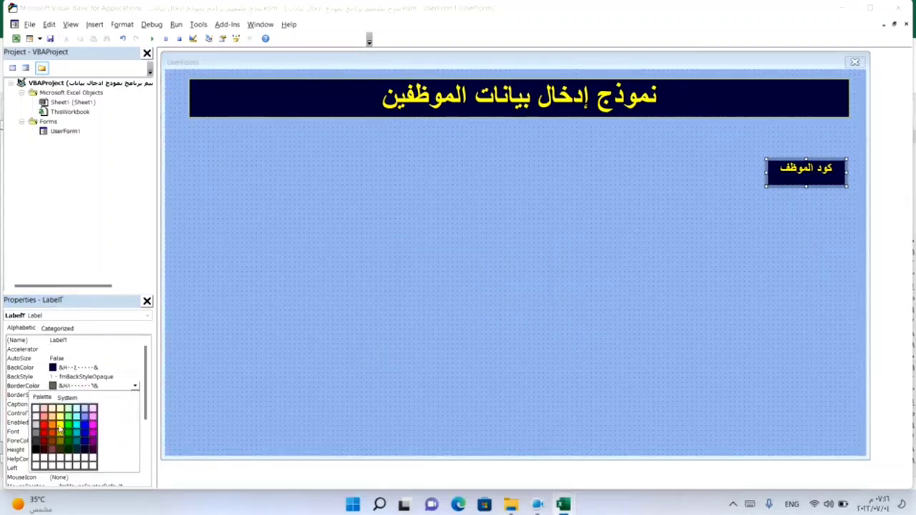
pyautogui.click(60, 426)
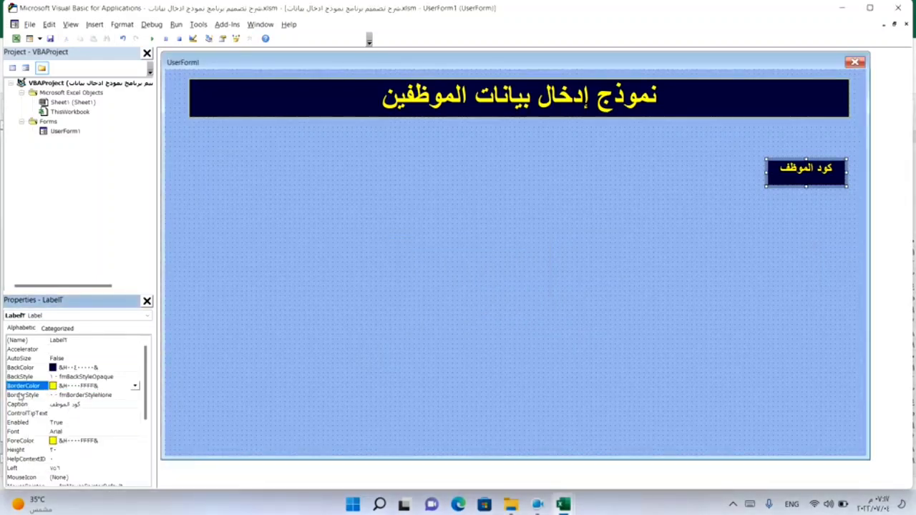
pyautogui.click(134, 395)
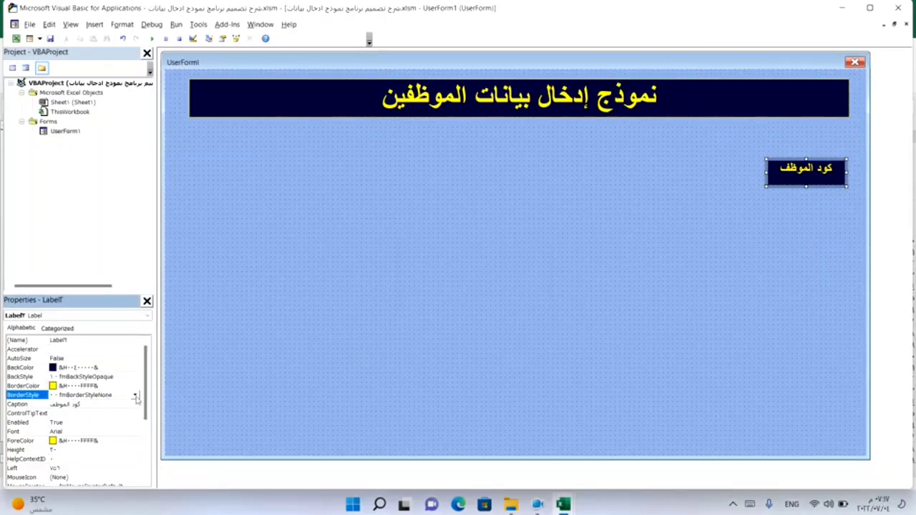
pyautogui.click(135, 396)
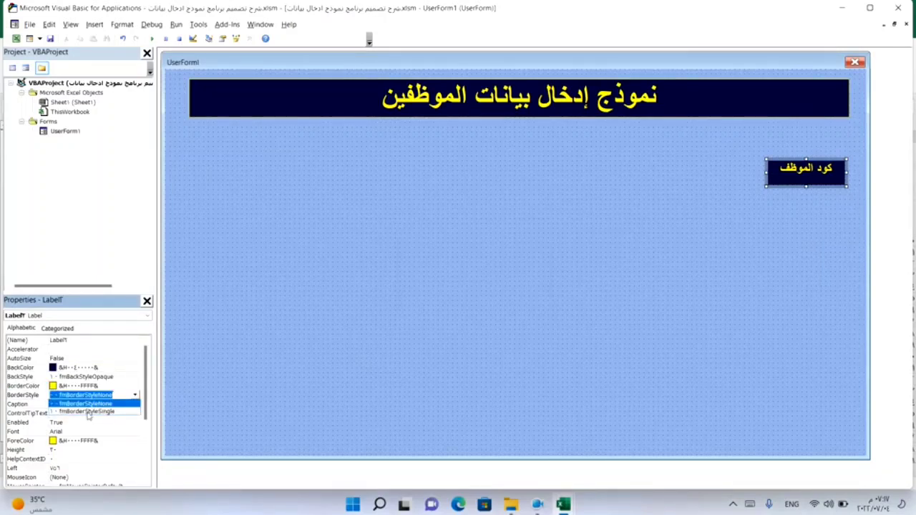
pyautogui.click(86, 412)
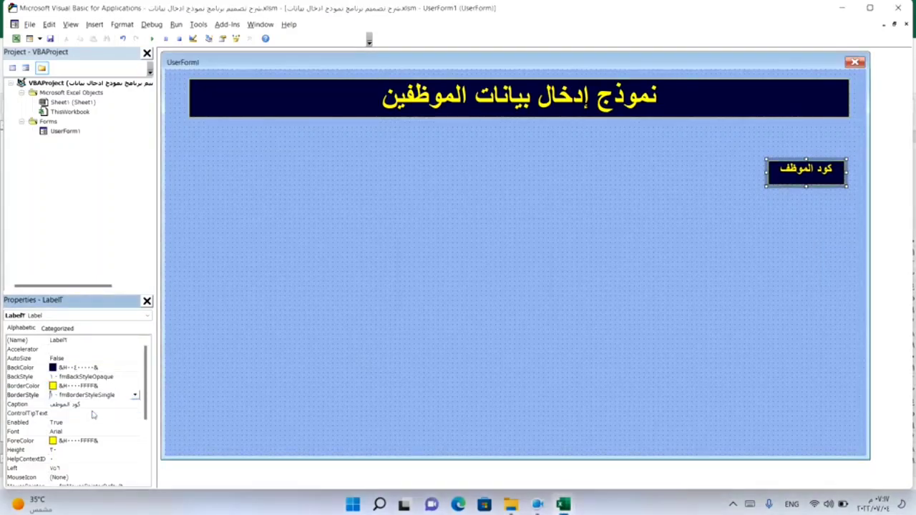
pyautogui.click(781, 247)
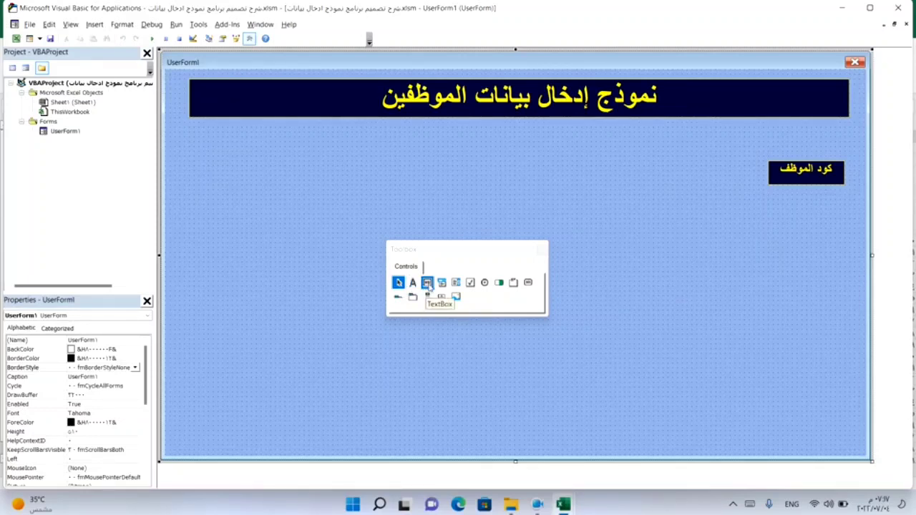
# - Draw a text box left of the كود الموظف label, then test-run and close the form
pyautogui.click(427, 282)
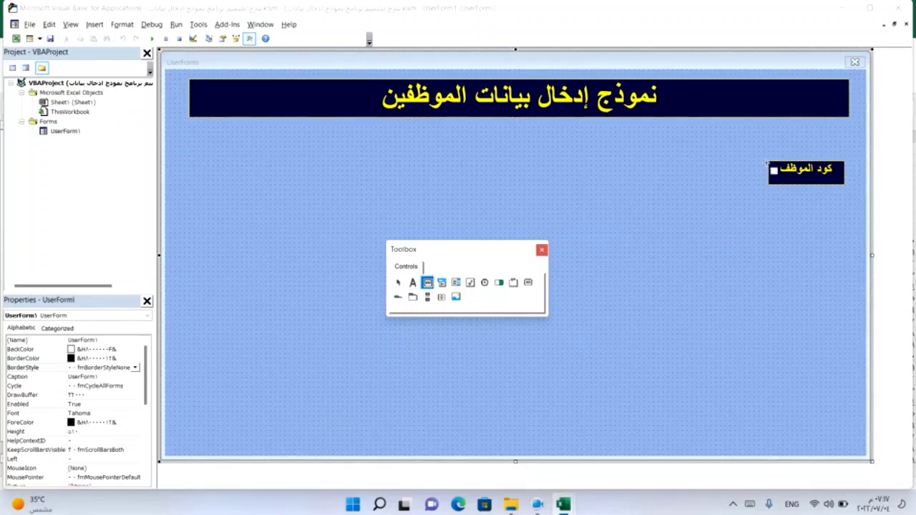
pyautogui.moveTo(766, 164); pyautogui.dragTo(725, 186)
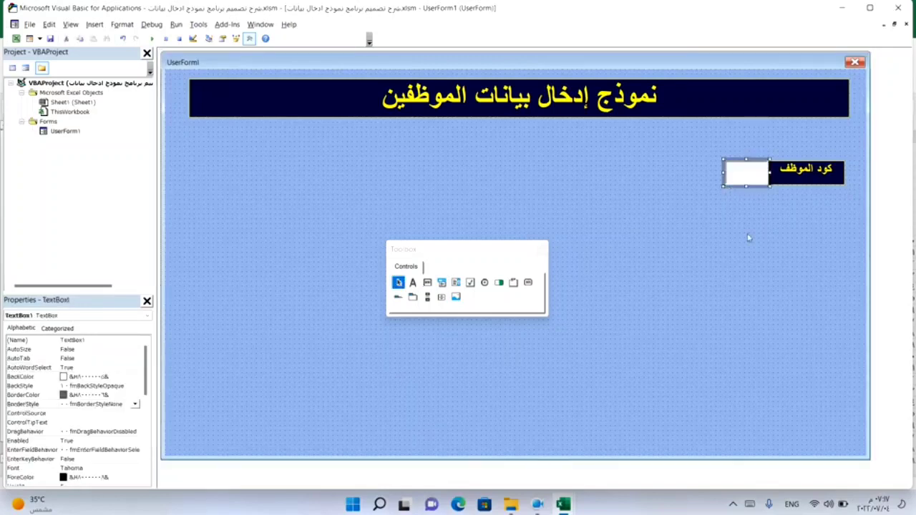
pyautogui.click(749, 238)
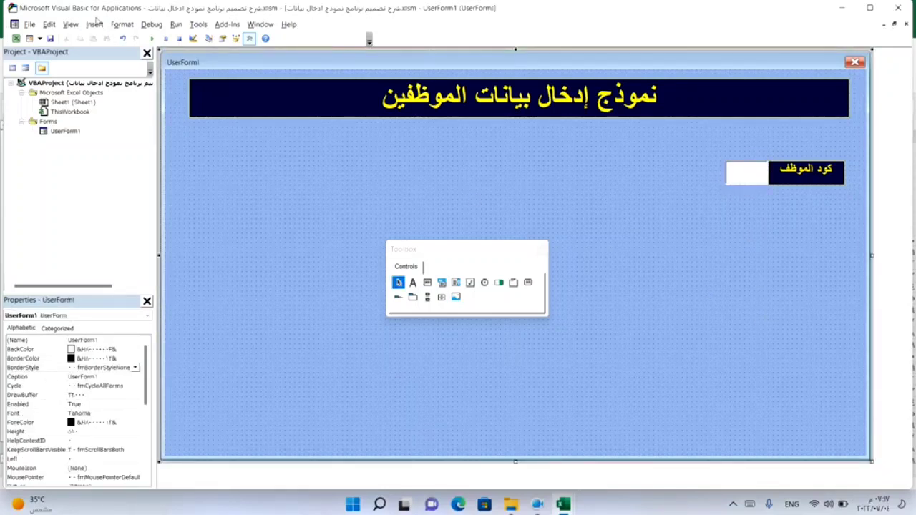
pyautogui.click(150, 40)
pyautogui.write('٢٥٢٥٢٥')
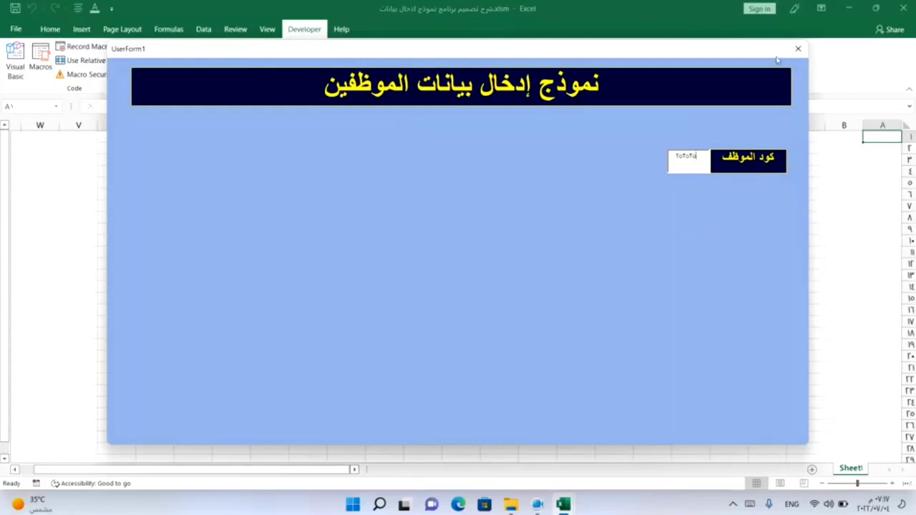
pyautogui.click(798, 48)
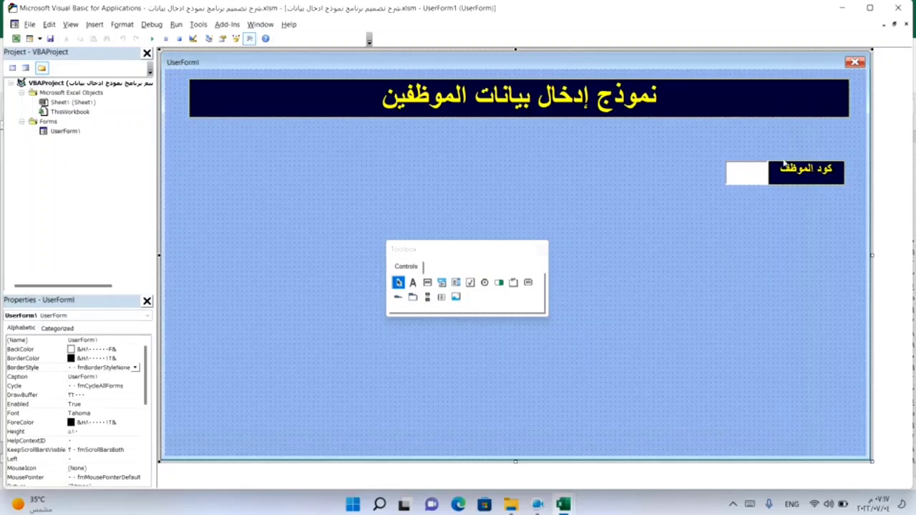
# - Set TextBox1's font to Arial, Bold, at a larger size
pyautogui.click(742, 182)
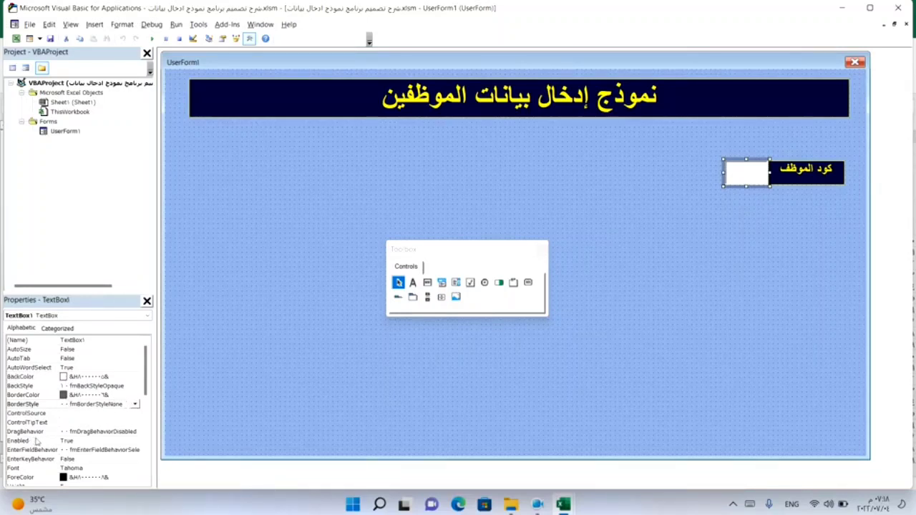
pyautogui.click(131, 470)
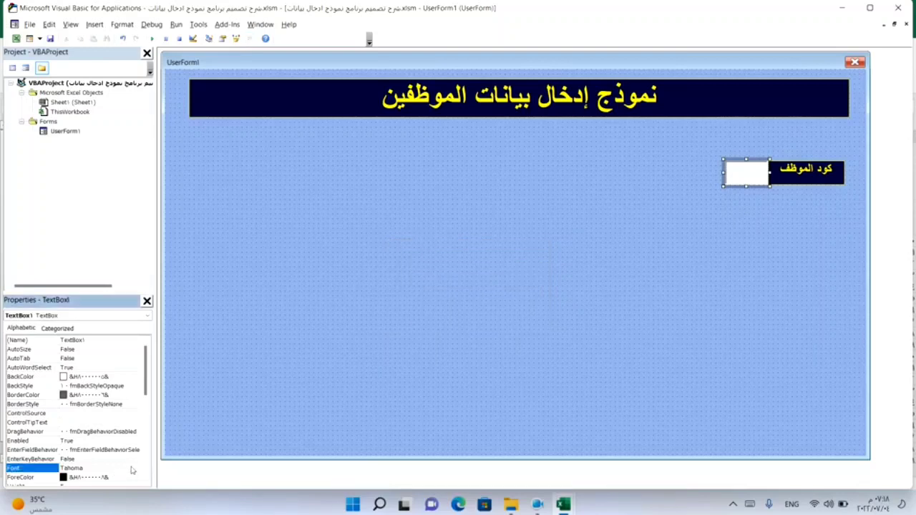
pyautogui.click(135, 468)
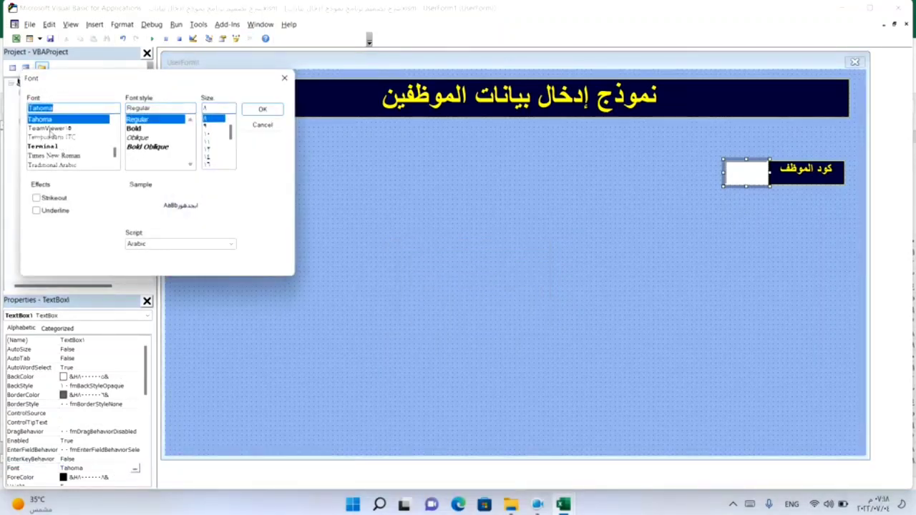
pyautogui.write('ar')
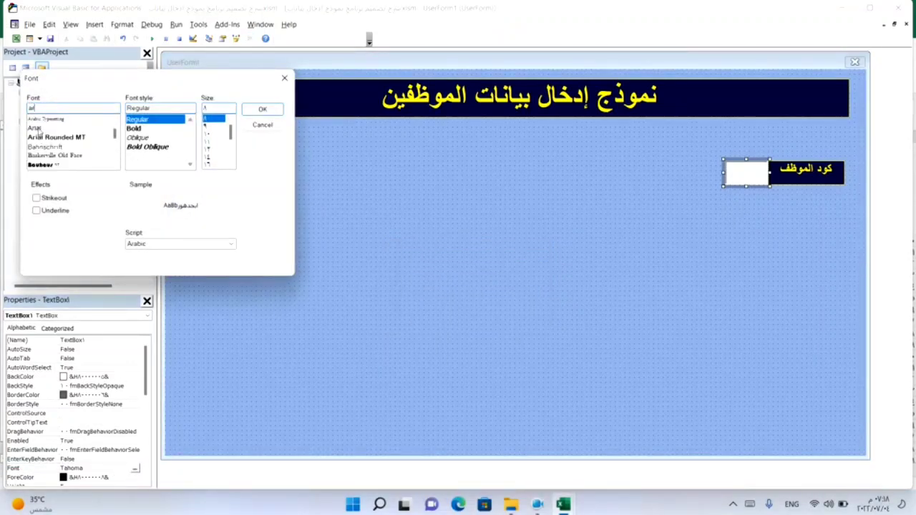
pyautogui.click(40, 127)
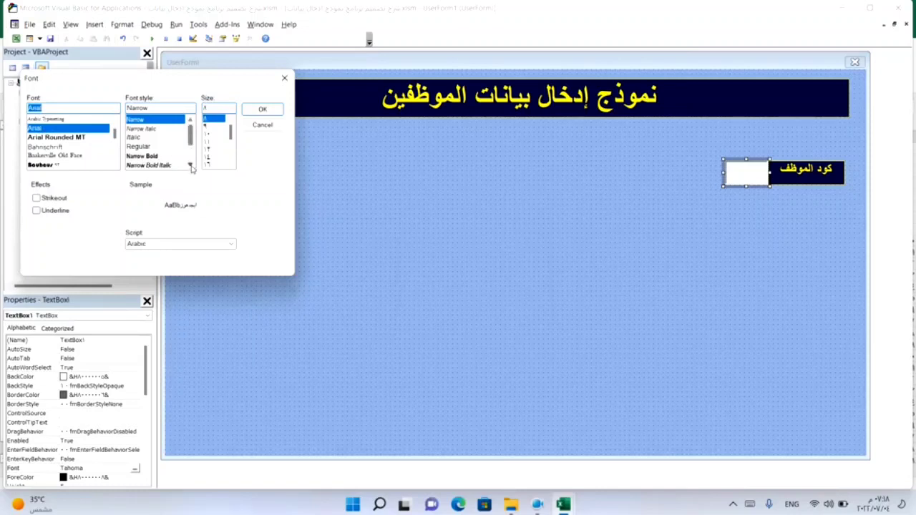
pyautogui.click(190, 164)
pyautogui.click(190, 165)
pyautogui.click(134, 155)
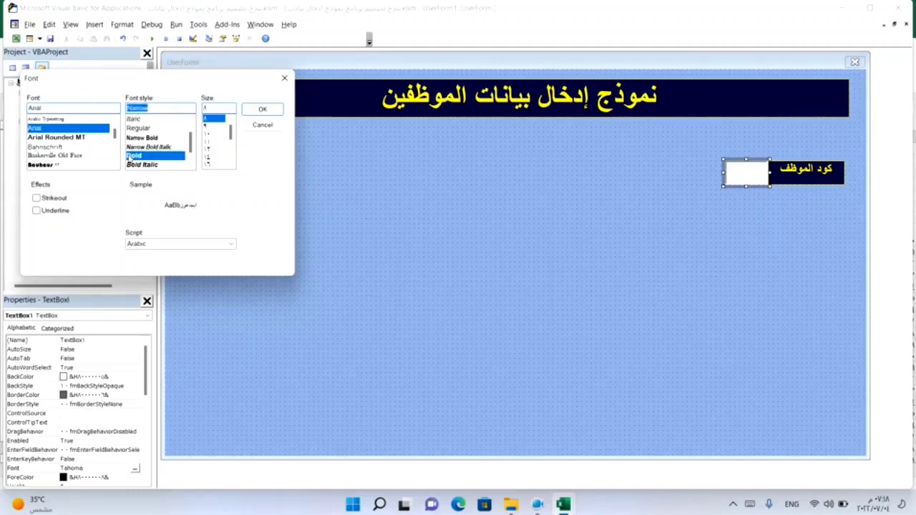
pyautogui.click(207, 164)
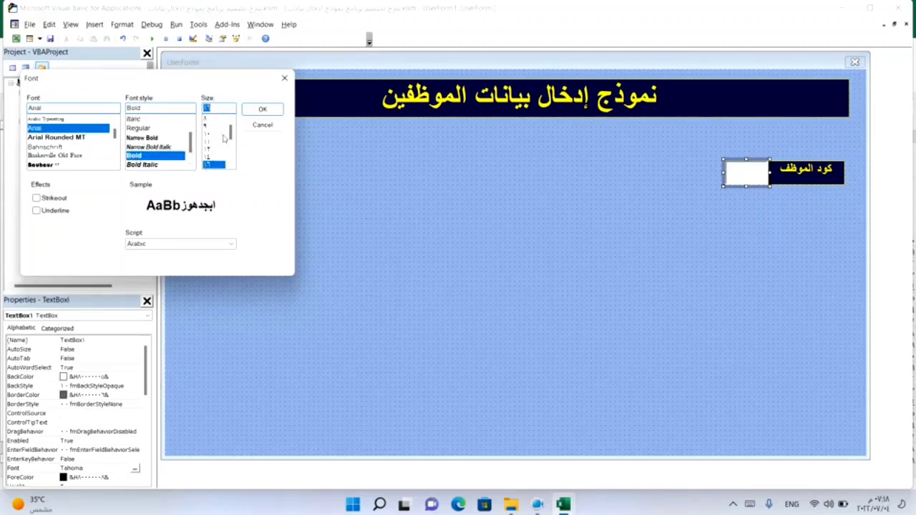
pyautogui.click(262, 108)
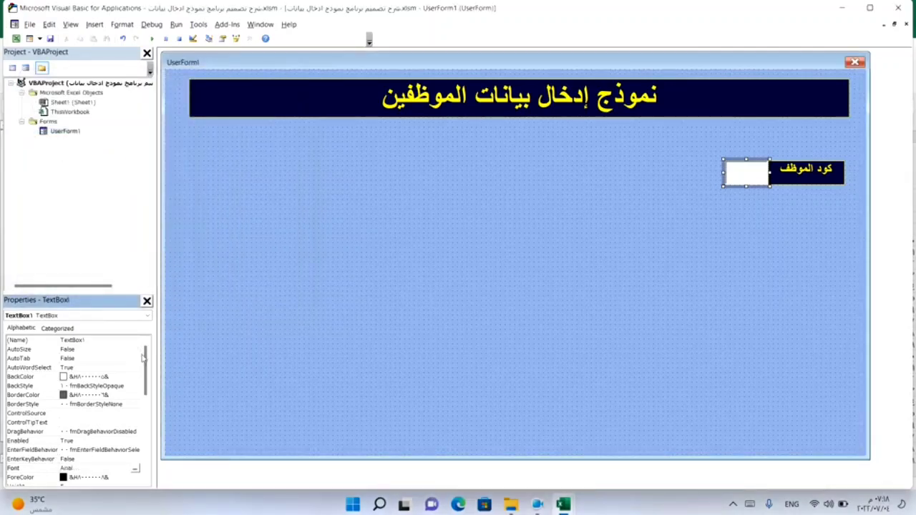
# - Set TextBox1's TextAlign to fmTextAlignCenter
pyautogui.moveTo(145, 361); pyautogui.dragTo(147, 440)
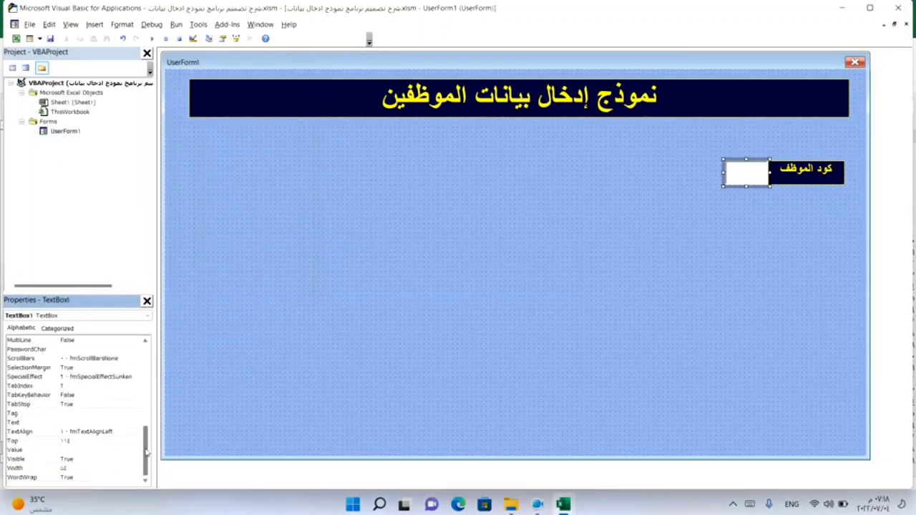
pyautogui.click(132, 433)
pyautogui.click(135, 432)
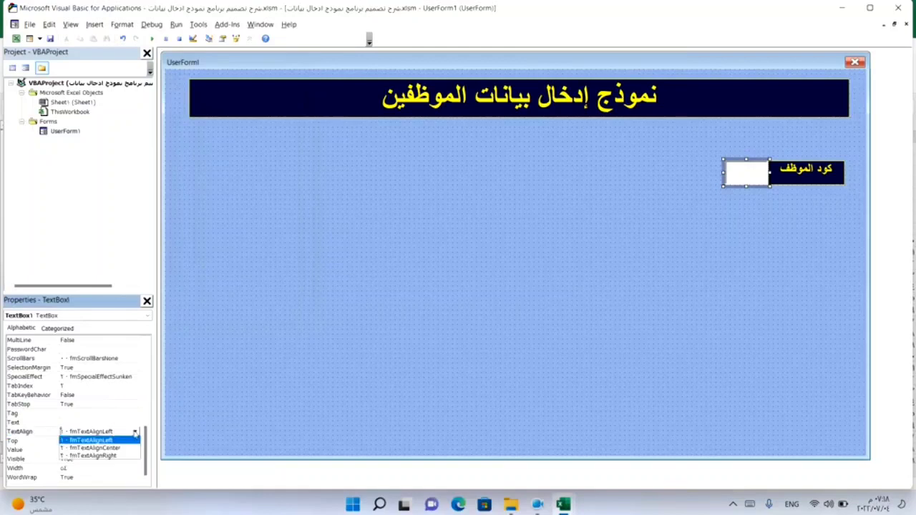
pyautogui.click(116, 449)
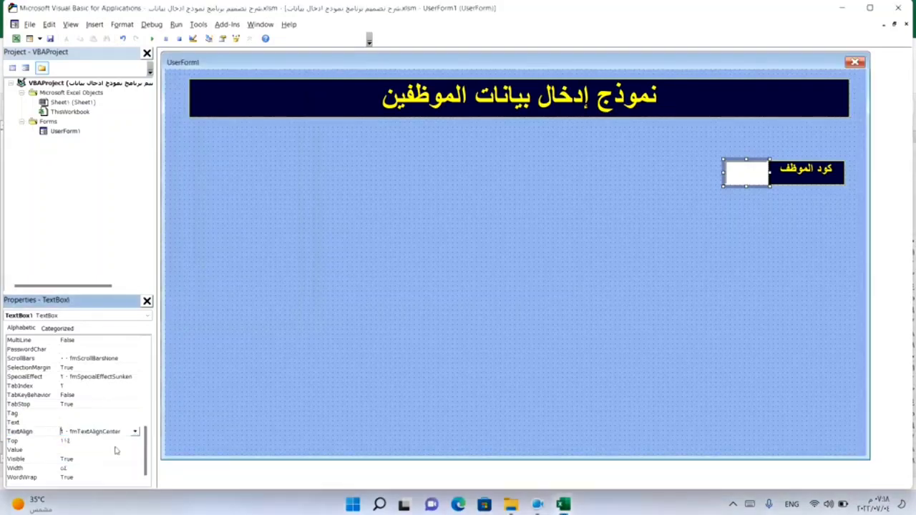
pyautogui.click(569, 189)
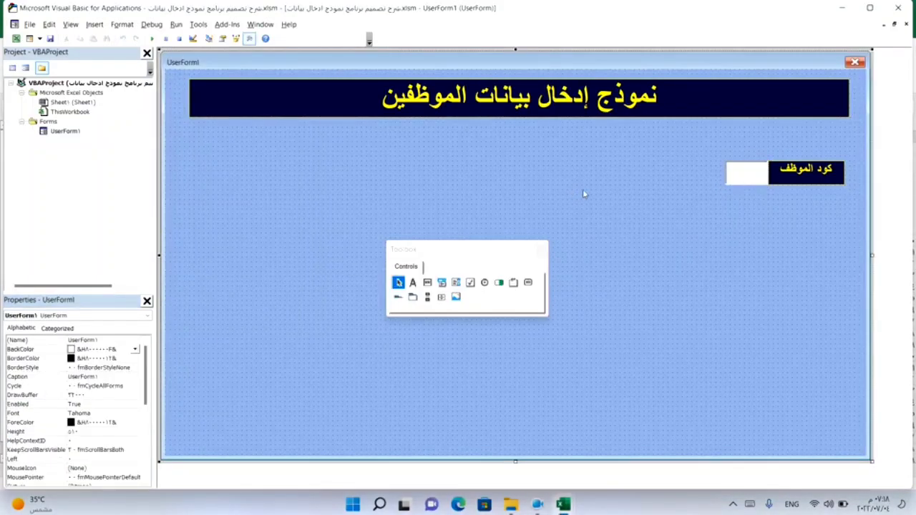
# - Give TextBox1 a black BorderColor and fmBorderStyleSingle border
pyautogui.click(754, 176)
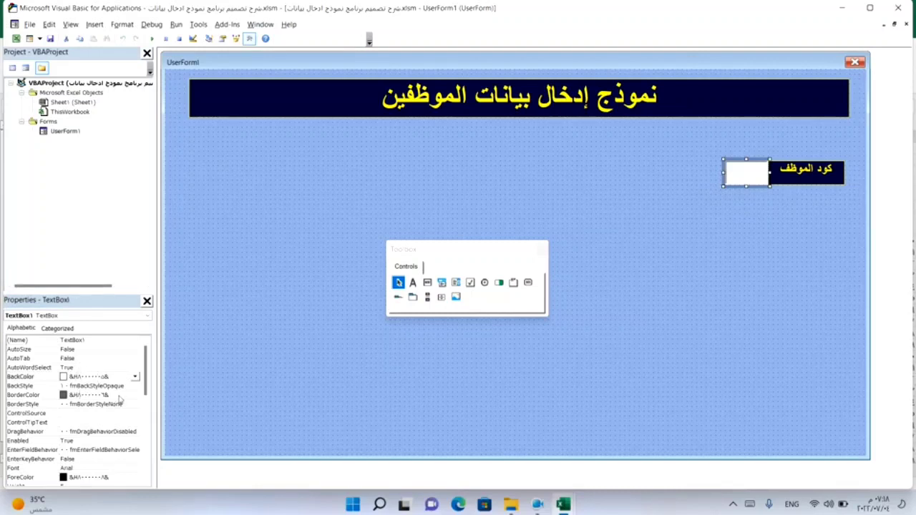
pyautogui.click(108, 395)
pyautogui.click(136, 395)
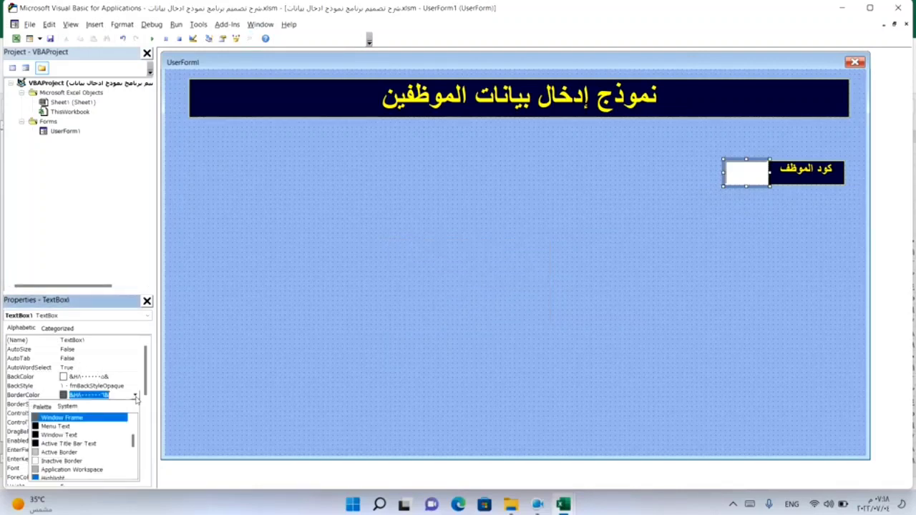
pyautogui.click(41, 406)
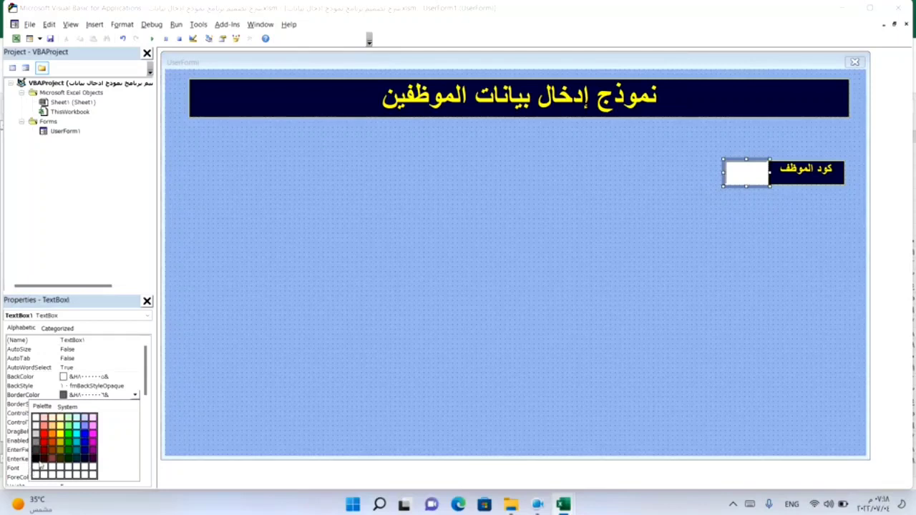
pyautogui.click(37, 459)
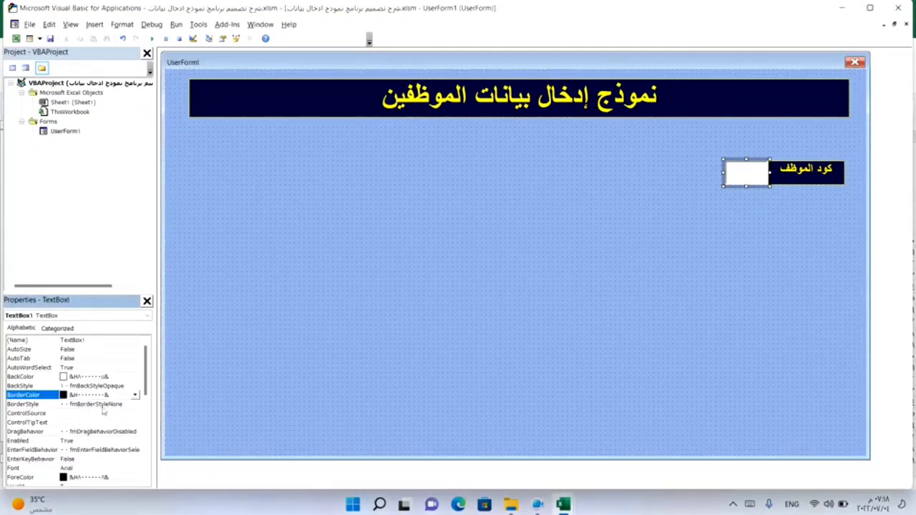
pyautogui.click(135, 406)
pyautogui.click(135, 405)
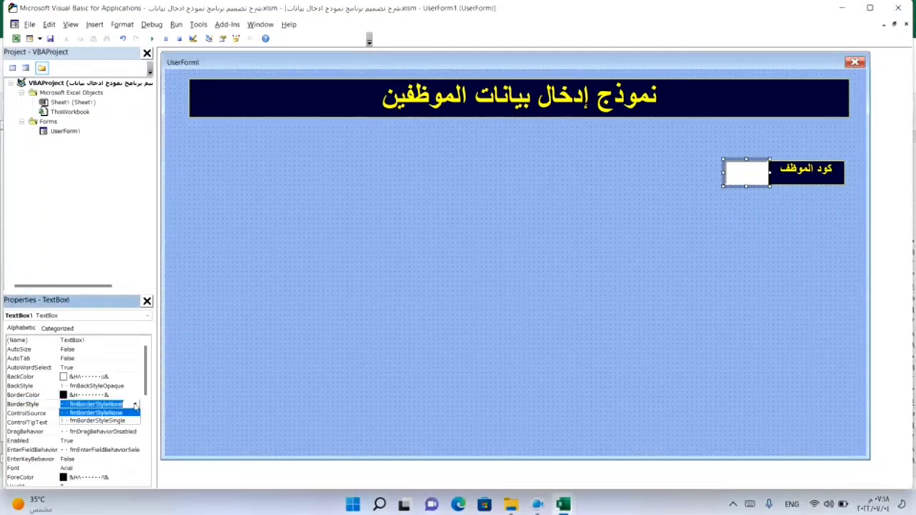
pyautogui.click(88, 421)
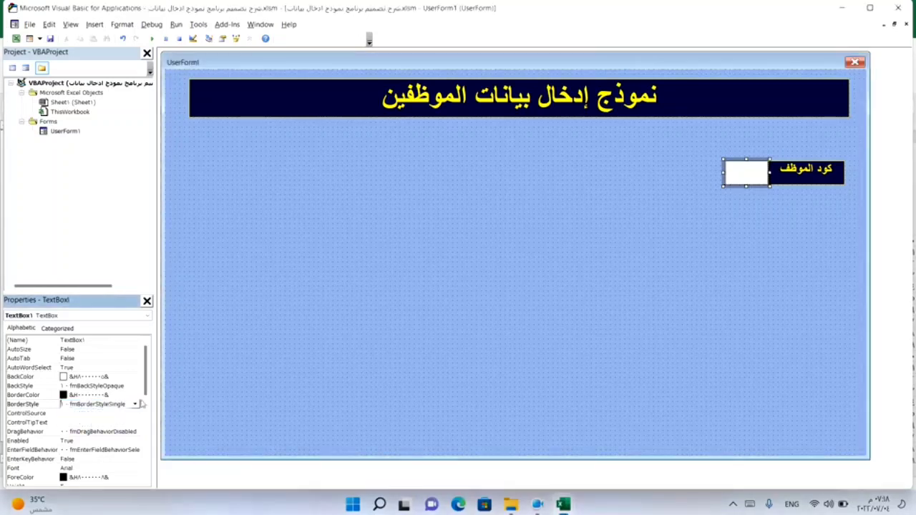
pyautogui.click(421, 346)
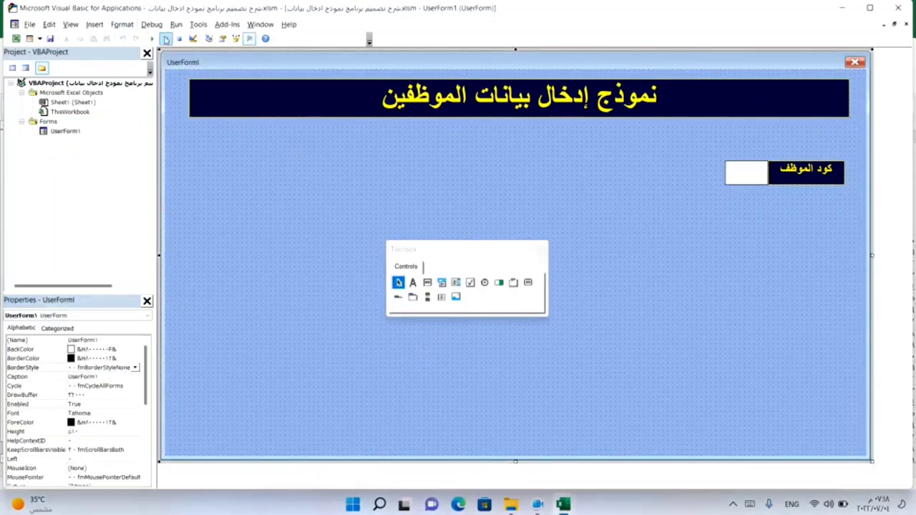
# - Test-run the form by entering 12 in the employee-code box, then close it
pyautogui.click(155, 40)
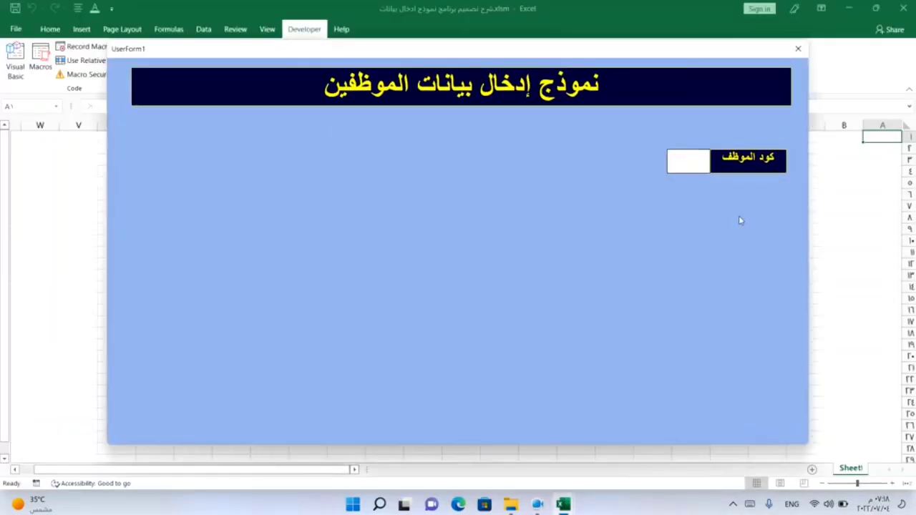
pyautogui.write('12')
pyautogui.click(798, 48)
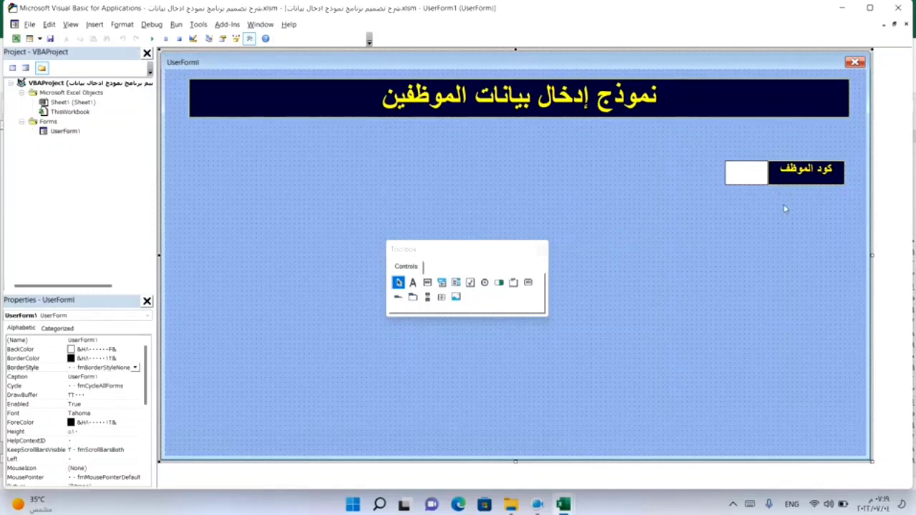
# - Copy the employee-code label and text box and paste the pair below that row
pyautogui.moveTo(473, 251); pyautogui.dragTo(342, 258)
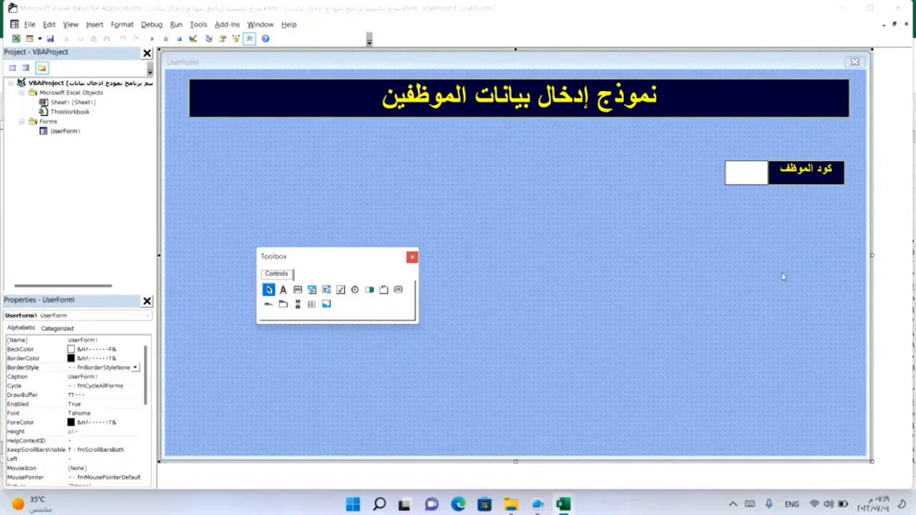
pyautogui.click(813, 215)
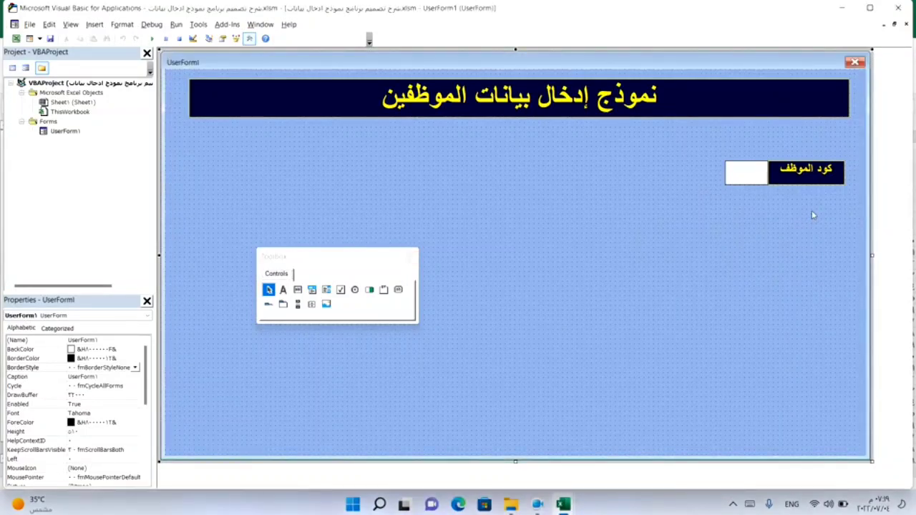
pyautogui.moveTo(737, 152); pyautogui.dragTo(773, 169)
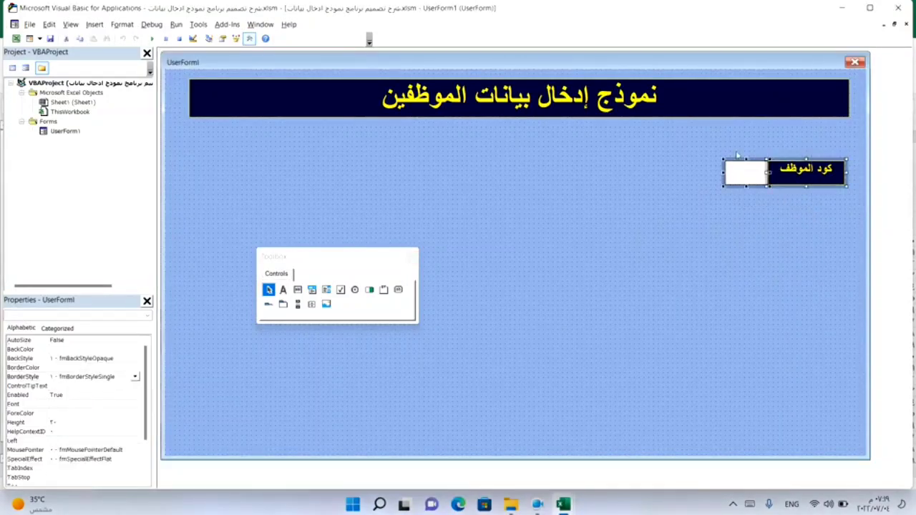
pyautogui.rightClick(785, 180)
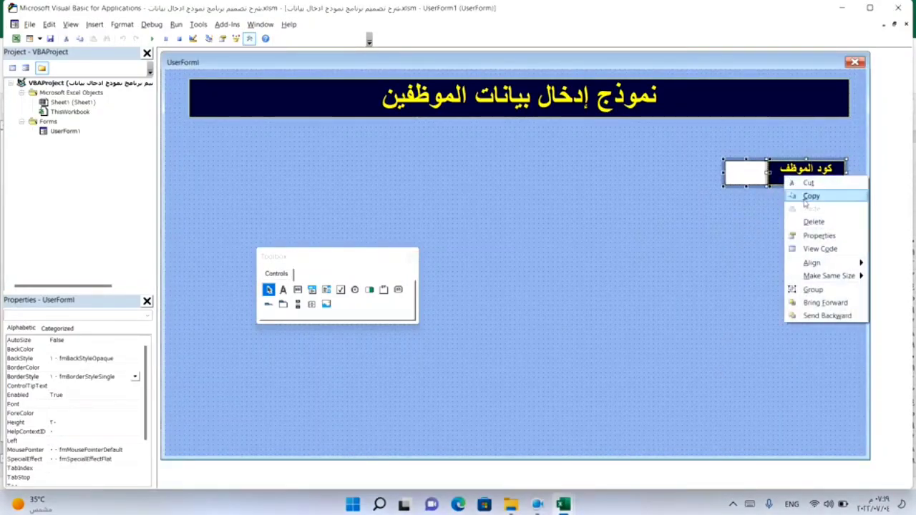
pyautogui.click(809, 194)
pyautogui.rightClick(646, 272)
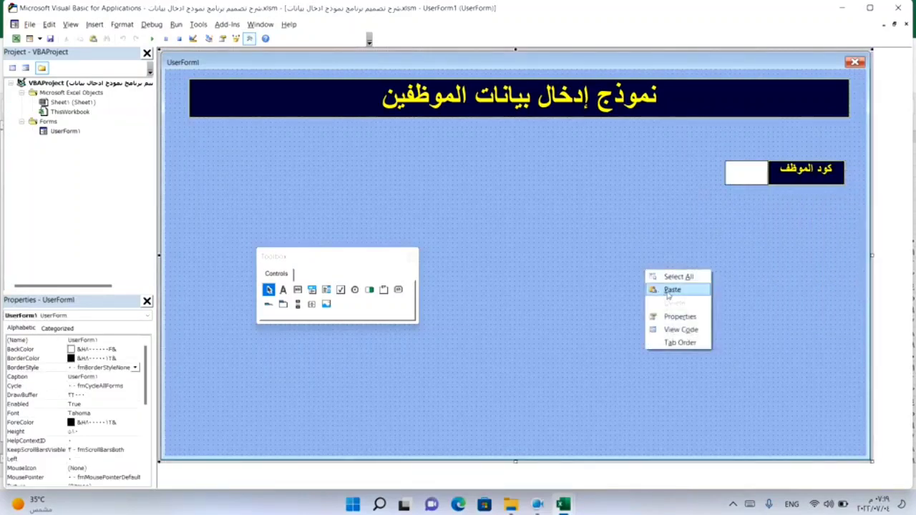
pyautogui.click(670, 289)
pyautogui.moveTo(547, 251); pyautogui.dragTo(819, 198)
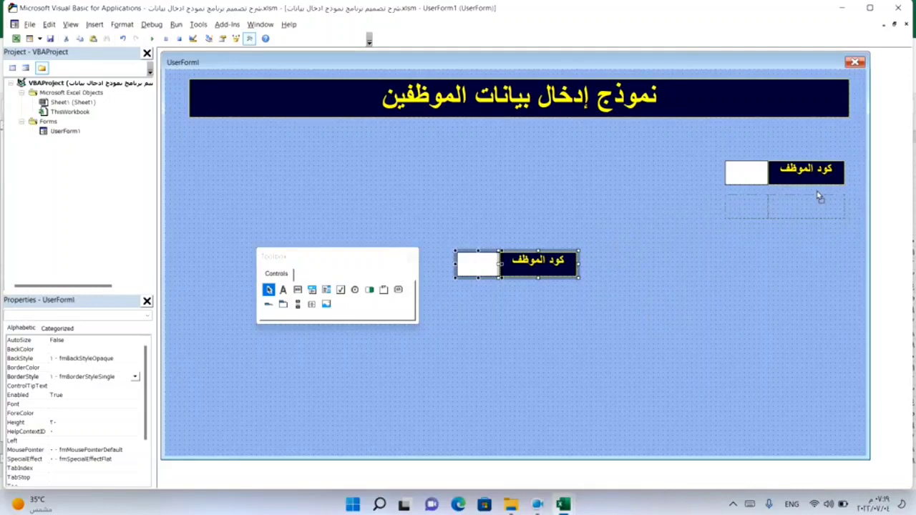
pyautogui.moveTo(820, 197); pyautogui.dragTo(821, 194)
pyautogui.click(826, 276)
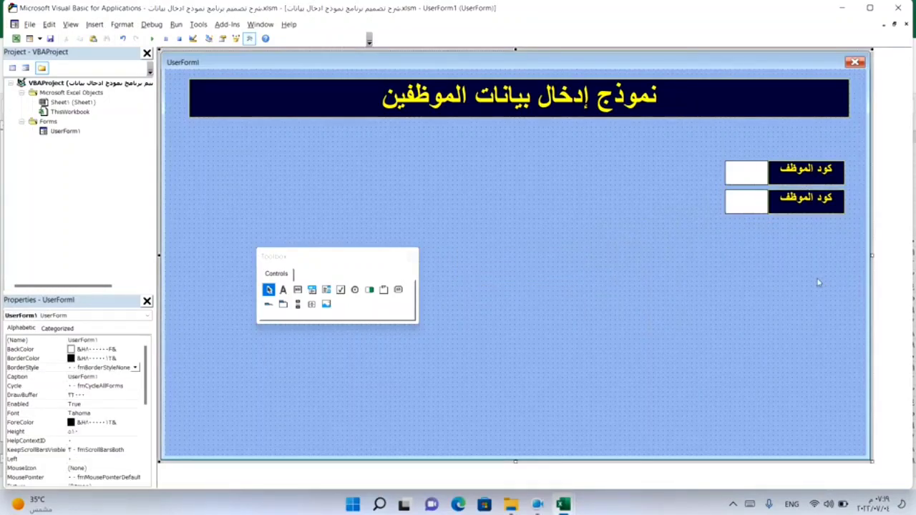
# - Rename the copied label's caption to أسم الموظف
pyautogui.click(794, 200)
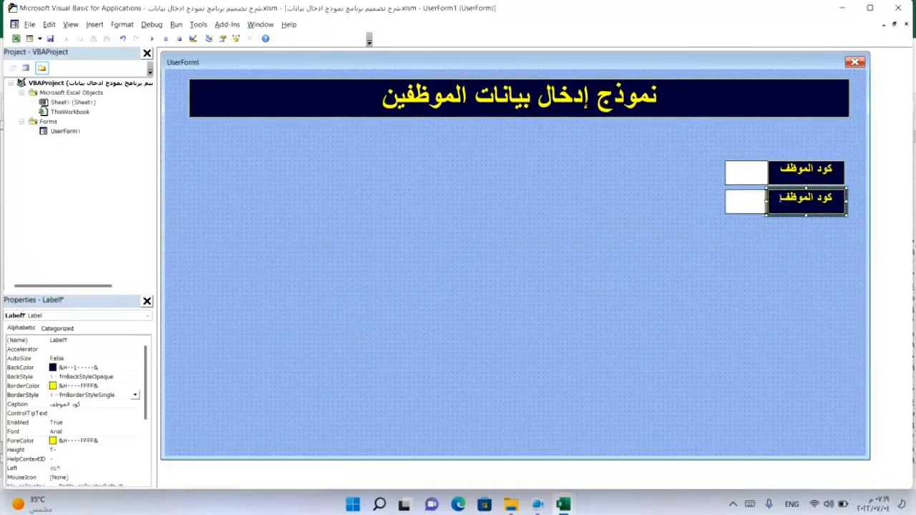
pyautogui.moveTo(780, 198); pyautogui.dragTo(832, 201)
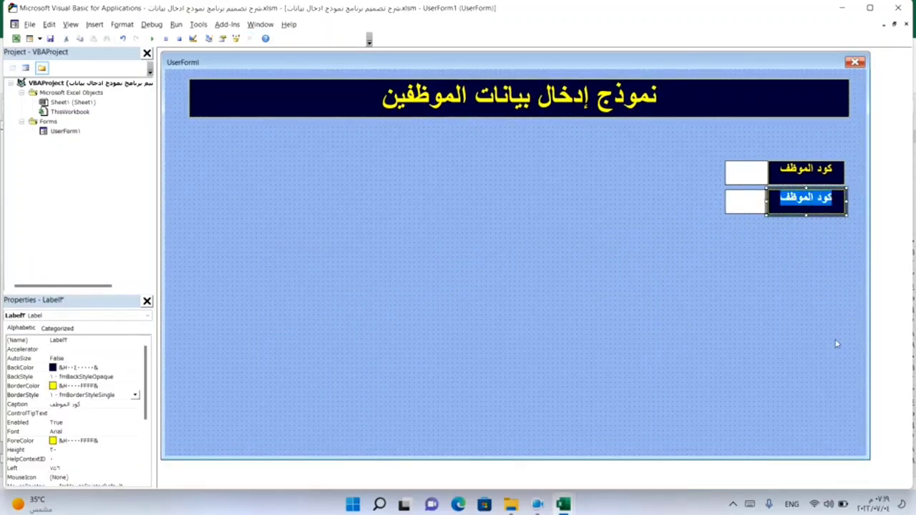
pyautogui.write('Hal')
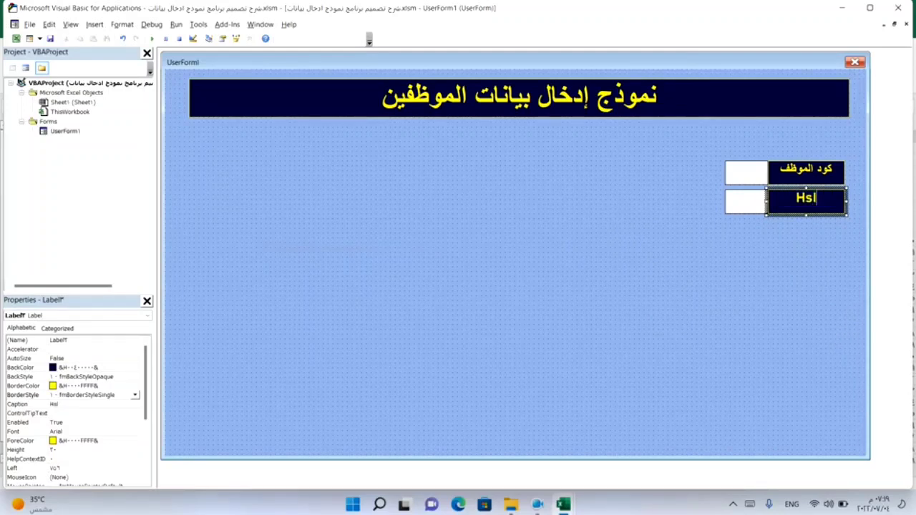
pyautogui.press('BackSpace')
pyautogui.press('BackSpace')
pyautogui.press('BackSpace')
pyautogui.hotkey('alt', 'shift')
pyautogui.write('أسم المو')
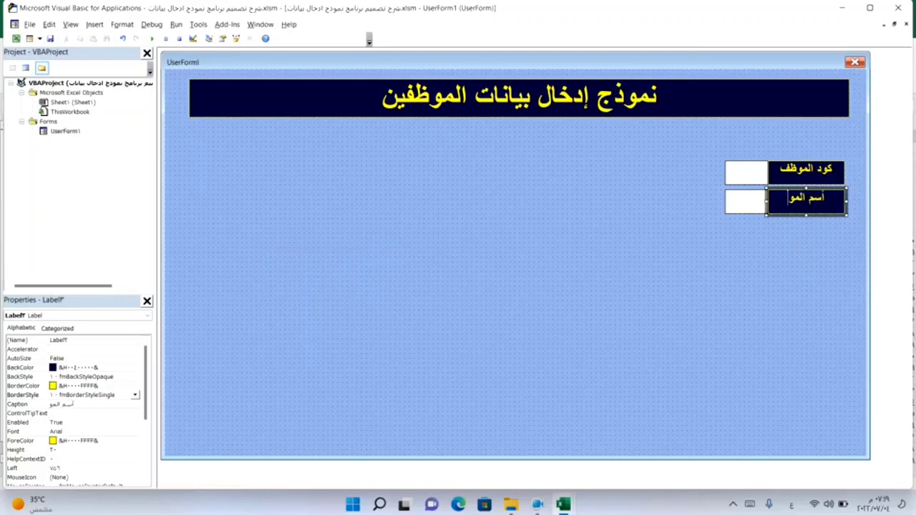
pyautogui.write('ظف')
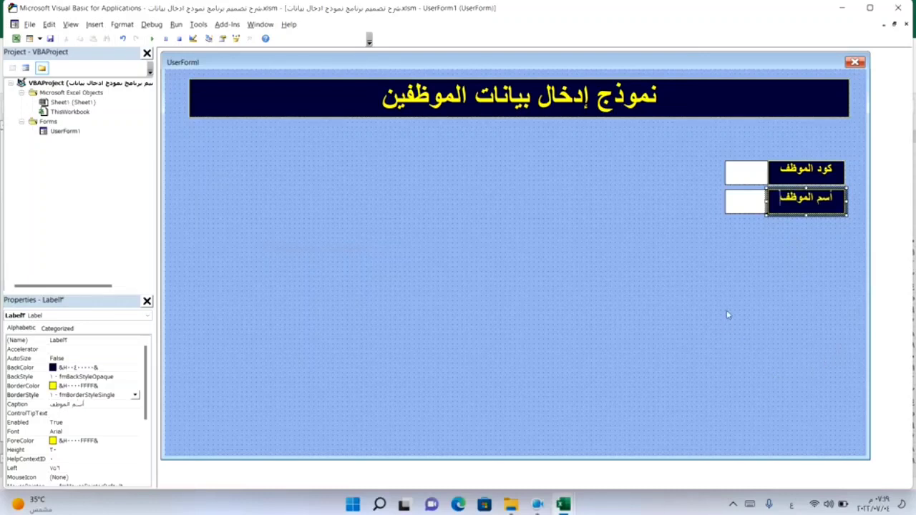
pyautogui.click(722, 272)
# - Widen the employee-name text box by stretching it to the left
pyautogui.click(746, 209)
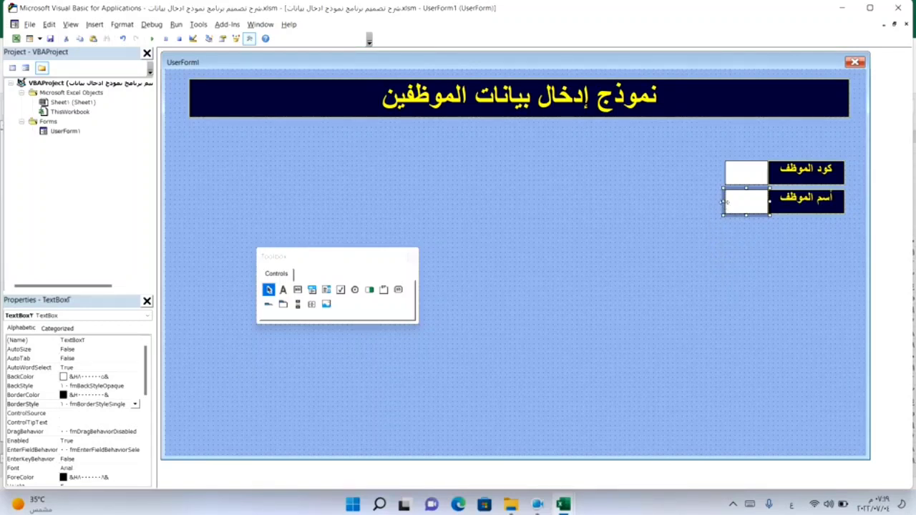
pyautogui.moveTo(724, 202); pyautogui.dragTo(638, 203)
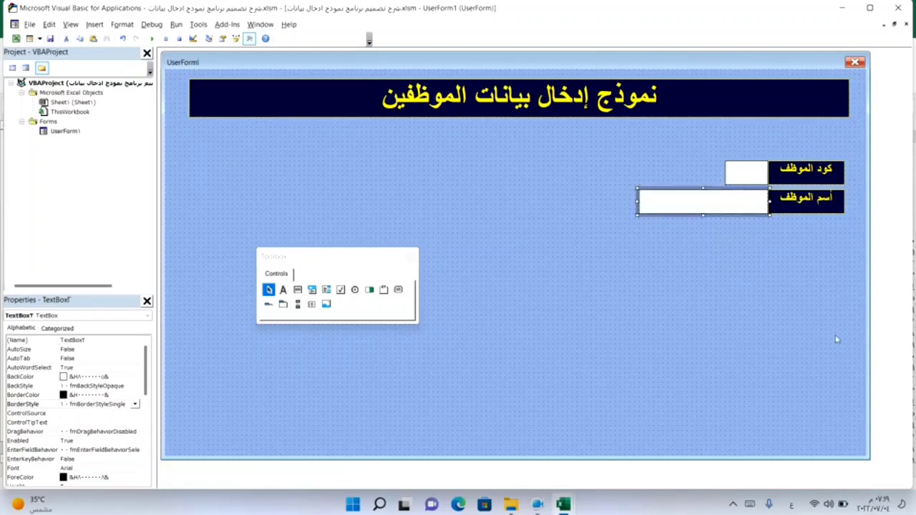
pyautogui.click(819, 295)
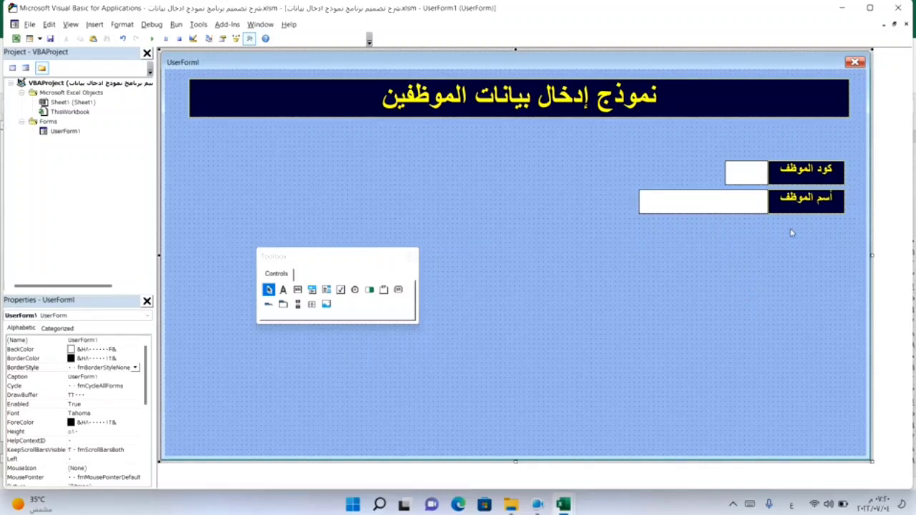
# - Copy the name row, paste it beneath, and caption the new label السن
pyautogui.moveTo(792, 233); pyautogui.dragTo(683, 205)
pyautogui.rightClick(683, 205)
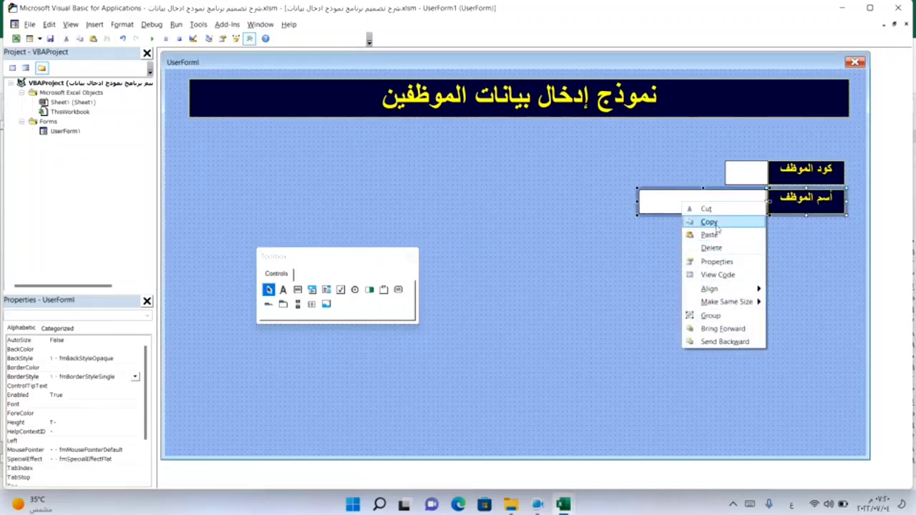
pyautogui.click(717, 228)
pyautogui.rightClick(712, 284)
pyautogui.click(734, 301)
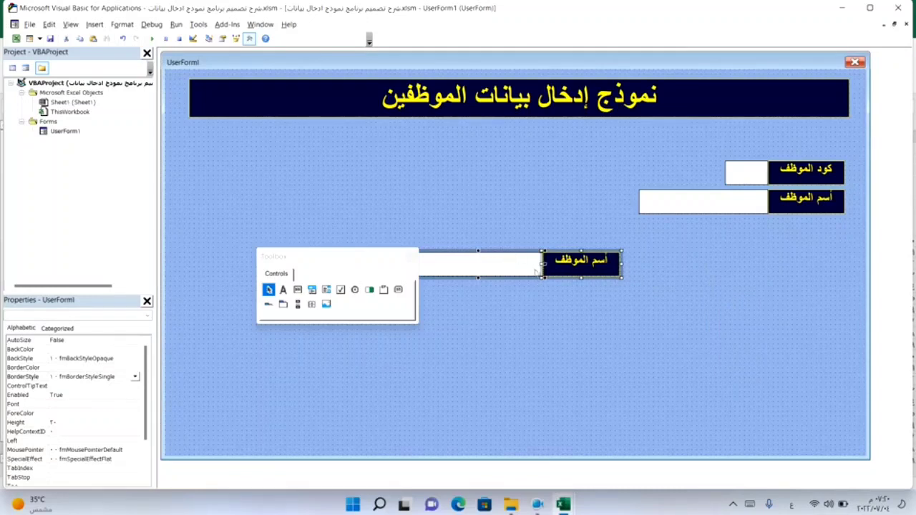
pyautogui.moveTo(527, 255)
pyautogui.mouseDown()
pyautogui.moveTo(765, 247)
pyautogui.moveTo(752, 224)
pyautogui.mouseUp()
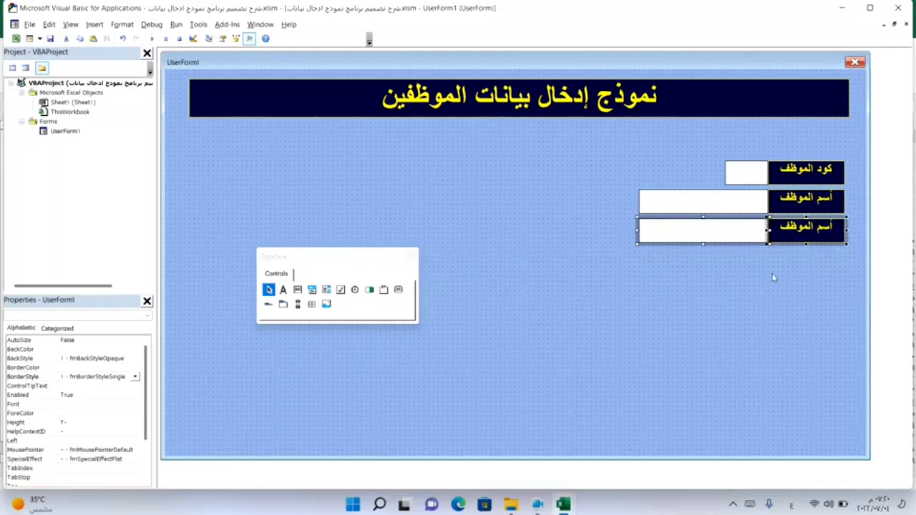
pyautogui.click(777, 276)
pyautogui.click(805, 230)
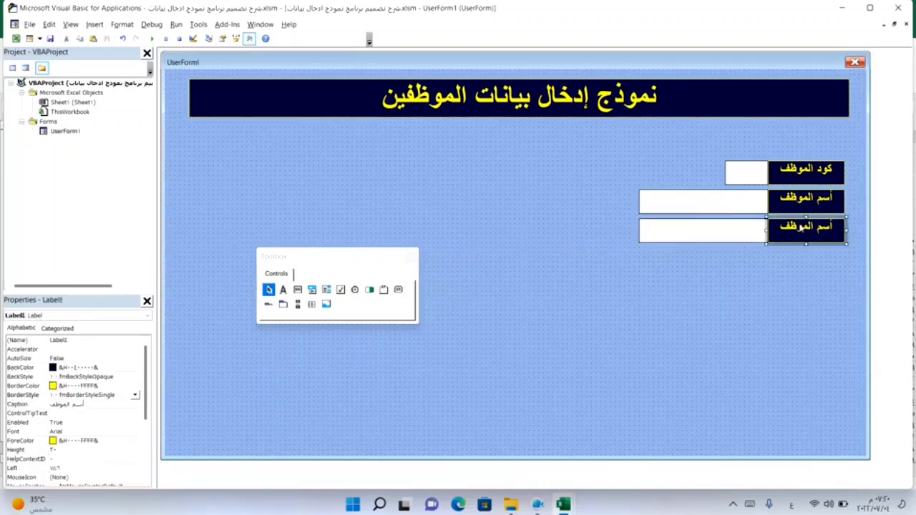
pyautogui.click(801, 228)
pyautogui.doubleClick(801, 228)
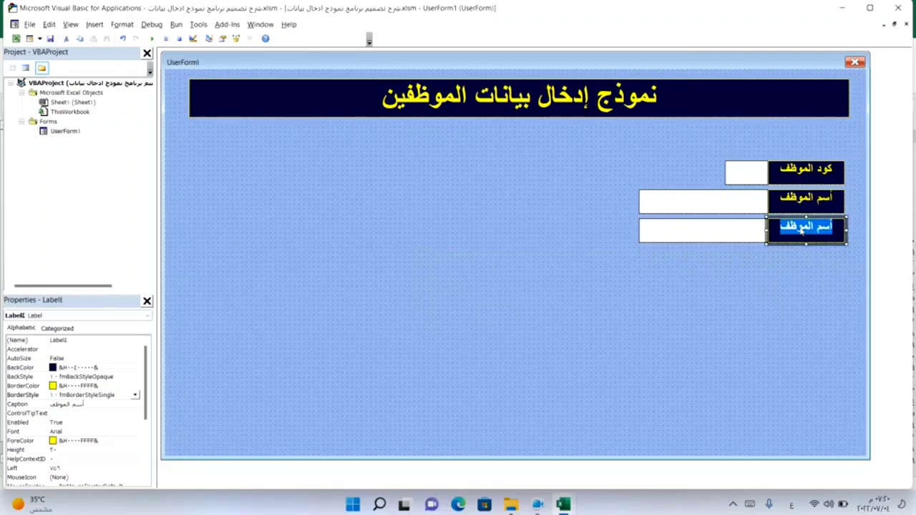
pyautogui.write('السن')
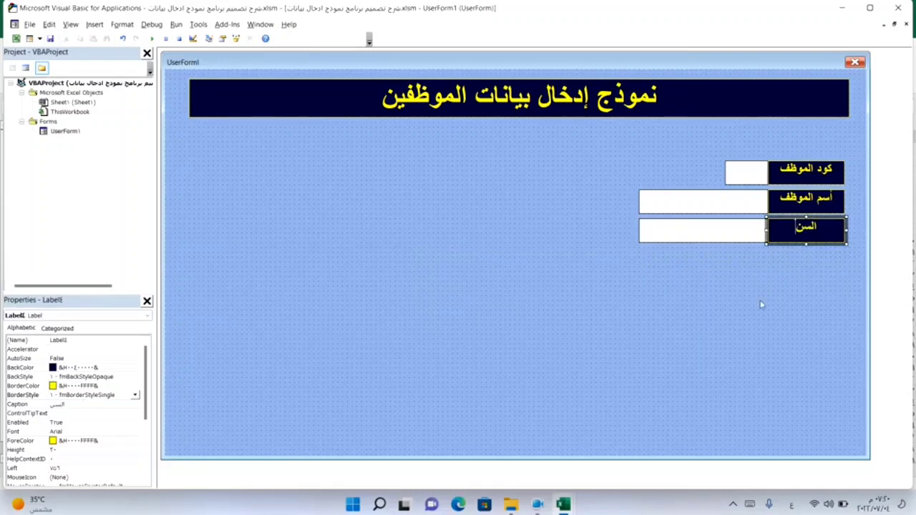
# - Paste another row under السن and caption its label المؤهل الدراسى
pyautogui.rightClick(761, 303)
pyautogui.click(779, 323)
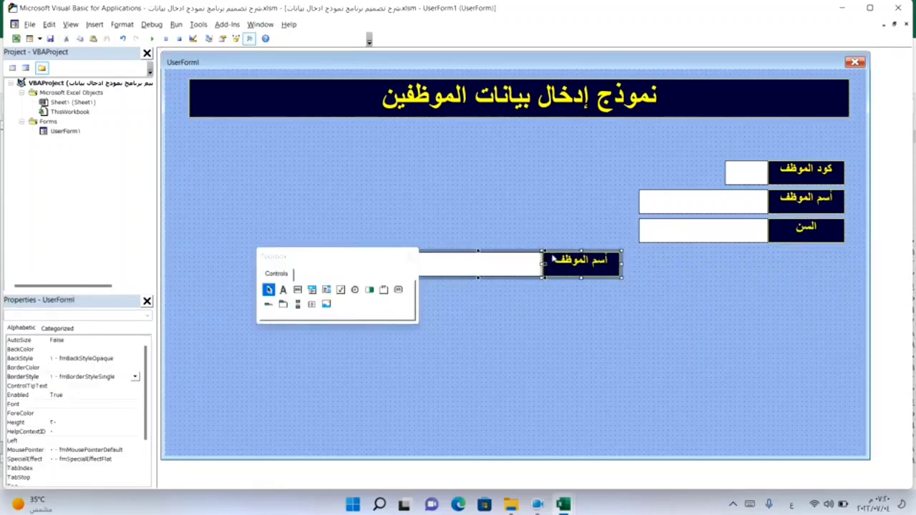
pyautogui.moveTo(562, 253)
pyautogui.mouseDown()
pyautogui.moveTo(714, 272)
pyautogui.moveTo(793, 257)
pyautogui.mouseUp()
pyautogui.moveTo(793, 256); pyautogui.dragTo(792, 256)
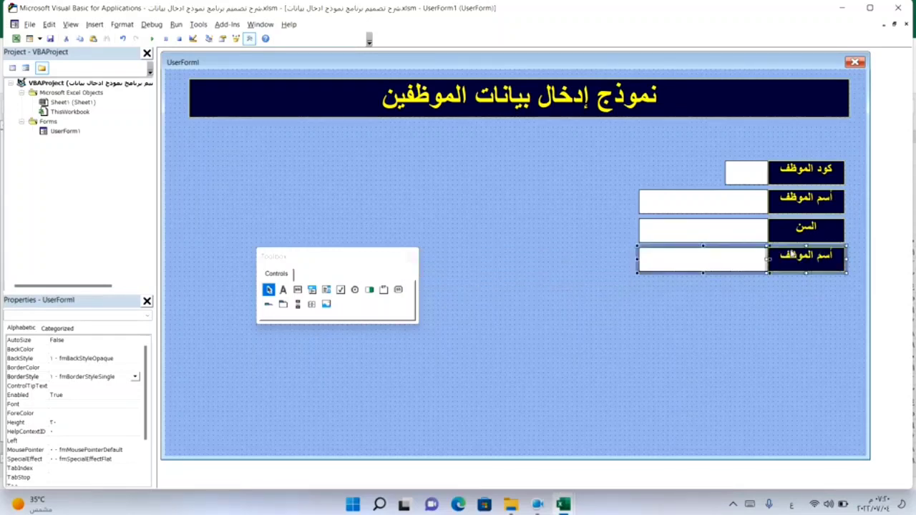
pyautogui.click(779, 291)
pyautogui.click(797, 264)
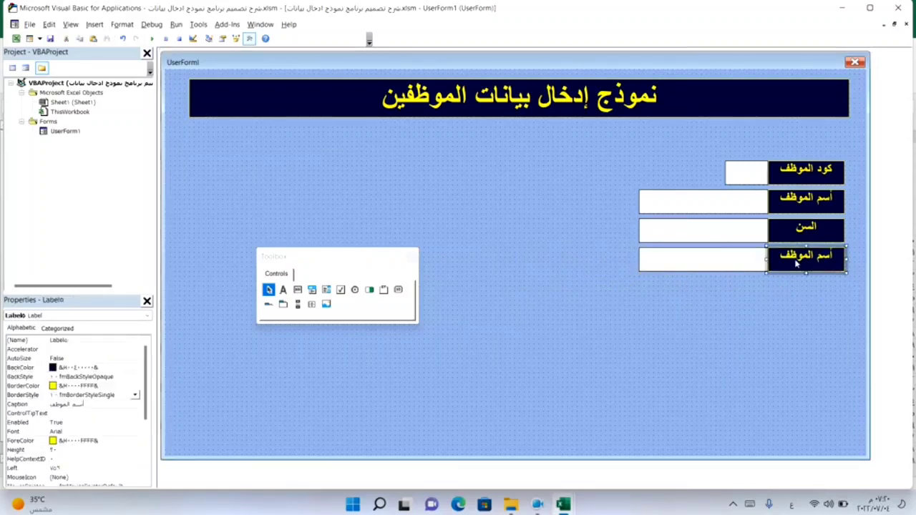
pyautogui.click(795, 259)
pyautogui.doubleClick(796, 260)
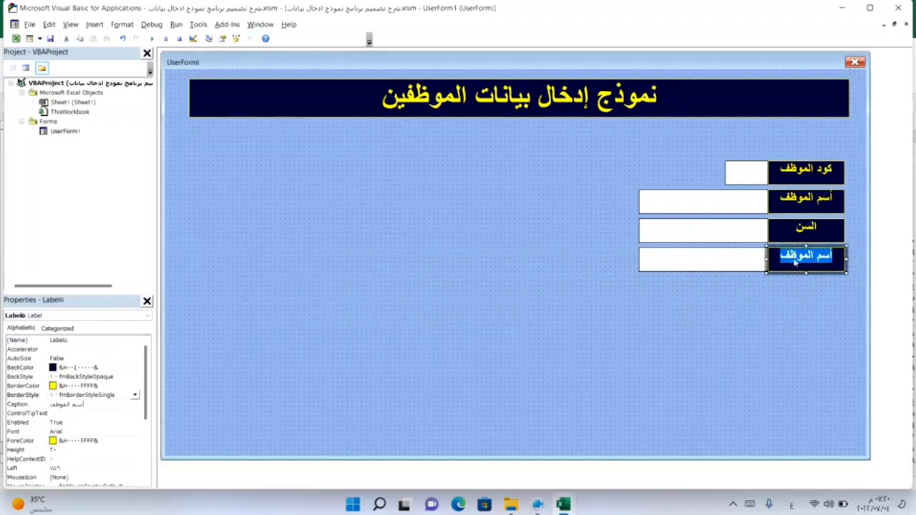
pyautogui.write('الم')
pyautogui.write('ؤ')
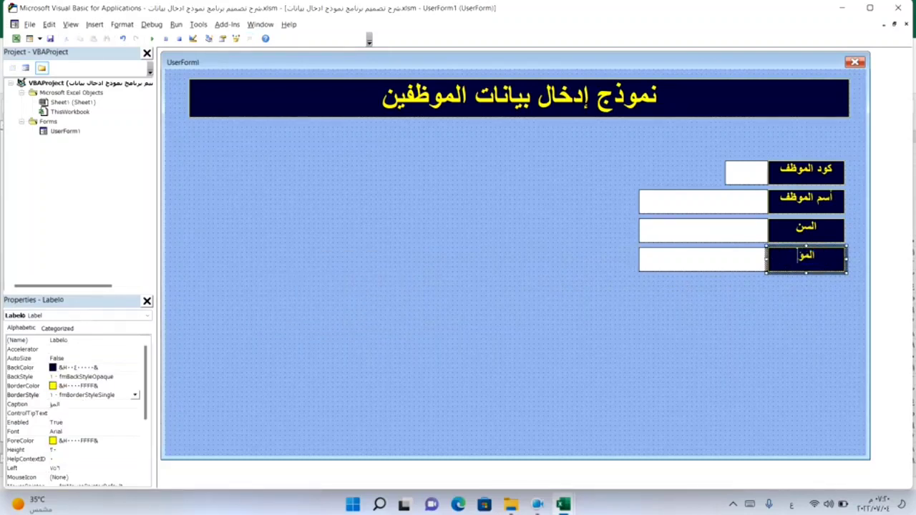
pyautogui.write('هل الج')
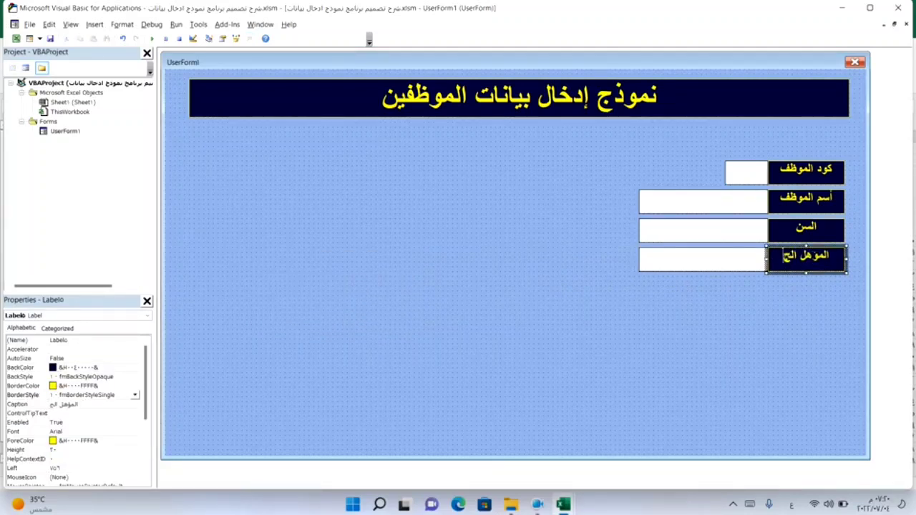
pyautogui.press('BackSpace')
pyautogui.write('دراسى')
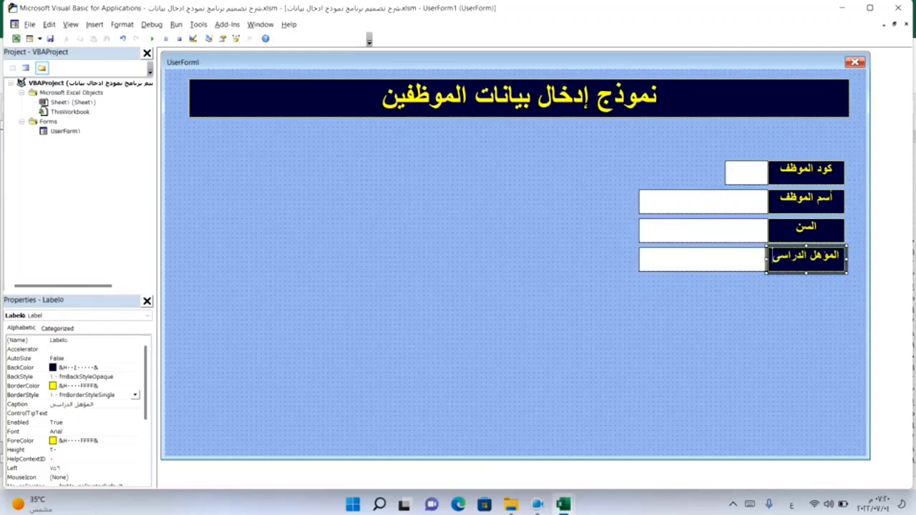
pyautogui.click(740, 313)
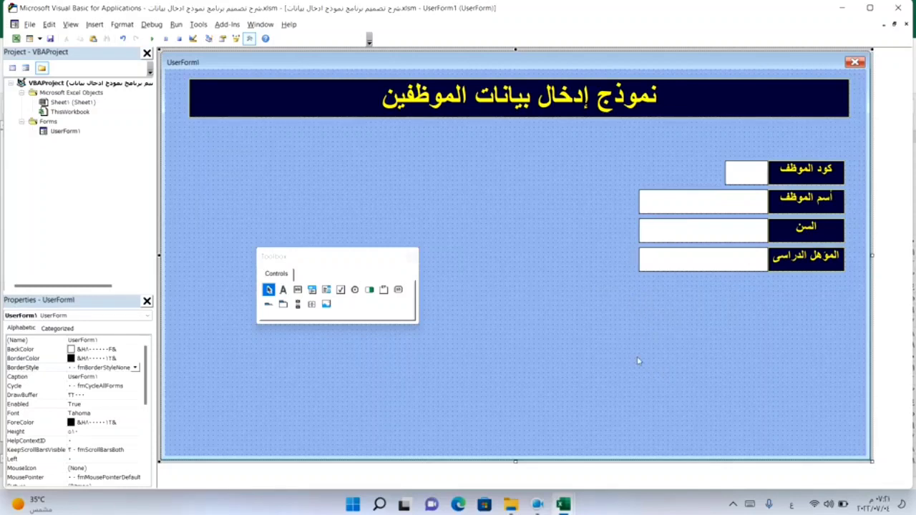
# - Delete TextBox4 beside المؤهل الدراسى and draw a ComboBox in its place
pyautogui.click(680, 265)
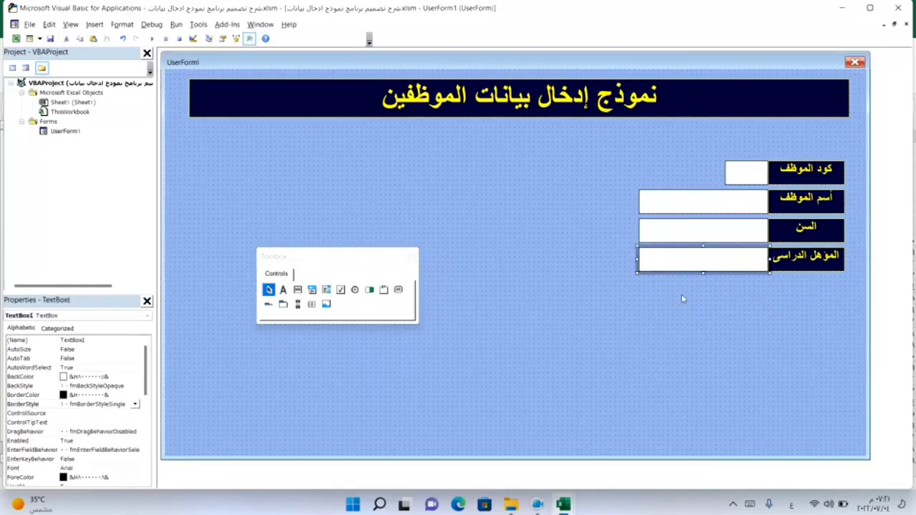
pyautogui.press('Delete')
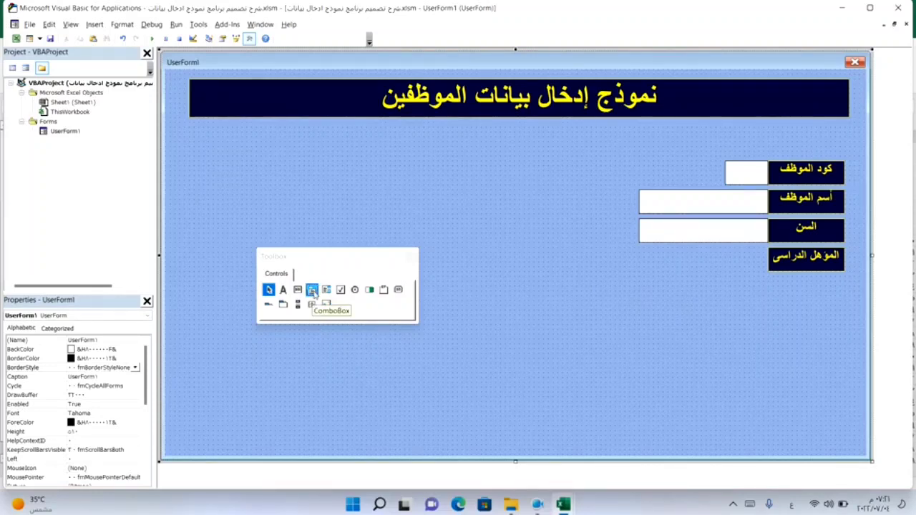
pyautogui.click(313, 292)
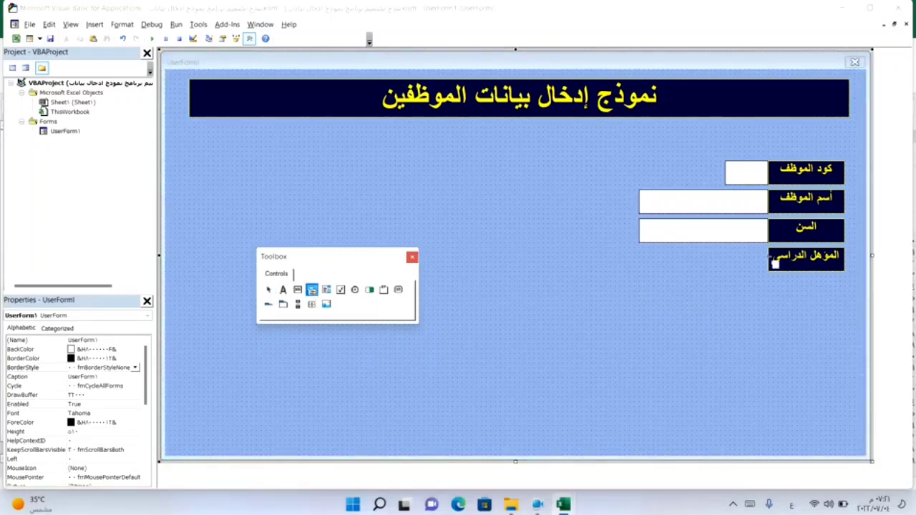
pyautogui.moveTo(773, 256)
pyautogui.mouseDown()
pyautogui.moveTo(701, 280)
pyautogui.moveTo(645, 280)
pyautogui.mouseUp()
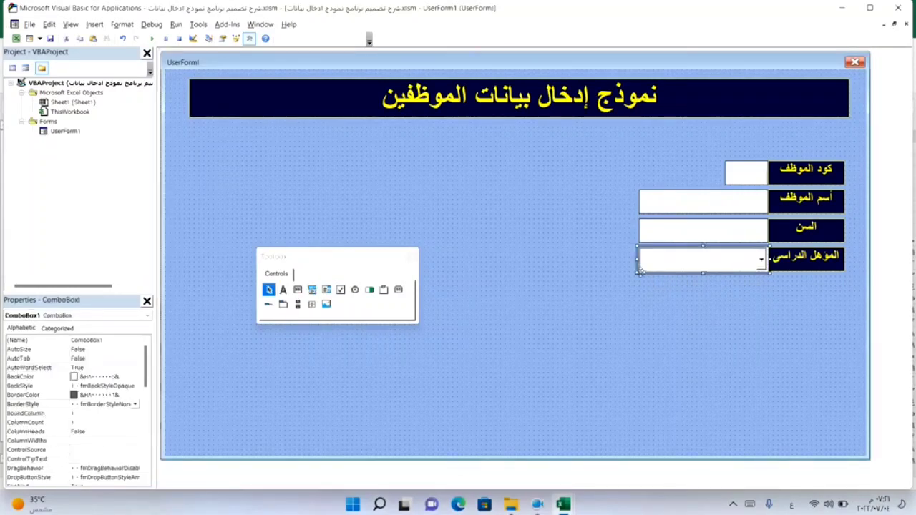
pyautogui.click(642, 356)
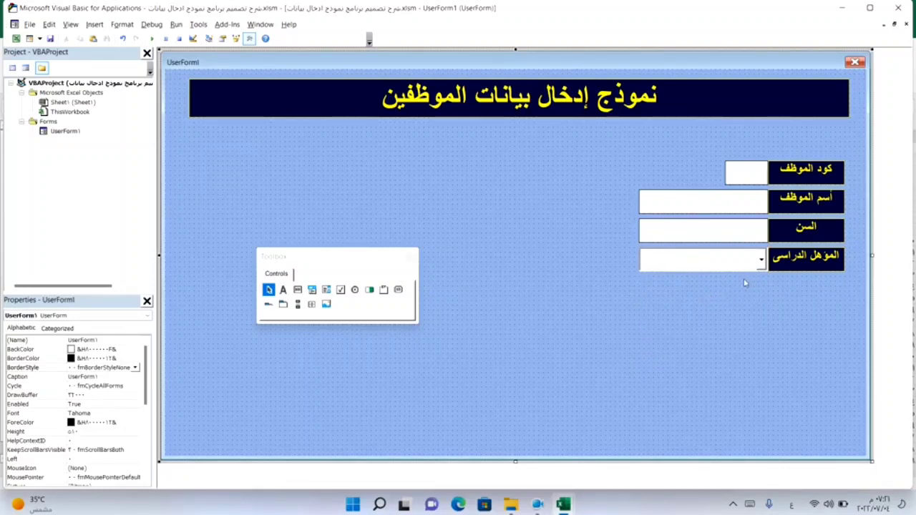
pyautogui.click(712, 270)
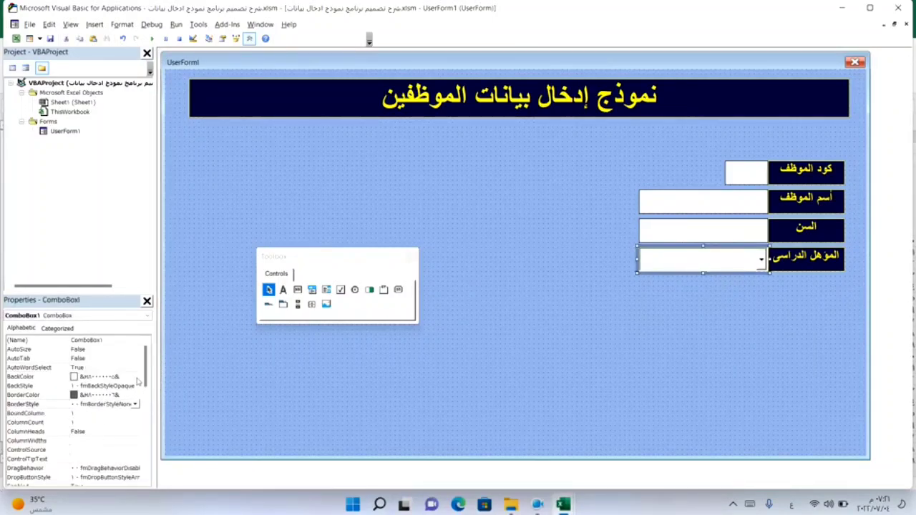
# - Set the qualification combo box font to Arial Bold at a larger size
pyautogui.click(101, 404)
pyautogui.scroll(-2, 107, 429)
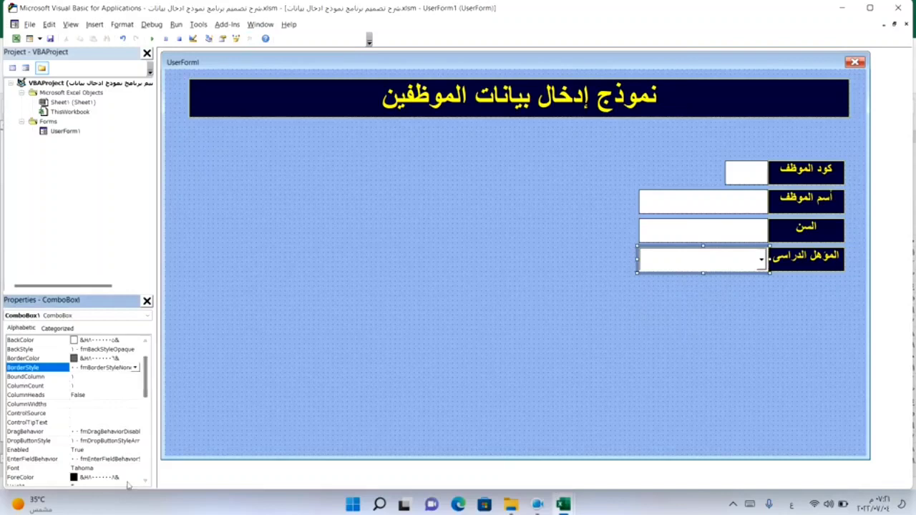
pyautogui.click(107, 468)
pyautogui.click(135, 468)
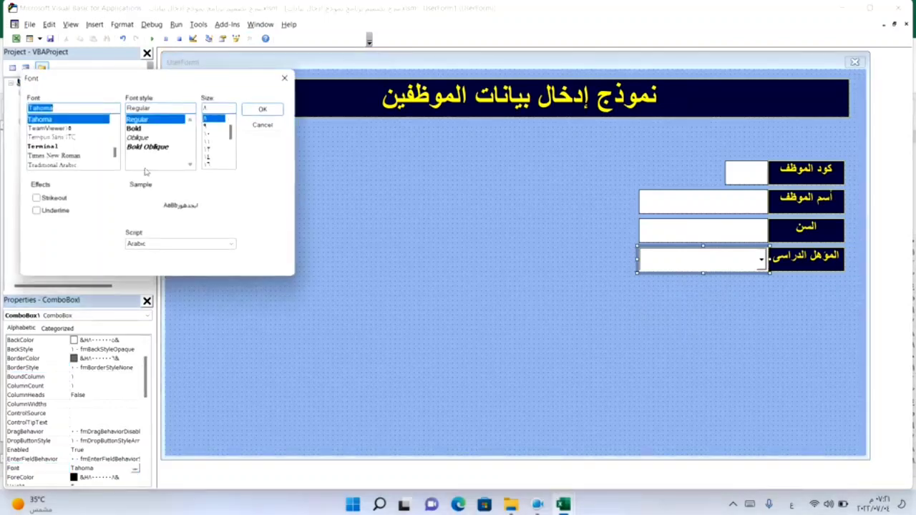
pyautogui.write('أ')
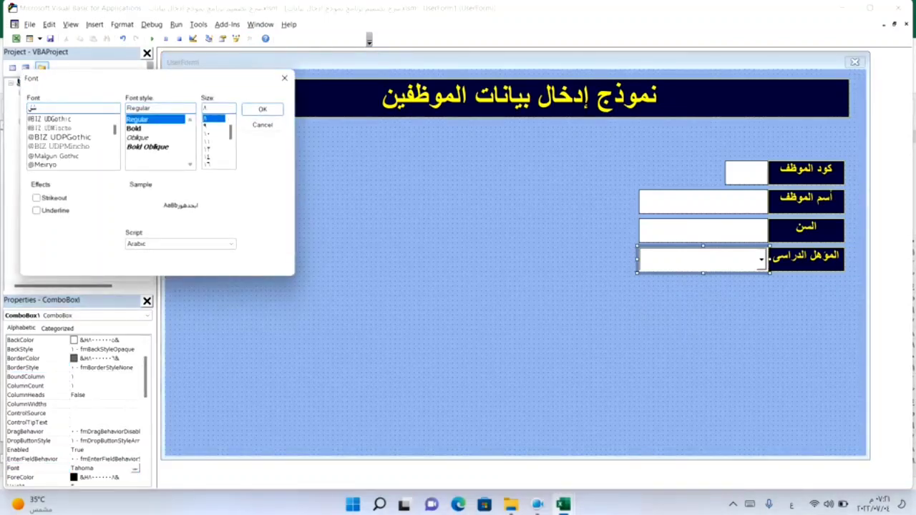
pyautogui.hotkey('alt', 'shift')
pyautogui.write('ar')
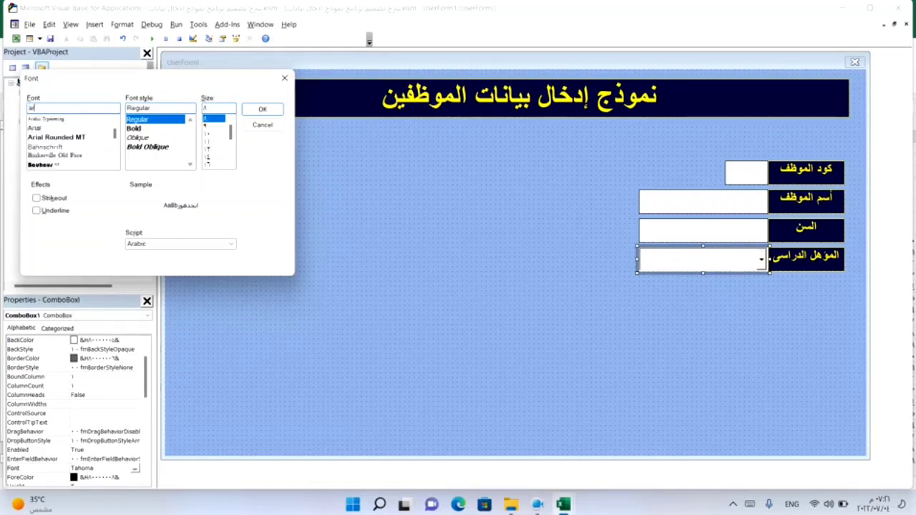
pyautogui.click(36, 127)
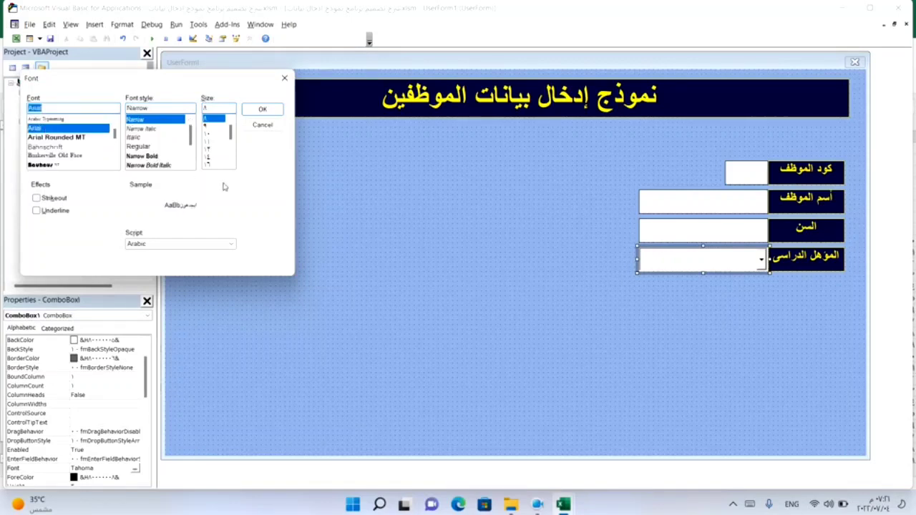
pyautogui.press('Tab')
pyautogui.press('Down')
pyautogui.press('Down')
pyautogui.press('Down')
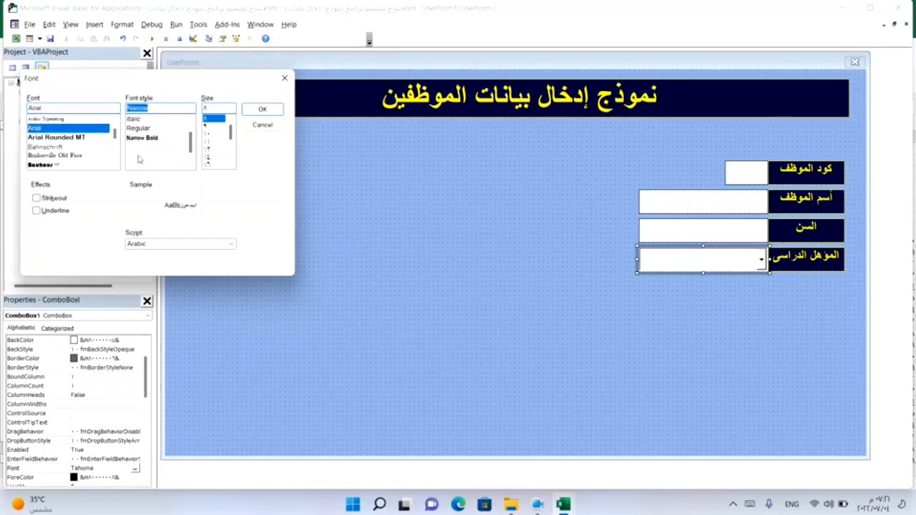
pyautogui.click(209, 165)
pyautogui.click(259, 111)
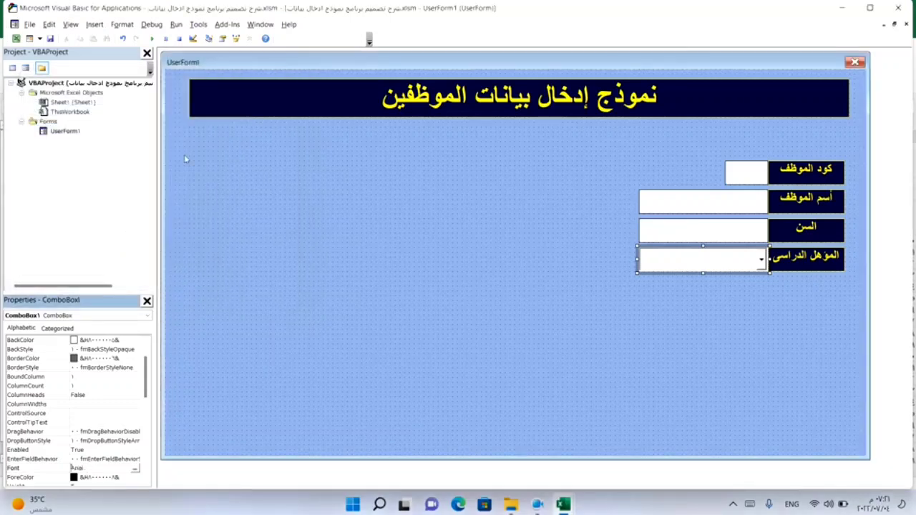
# - Set the combo box TextAlign to fmTextAlignCenter
pyautogui.moveTo(145, 372); pyautogui.dragTo(144, 452)
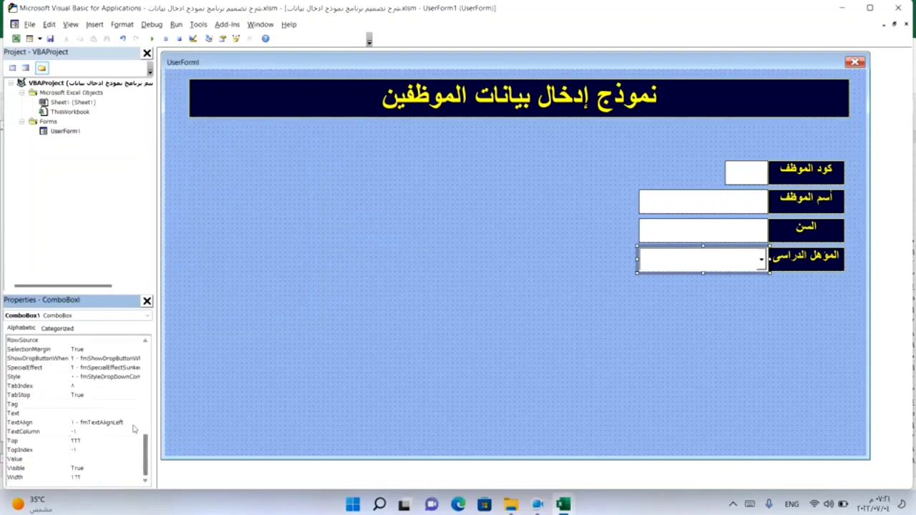
pyautogui.click(135, 424)
pyautogui.click(134, 423)
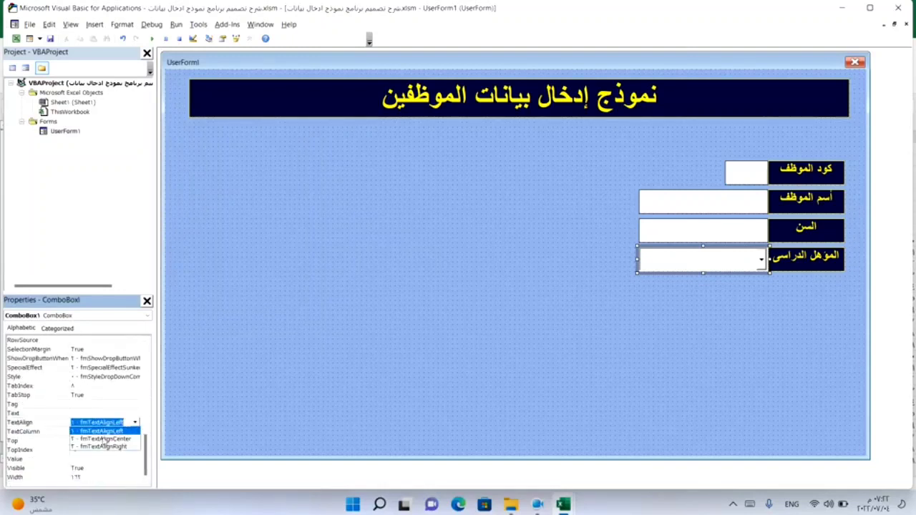
pyautogui.click(104, 439)
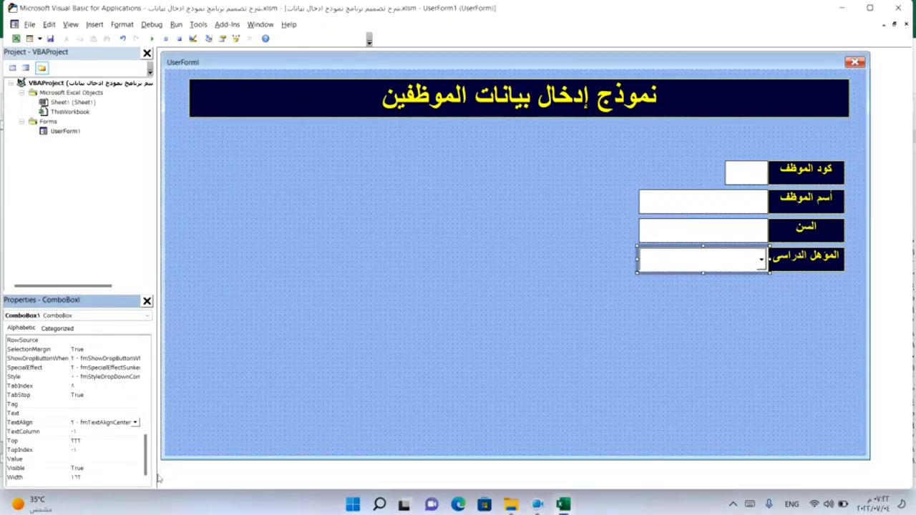
# - Give the combo box a black BorderColor from the Palette and fmBorderStyleSingle border
pyautogui.moveTo(146, 457); pyautogui.dragTo(148, 363)
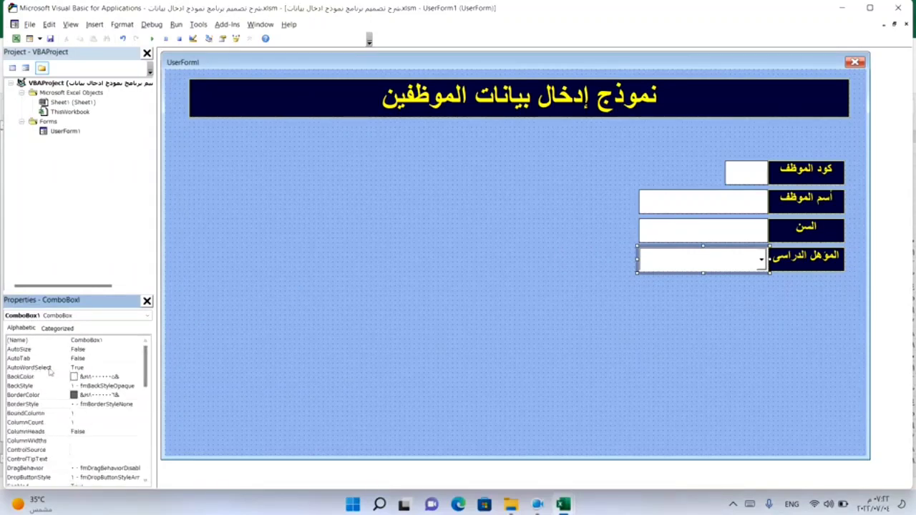
pyautogui.click(135, 395)
pyautogui.click(134, 395)
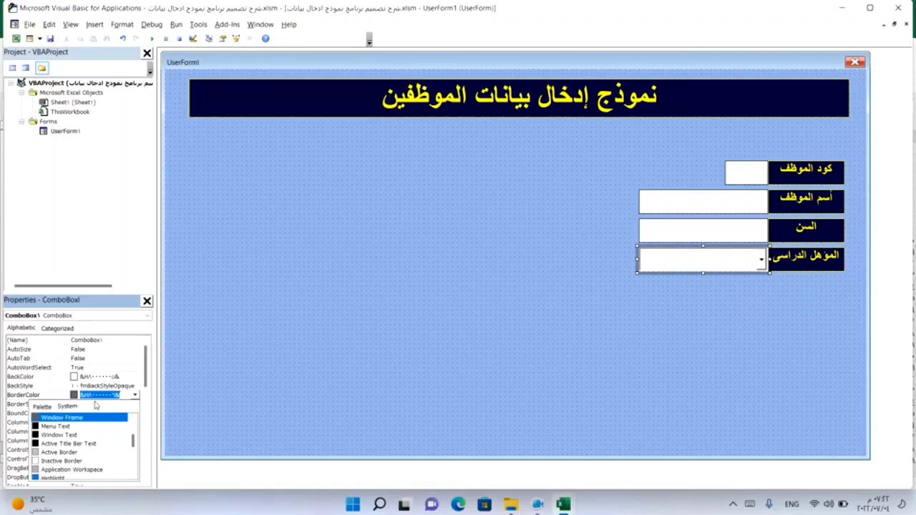
pyautogui.click(43, 406)
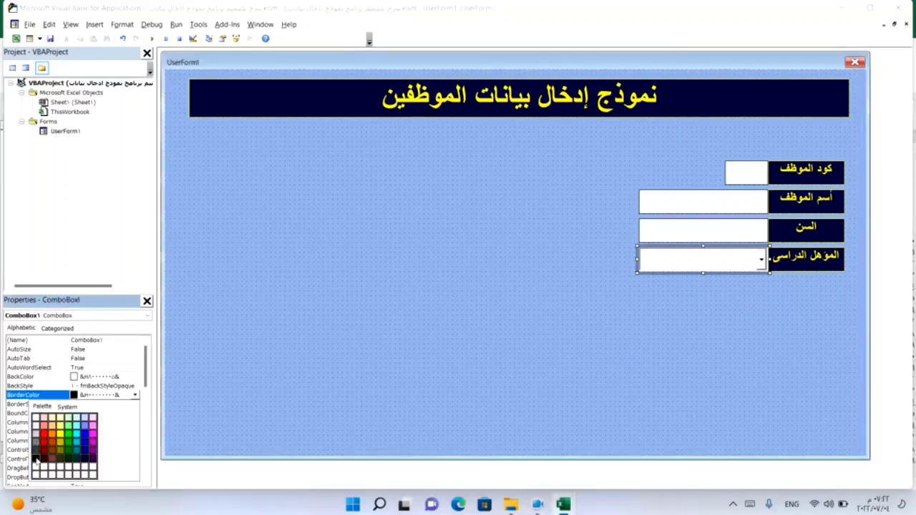
pyautogui.click(36, 459)
pyautogui.click(129, 406)
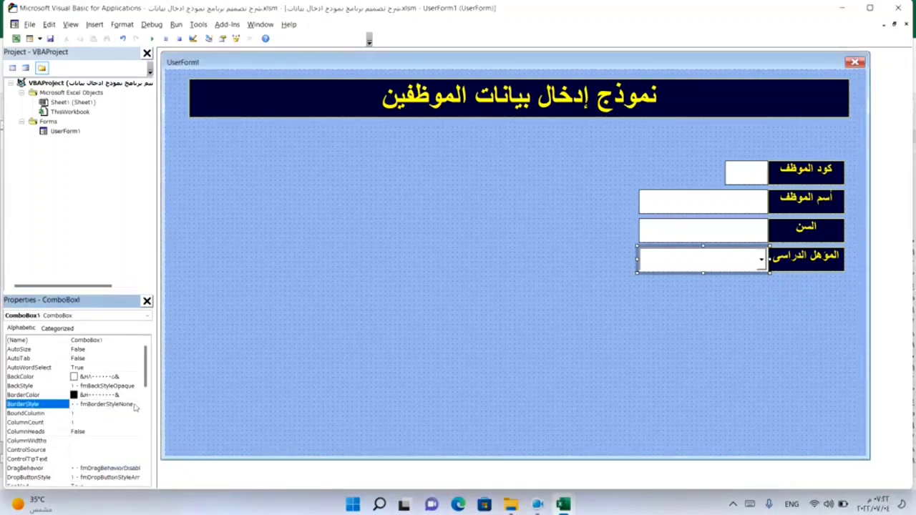
pyautogui.click(135, 405)
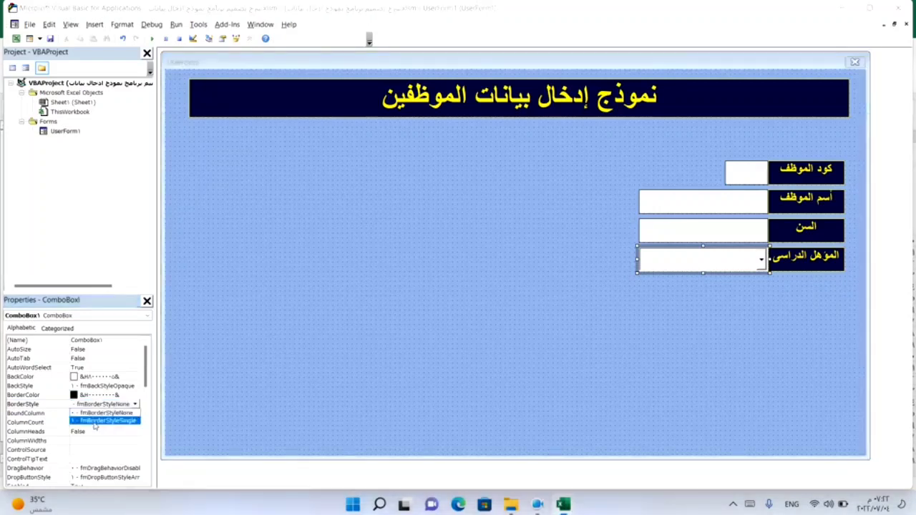
pyautogui.click(705, 342)
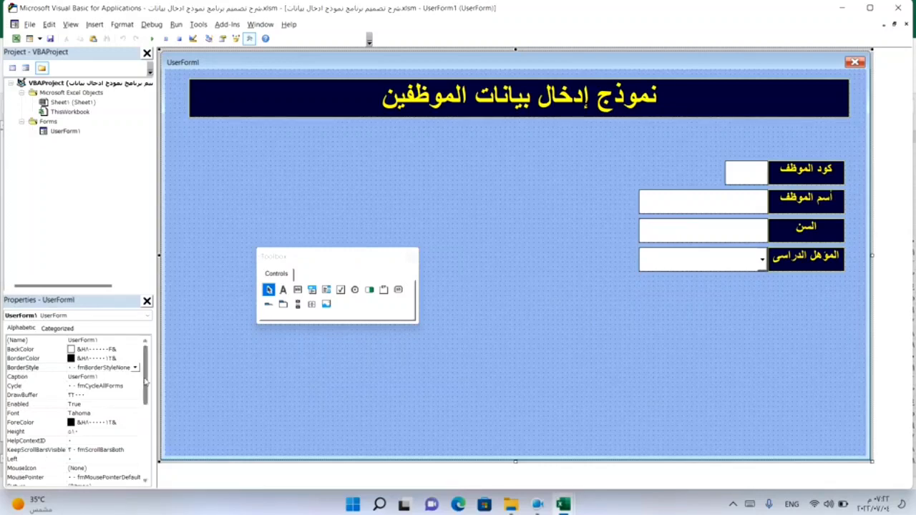
# - Set UserForm1's RightToLeft property to True
pyautogui.moveTo(145, 382); pyautogui.dragTo(144, 408)
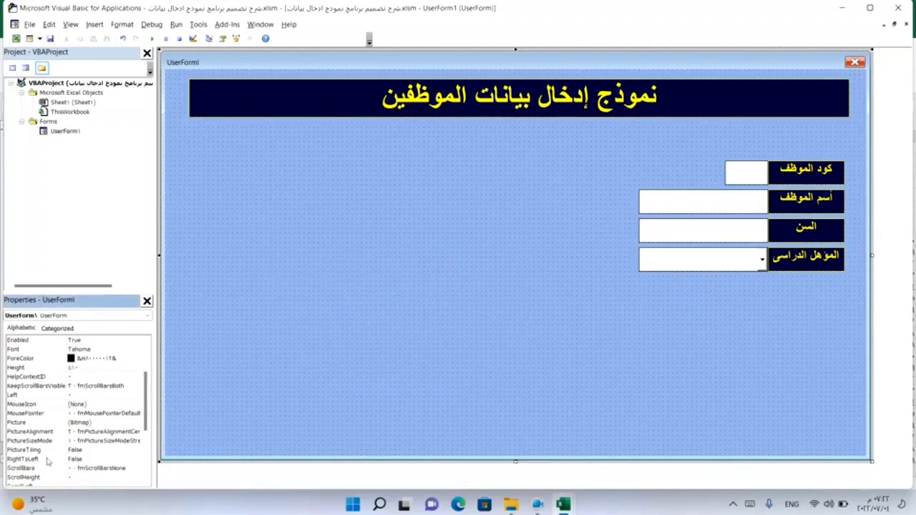
pyautogui.click(135, 459)
pyautogui.click(137, 460)
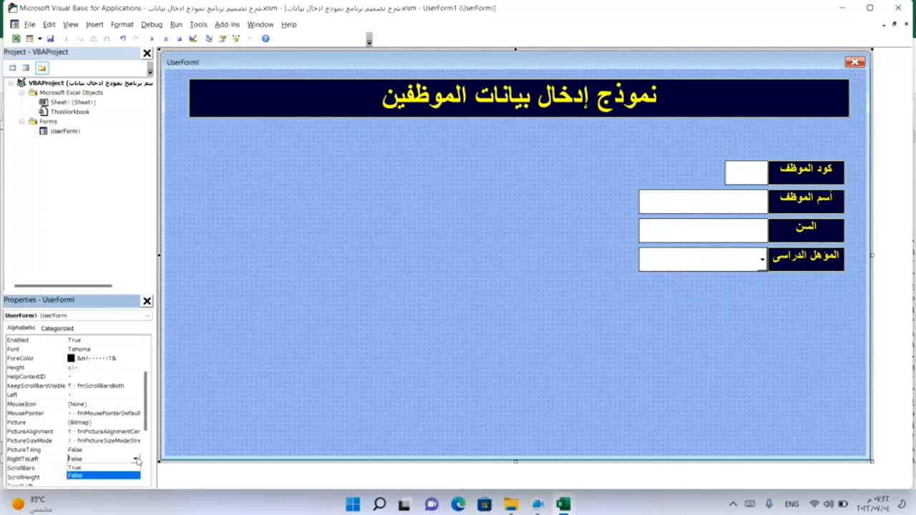
pyautogui.click(81, 469)
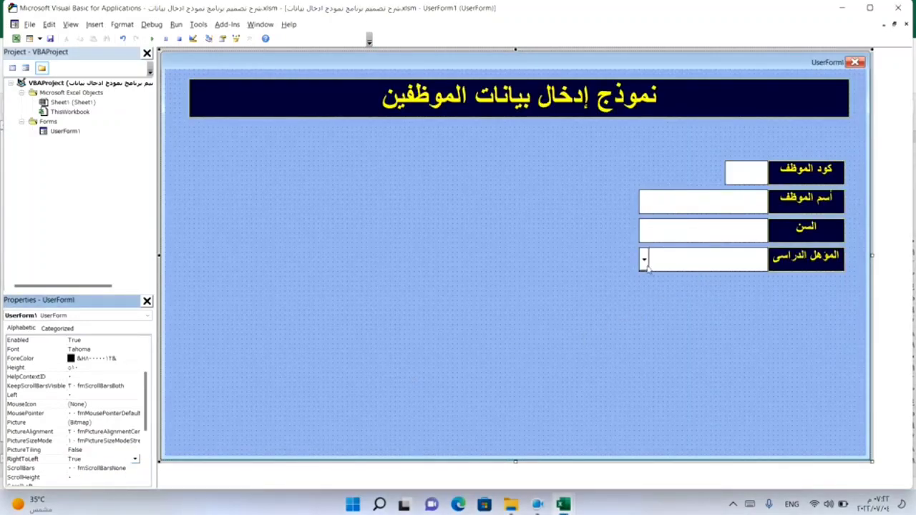
pyautogui.click(420, 277)
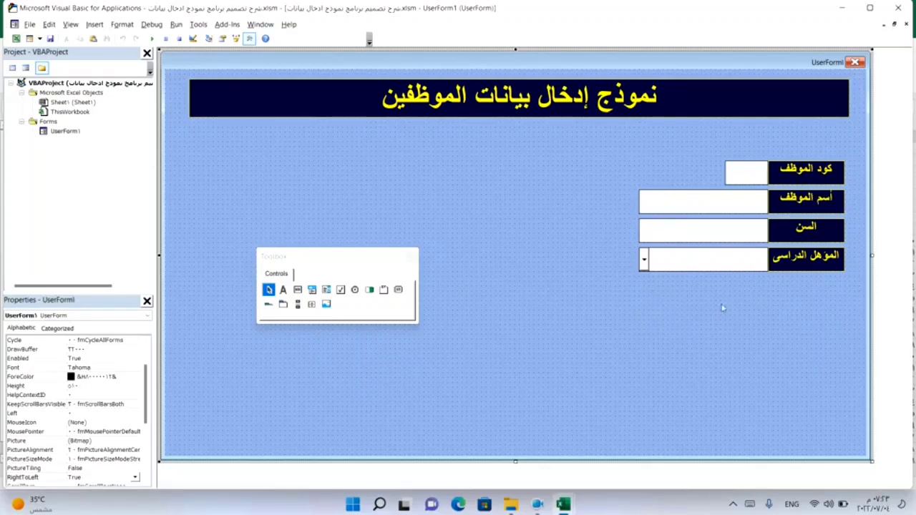
# - Duplicate the qualification combo box and its label into a new row below
pyautogui.moveTo(807, 294); pyautogui.dragTo(717, 264)
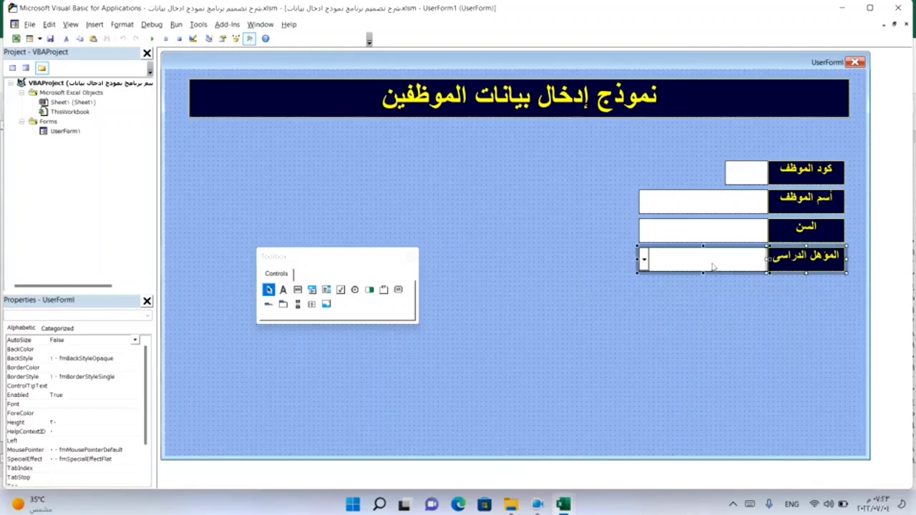
pyautogui.click(689, 336)
pyautogui.hotkey('ctrl', 'v')
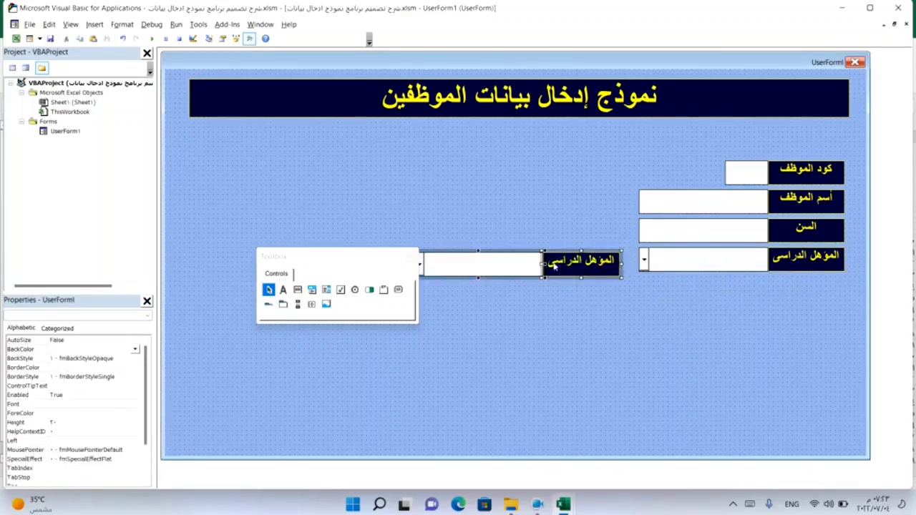
pyautogui.moveTo(564, 255); pyautogui.dragTo(789, 281)
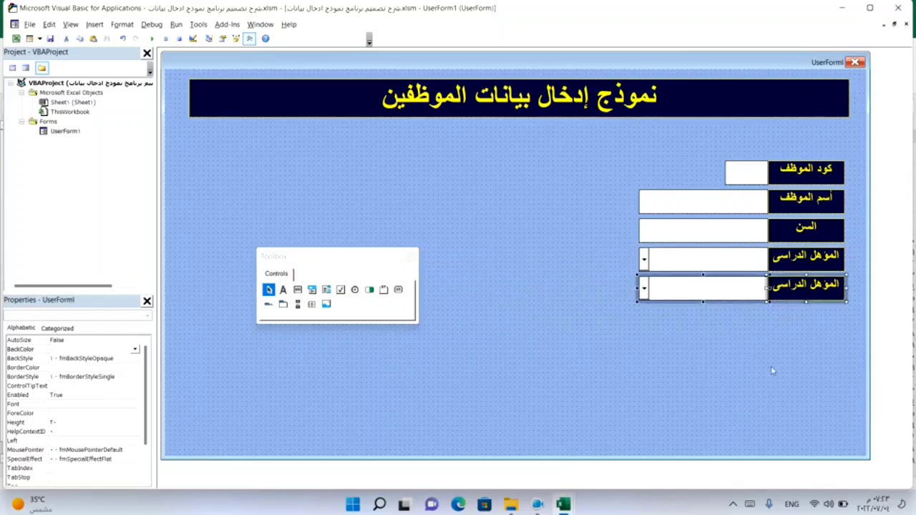
# - Caption the new fifth label الحالة الإجتماعية
pyautogui.click(792, 290)
pyautogui.click(792, 290)
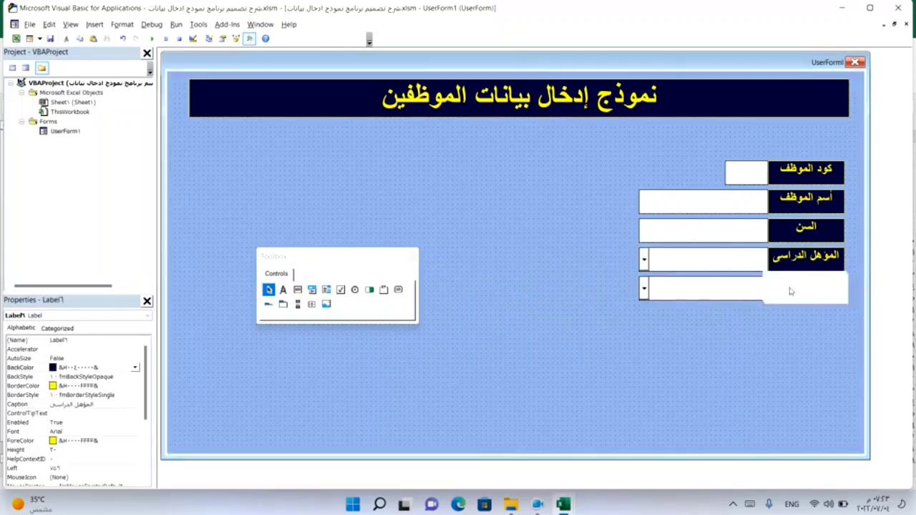
pyautogui.write('h')
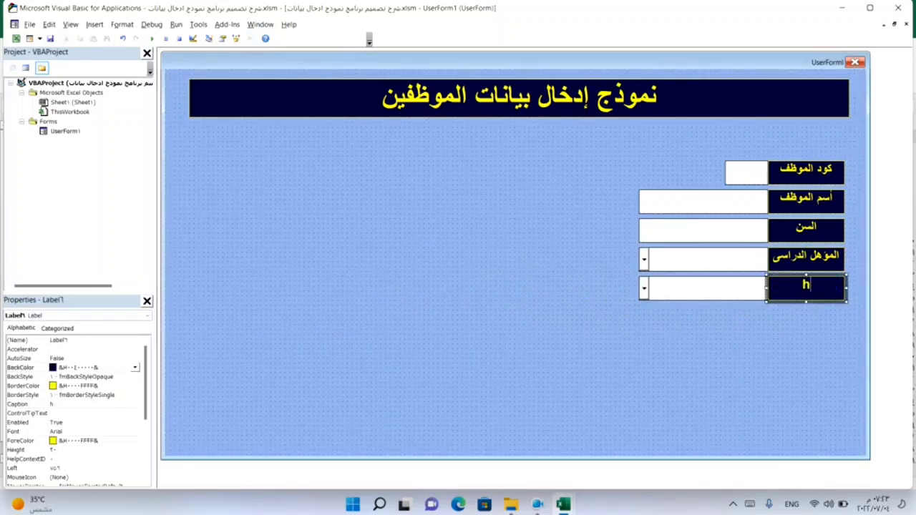
pyautogui.write('gphgm h')
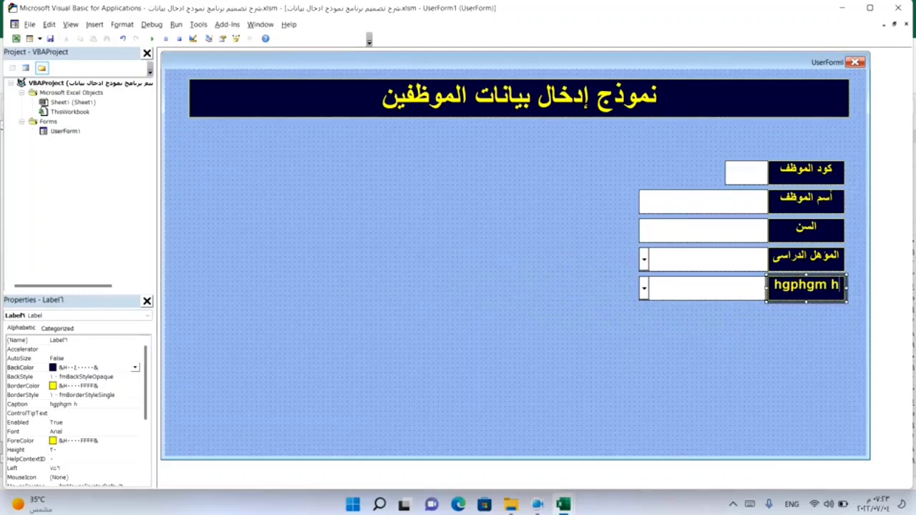
pyautogui.write('T[jlhu')
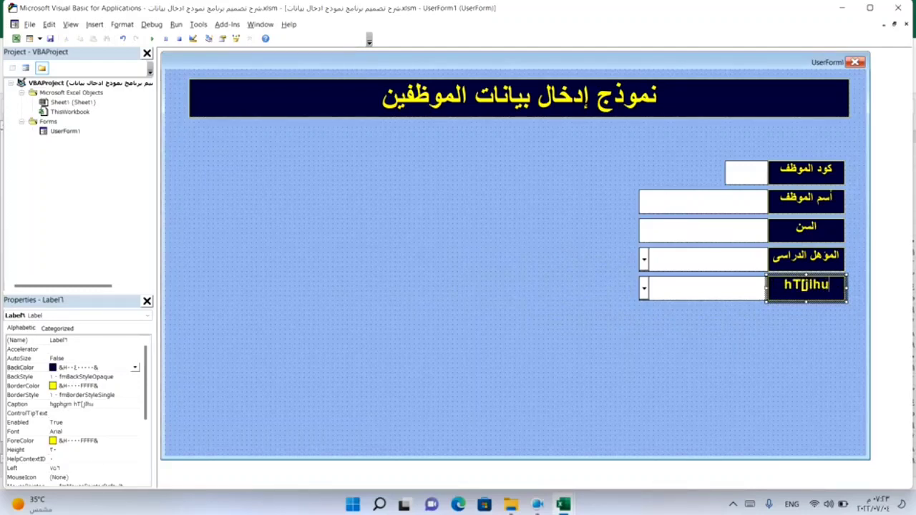
pyautogui.write('dm')
pyautogui.press('BackSpace')
pyautogui.press('BackSpace')
pyautogui.press('BackSpace')
pyautogui.press('BackSpace')
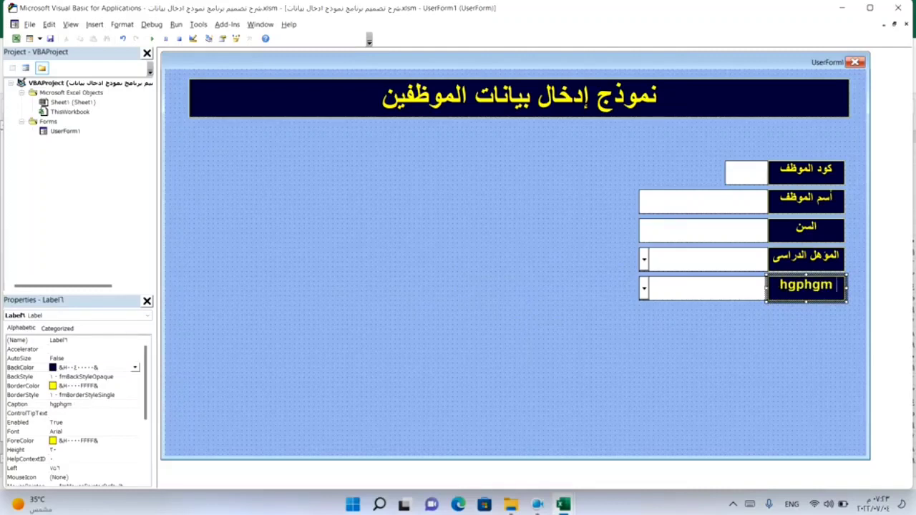
pyautogui.press('BackSpace')
pyautogui.press('BackSpace')
pyautogui.press('BackSpace')
pyautogui.hotkey('alt', 'shift')
pyautogui.write('ال')
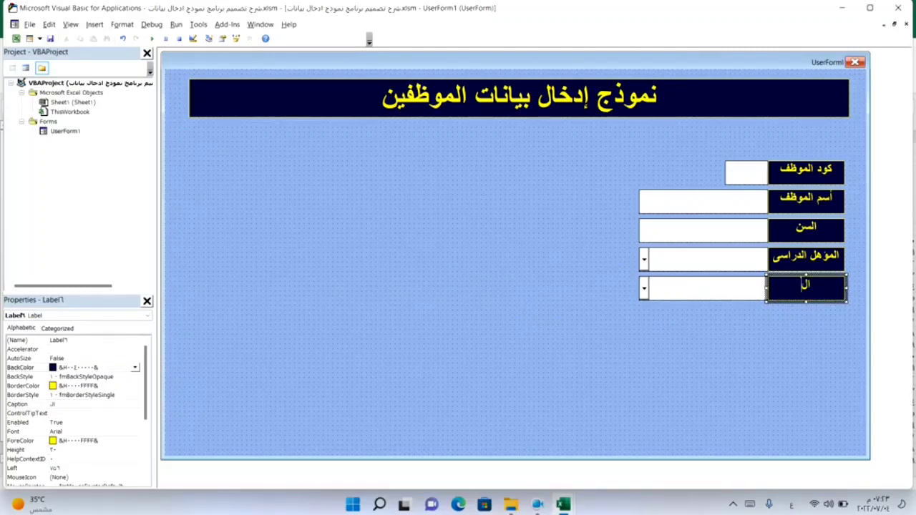
pyautogui.write('حالة الإج')
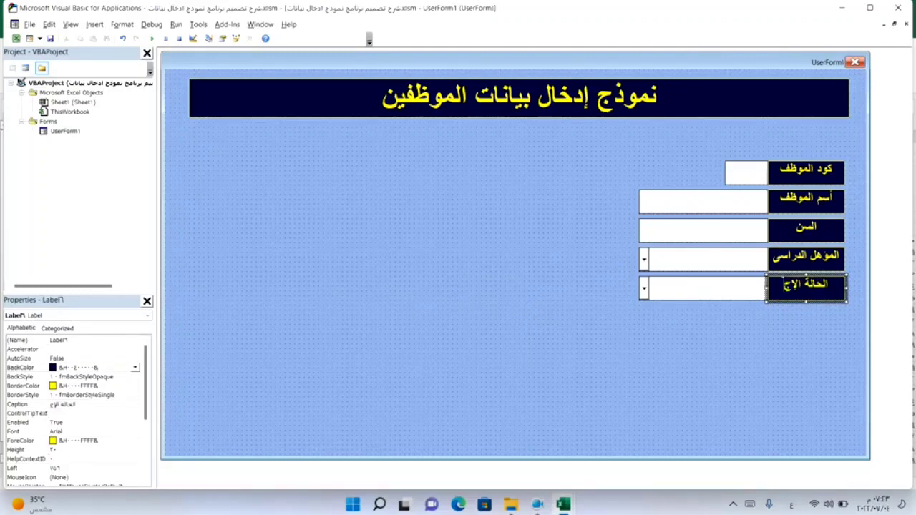
pyautogui.write('تماعية')
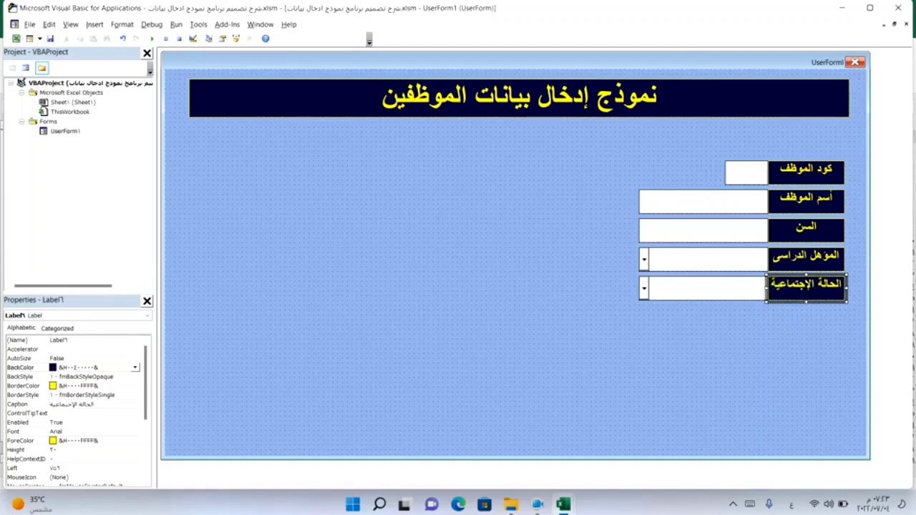
pyautogui.click(787, 337)
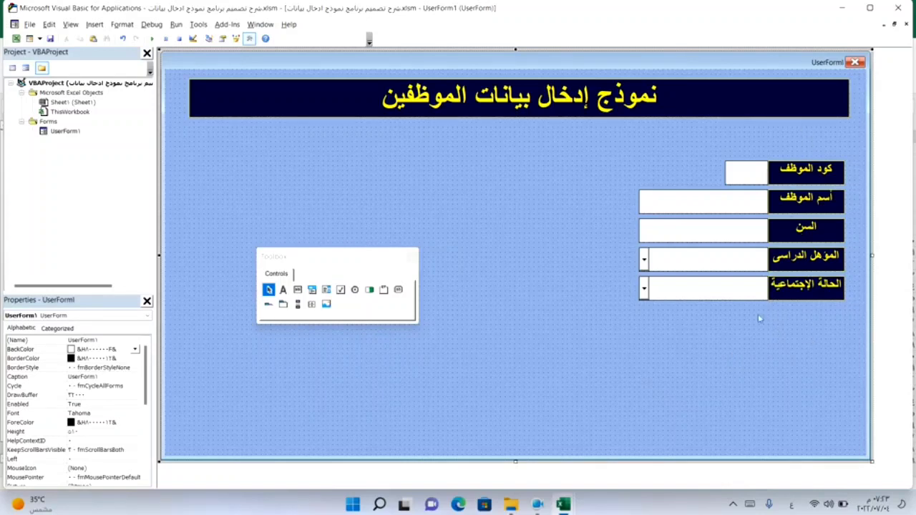
# - Shift the five entry boxes slightly to the left
pyautogui.moveTo(734, 315); pyautogui.dragTo(720, 141)
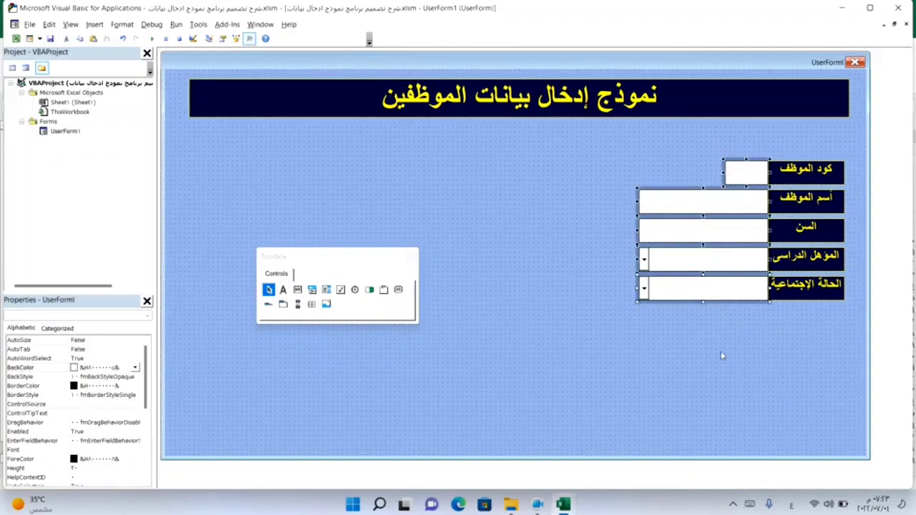
pyautogui.moveTo(745, 178); pyautogui.dragTo(729, 178)
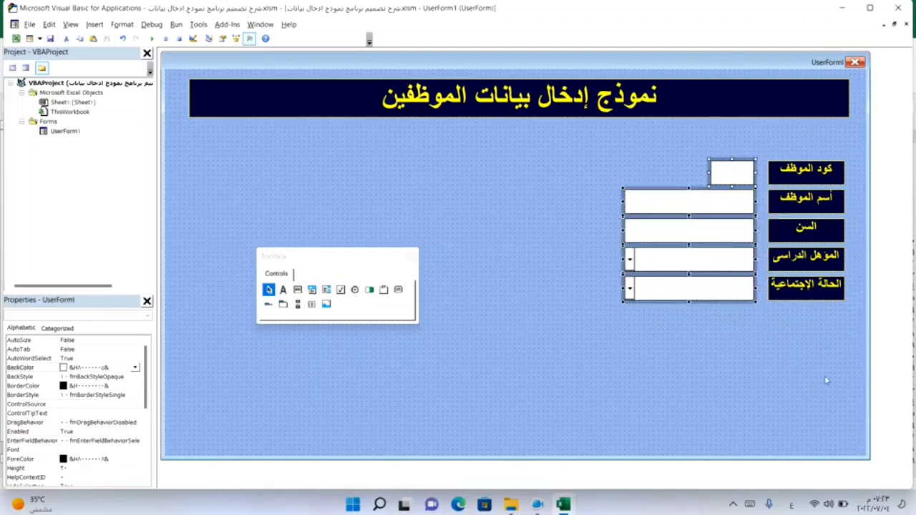
pyautogui.click(818, 327)
# - Widen the five caption labels leftward until they meet the boxes
pyautogui.moveTo(817, 323); pyautogui.dragTo(804, 143)
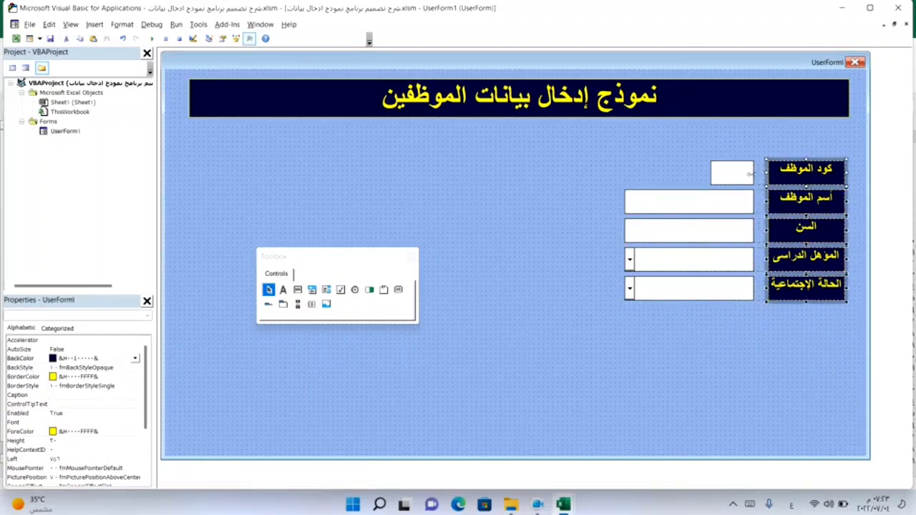
pyautogui.moveTo(766, 174); pyautogui.dragTo(752, 174)
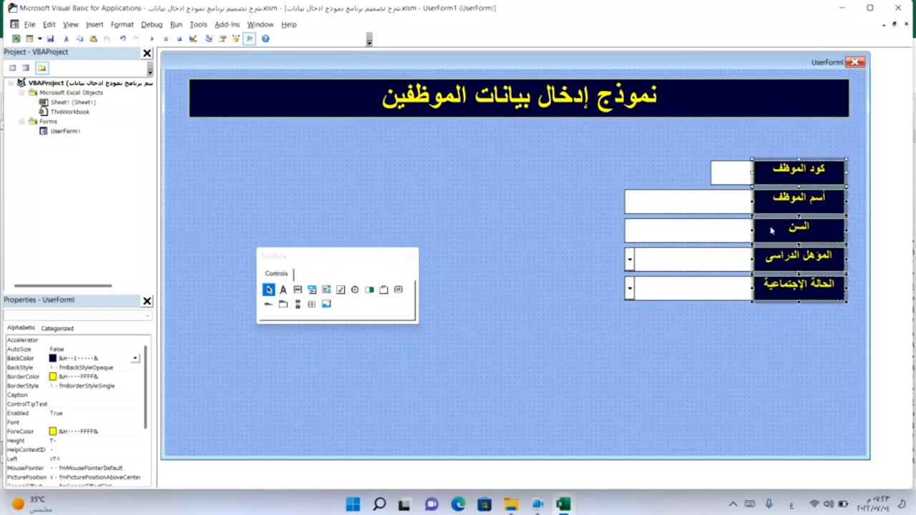
pyautogui.click(772, 373)
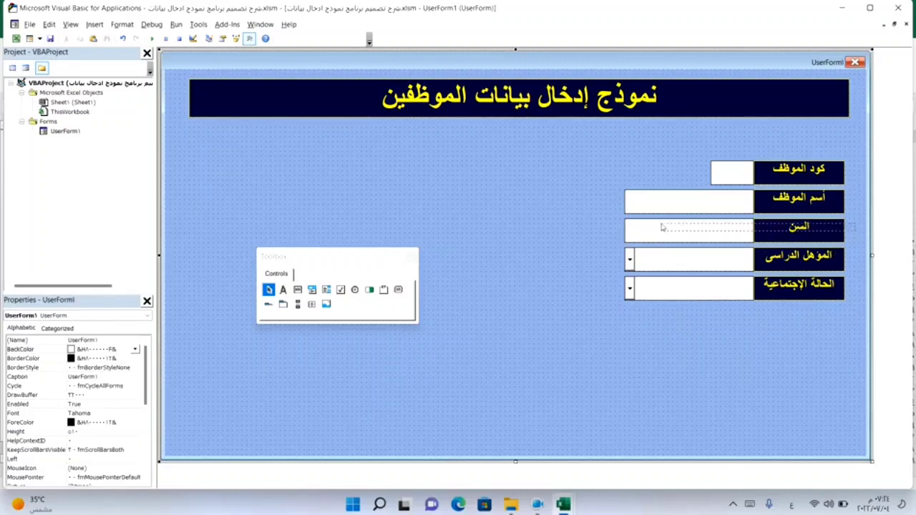
# - Copy the السن label and box into a new bottom row captioned رقم التليفون
pyautogui.moveTo(851, 235); pyautogui.dragTo(666, 231)
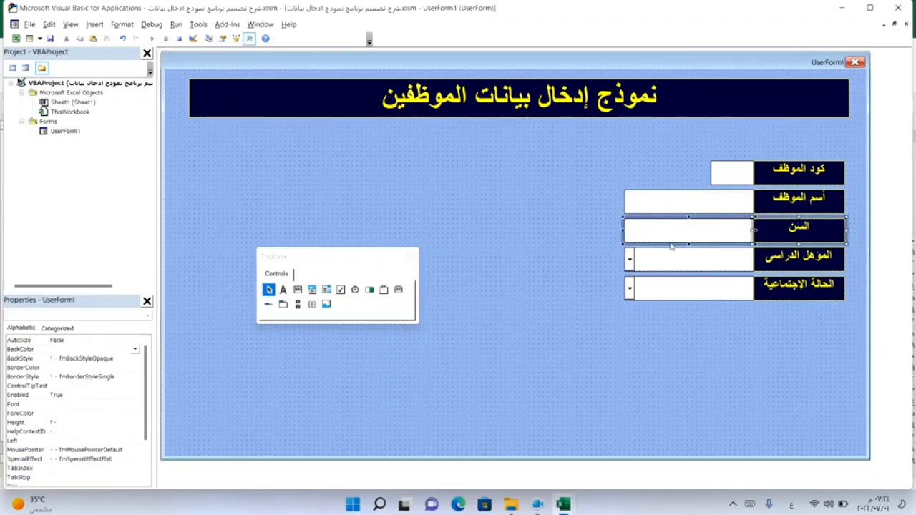
pyautogui.click(662, 348)
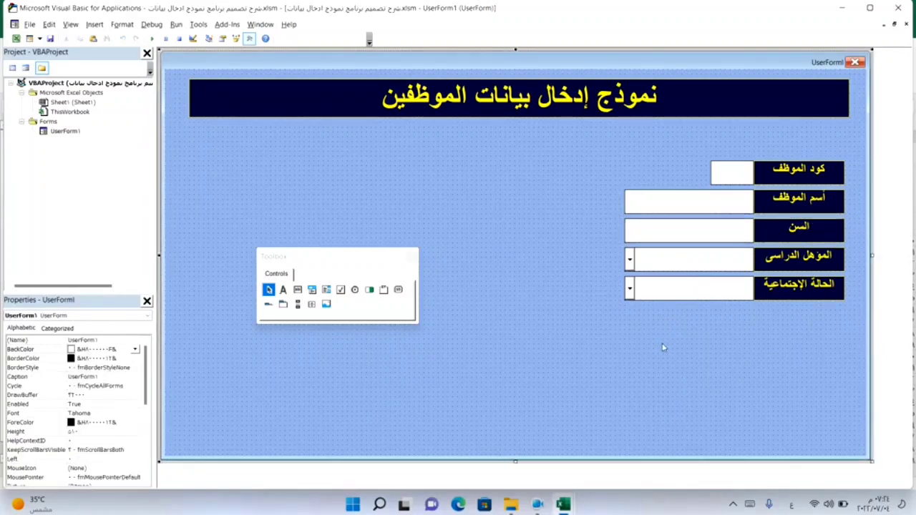
pyautogui.hotkey('ctrl', 'v')
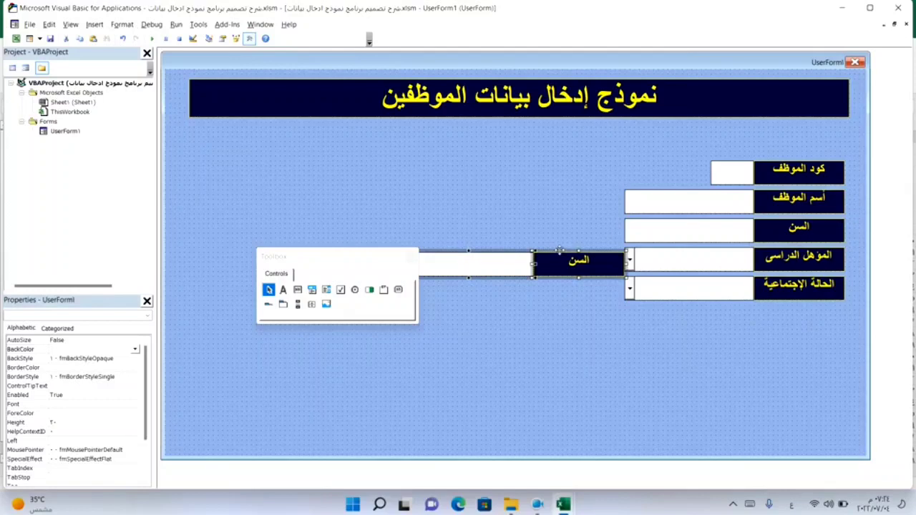
pyautogui.moveTo(560, 250); pyautogui.dragTo(783, 314)
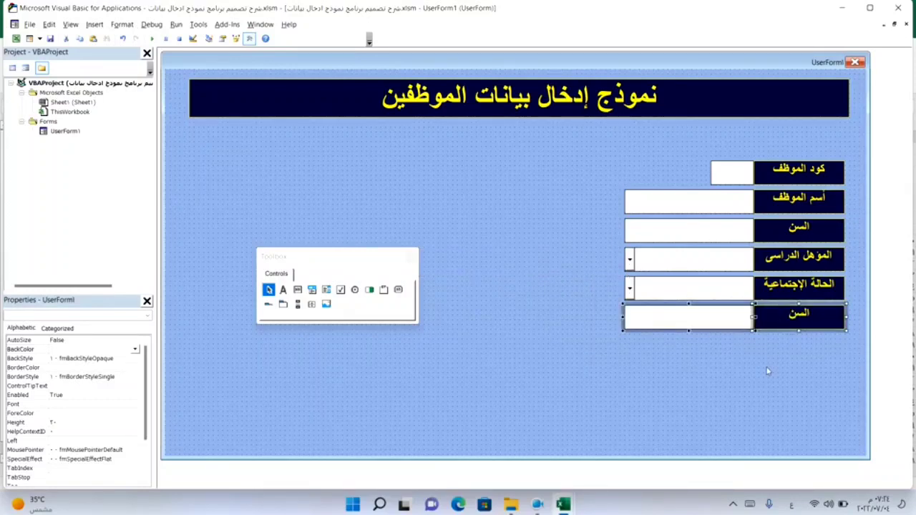
pyautogui.click(779, 353)
pyautogui.click(799, 322)
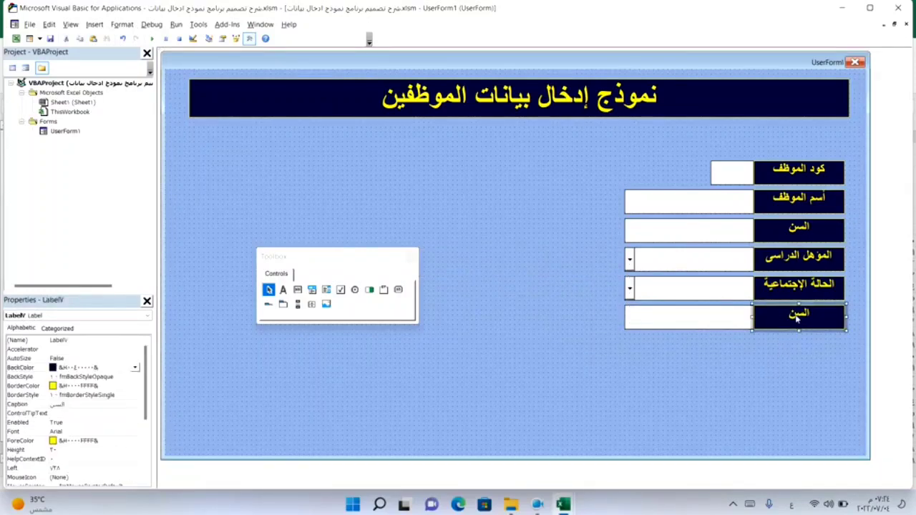
pyautogui.click(798, 320)
pyautogui.doubleClick(800, 319)
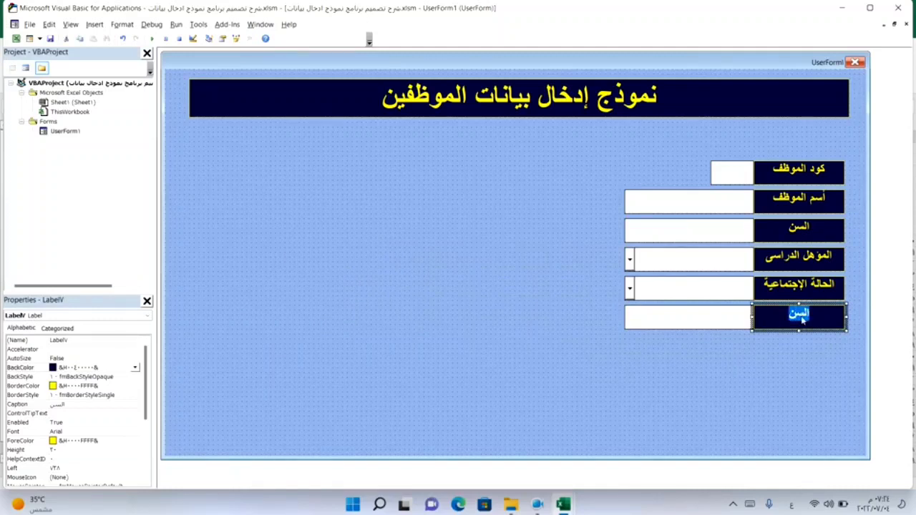
pyautogui.write('رقم الت')
pyautogui.write('ليف')
pyautogui.write('ون')
pyautogui.click(773, 372)
# - Paste another copy below it and set its Caption to العنوان
pyautogui.rightClick(757, 373)
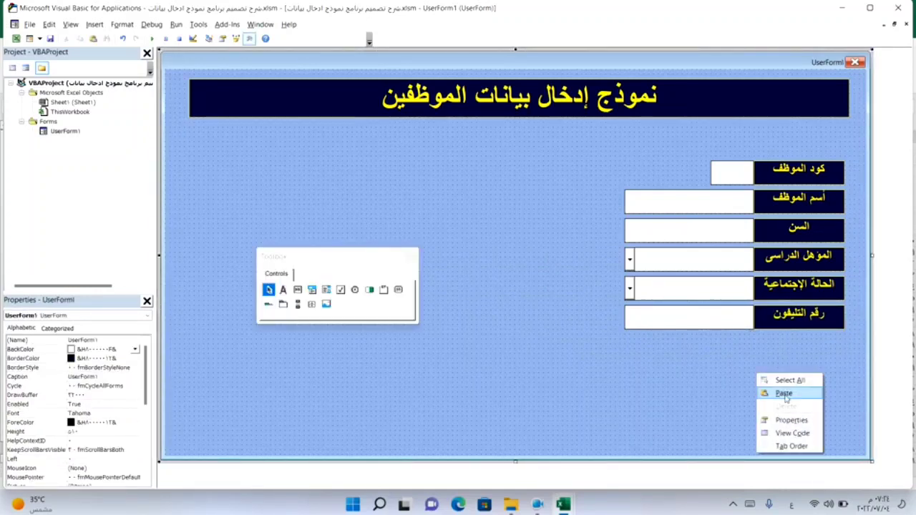
pyautogui.click(784, 393)
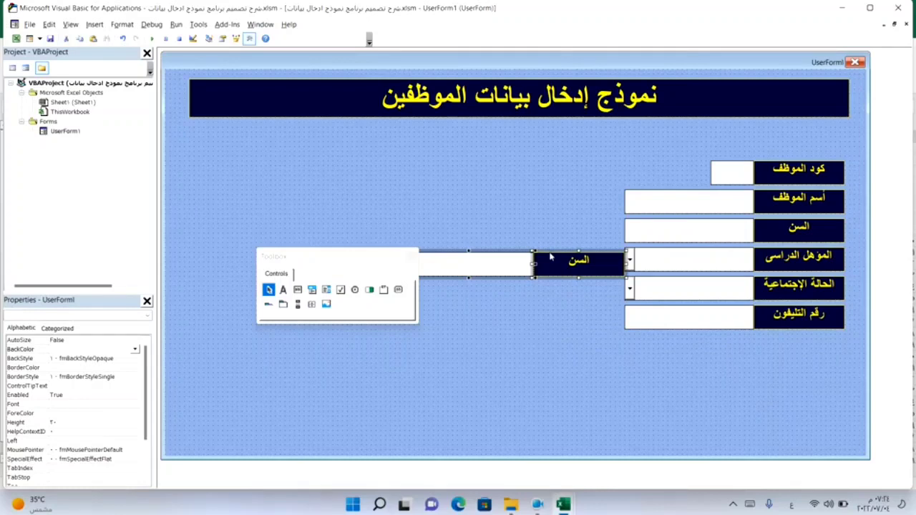
pyautogui.moveTo(555, 256); pyautogui.dragTo(785, 339)
pyautogui.moveTo(785, 340); pyautogui.dragTo(785, 339)
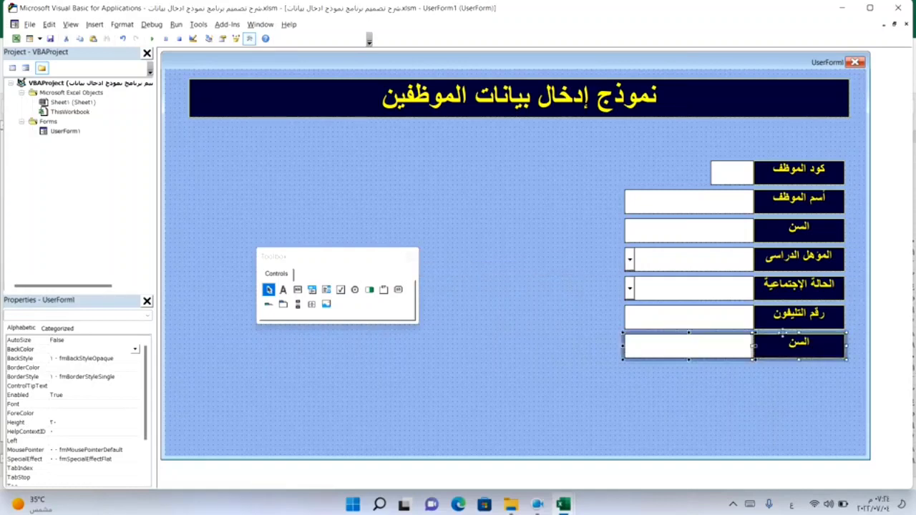
pyautogui.click(705, 383)
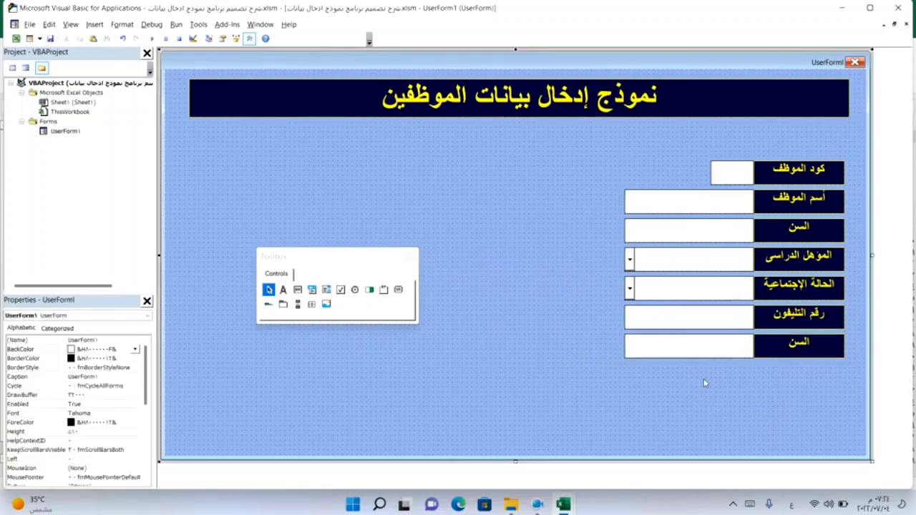
pyautogui.click(800, 346)
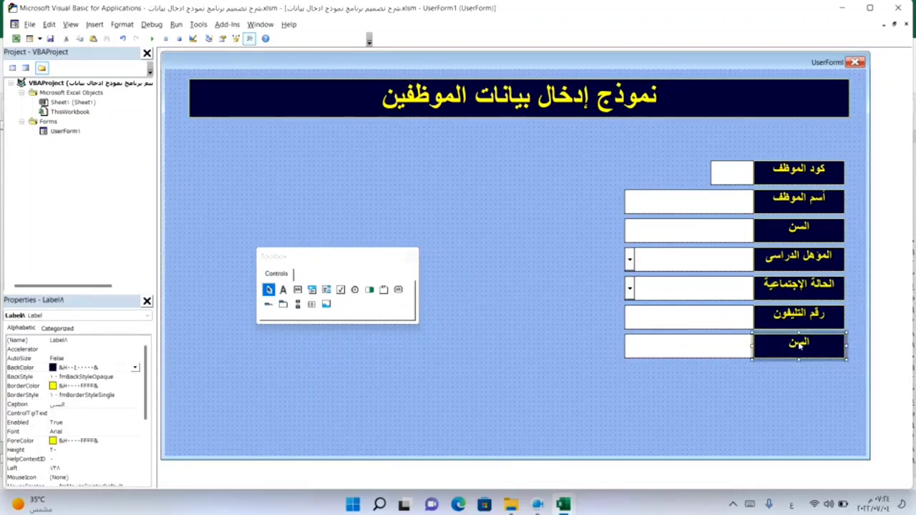
pyautogui.click(70, 405)
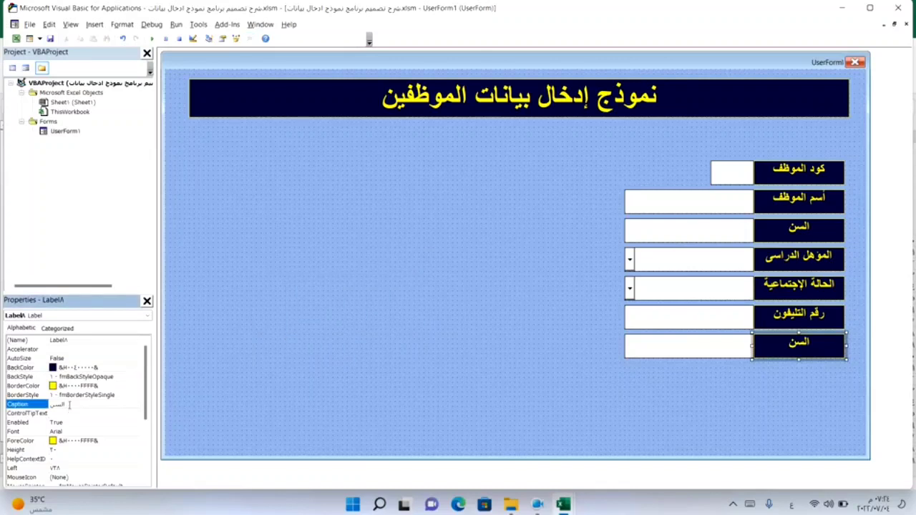
pyautogui.doubleClick(70, 405)
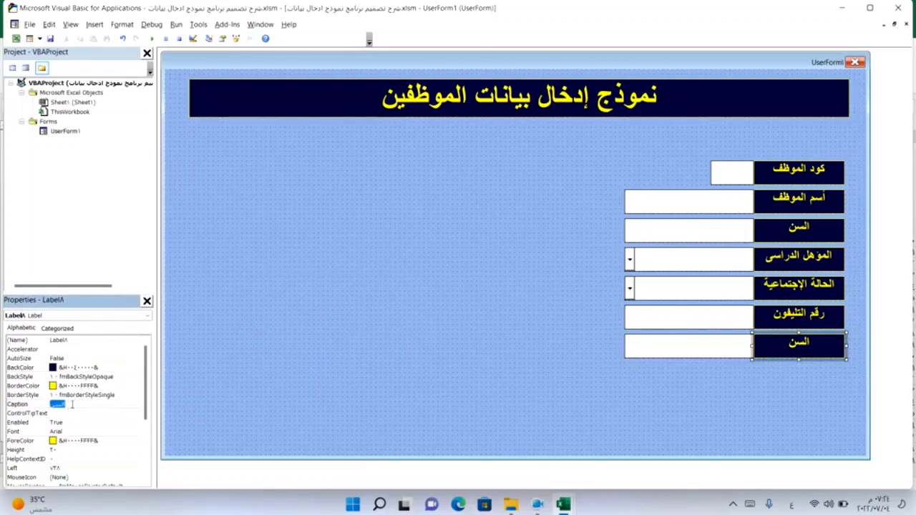
pyautogui.write('عنوان')
pyautogui.press('Return')
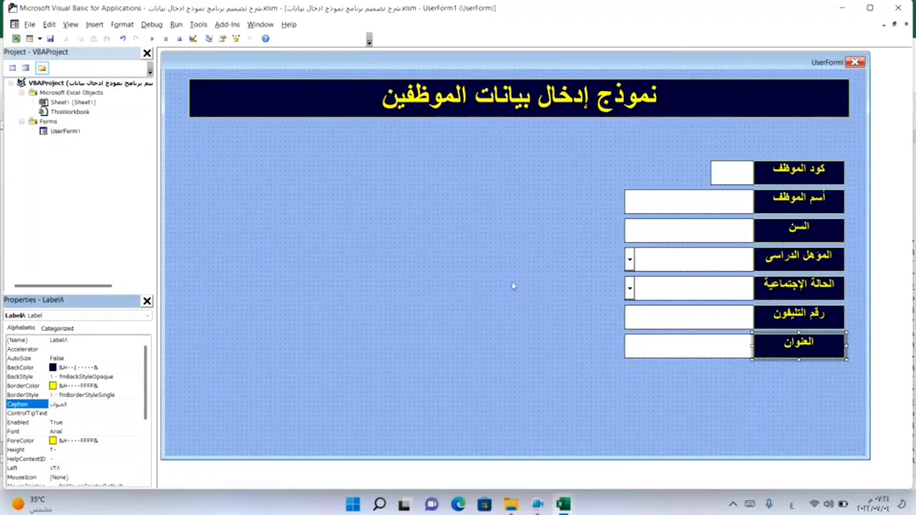
# - Place a copied السن field pair beside أسم الموظف and caption it الوظيفة
pyautogui.rightClick(451, 250)
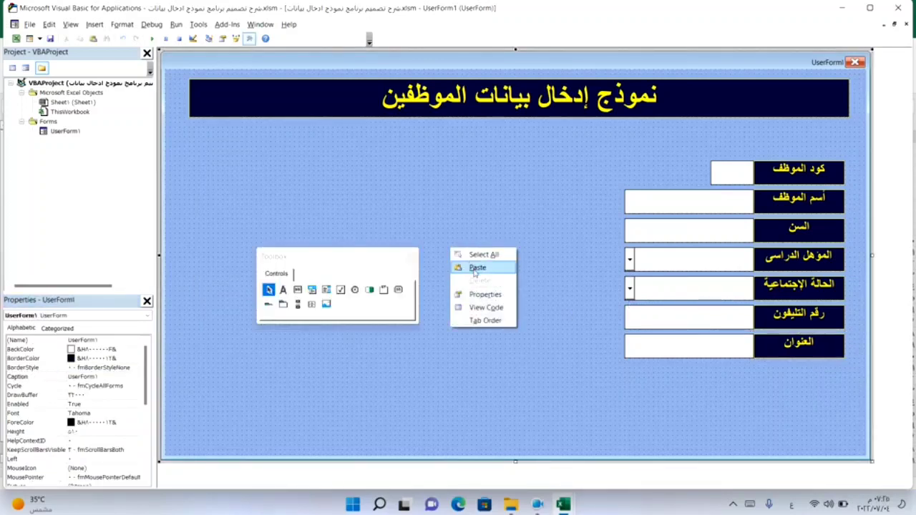
pyautogui.click(474, 269)
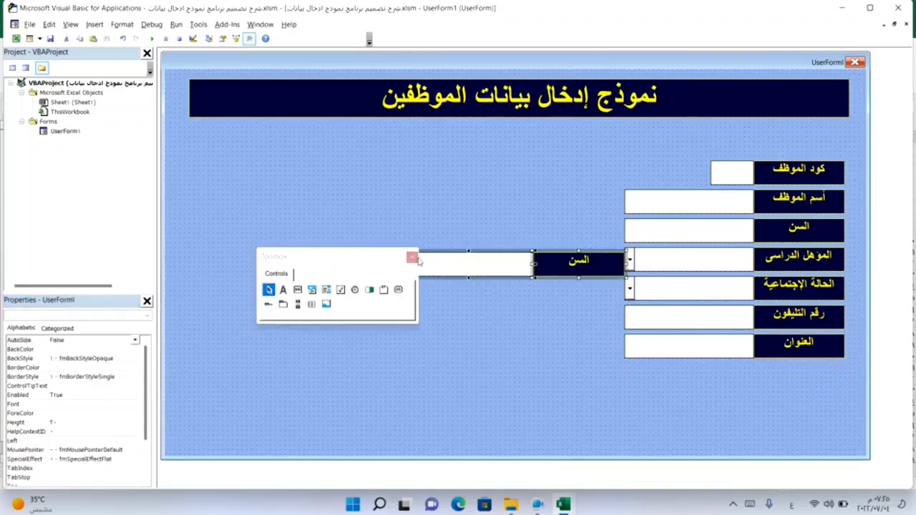
pyautogui.click(412, 256)
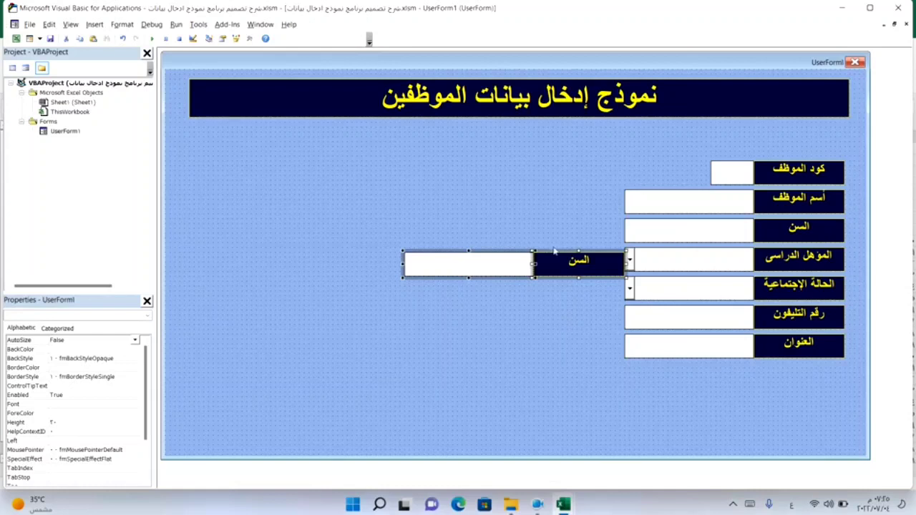
pyautogui.moveTo(557, 252)
pyautogui.mouseDown()
pyautogui.moveTo(512, 192)
pyautogui.moveTo(529, 196)
pyautogui.mouseUp()
pyautogui.moveTo(529, 196); pyautogui.dragTo(529, 197)
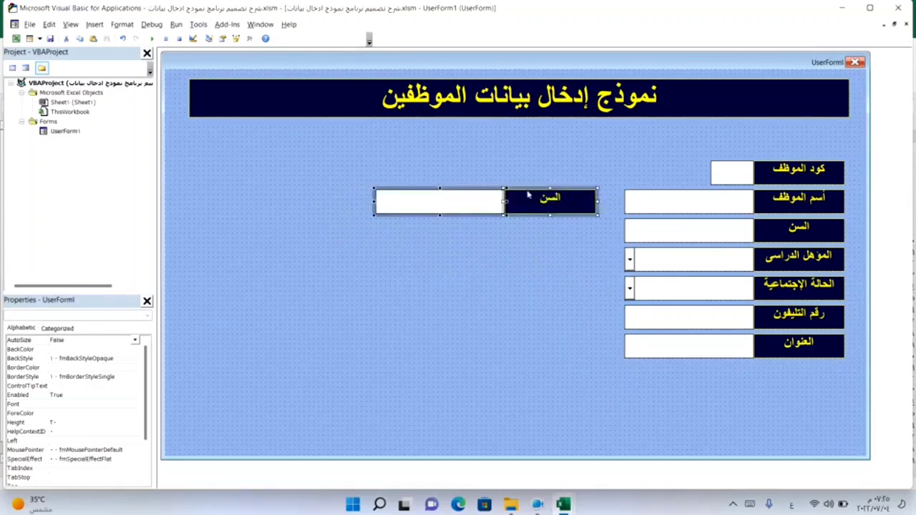
pyautogui.click(526, 240)
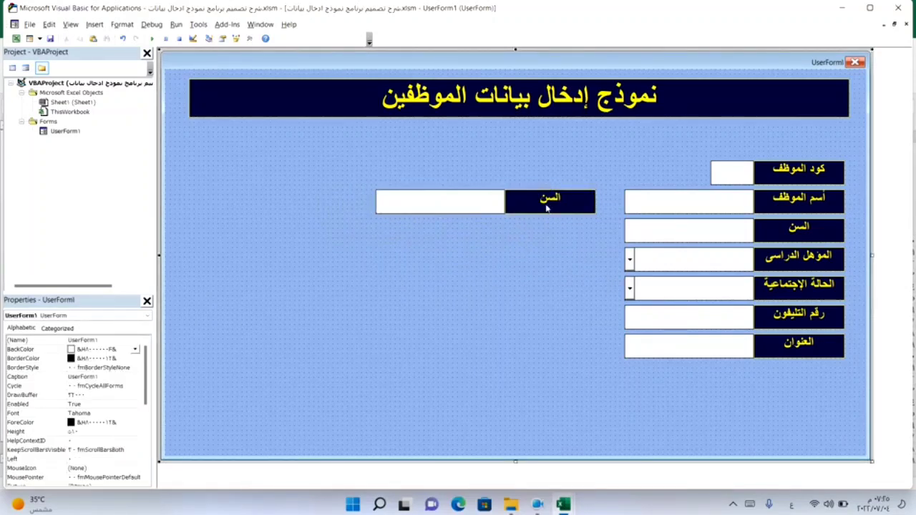
pyautogui.click(549, 207)
pyautogui.click(548, 207)
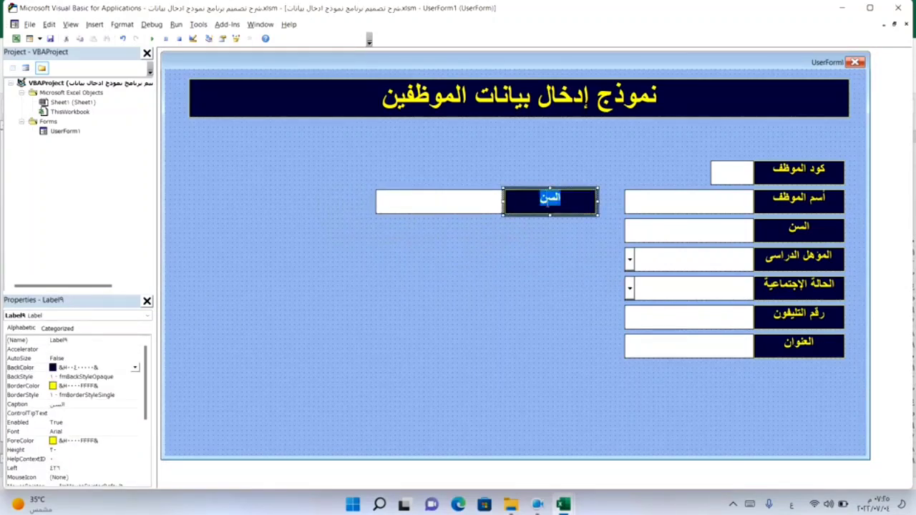
pyautogui.write('الوظ')
pyautogui.write('يفة')
pyautogui.click(495, 251)
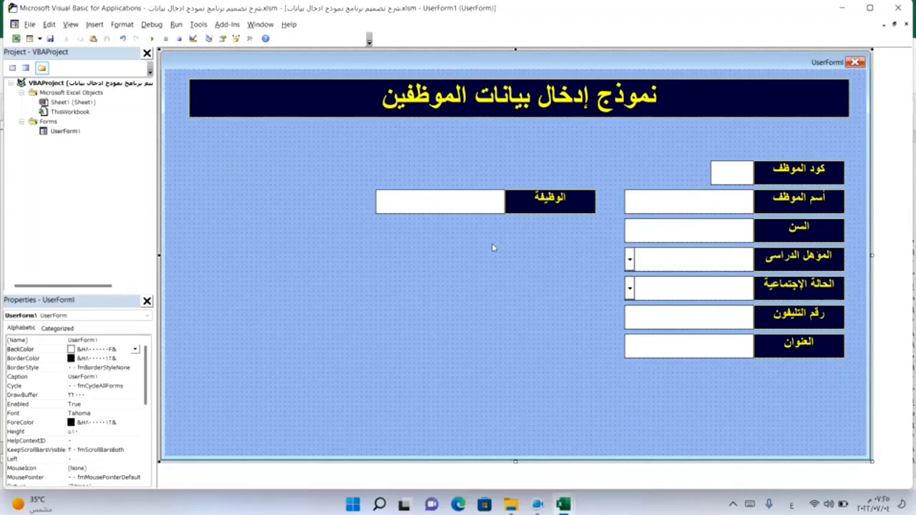
# - Paste another field pair under الوظيفة and caption it الدرجة الوظيفية
pyautogui.rightClick(389, 268)
pyautogui.click(407, 285)
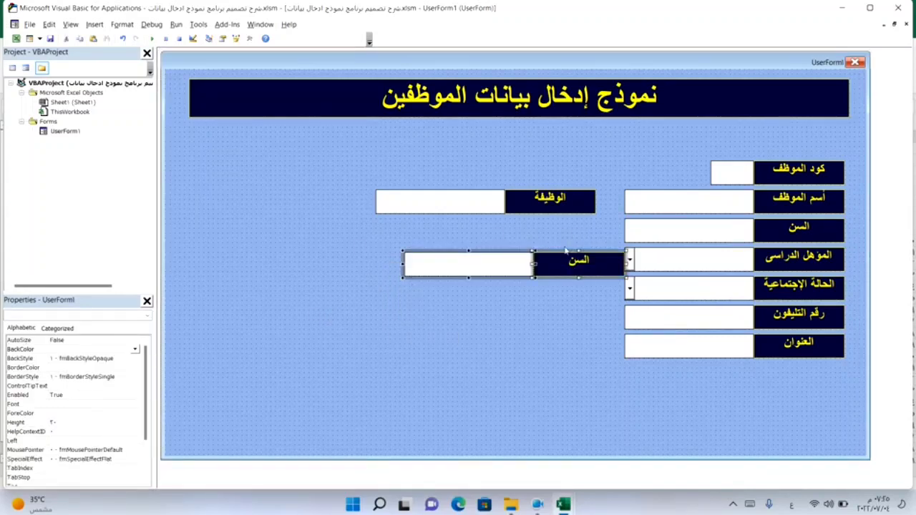
pyautogui.moveTo(565, 251); pyautogui.dragTo(537, 225)
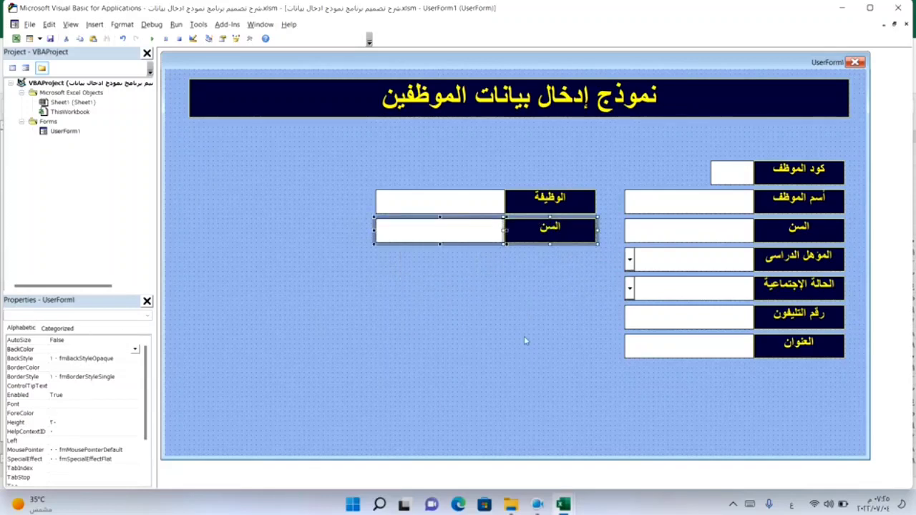
pyautogui.click(538, 298)
pyautogui.click(556, 228)
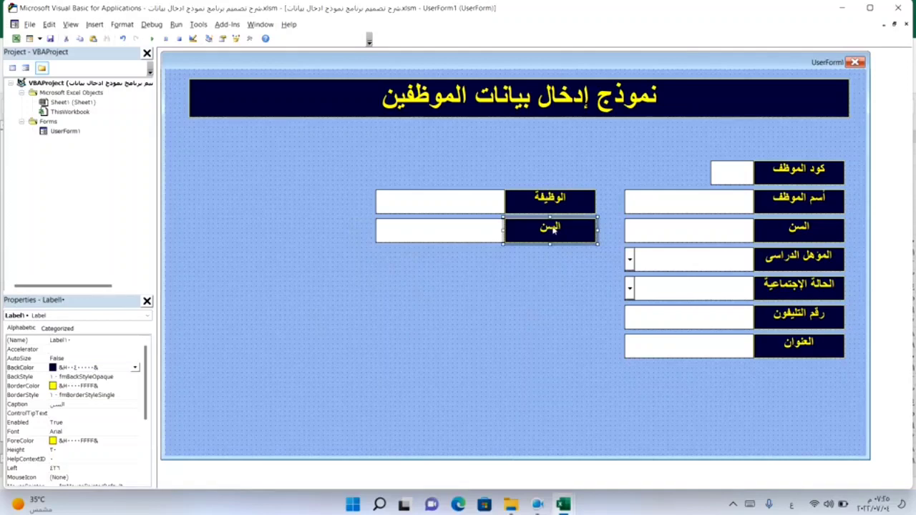
pyautogui.click(554, 230)
pyautogui.doubleClick(552, 228)
pyautogui.write('ال')
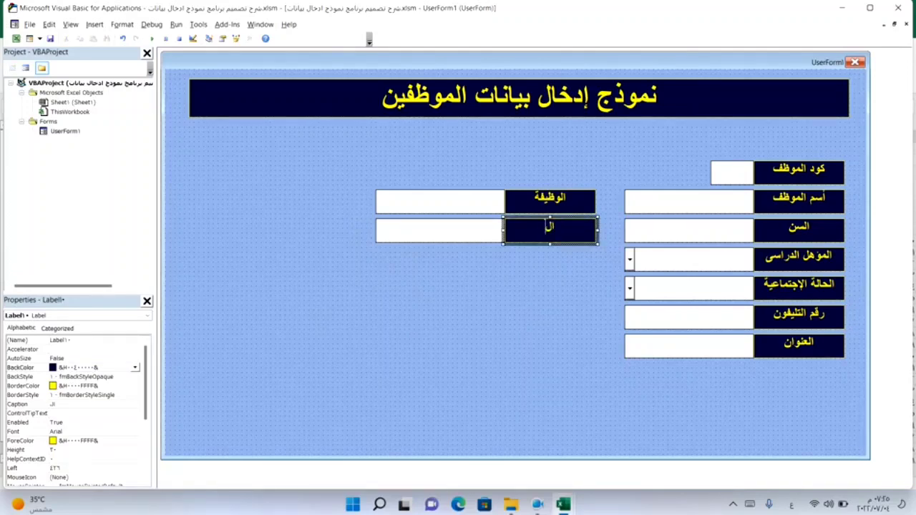
pyautogui.write('درجة ال')
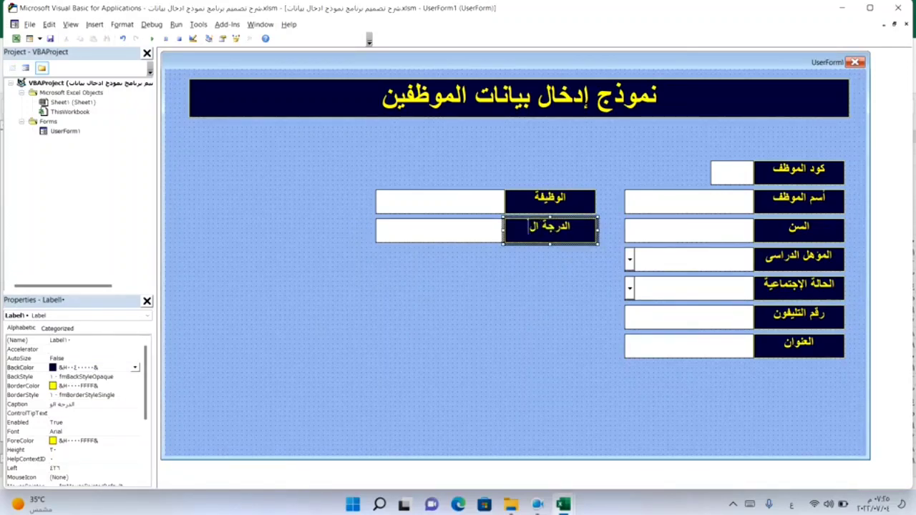
pyautogui.write('وظيفية')
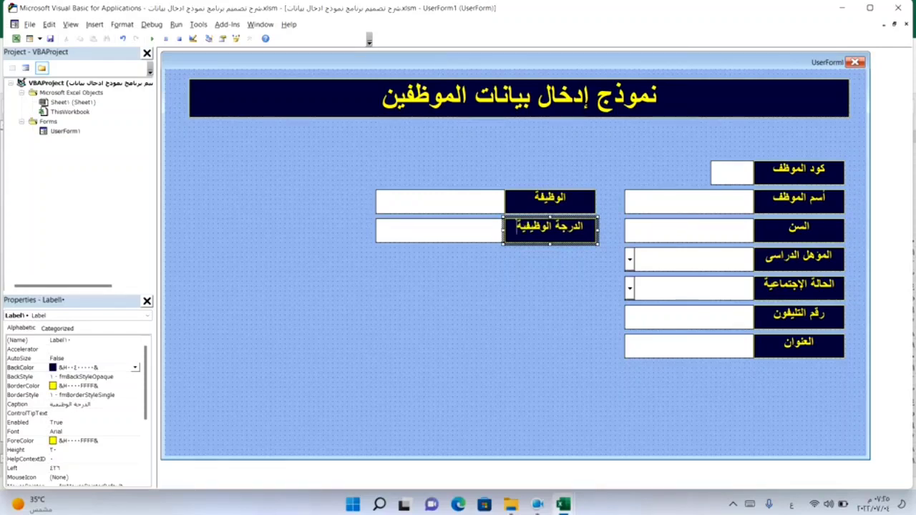
# - Add a field pair below الدرجة الوظيفية captioned تاريخ الترقى
pyautogui.rightClick(544, 300)
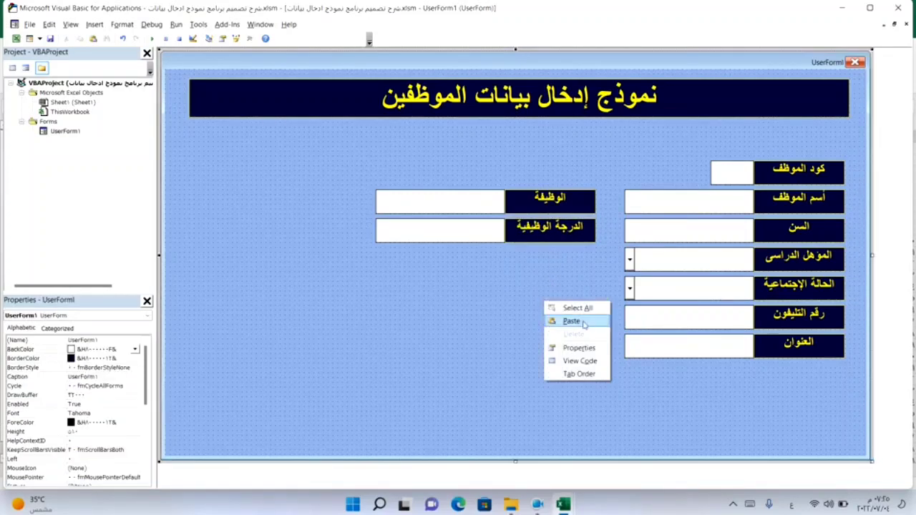
pyautogui.click(565, 321)
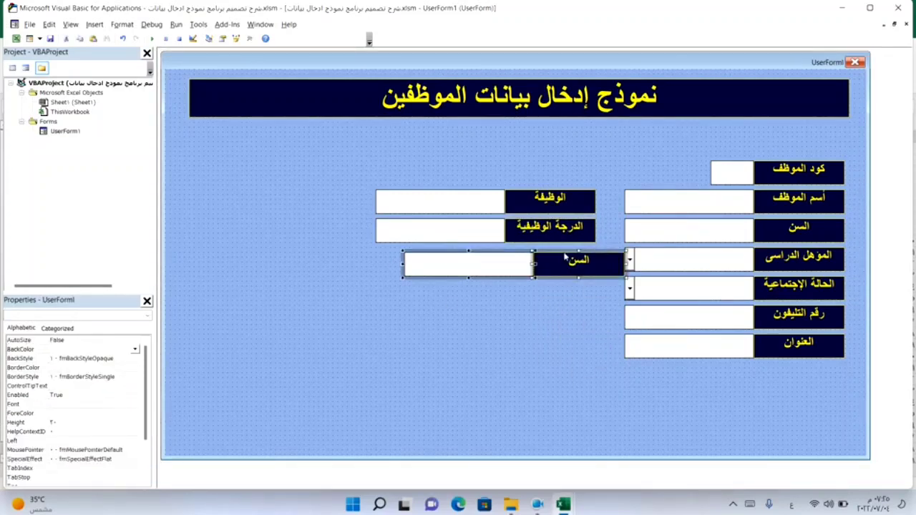
pyautogui.moveTo(565, 257); pyautogui.dragTo(540, 252)
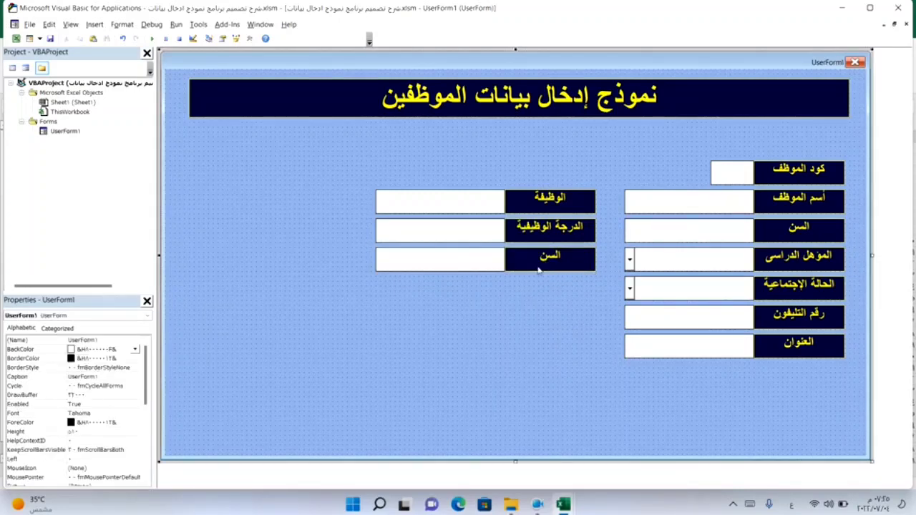
pyautogui.click(544, 262)
pyautogui.click(544, 262)
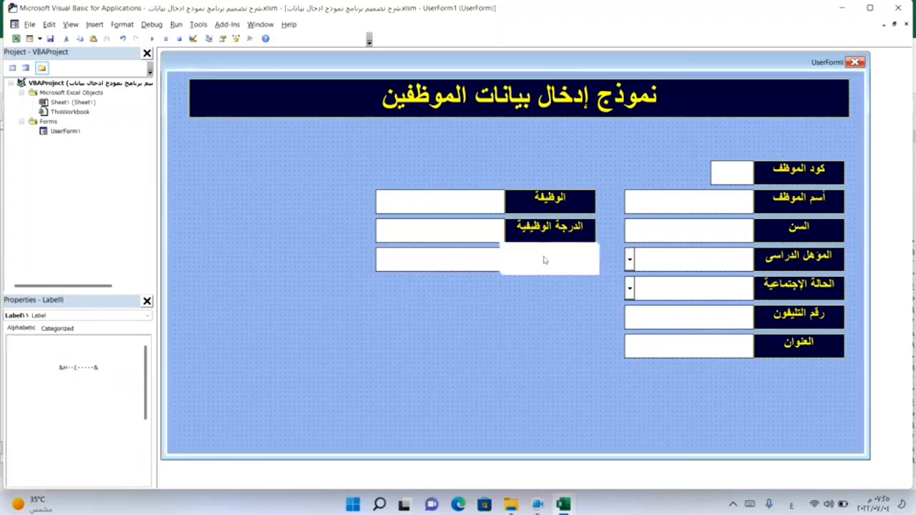
pyautogui.doubleClick(544, 260)
pyautogui.write('تار')
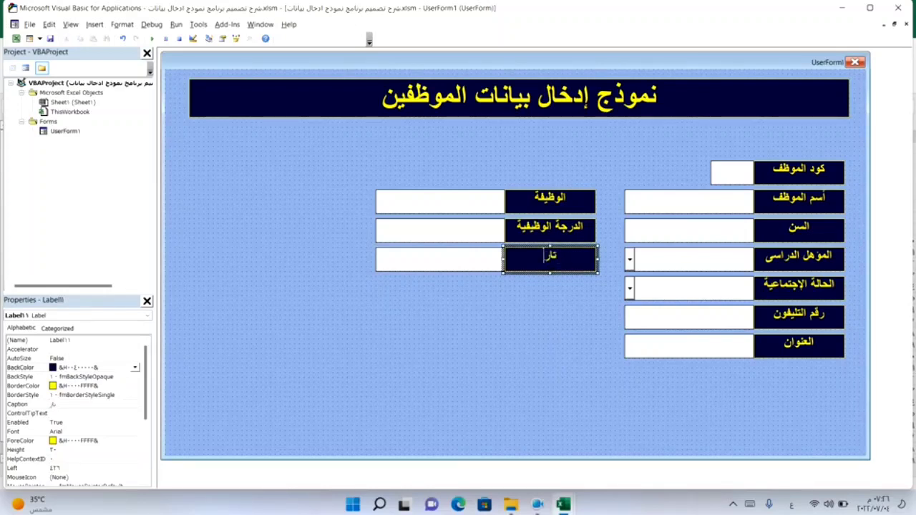
pyautogui.write('يخ الت')
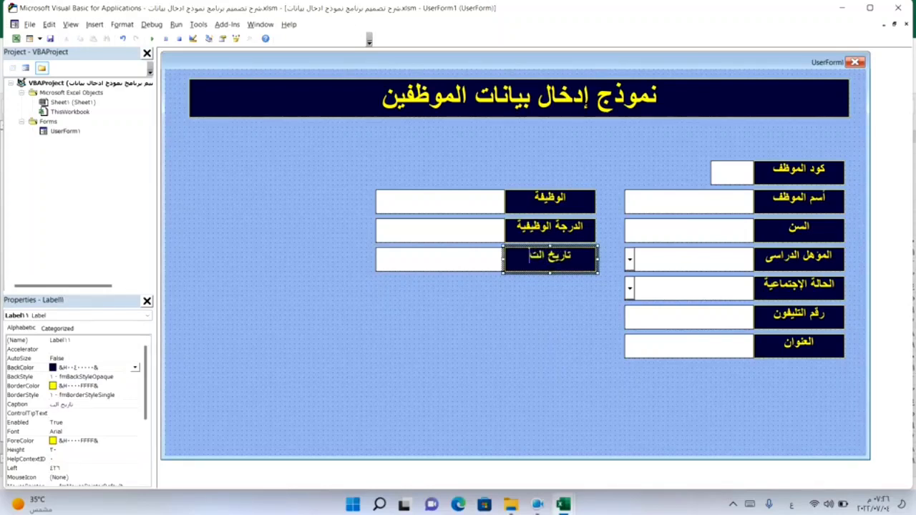
pyautogui.write('رقى')
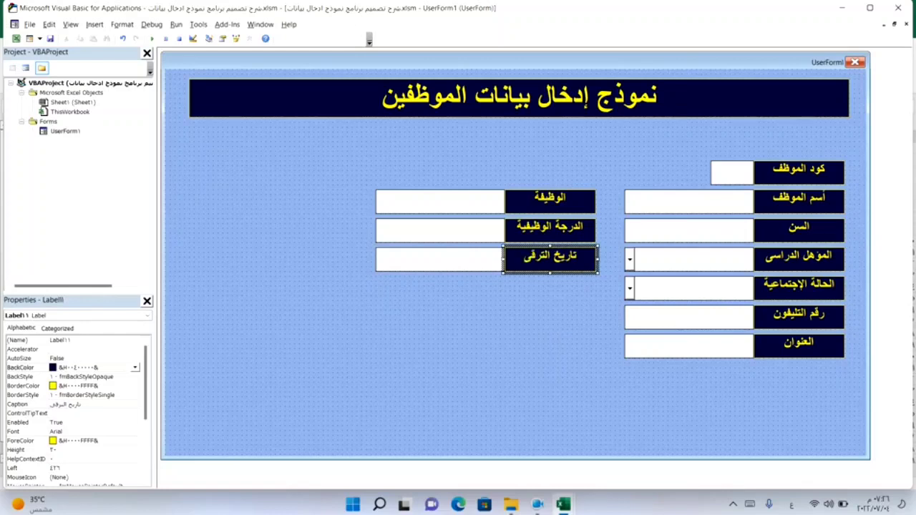
pyautogui.click(546, 295)
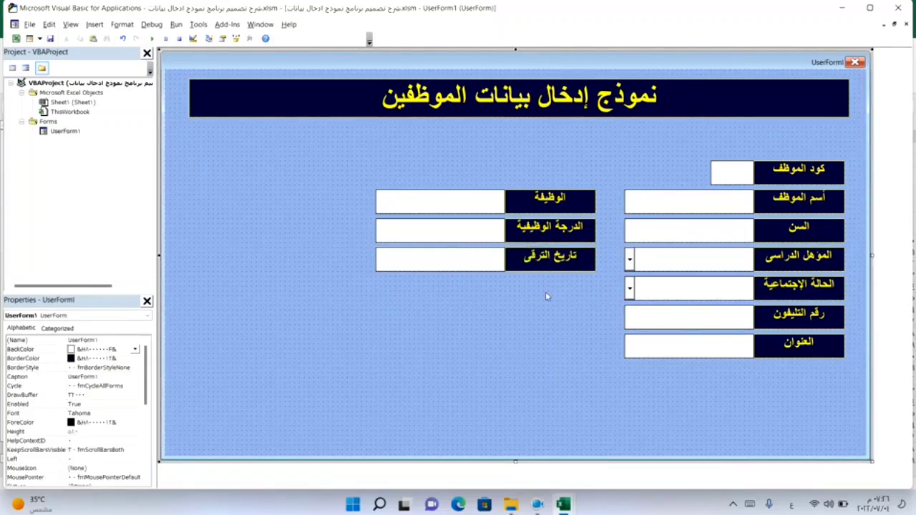
# - Add a field pair below تاريخ الترقى captioned المرتب
pyautogui.rightClick(545, 295)
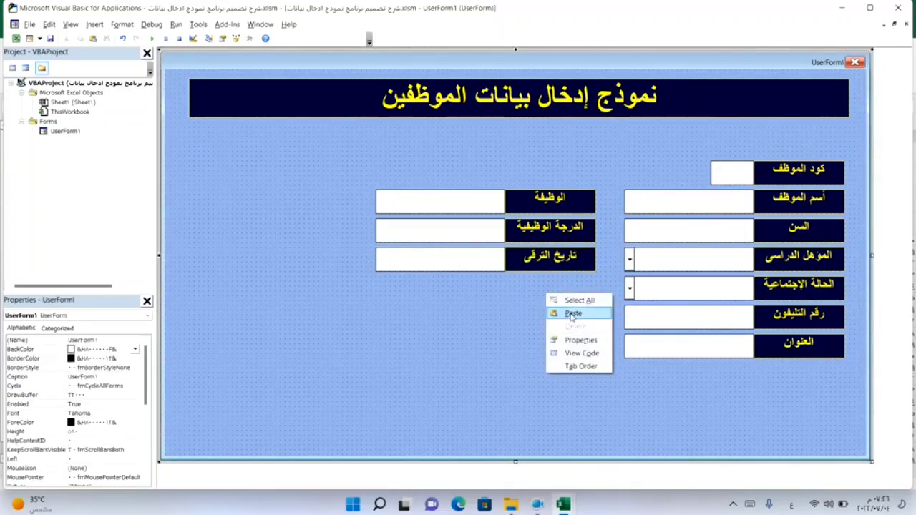
pyautogui.click(572, 314)
pyautogui.moveTo(562, 280); pyautogui.dragTo(532, 302)
pyautogui.click(546, 315)
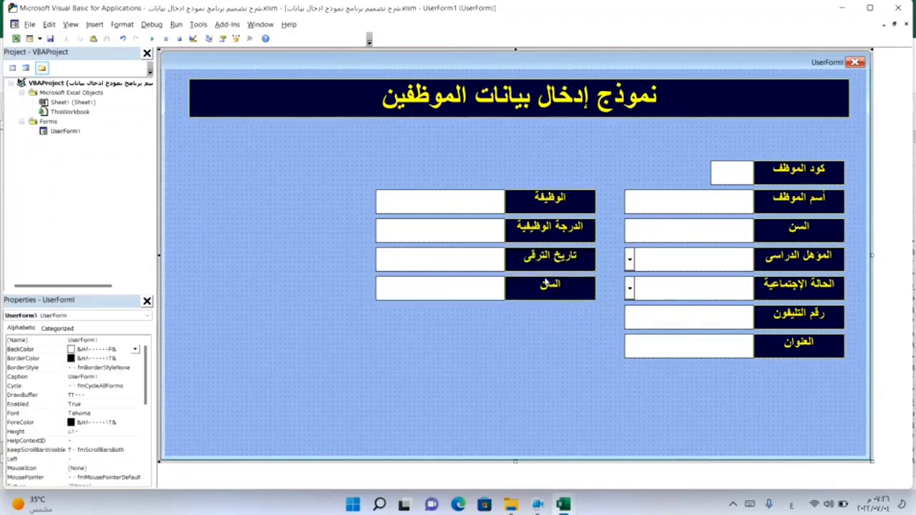
pyautogui.click(548, 288)
pyautogui.click(547, 289)
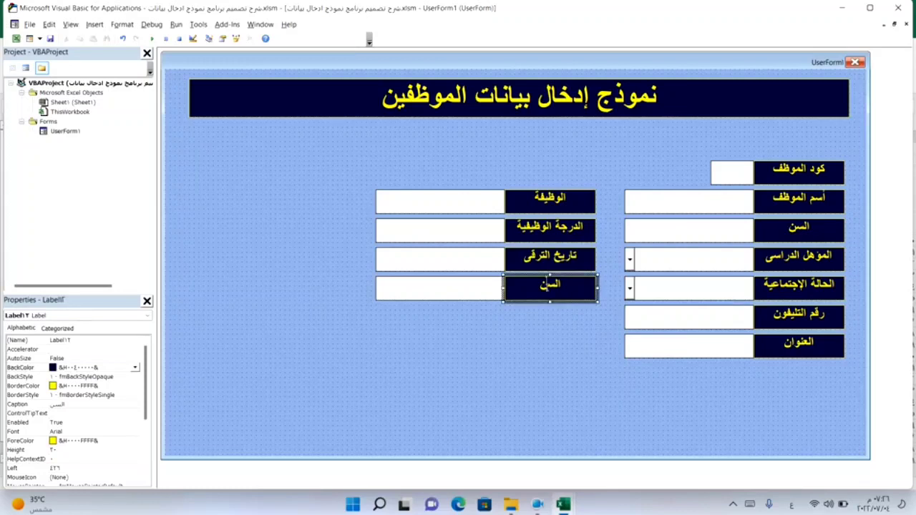
pyautogui.doubleClick(548, 289)
pyautogui.write('المرت')
pyautogui.write('ب')
# - Add a field pair below المرتب captioned الحافز الشهرى
pyautogui.rightClick(516, 351)
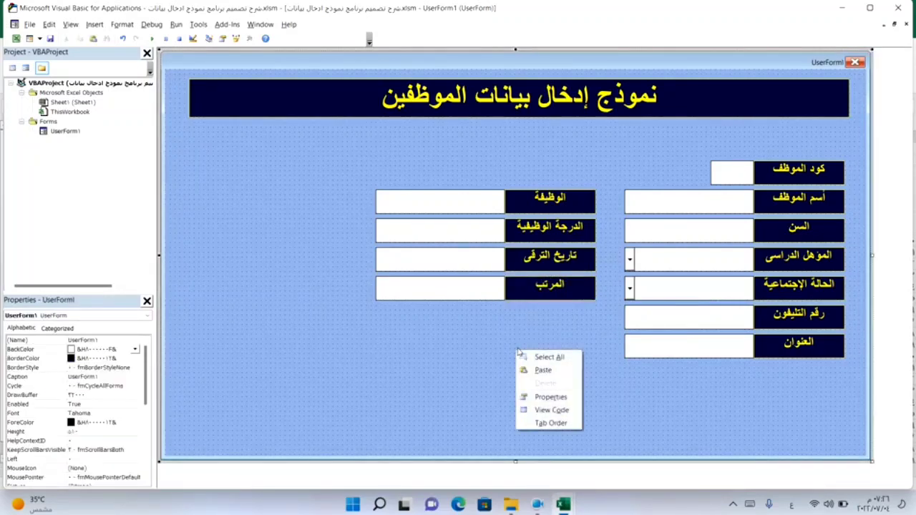
pyautogui.click(544, 371)
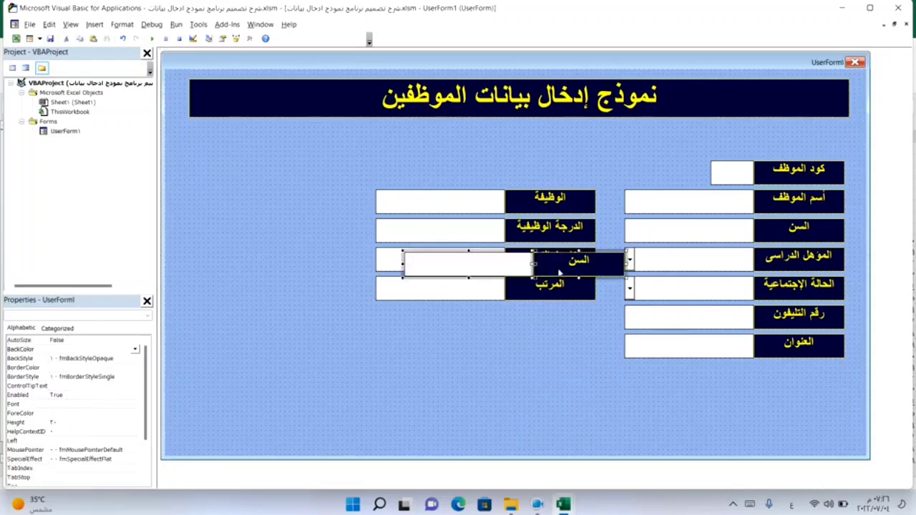
pyautogui.moveTo(560, 270)
pyautogui.mouseDown()
pyautogui.moveTo(507, 339)
pyautogui.moveTo(533, 324)
pyautogui.mouseUp()
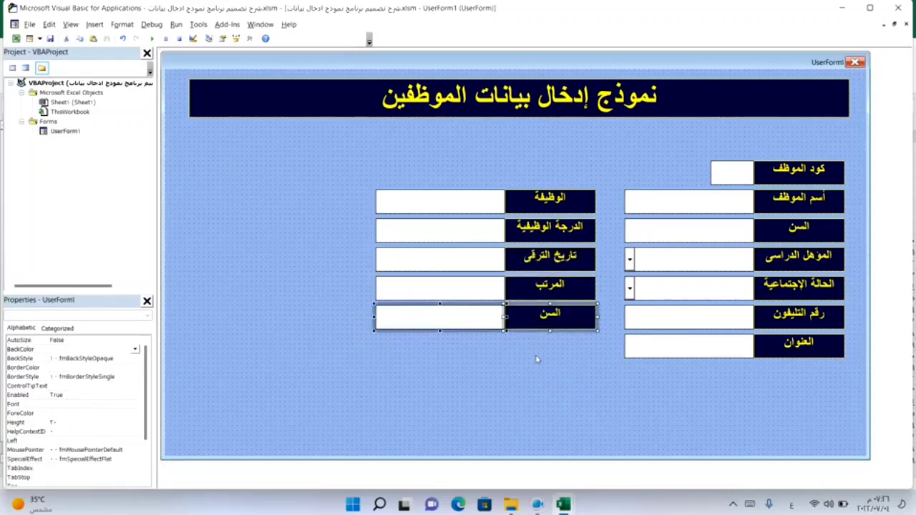
pyautogui.click(538, 360)
pyautogui.click(551, 318)
pyautogui.click(549, 315)
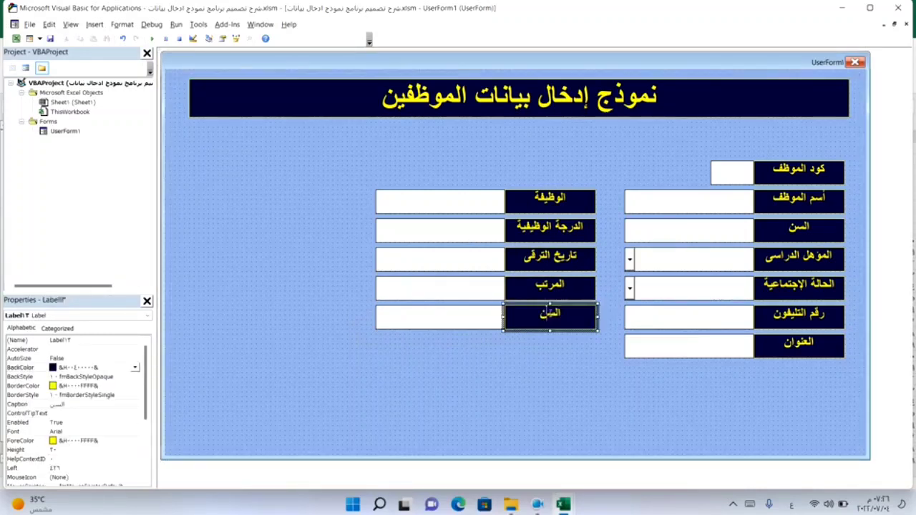
pyautogui.doubleClick(550, 314)
pyautogui.write('ال')
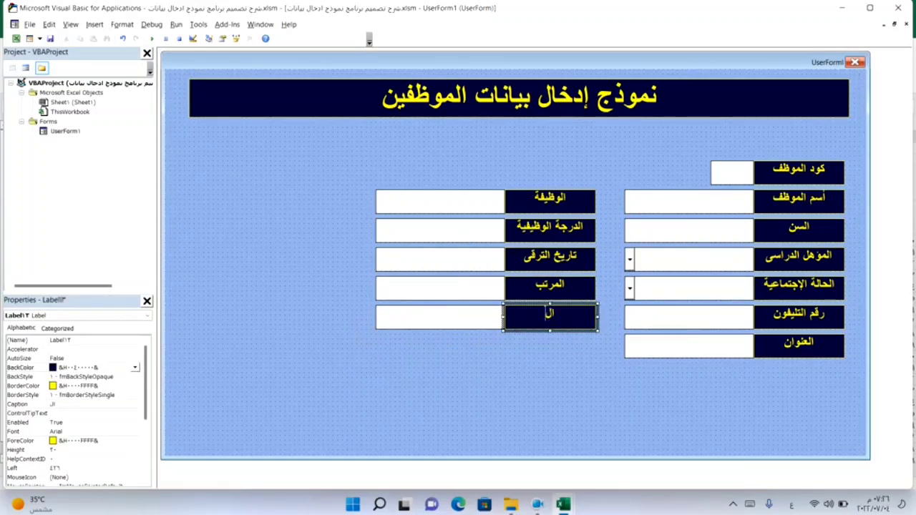
pyautogui.write('حافز ال')
pyautogui.write('شهرى')
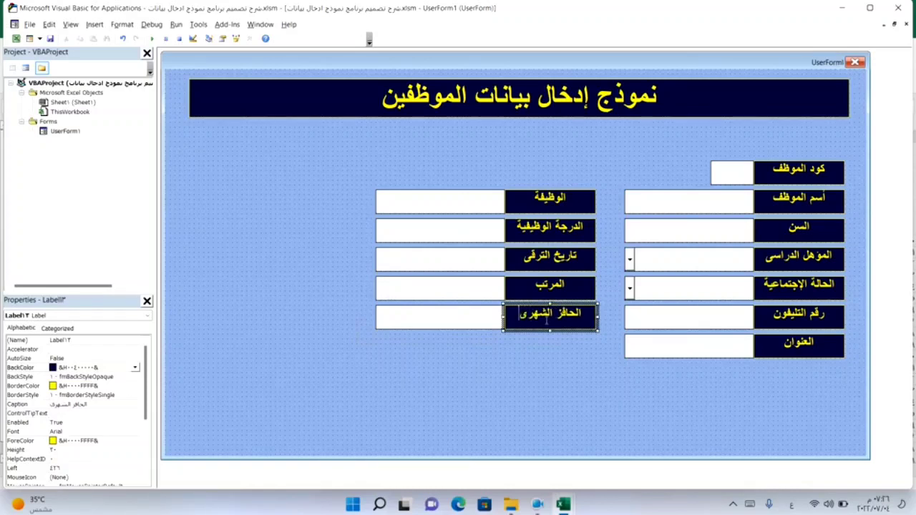
# - Add a final field pair below الحافز الشهرى captioned إجمالى الدخل
pyautogui.rightClick(547, 350)
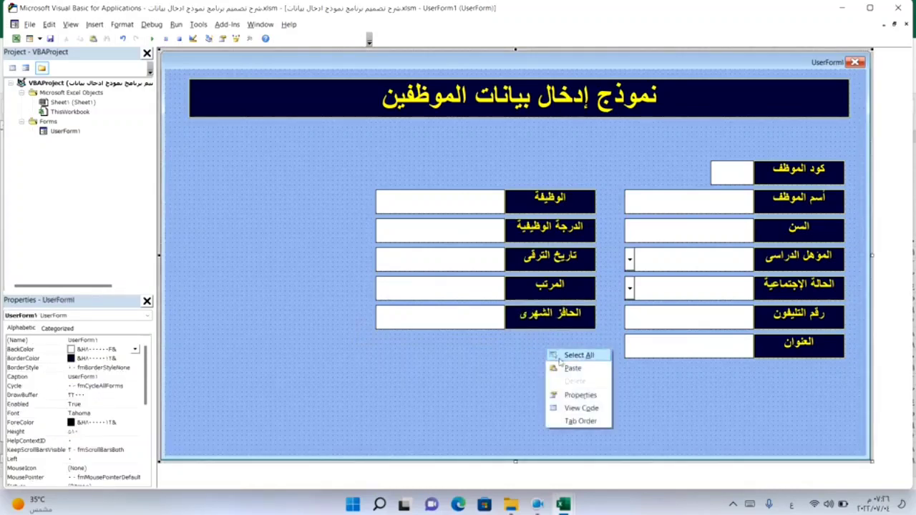
pyautogui.click(573, 369)
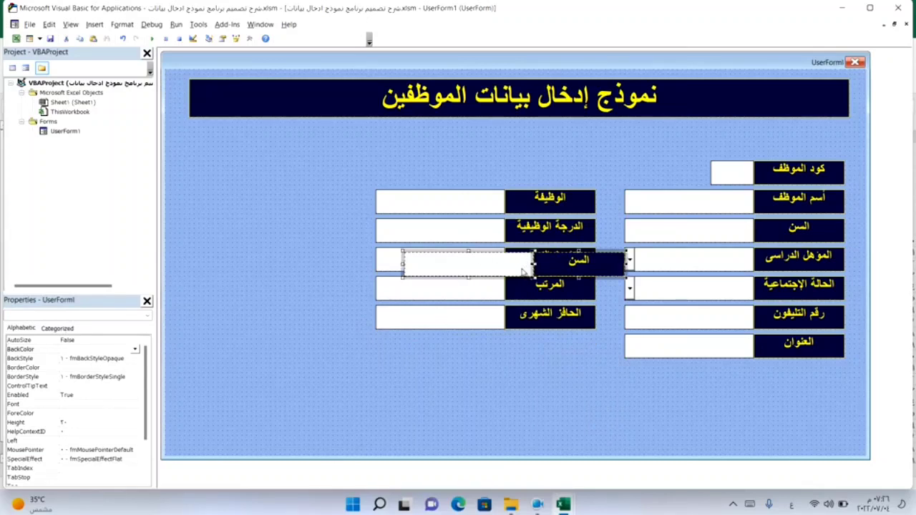
pyautogui.moveTo(530, 268); pyautogui.dragTo(496, 354)
pyautogui.click(569, 406)
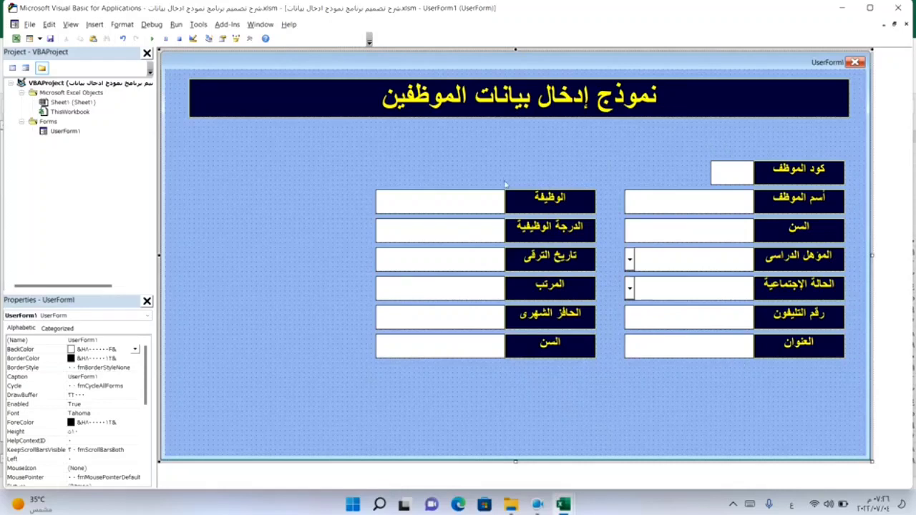
pyautogui.click(551, 352)
pyautogui.click(551, 351)
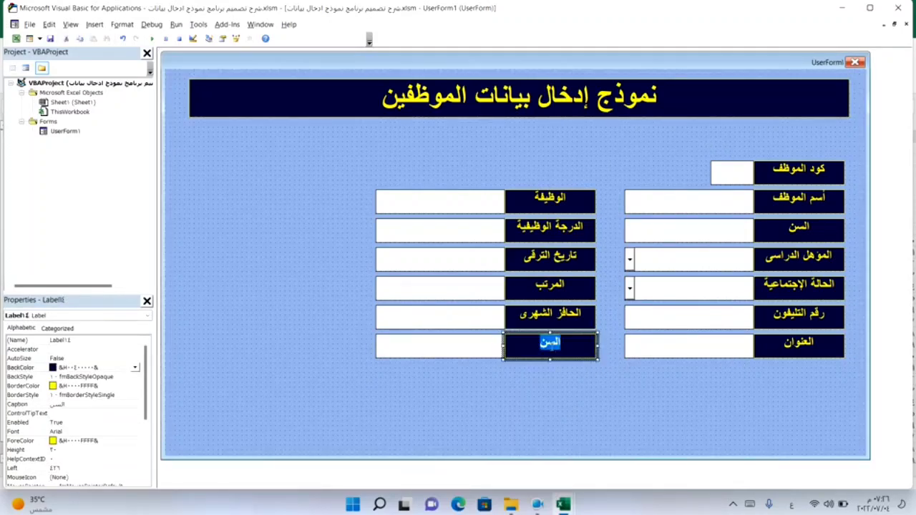
pyautogui.press('BackSpace')
pyautogui.write('إجم')
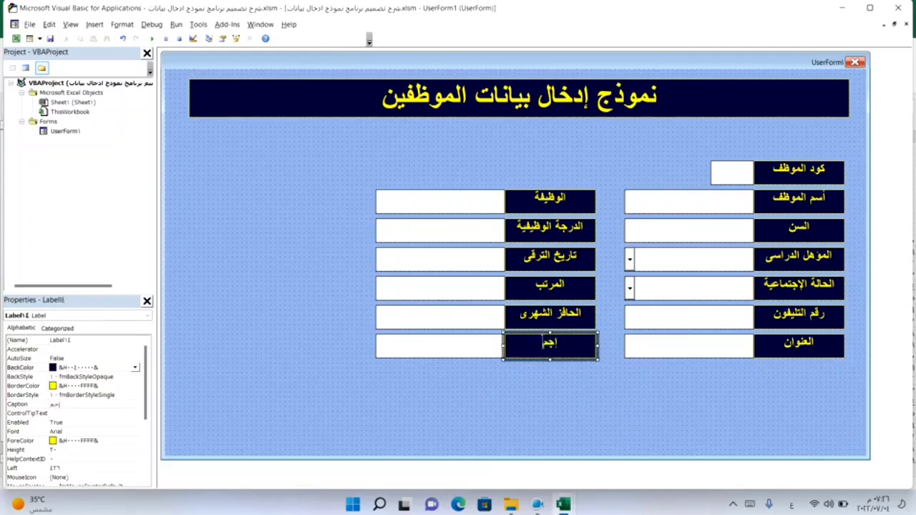
pyautogui.write('الى الدخ')
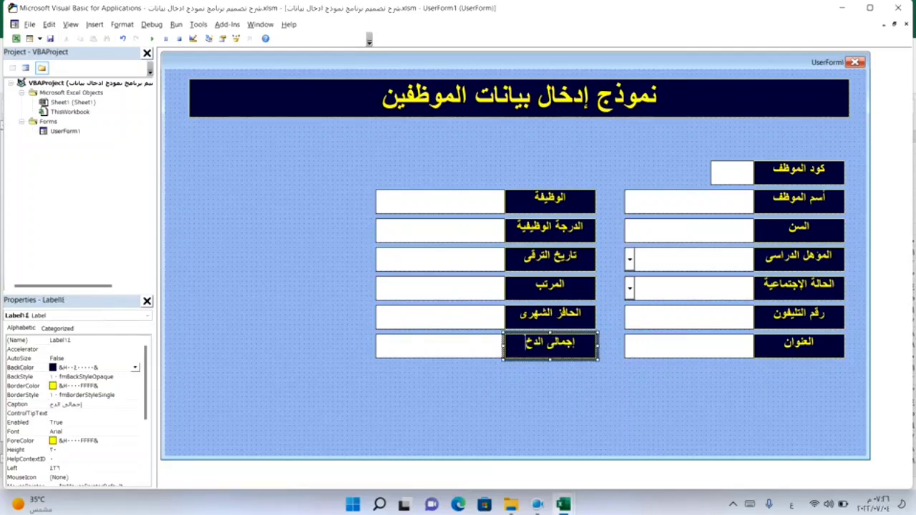
pyautogui.write('ل')
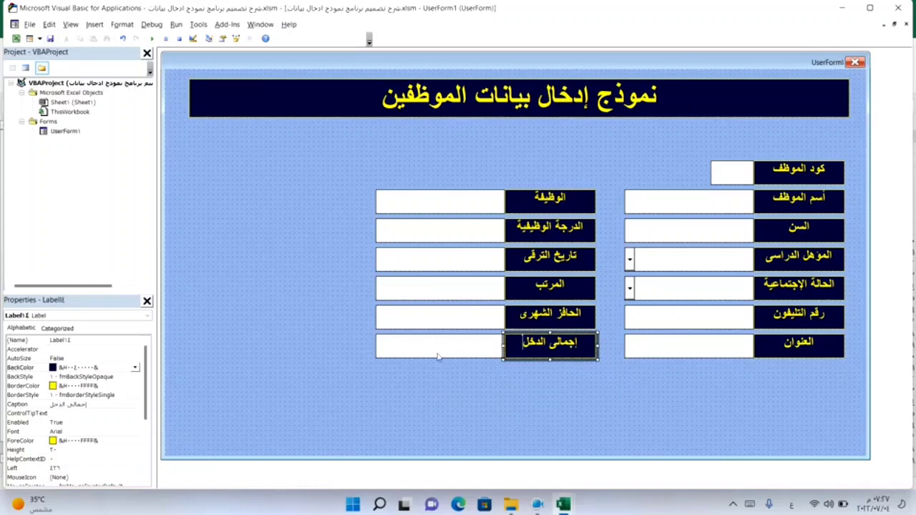
pyautogui.click(460, 402)
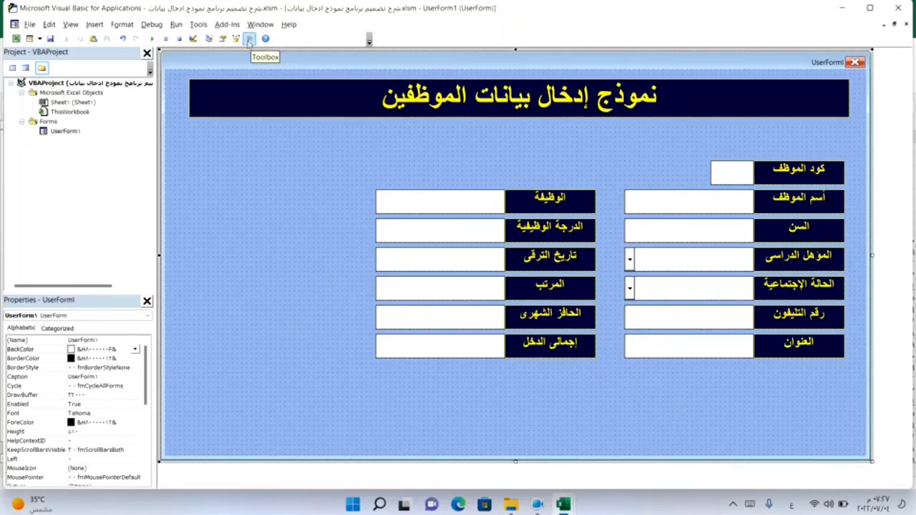
# - Show the Toolbox, move it down-left over the form, and pick the Image control
pyautogui.click(250, 40)
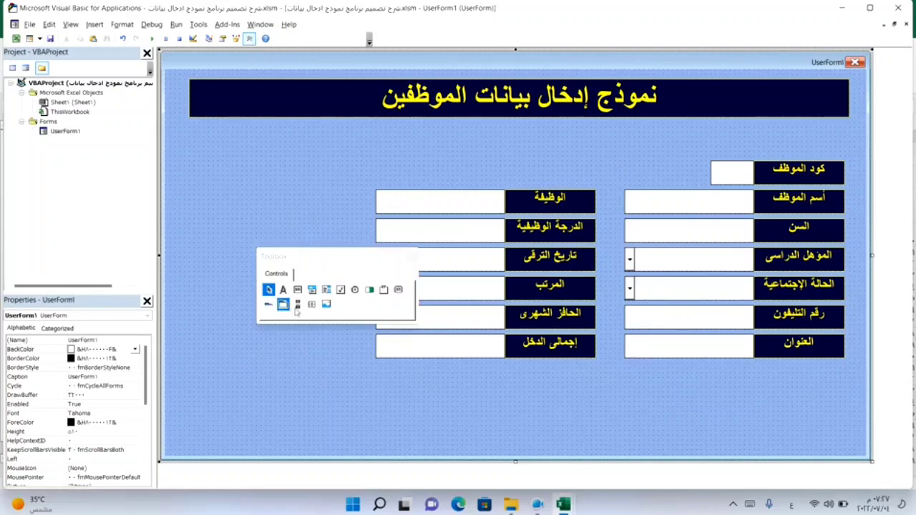
pyautogui.moveTo(348, 256); pyautogui.dragTo(276, 348)
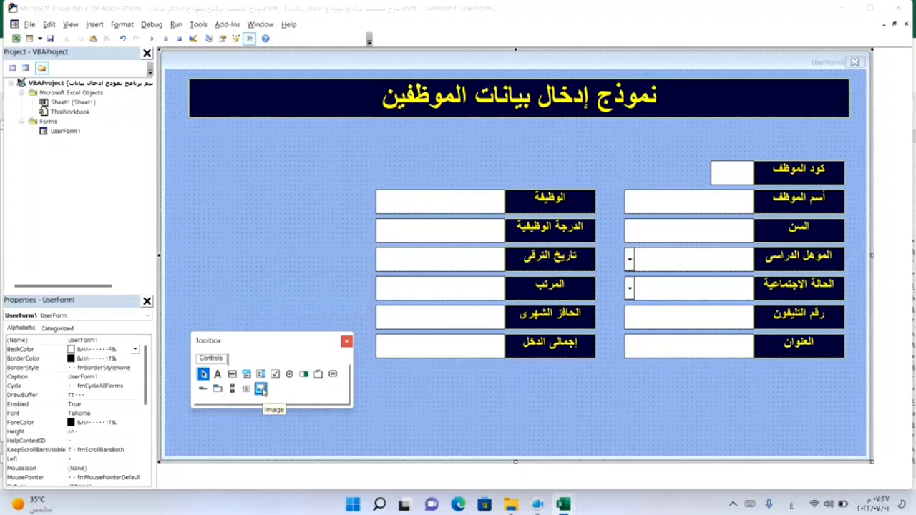
pyautogui.click(262, 390)
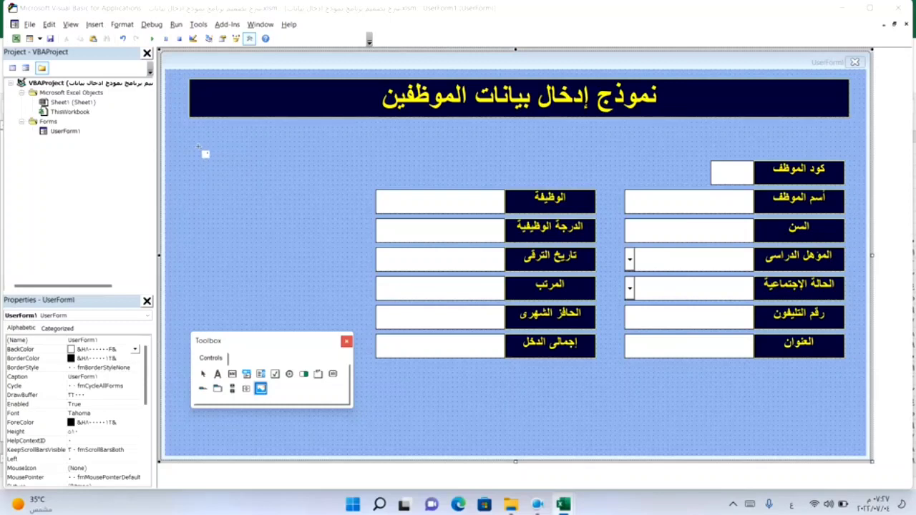
# - Draw an image box at the form's upper left
pyautogui.moveTo(198, 147); pyautogui.dragTo(342, 266)
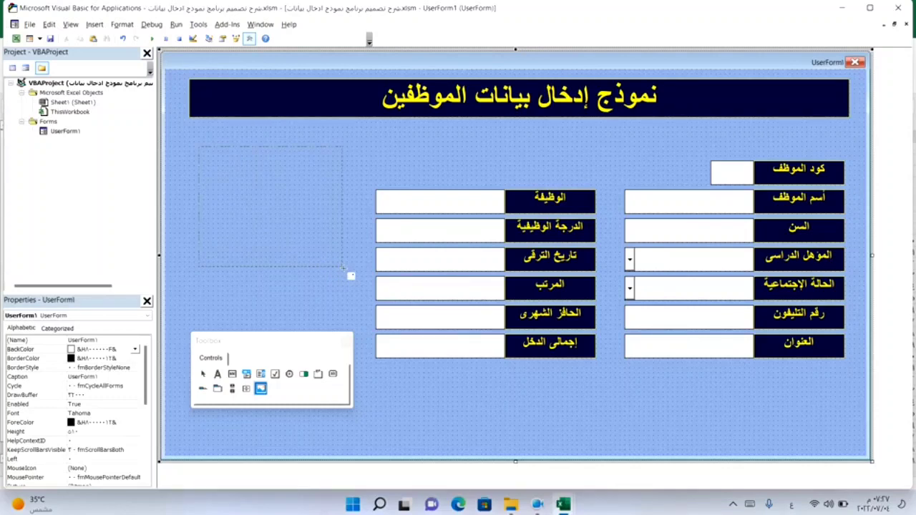
pyautogui.moveTo(343, 268); pyautogui.dragTo(344, 268)
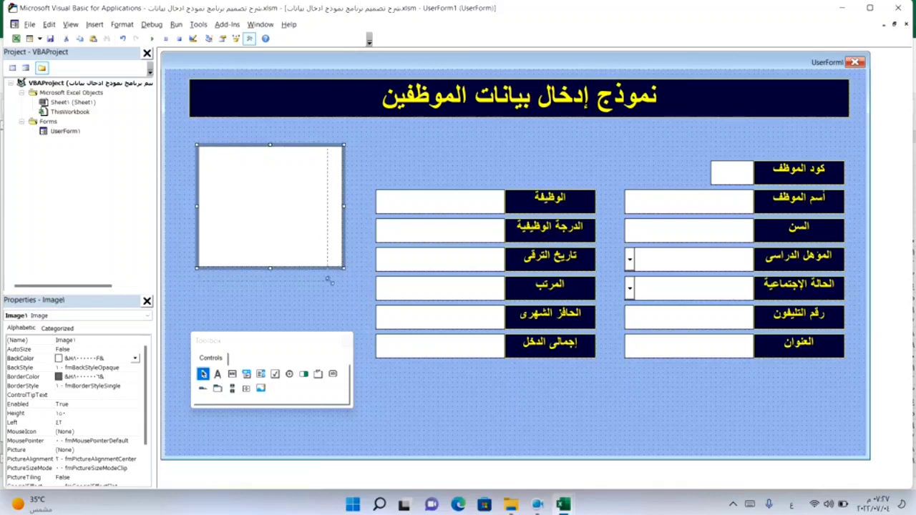
pyautogui.moveTo(344, 268); pyautogui.dragTo(339, 263)
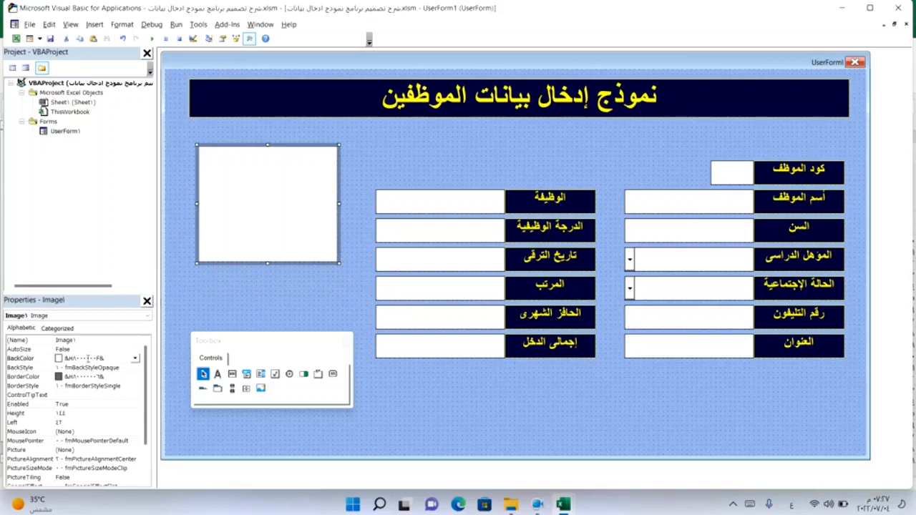
# - Set the image box Height and Width to 162 and nudge it slightly right
pyautogui.doubleClick(76, 413)
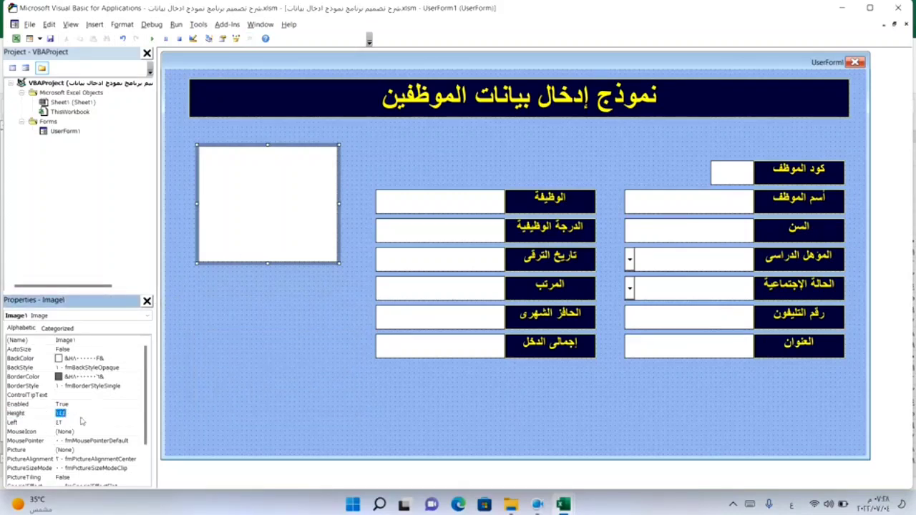
pyautogui.write('2')
pyautogui.press('Return')
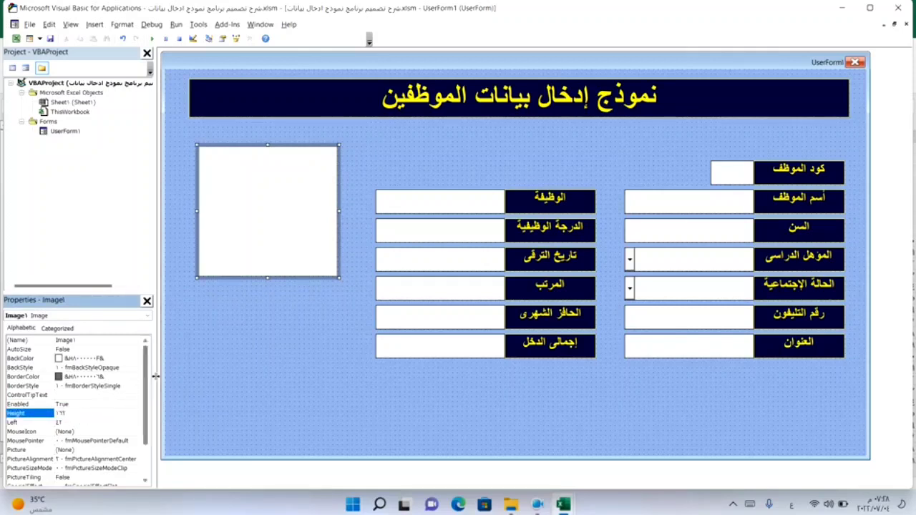
pyautogui.moveTo(144, 390); pyautogui.dragTo(143, 423)
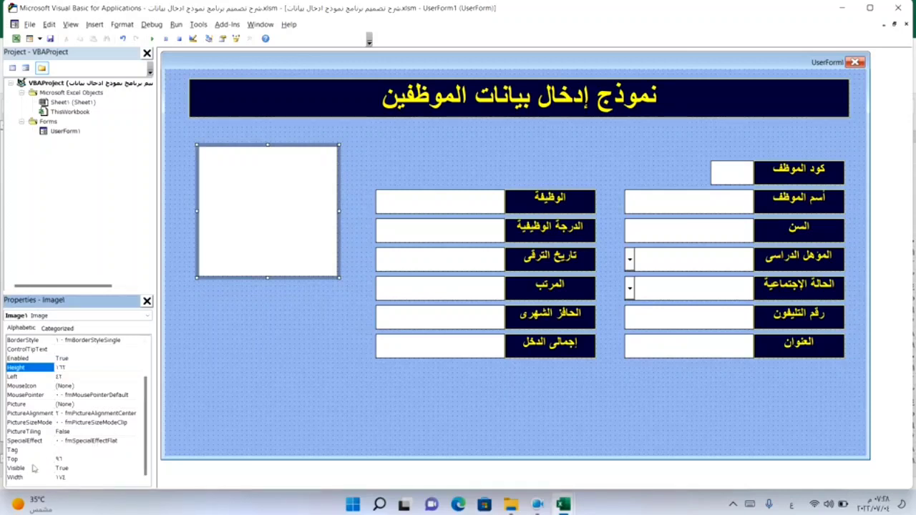
pyautogui.click(70, 480)
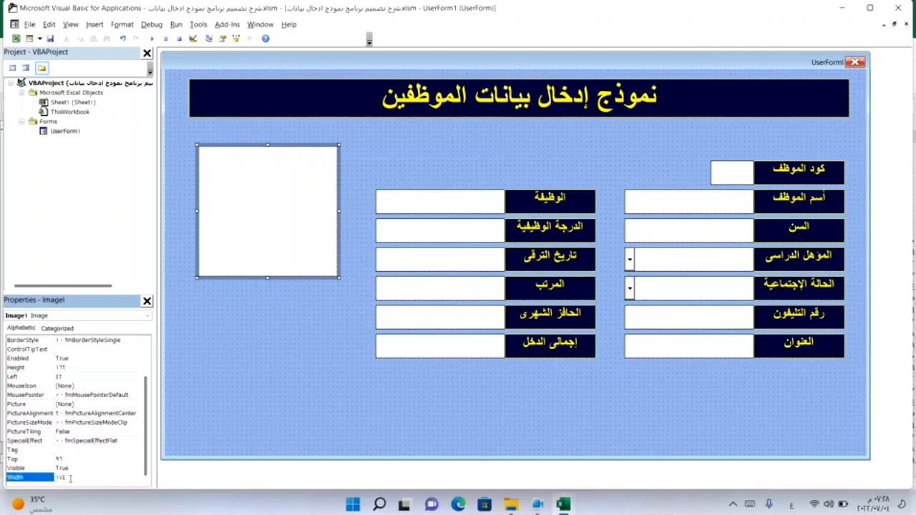
pyautogui.click(70, 479)
pyautogui.write('16')
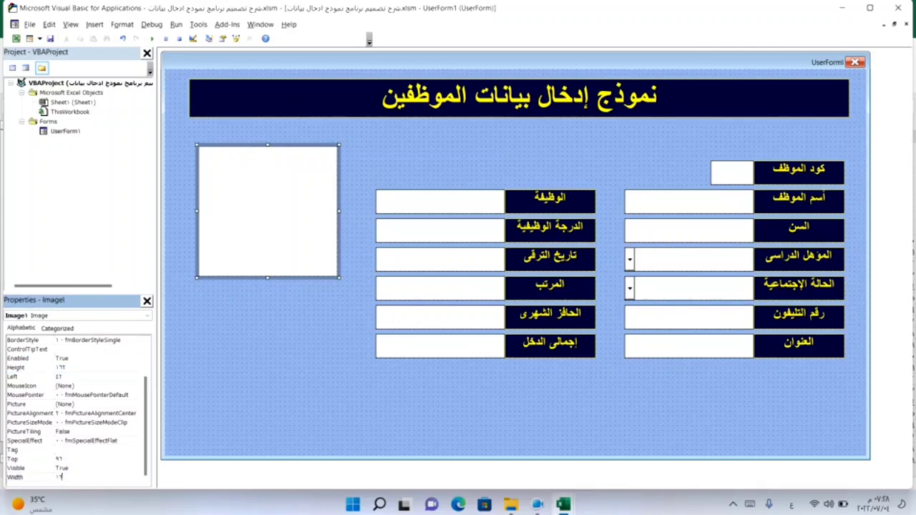
pyautogui.press('Return')
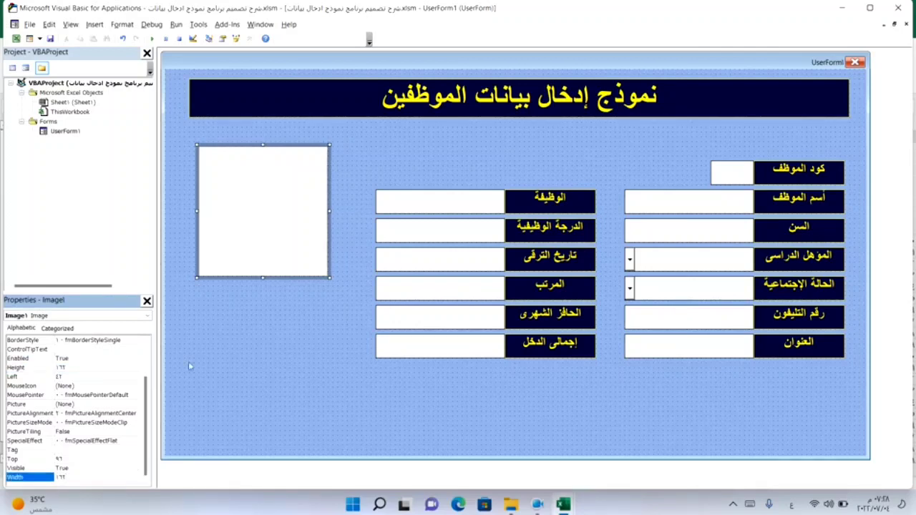
pyautogui.moveTo(257, 209); pyautogui.dragTo(264, 212)
pyautogui.click(289, 303)
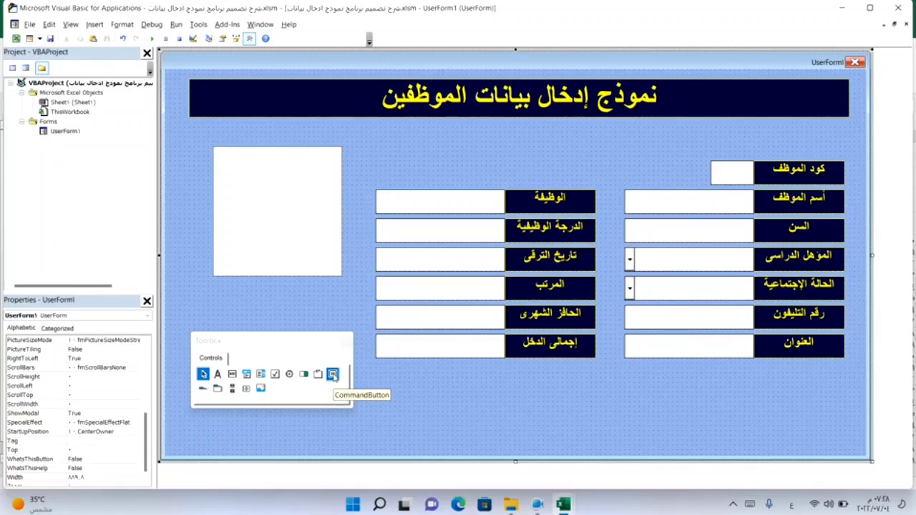
# - Draw a command button under the photo box and caption it تحميل صورة
pyautogui.click(333, 374)
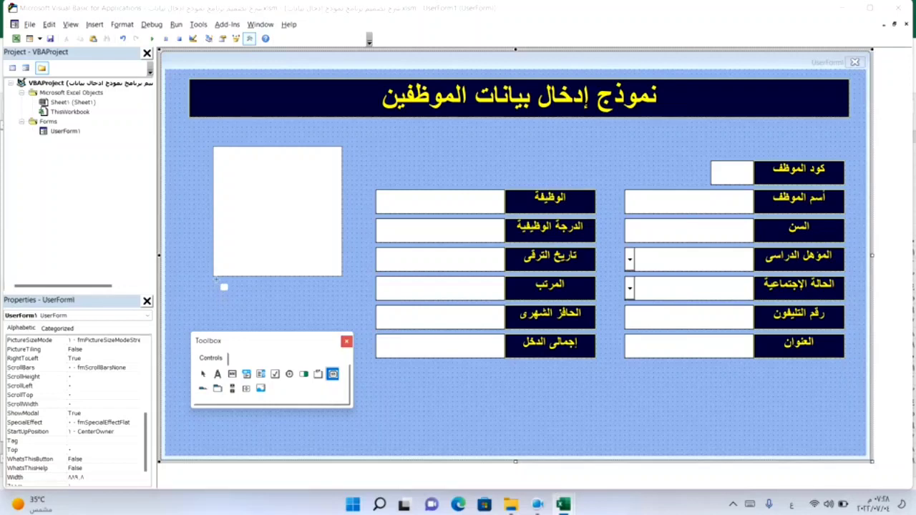
pyautogui.moveTo(215, 280)
pyautogui.mouseDown()
pyautogui.moveTo(355, 308)
pyautogui.moveTo(345, 300)
pyautogui.mouseUp()
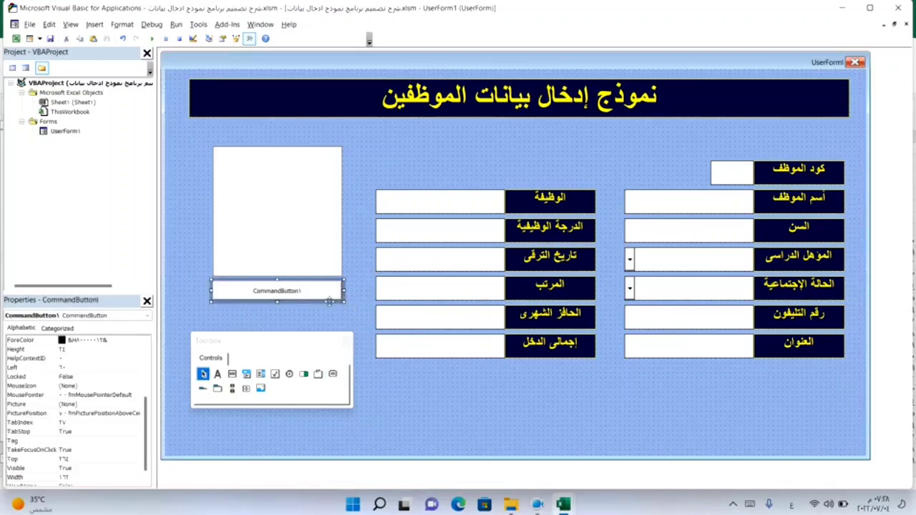
pyautogui.click(276, 292)
pyautogui.doubleClick(275, 291)
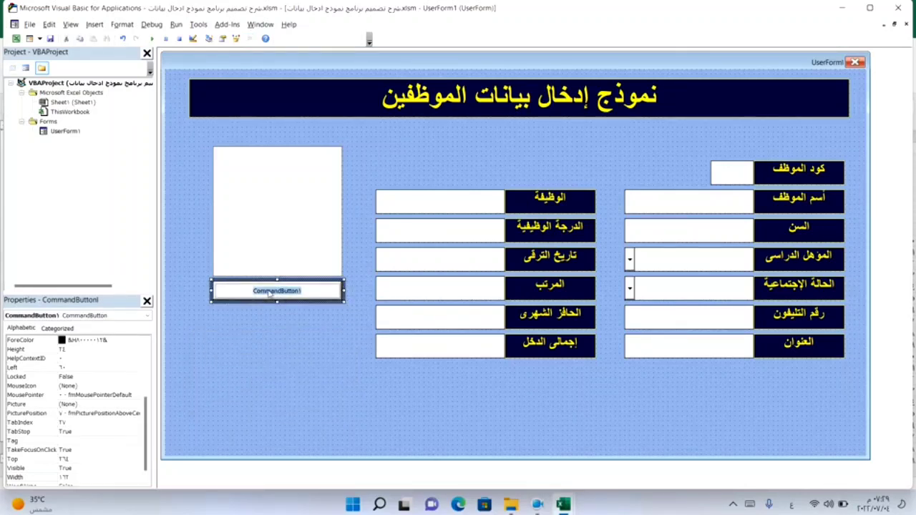
pyautogui.press('BackSpace')
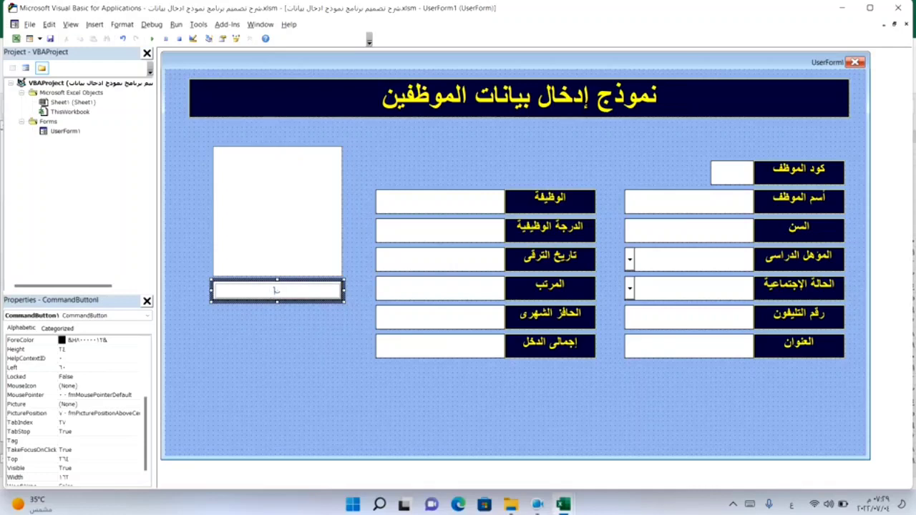
pyautogui.write('تحميل')
pyautogui.write(' صورة')
pyautogui.click(240, 341)
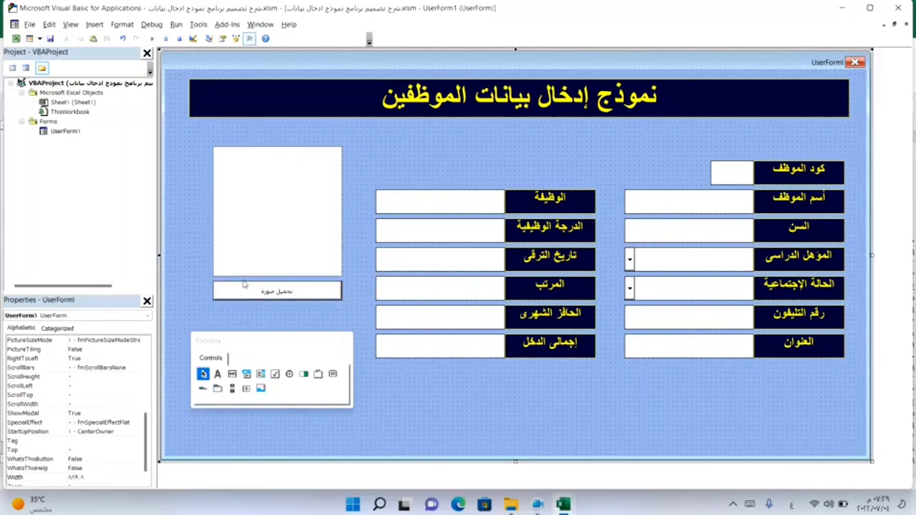
pyautogui.click(347, 342)
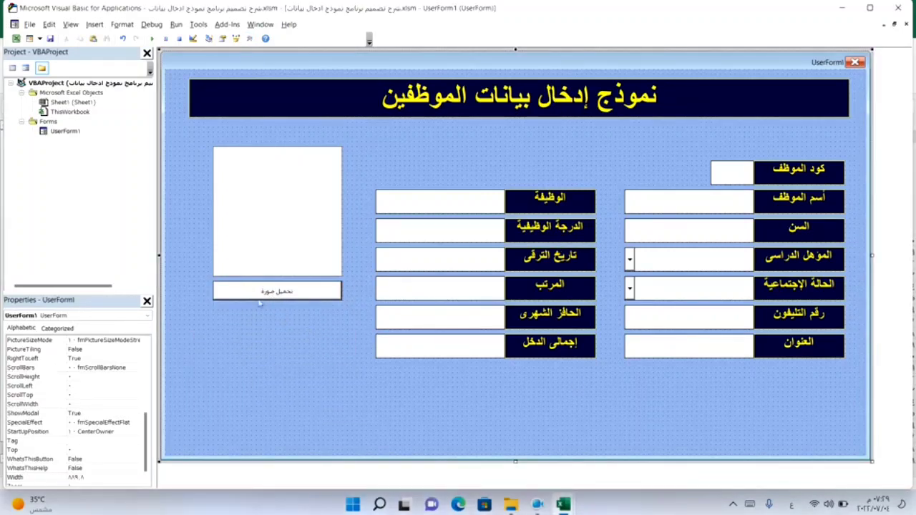
pyautogui.click(243, 293)
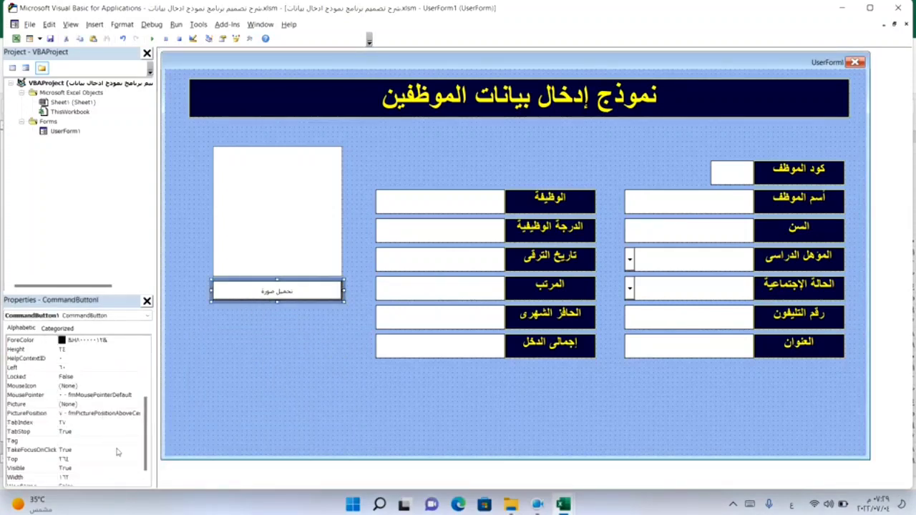
pyautogui.moveTo(146, 433); pyautogui.dragTo(137, 383)
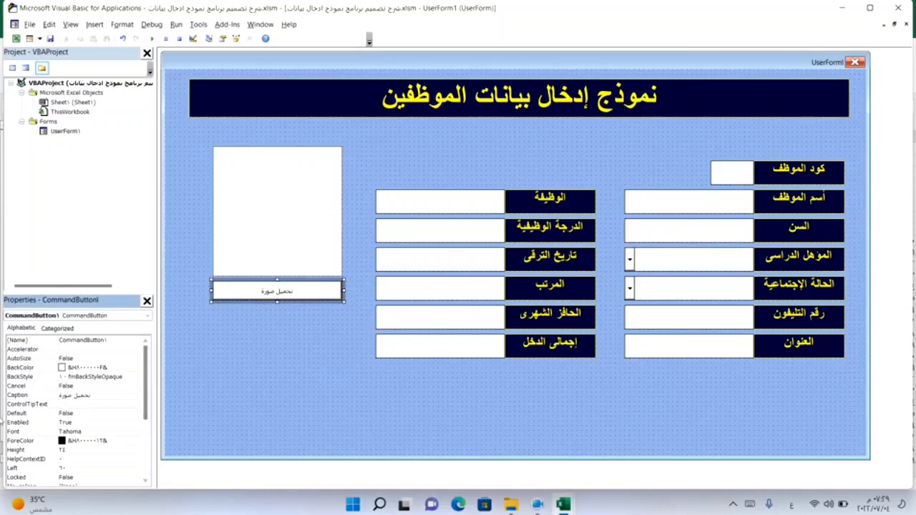
# - Set the button's caption font to Arial, Bold, size 18
pyautogui.click(131, 432)
pyautogui.click(135, 432)
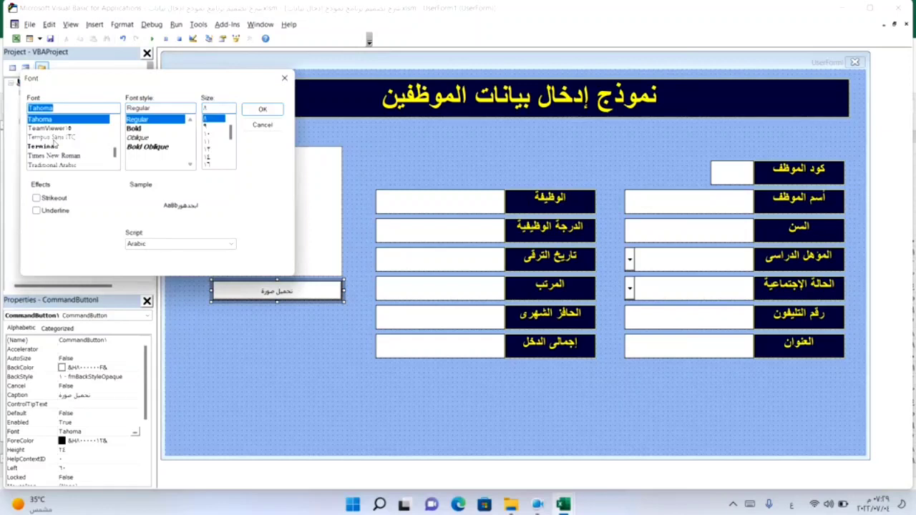
pyautogui.hotkey('alt', 'shift')
pyautogui.write('ar')
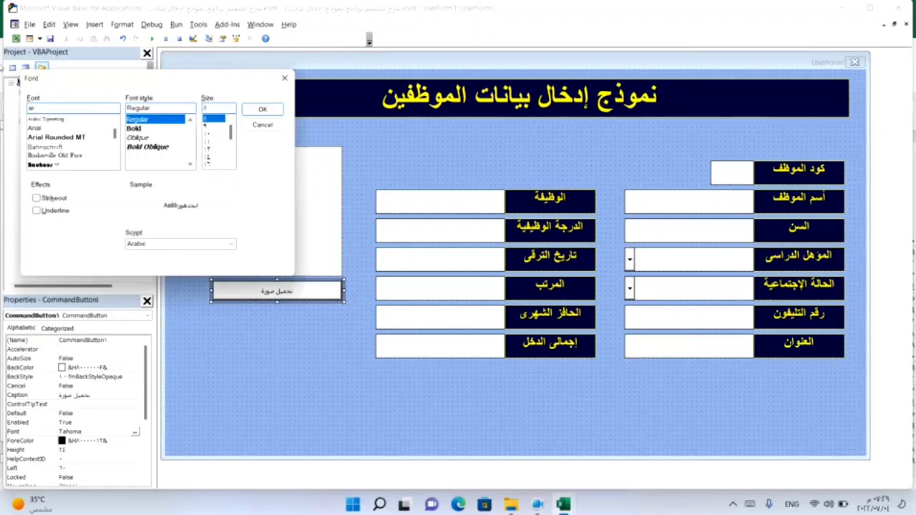
pyautogui.click(33, 128)
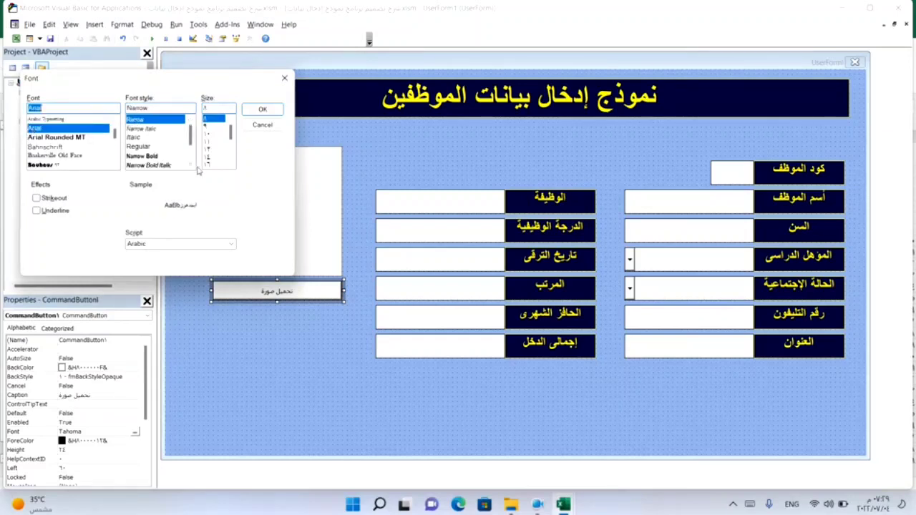
pyautogui.scroll(-2, 172, 150)
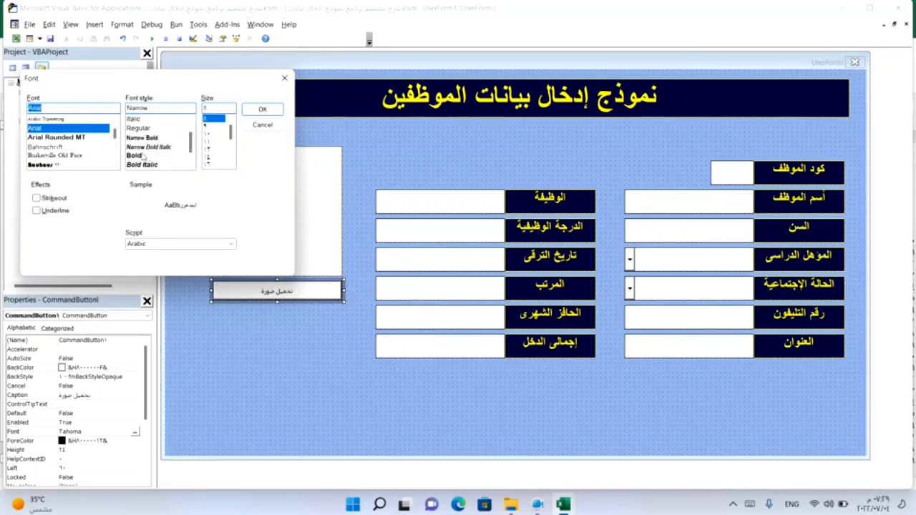
pyautogui.click(144, 155)
pyautogui.click(231, 165)
pyautogui.click(230, 165)
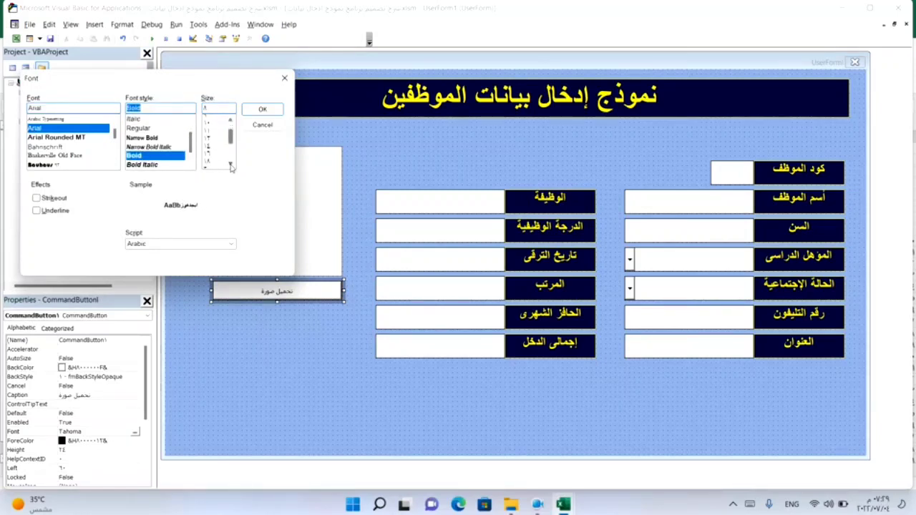
pyautogui.click(211, 158)
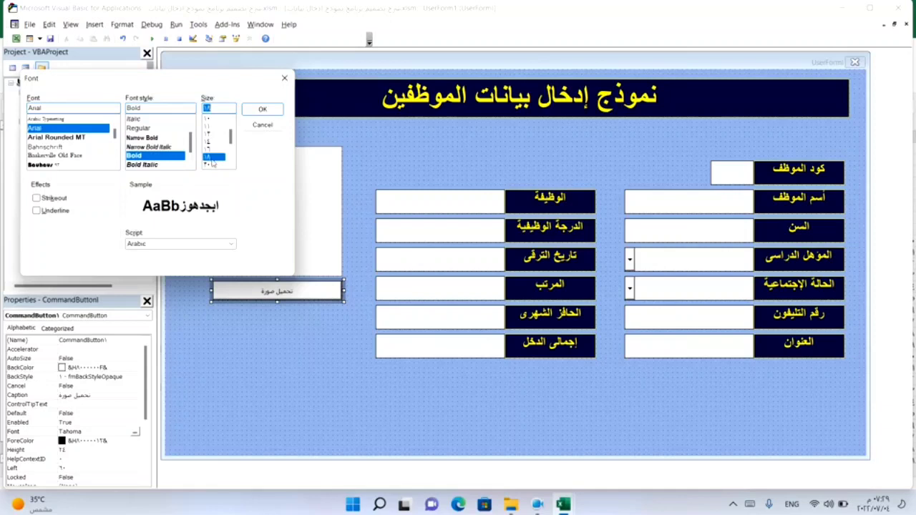
pyautogui.click(258, 111)
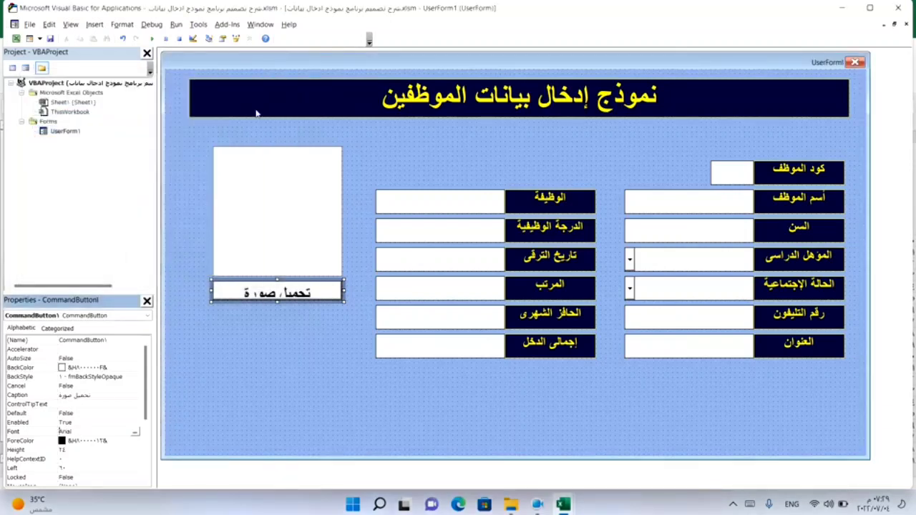
# - Stretch the button taller, to height 30, so the caption shows fully
pyautogui.click(278, 302)
pyautogui.moveTo(278, 302); pyautogui.dragTo(279, 307)
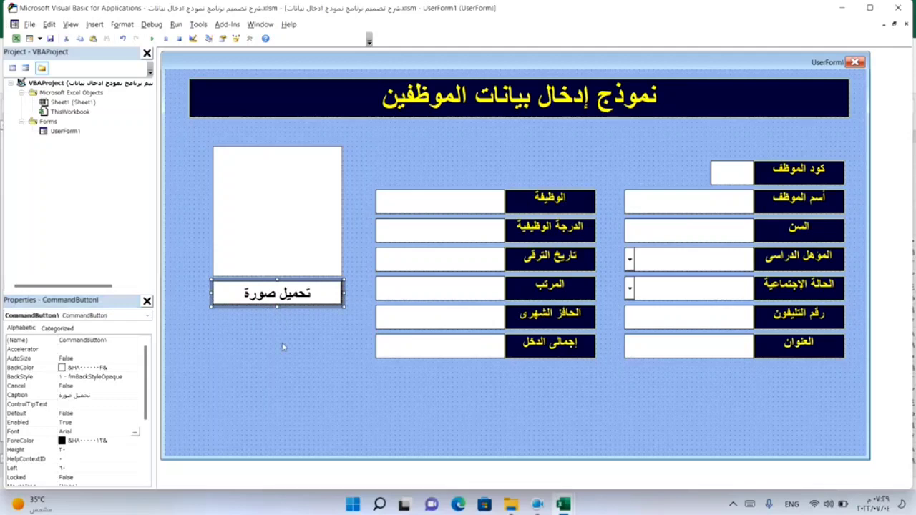
pyautogui.click(283, 347)
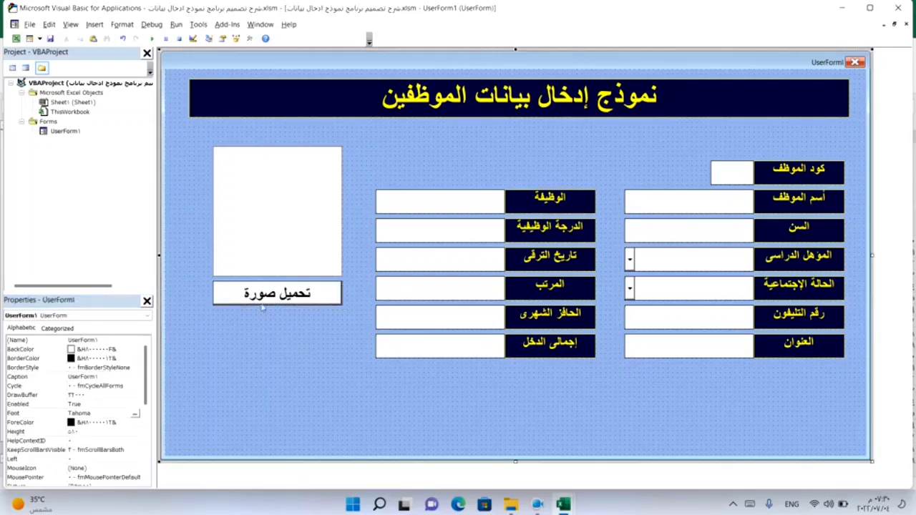
pyautogui.click(320, 303)
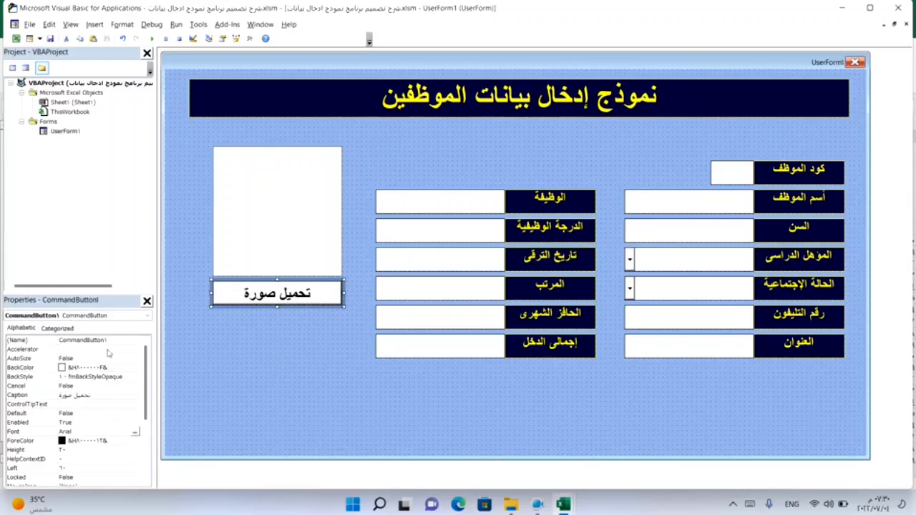
# - Set the button's BackColor to dark red and ForeColor to yellow from the Palette
pyautogui.click(123, 368)
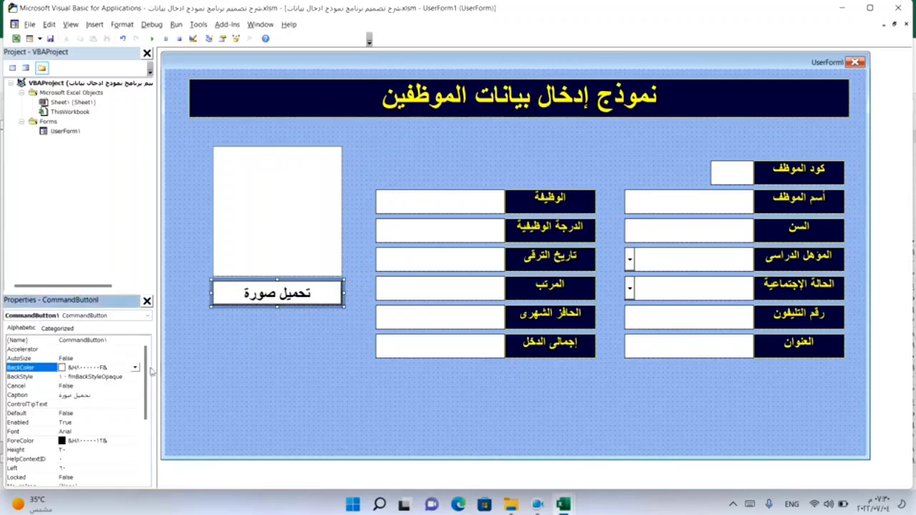
pyautogui.click(134, 368)
pyautogui.click(41, 379)
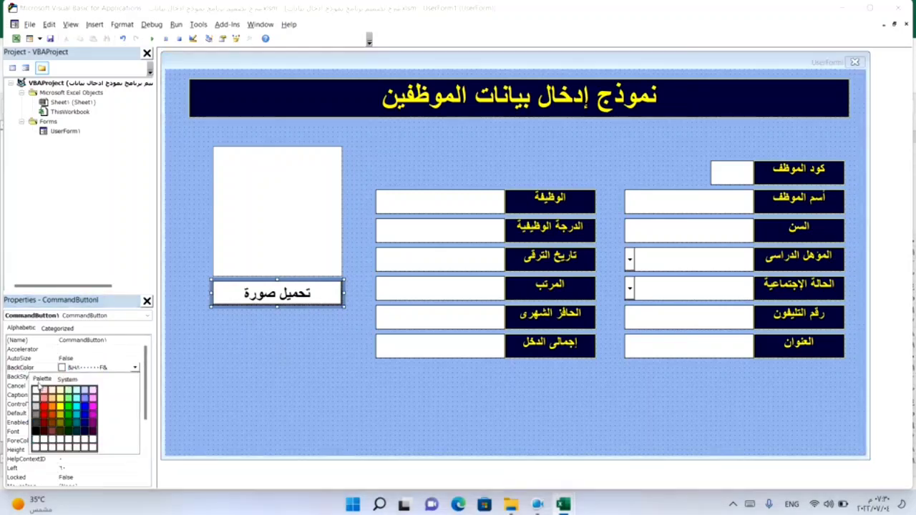
pyautogui.click(44, 432)
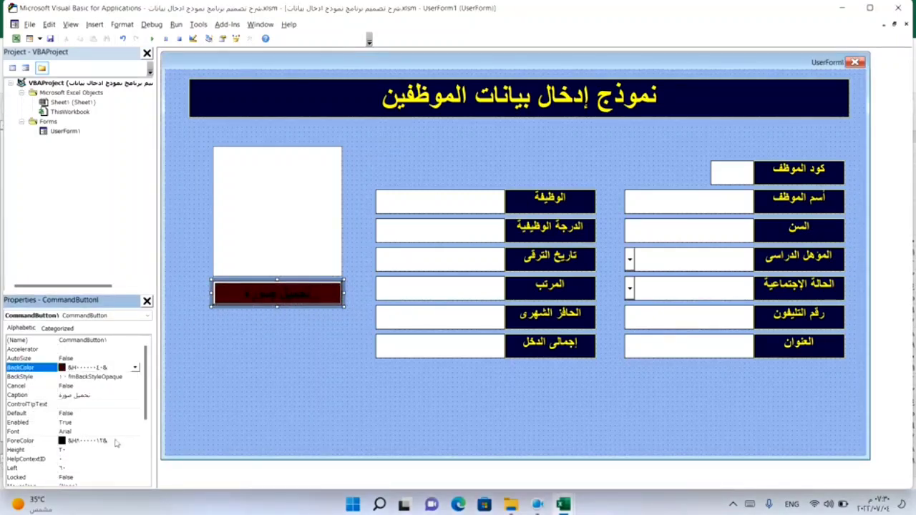
pyautogui.click(135, 441)
pyautogui.click(134, 441)
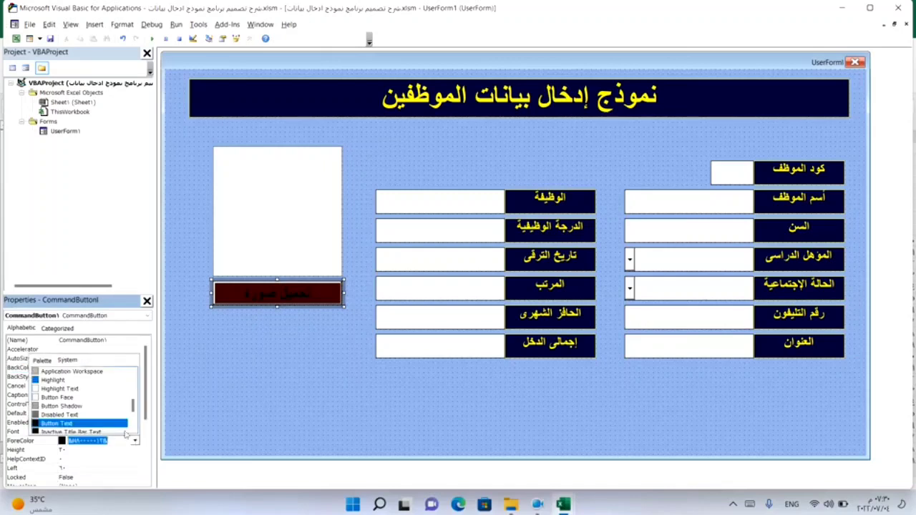
pyautogui.click(39, 360)
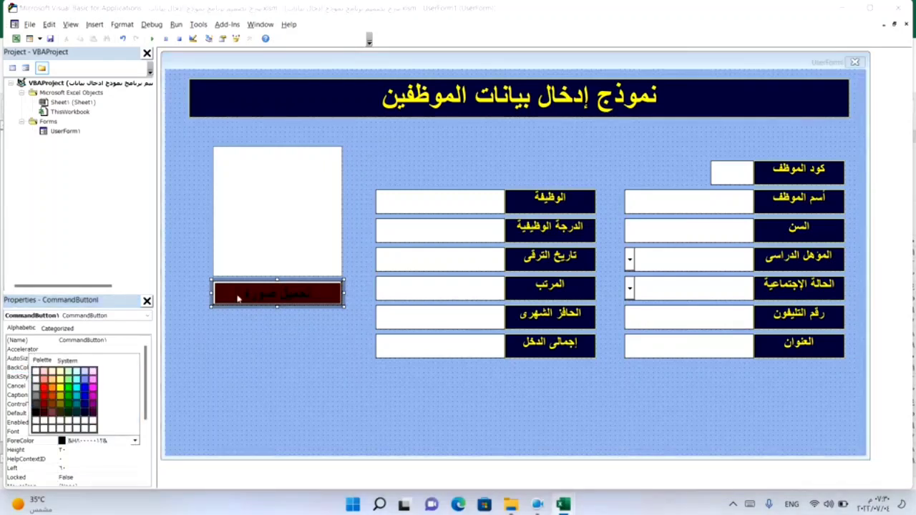
pyautogui.click(60, 388)
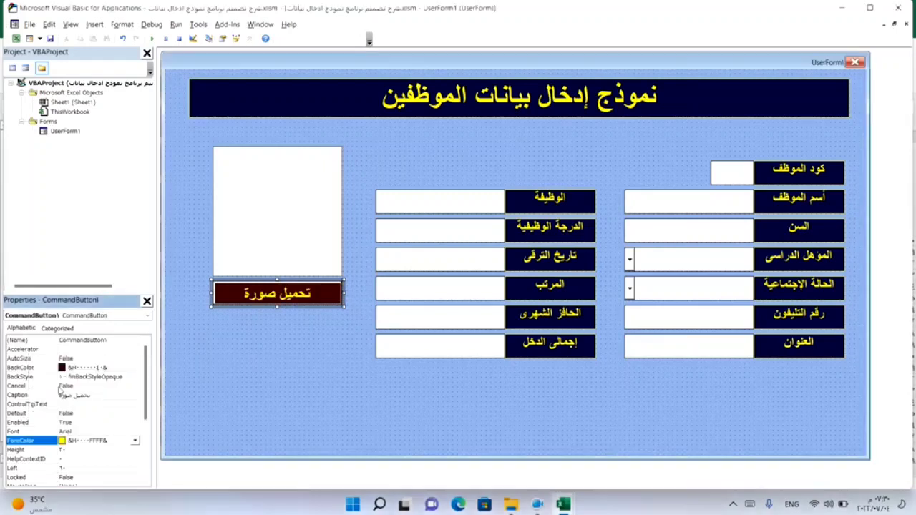
pyautogui.click(308, 354)
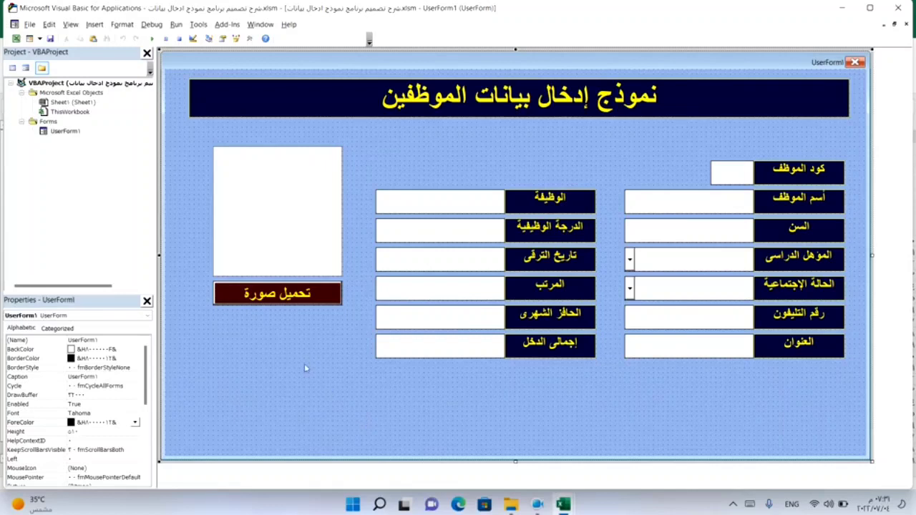
# - Draw a wide frame across the bottom of the form using the Toolbox Frame control
pyautogui.click(249, 39)
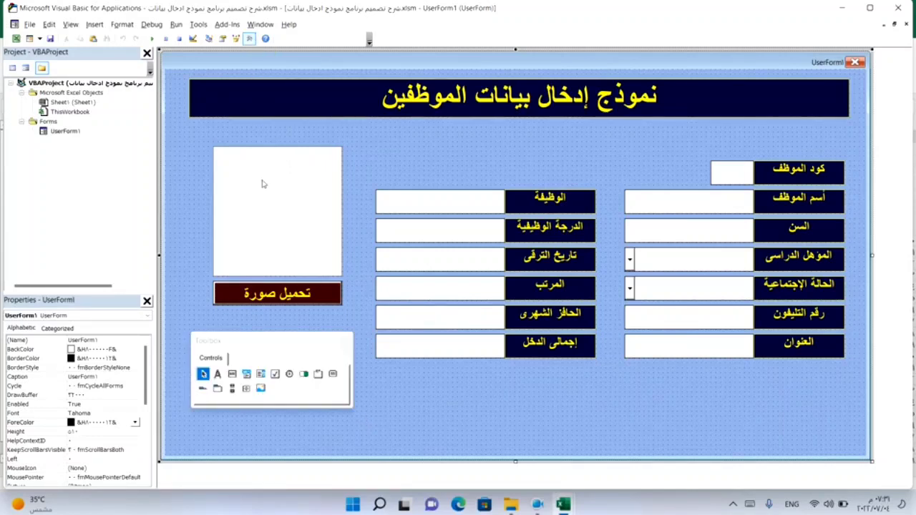
pyautogui.click(320, 376)
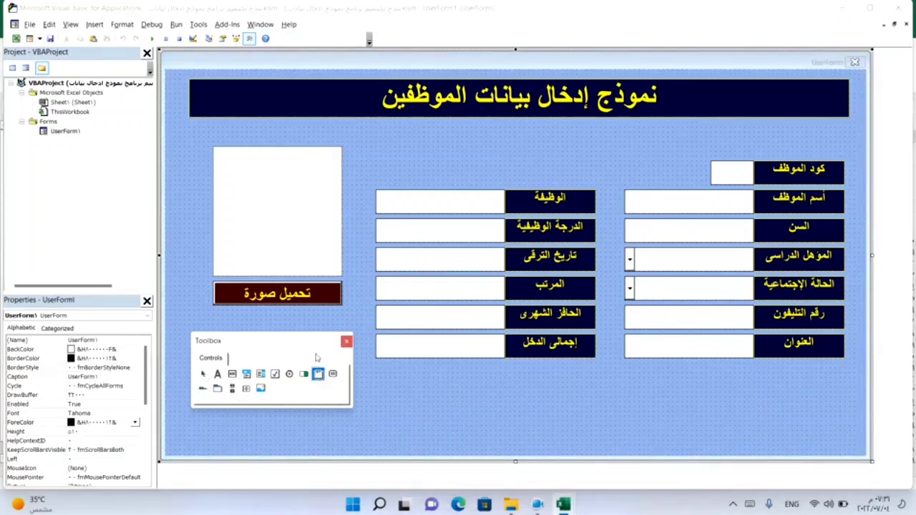
pyautogui.moveTo(316, 345); pyautogui.dragTo(323, 197)
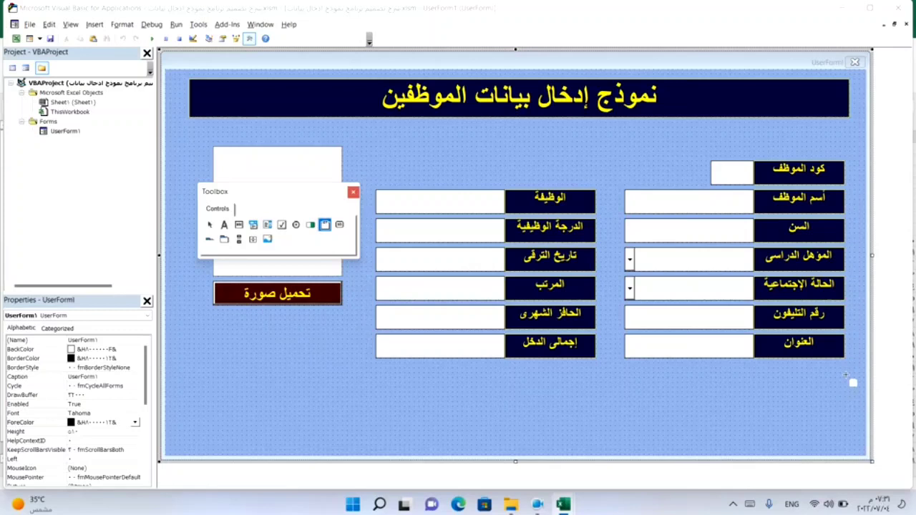
pyautogui.moveTo(848, 381)
pyautogui.mouseDown()
pyautogui.moveTo(187, 435)
pyautogui.moveTo(194, 448)
pyautogui.moveTo(188, 437)
pyautogui.mouseUp()
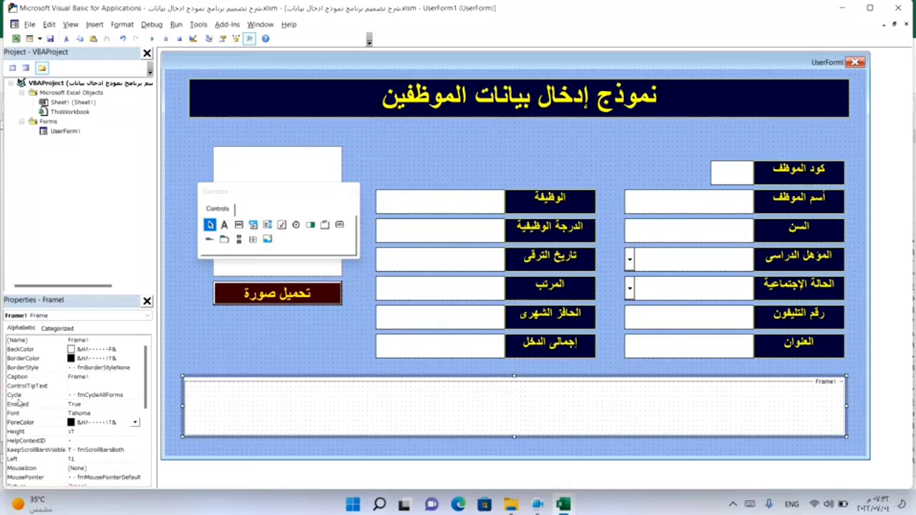
# - Clear Frame1's caption and set its height to 78
pyautogui.click(102, 377)
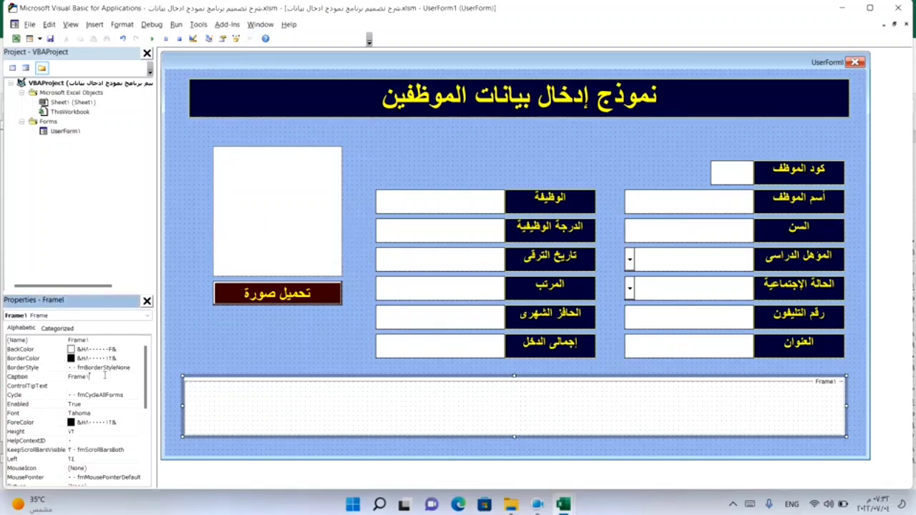
pyautogui.press('BackSpace')
pyautogui.press('BackSpace')
pyautogui.press('BackSpace')
pyautogui.press('BackSpace')
pyautogui.press('BackSpace')
pyautogui.press('BackSpace')
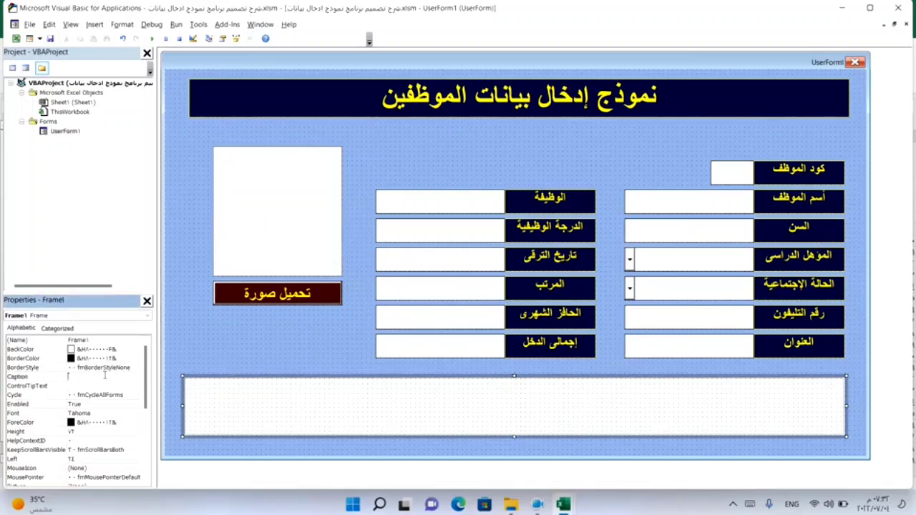
pyautogui.press('Return')
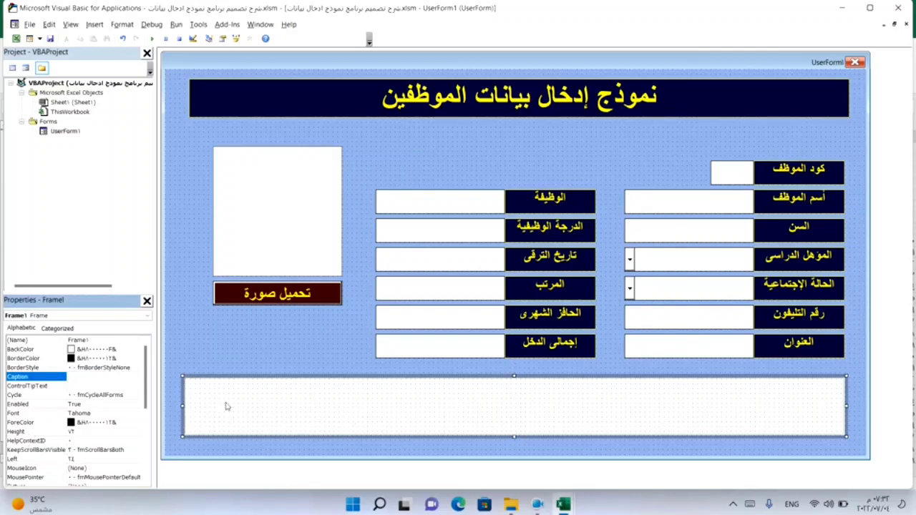
pyautogui.doubleClick(79, 432)
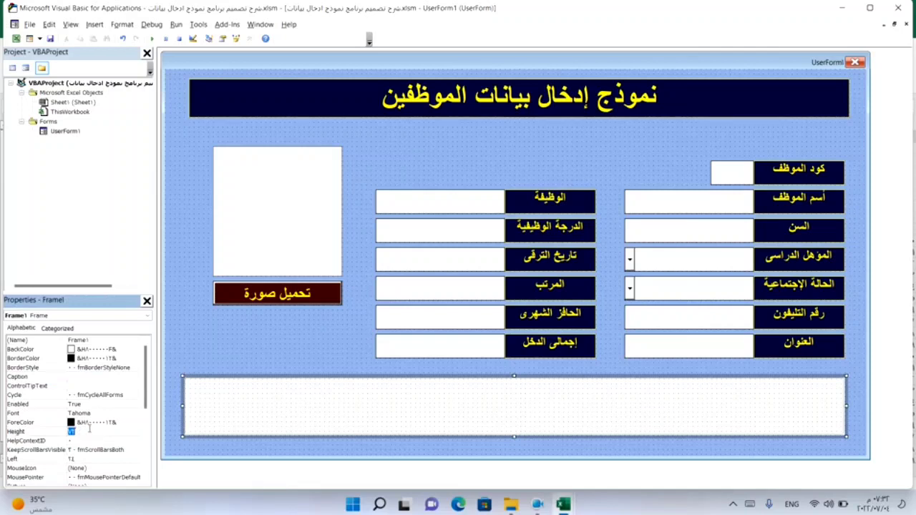
pyautogui.write('7')
pyautogui.press('Return')
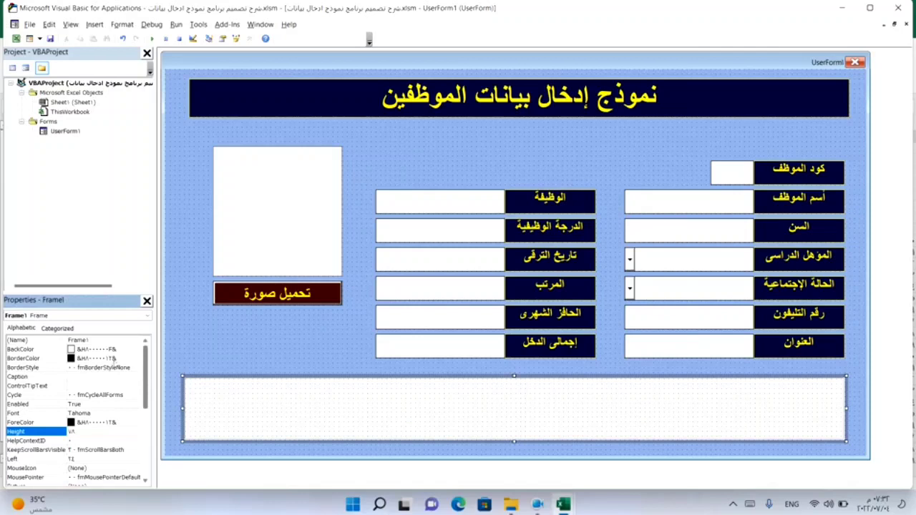
# - Set Frame1's BackColor to dark navy from the Palette
pyautogui.click(132, 351)
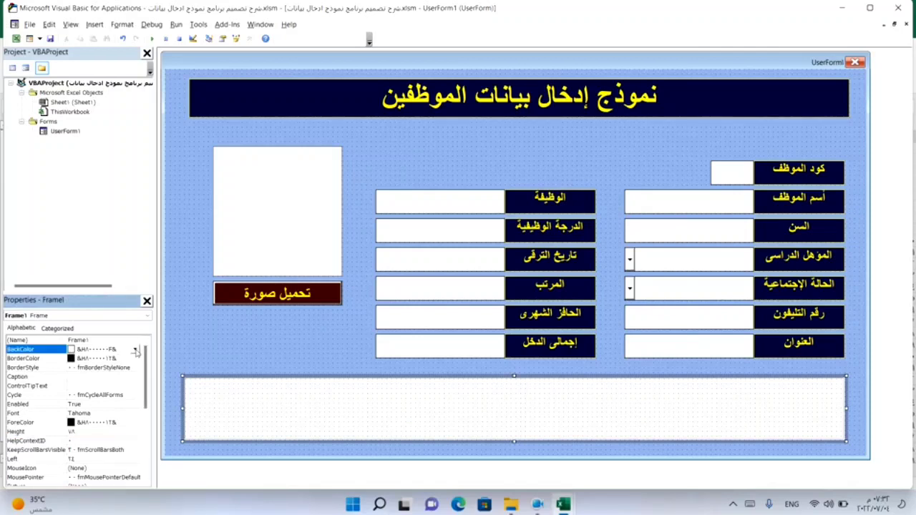
pyautogui.click(135, 349)
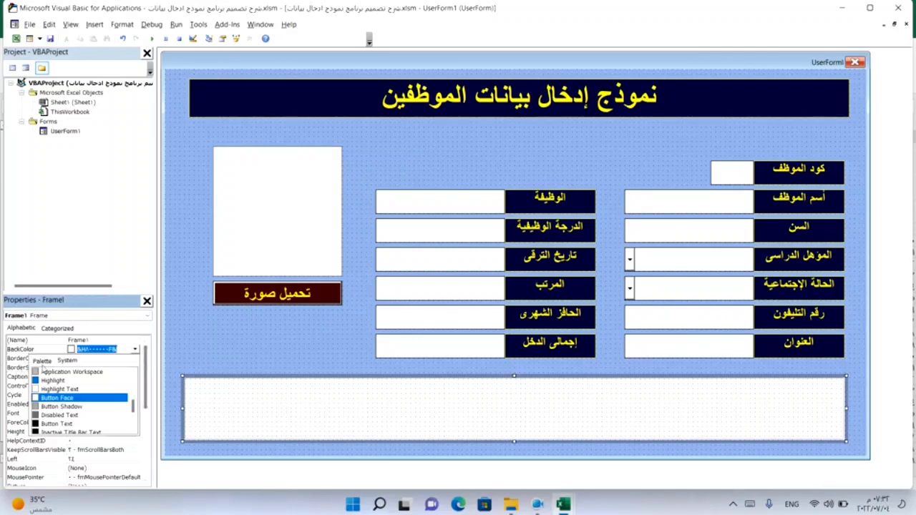
pyautogui.click(42, 361)
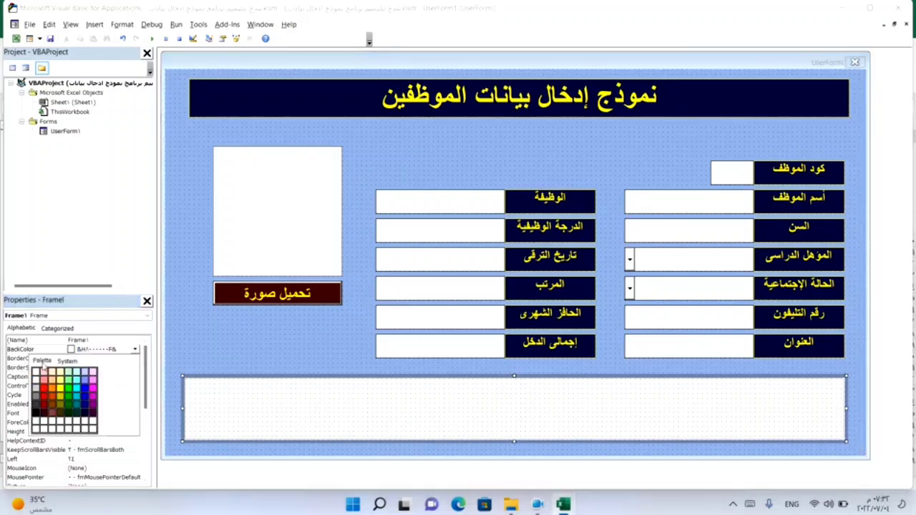
pyautogui.click(85, 414)
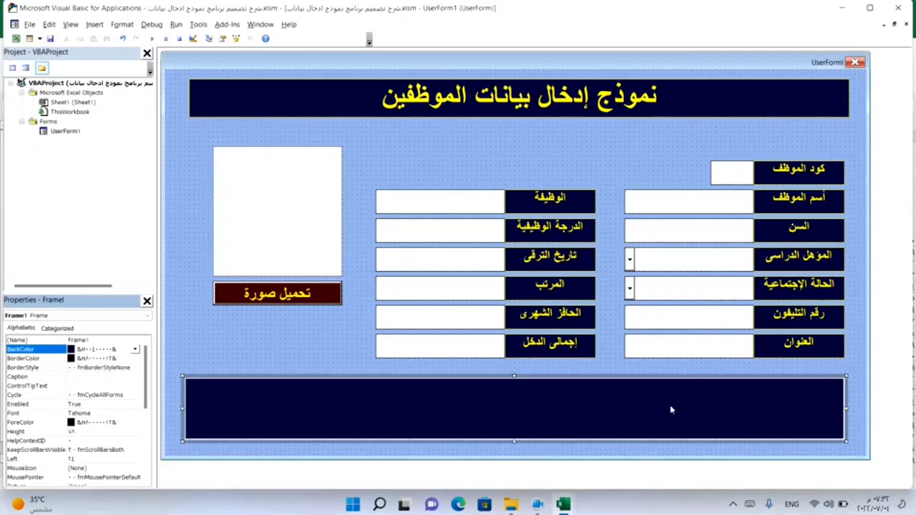
pyautogui.click(308, 369)
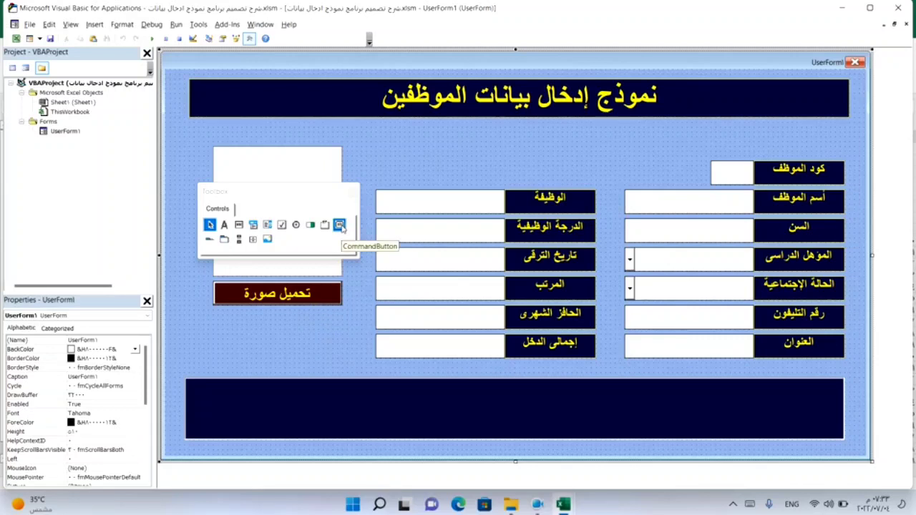
# - Paste a copy of the تحميل صورة button into the dark bottom frame
pyautogui.click(286, 296)
pyautogui.rightClick(286, 300)
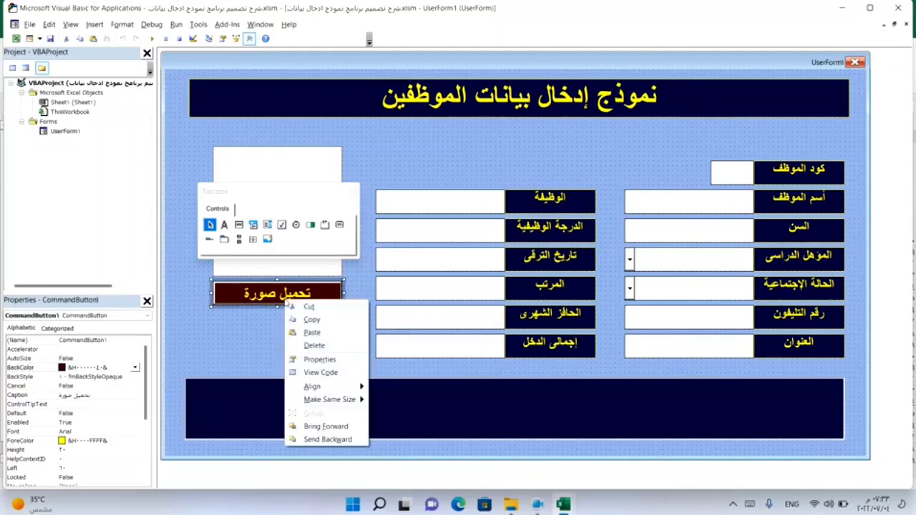
pyautogui.click(309, 324)
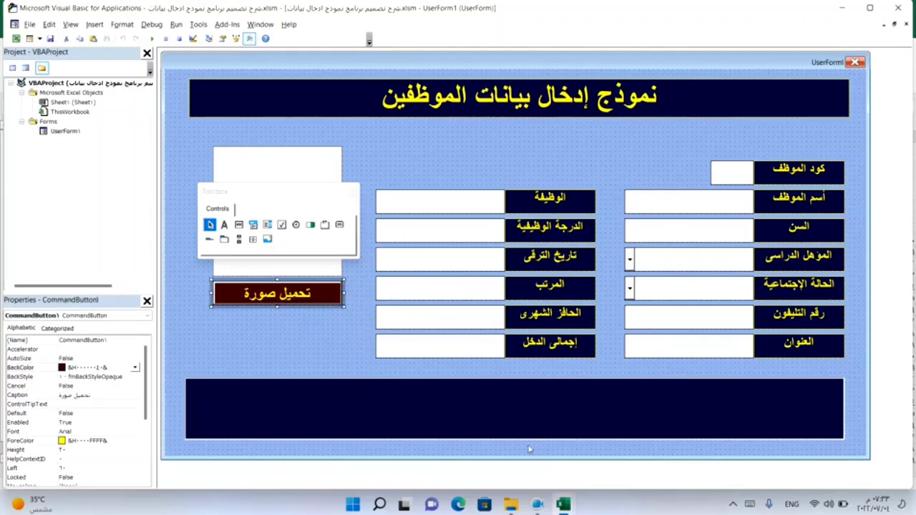
pyautogui.click(562, 427)
pyautogui.rightClick(563, 426)
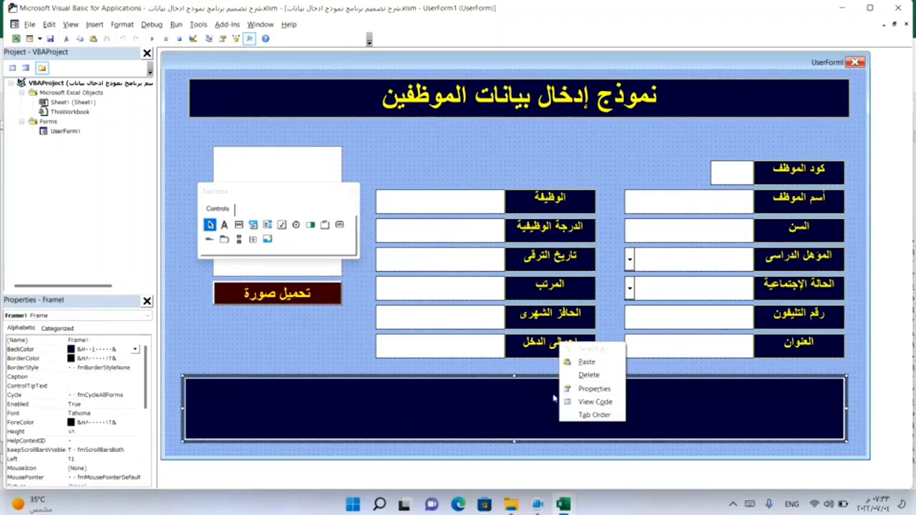
pyautogui.click(586, 362)
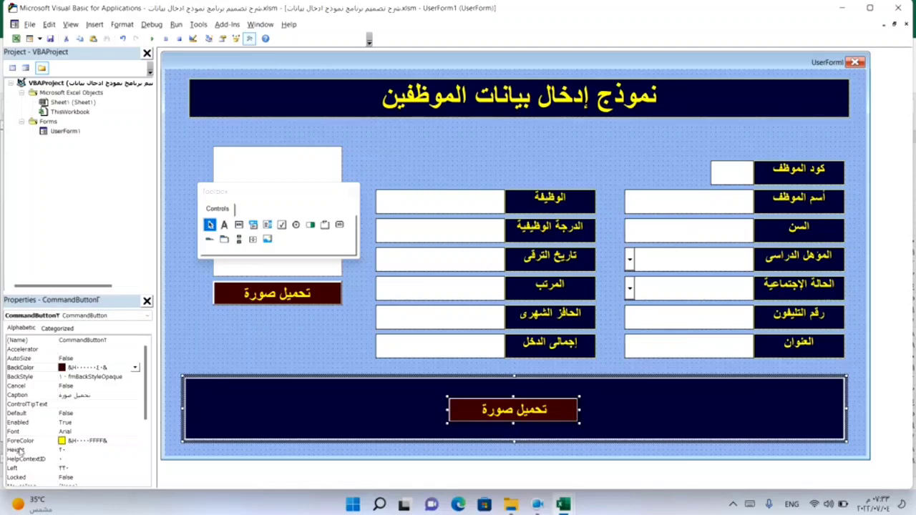
# - Set the pasted button's height to 48, move it to the frame's right end and narrow it
pyautogui.click(71, 450)
pyautogui.doubleClick(71, 450)
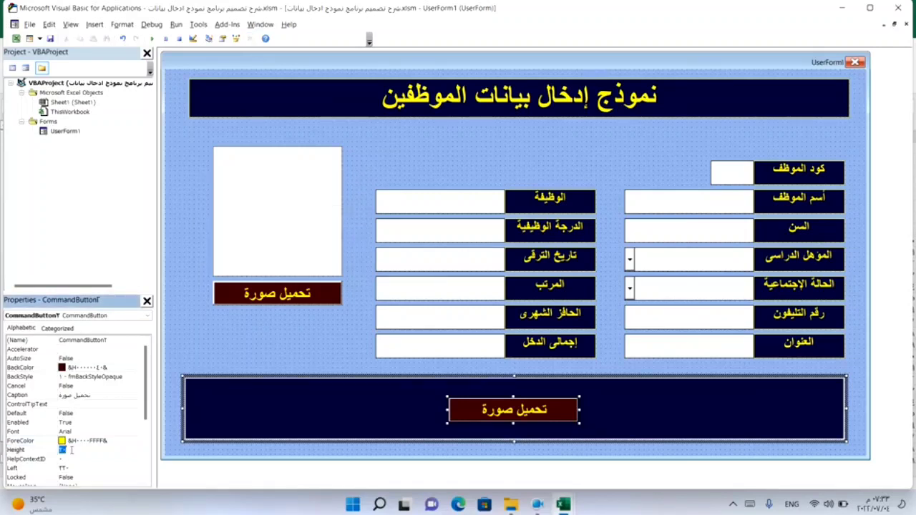
pyautogui.write('48')
pyautogui.press('Return')
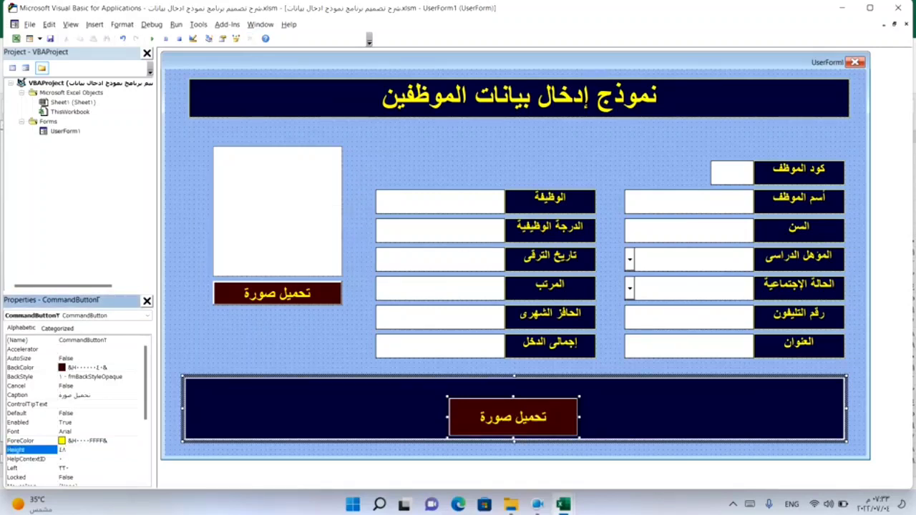
pyautogui.moveTo(516, 427)
pyautogui.mouseDown()
pyautogui.moveTo(750, 434)
pyautogui.moveTo(771, 419)
pyautogui.mouseUp()
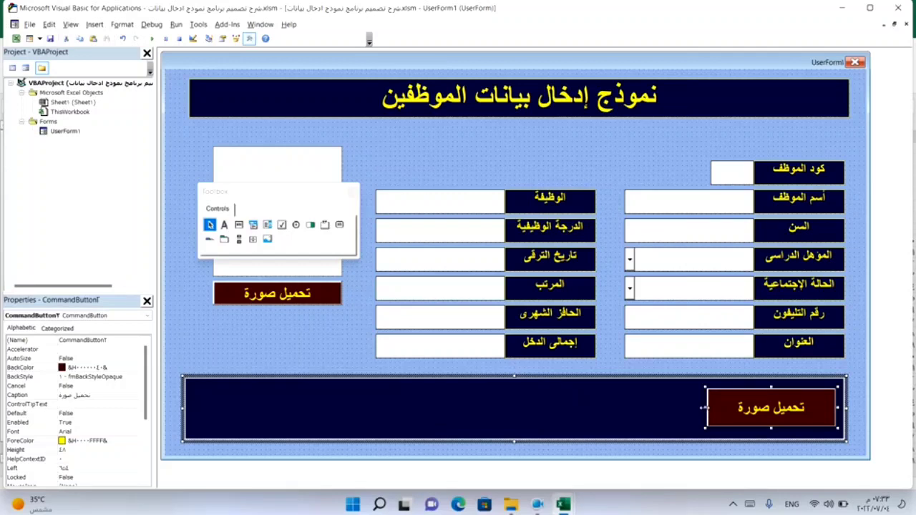
pyautogui.moveTo(708, 409); pyautogui.dragTo(746, 408)
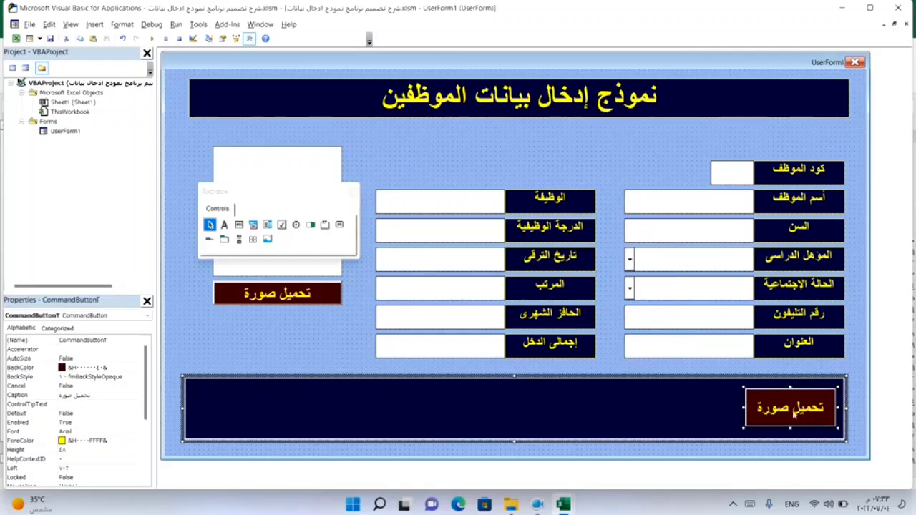
# - Change the new button's caption to حفظ البيانات
pyautogui.click(768, 414)
pyautogui.tripleClick(782, 416)
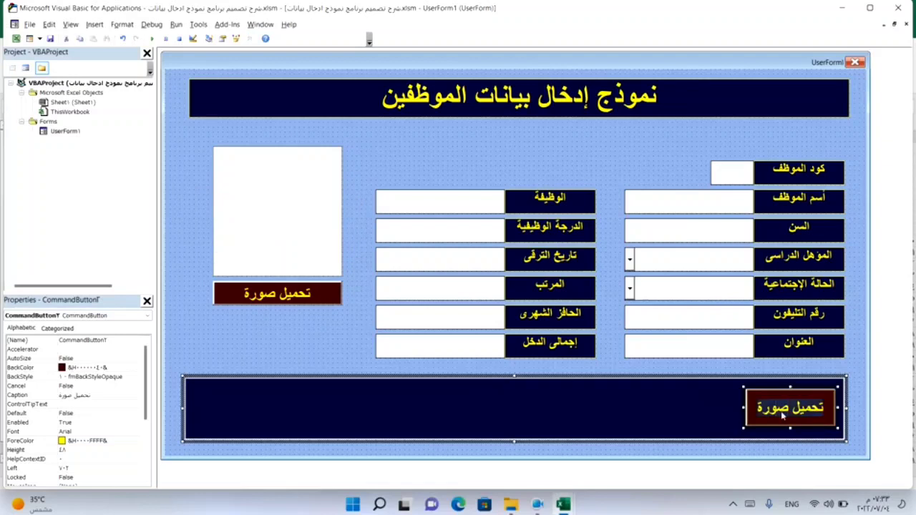
pyautogui.write('pt/')
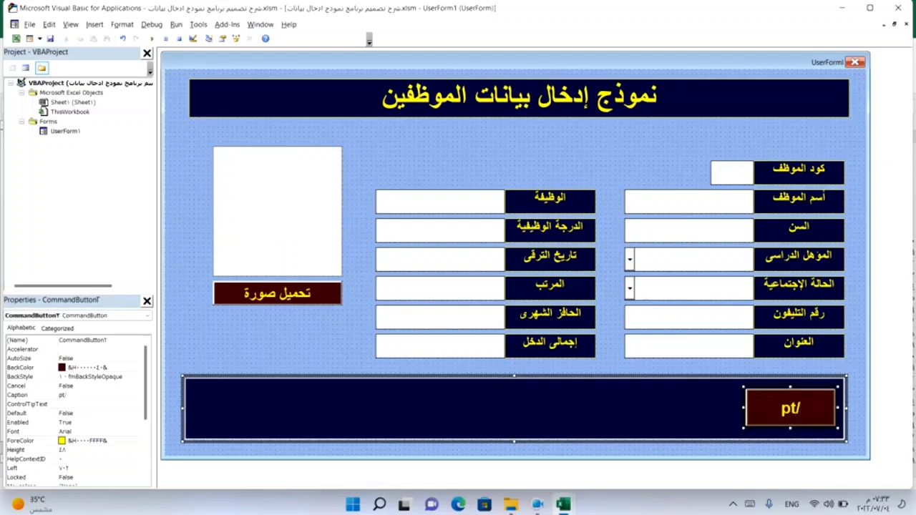
pyautogui.press('BackSpace')
pyautogui.press('BackSpace')
pyautogui.press('BackSpace')
pyautogui.hotkey('alt', 'shift')
pyautogui.write('ح')
pyautogui.write('فظ البيانا')
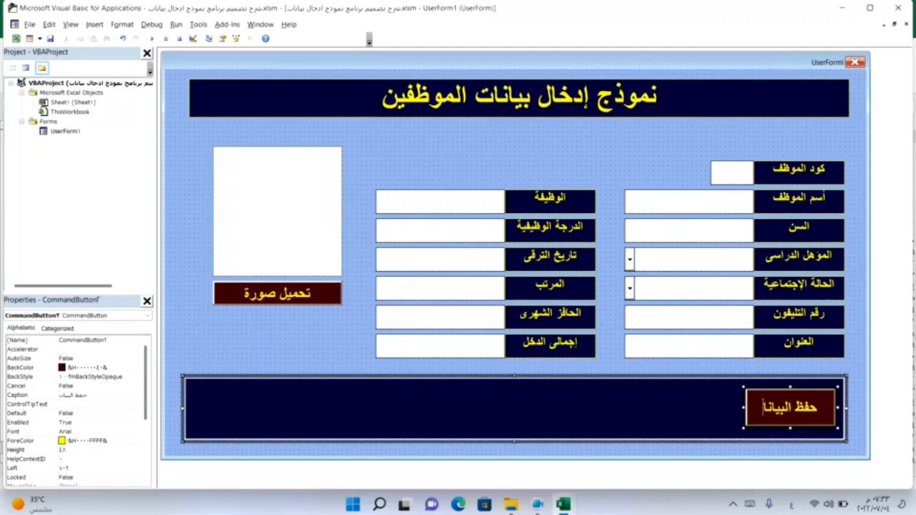
pyautogui.write('ت')
pyautogui.click(678, 433)
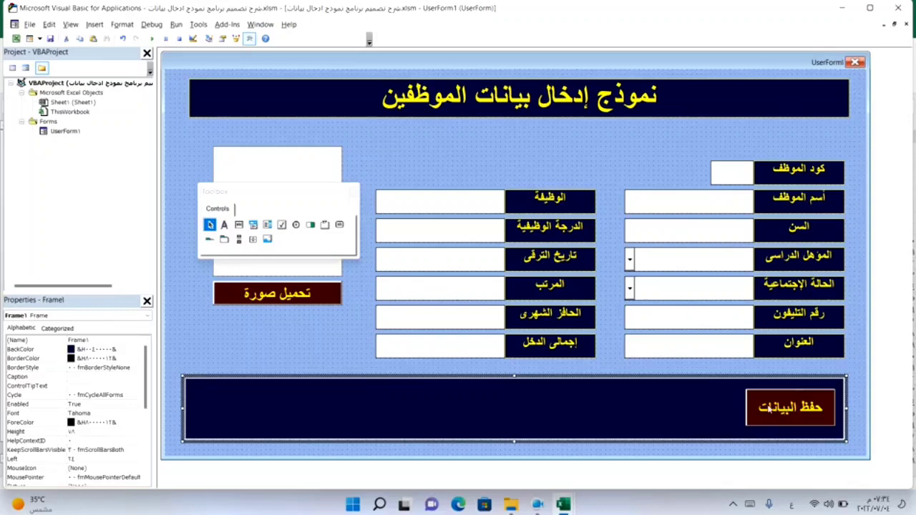
# - Change the حفظ البيانات button's background colour to teal
pyautogui.click(770, 410)
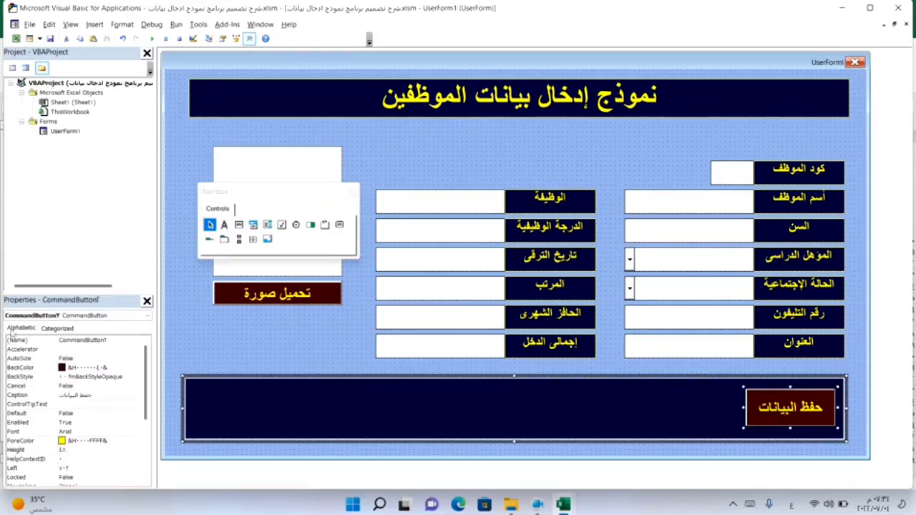
pyautogui.click(135, 369)
pyautogui.click(134, 369)
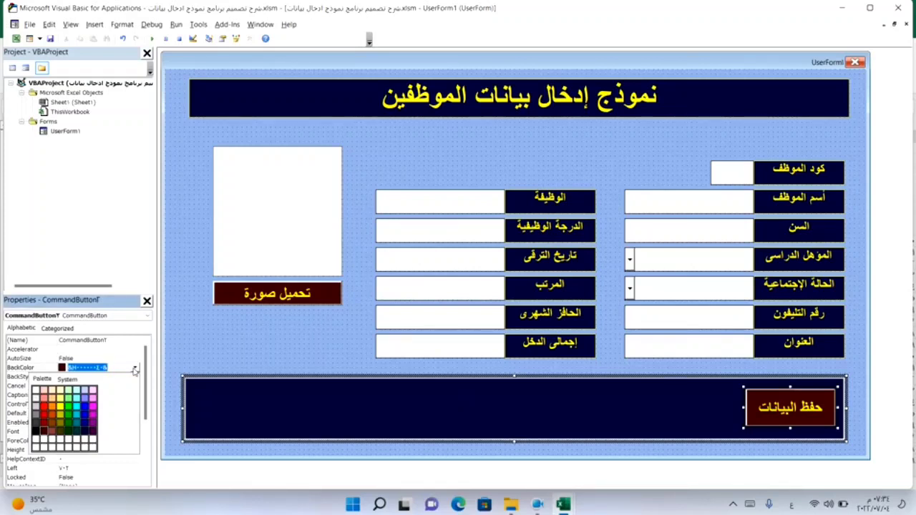
pyautogui.click(75, 427)
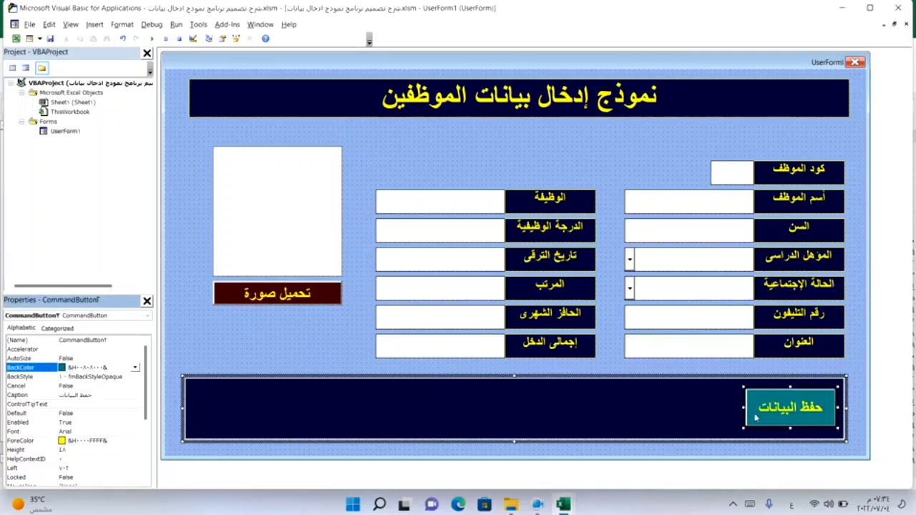
# - Copy the teal button, paste it left of the save button and caption it إستعلام
pyautogui.rightClick(756, 418)
pyautogui.click(798, 284)
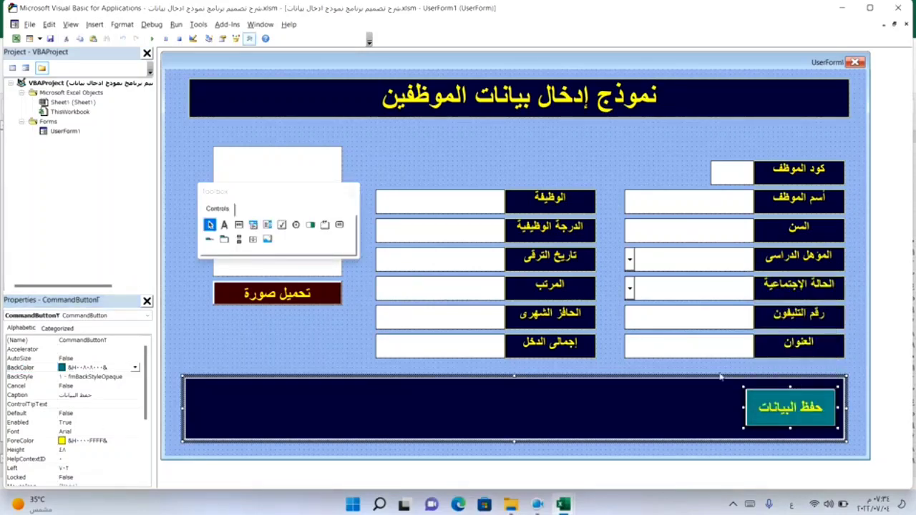
pyautogui.rightClick(650, 424)
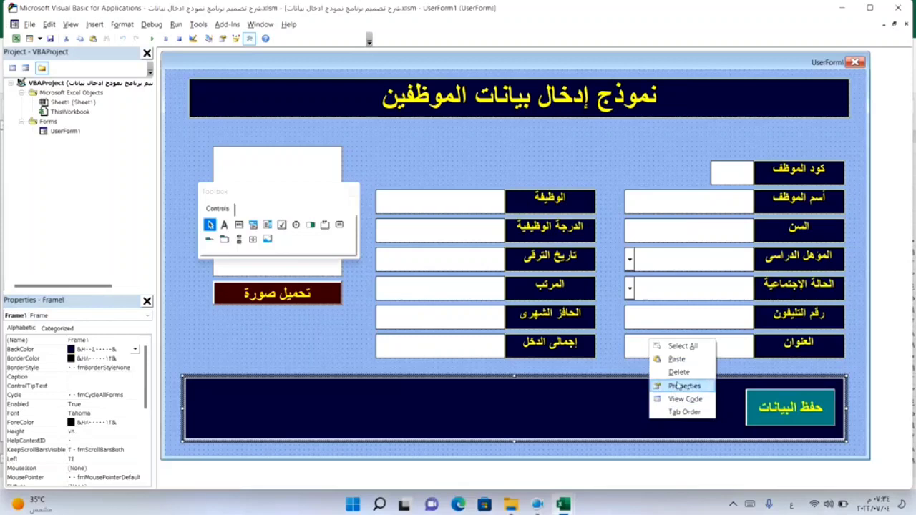
pyautogui.click(676, 360)
pyautogui.moveTo(494, 410); pyautogui.dragTo(676, 413)
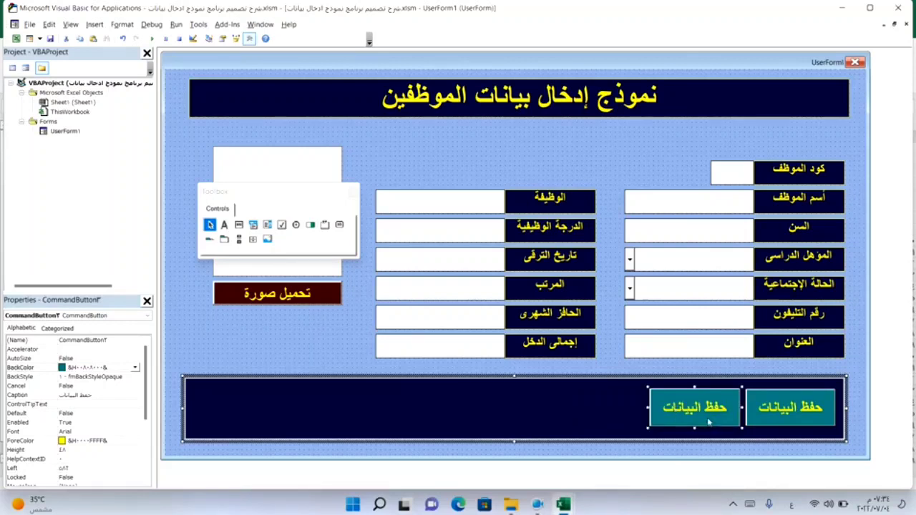
pyautogui.click(693, 416)
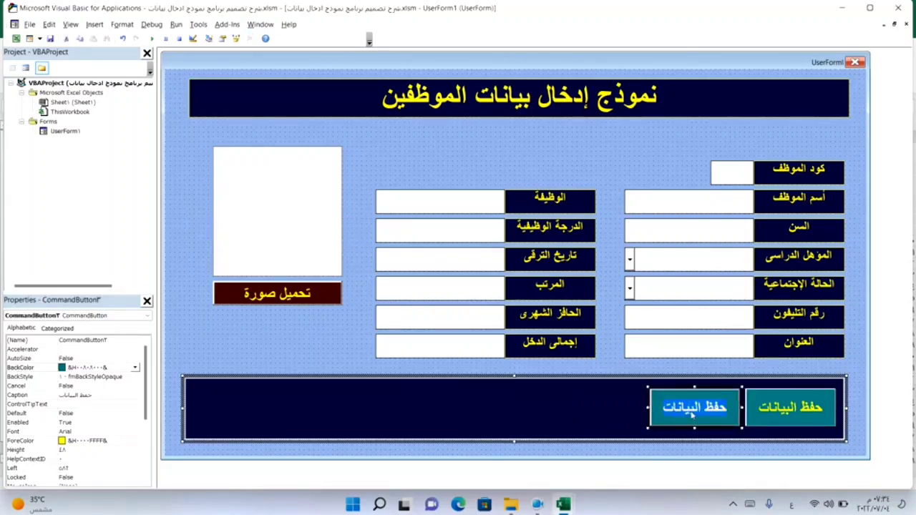
pyautogui.write('إ')
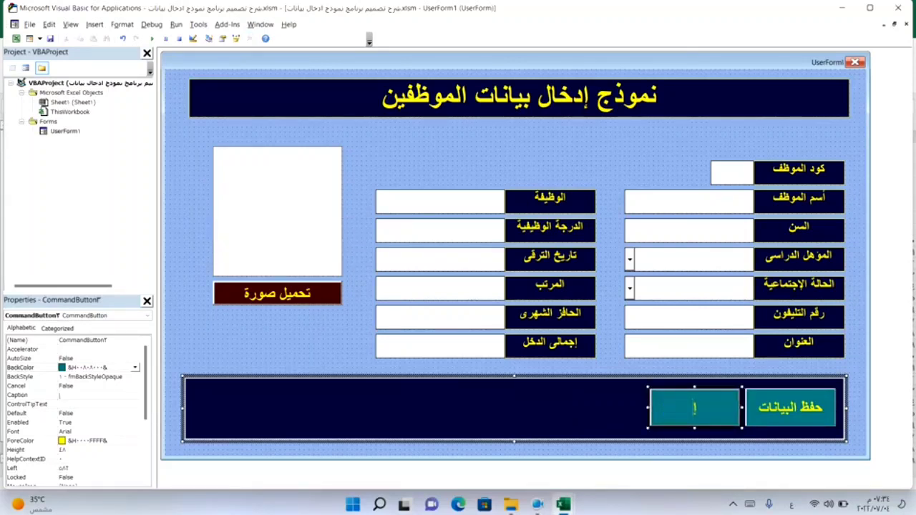
pyautogui.write('ستعلام')
# - Paste another copy beside إستعلام and caption it تعديل البيانات
pyautogui.rightClick(586, 410)
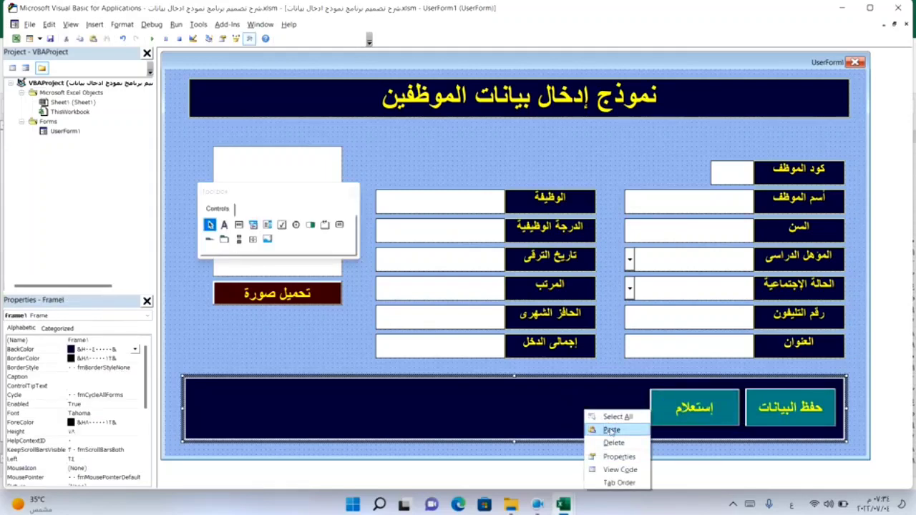
pyautogui.click(612, 431)
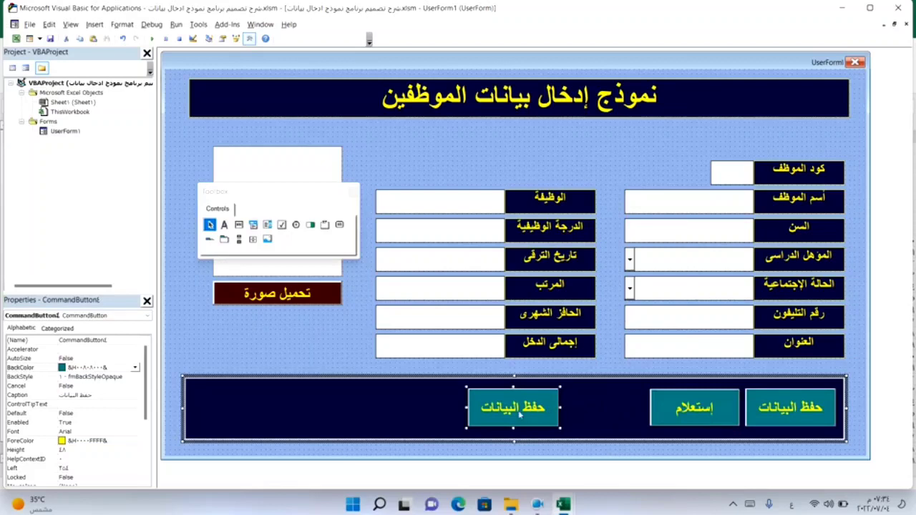
pyautogui.moveTo(520, 406); pyautogui.dragTo(601, 418)
pyautogui.moveTo(603, 418); pyautogui.dragTo(621, 409)
pyautogui.click(622, 409)
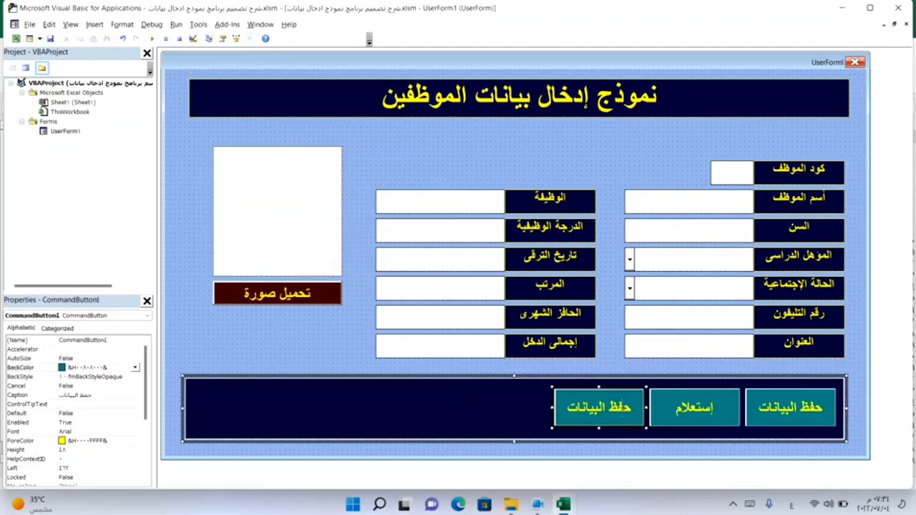
pyautogui.doubleClick(623, 415)
pyautogui.write('تع')
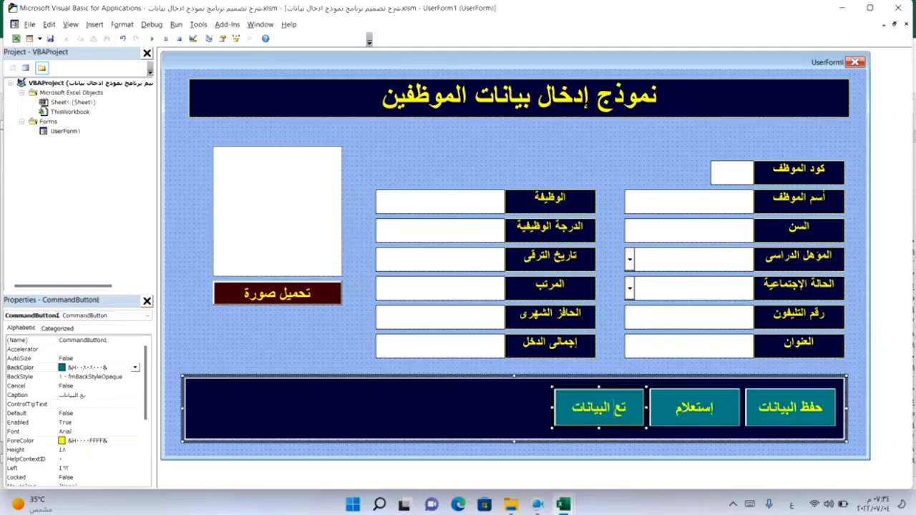
pyautogui.write('ديل')
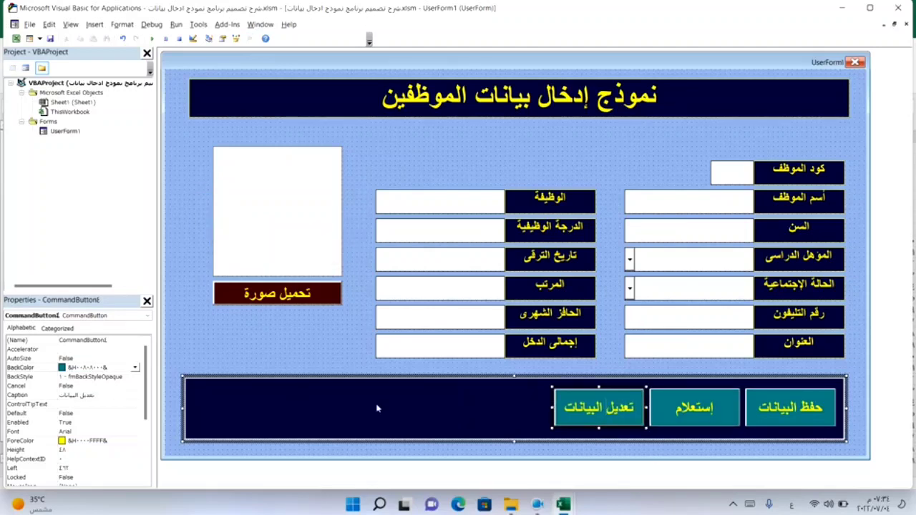
pyautogui.click(465, 416)
# - Paste a further copy left of تعديل البيانات and caption it حذف البيانات
pyautogui.rightClick(465, 416)
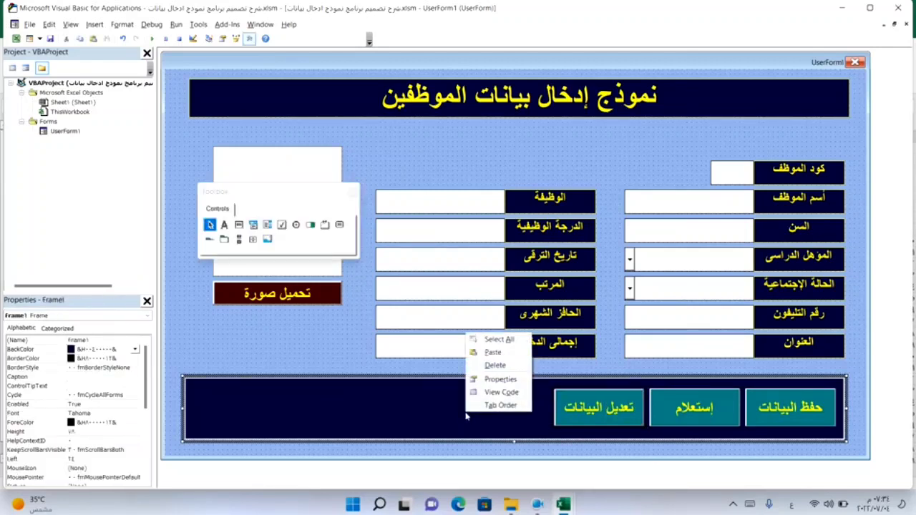
pyautogui.click(501, 354)
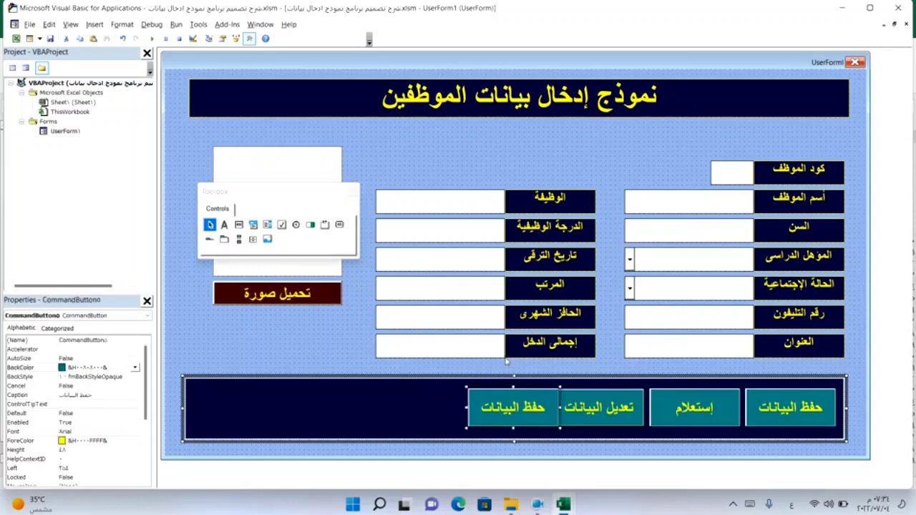
pyautogui.moveTo(496, 412)
pyautogui.mouseDown()
pyautogui.moveTo(438, 414)
pyautogui.moveTo(506, 421)
pyautogui.mouseUp()
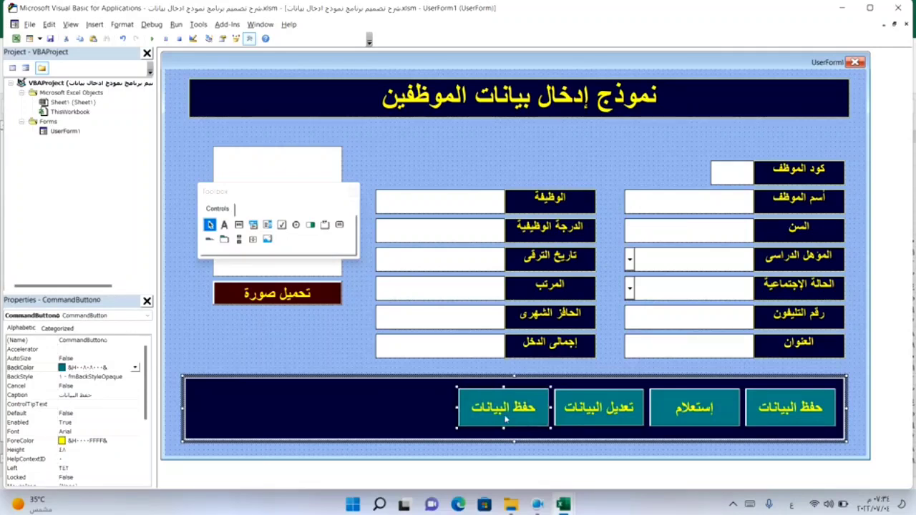
pyautogui.click(533, 409)
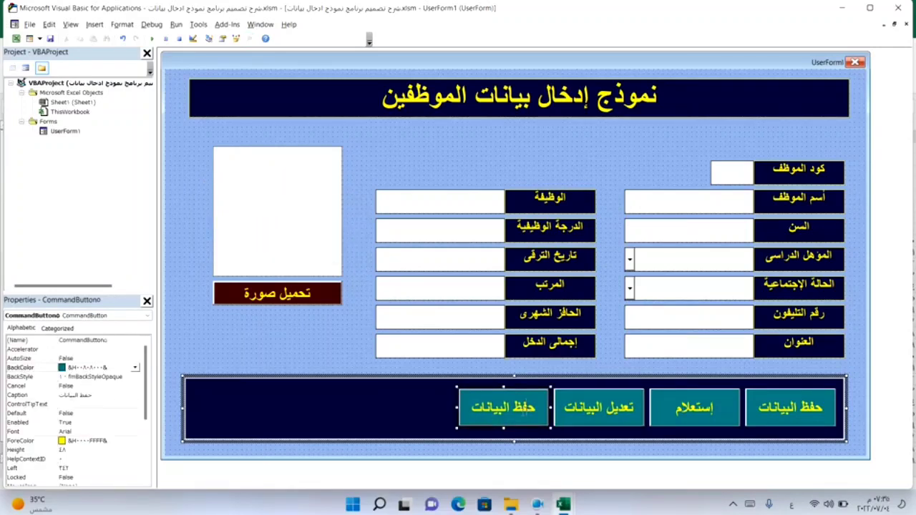
pyautogui.doubleClick(523, 412)
pyautogui.write('ح')
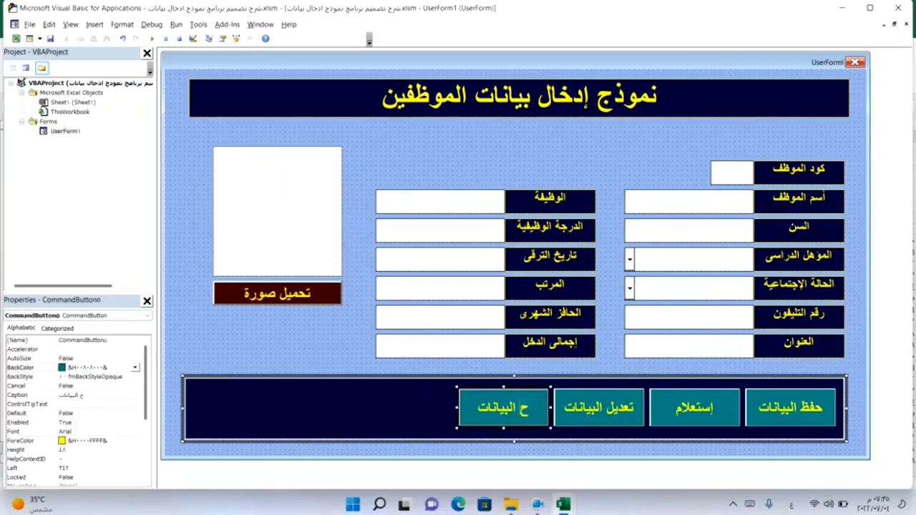
pyautogui.write('ذف')
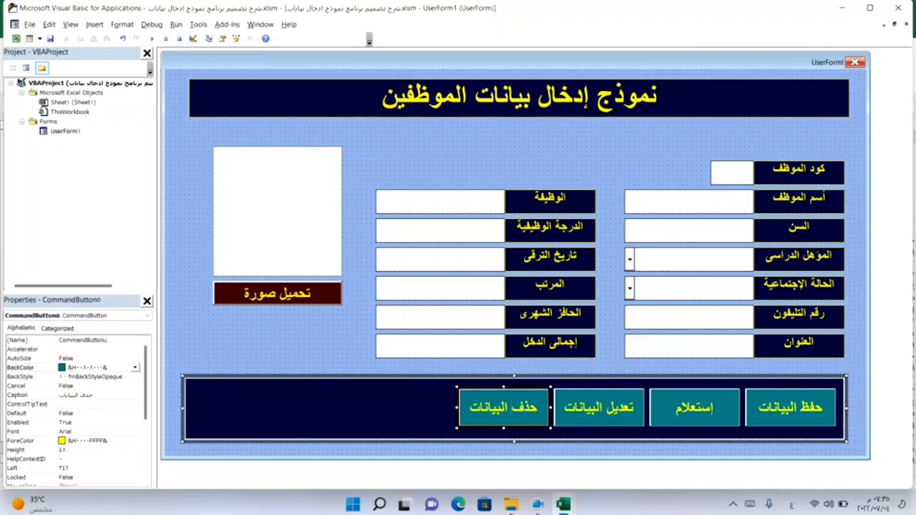
pyautogui.click(393, 409)
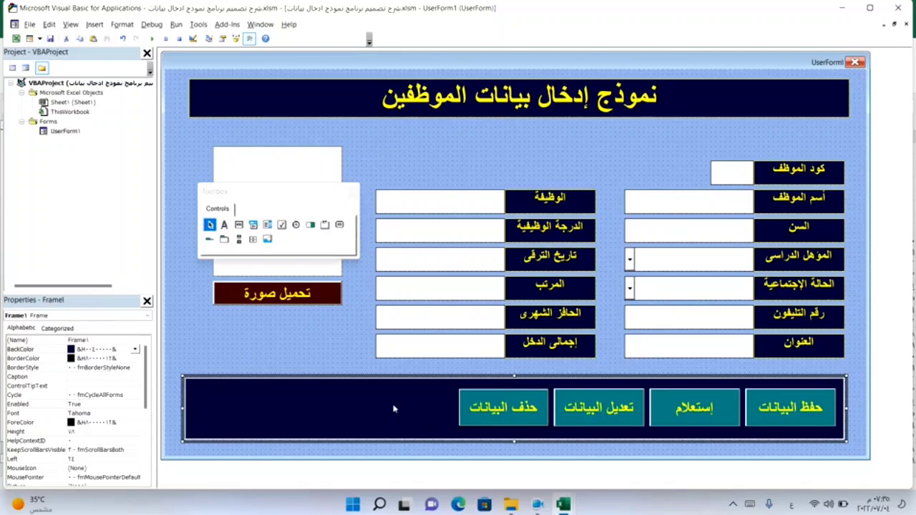
# - Paste one more copy left of حذف البيانات and caption it بيان جديد
pyautogui.rightClick(393, 408)
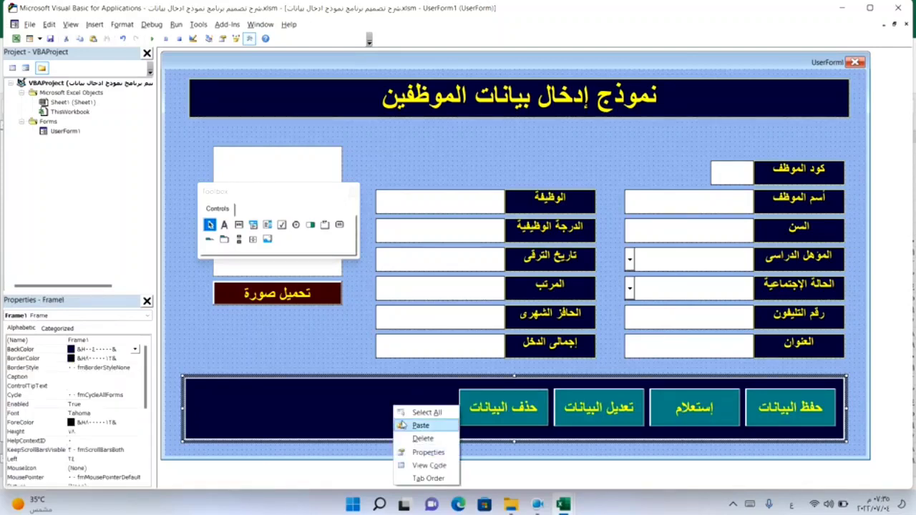
pyautogui.click(416, 429)
pyautogui.moveTo(358, 390); pyautogui.dragTo(431, 423)
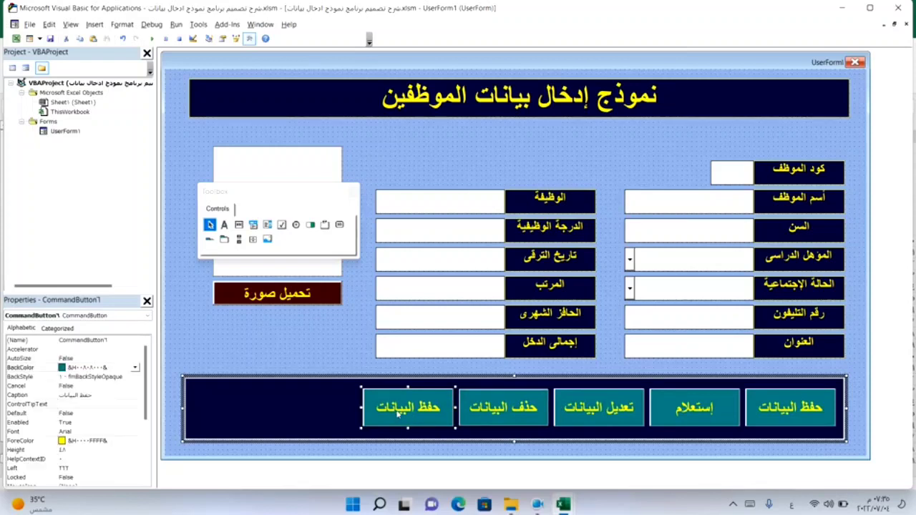
pyautogui.click(399, 411)
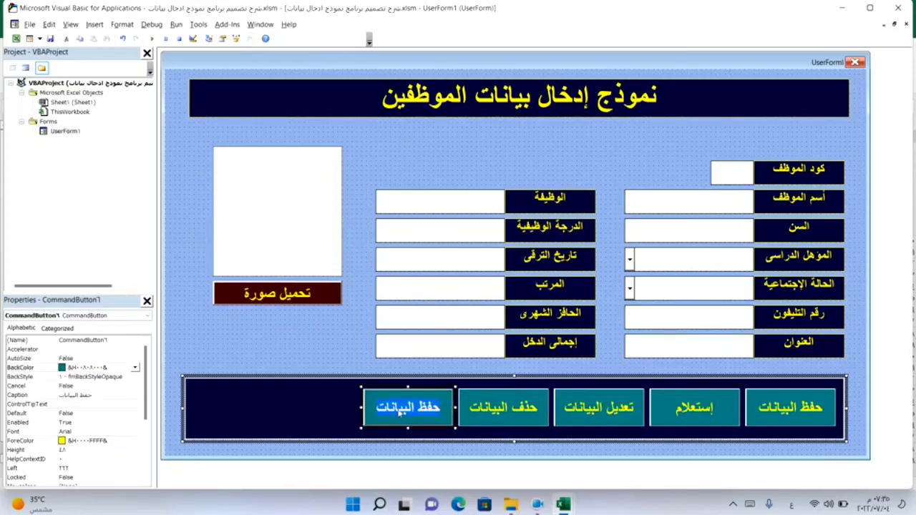
pyautogui.write('بيان جدي')
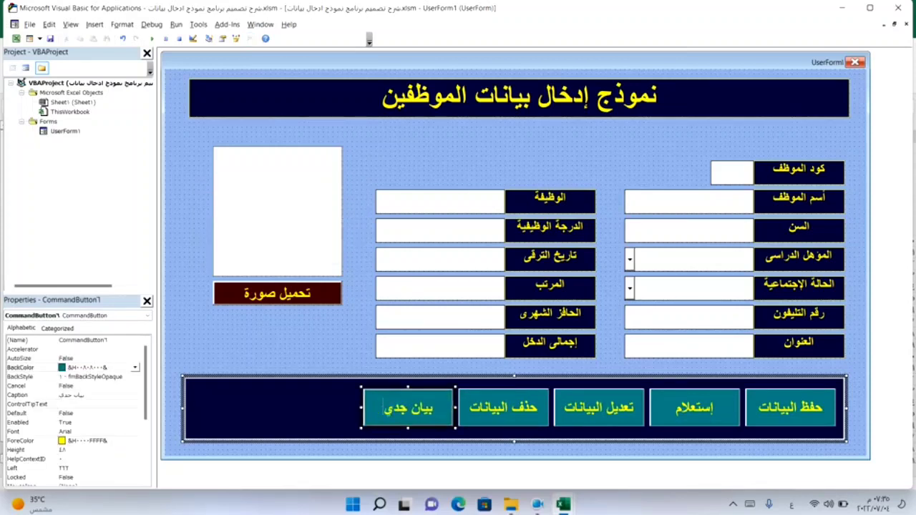
pyautogui.write('د')
pyautogui.click(313, 424)
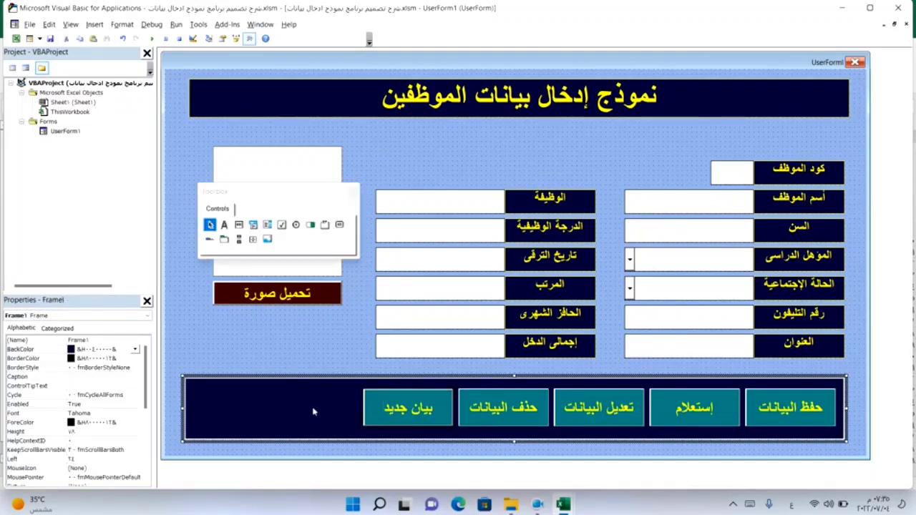
# - Paste a button copy left of بيان جديد and caption it فتح الملف
pyautogui.rightClick(312, 412)
pyautogui.click(331, 429)
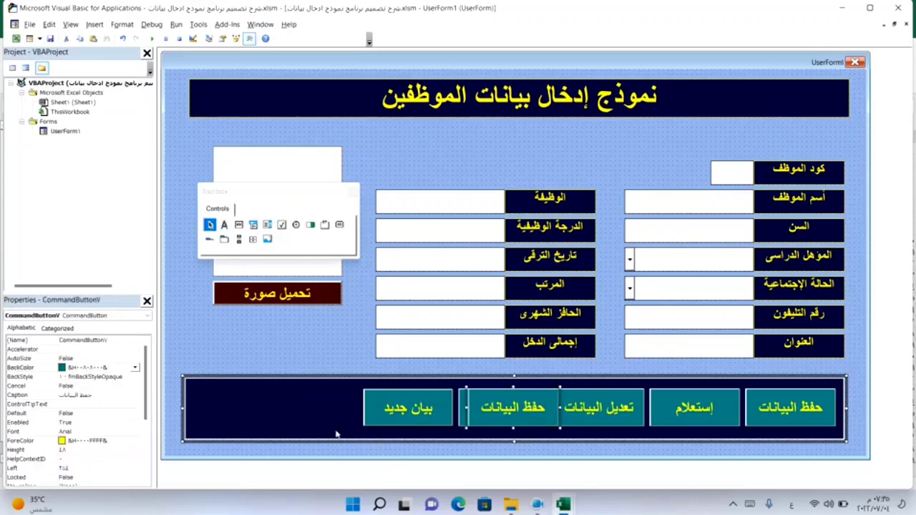
pyautogui.moveTo(532, 425); pyautogui.dragTo(333, 415)
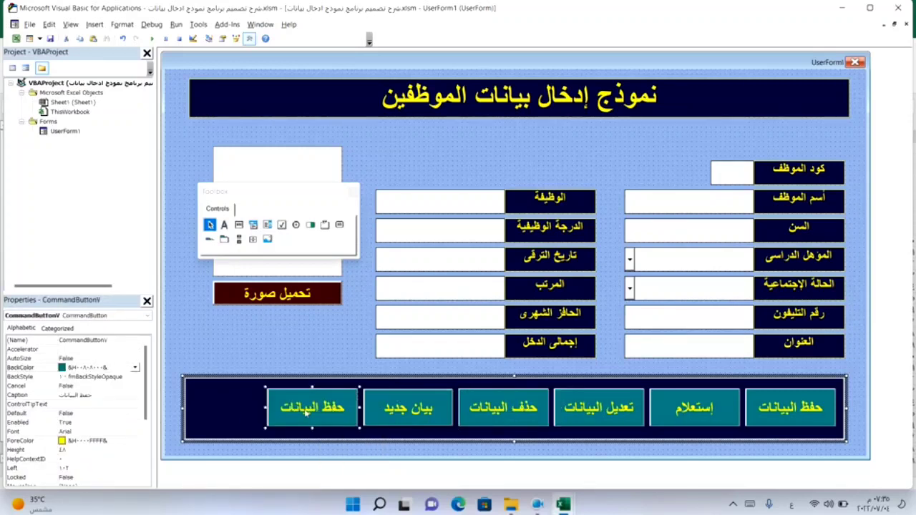
pyautogui.click(307, 412)
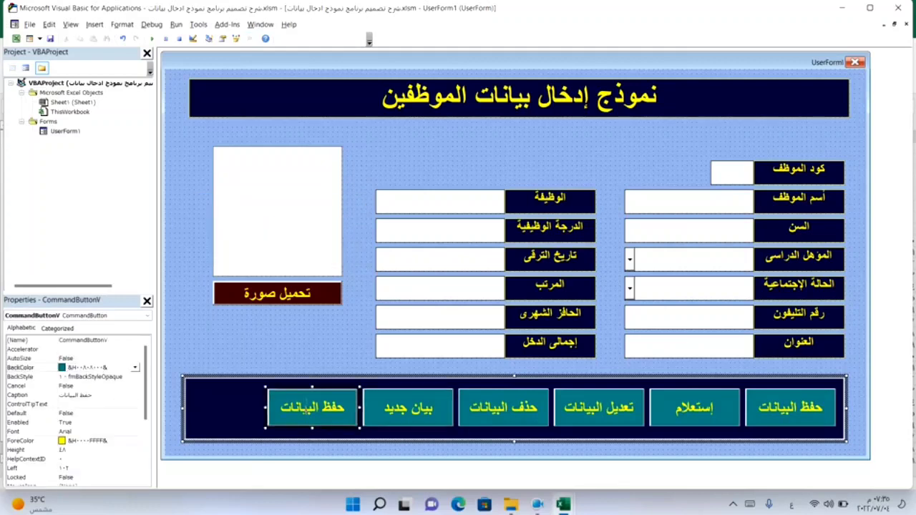
pyautogui.doubleClick(307, 412)
pyautogui.write('تح')
pyautogui.write(' الملف')
# - Paste another copy at the frame's left end and caption it Exit
pyautogui.rightClick(233, 414)
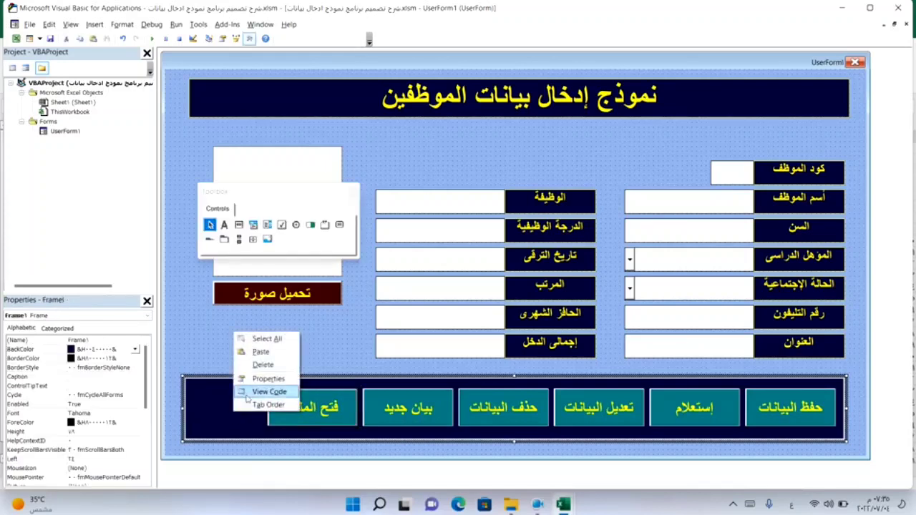
pyautogui.click(261, 352)
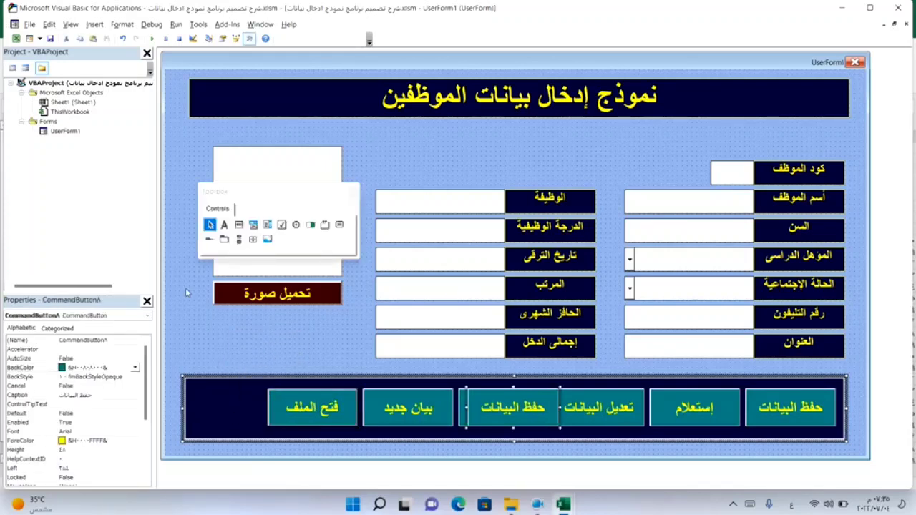
pyautogui.moveTo(517, 413)
pyautogui.mouseDown()
pyautogui.moveTo(245, 413)
pyautogui.moveTo(263, 408)
pyautogui.mouseUp()
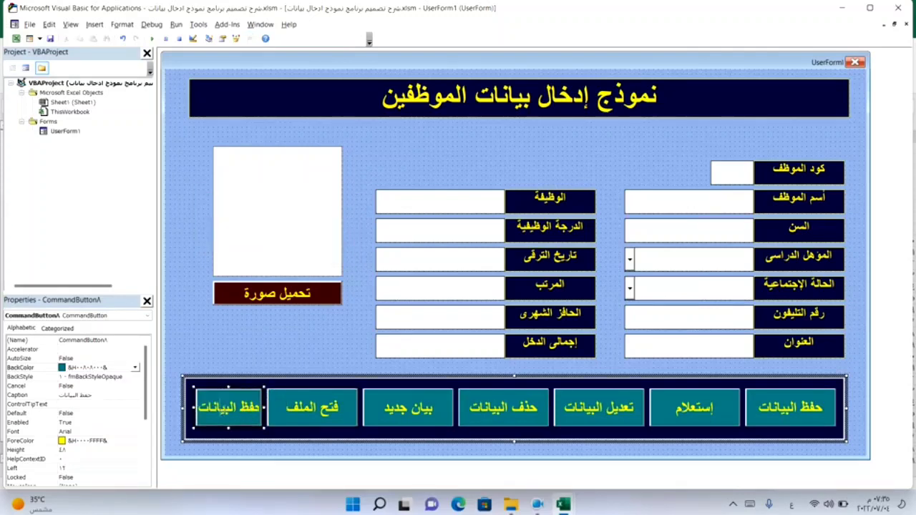
pyautogui.click(224, 410)
pyautogui.click(225, 410)
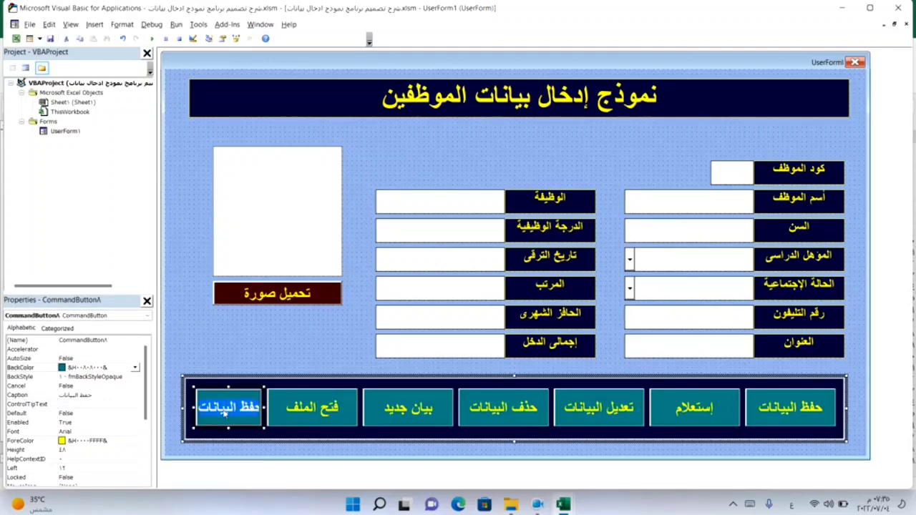
pyautogui.hotkey('alt', 'shift')
pyautogui.write('E')
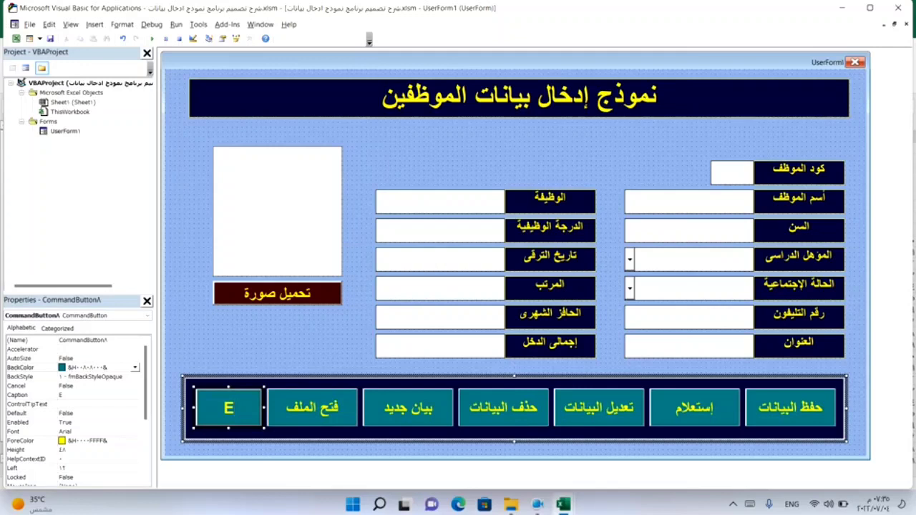
pyautogui.write('xit')
pyautogui.click(268, 346)
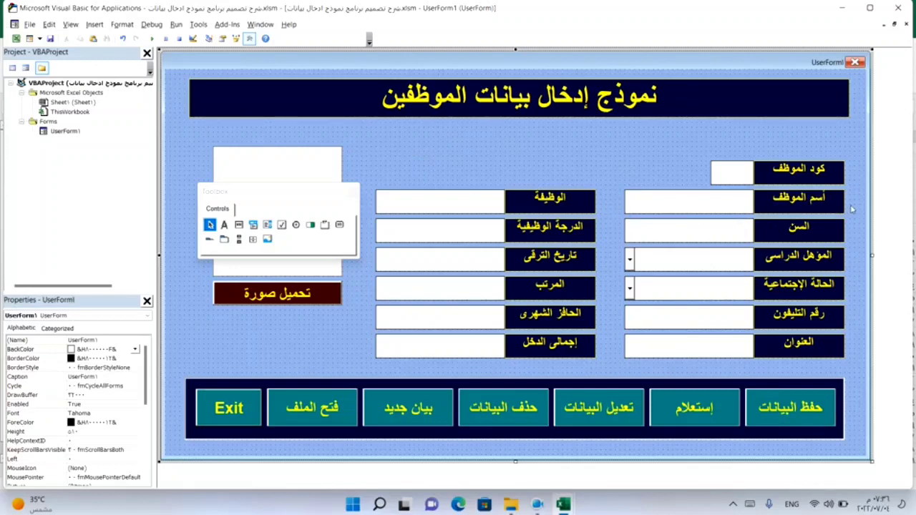
# - Copy the أسم الموظف label and text box and place the copy under the title
pyautogui.moveTo(851, 204); pyautogui.dragTo(717, 209)
pyautogui.rightClick(692, 206)
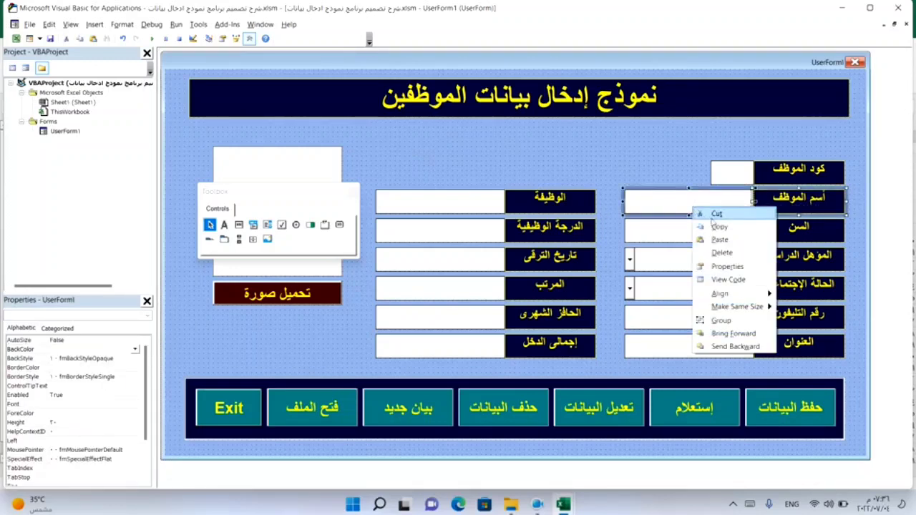
pyautogui.click(718, 228)
pyautogui.rightClick(563, 147)
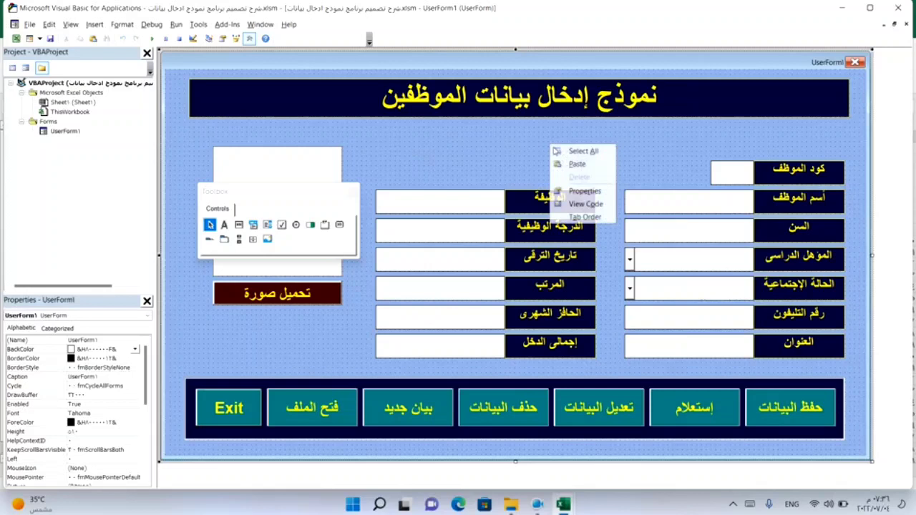
pyautogui.click(581, 170)
pyautogui.moveTo(595, 269); pyautogui.dragTo(605, 145)
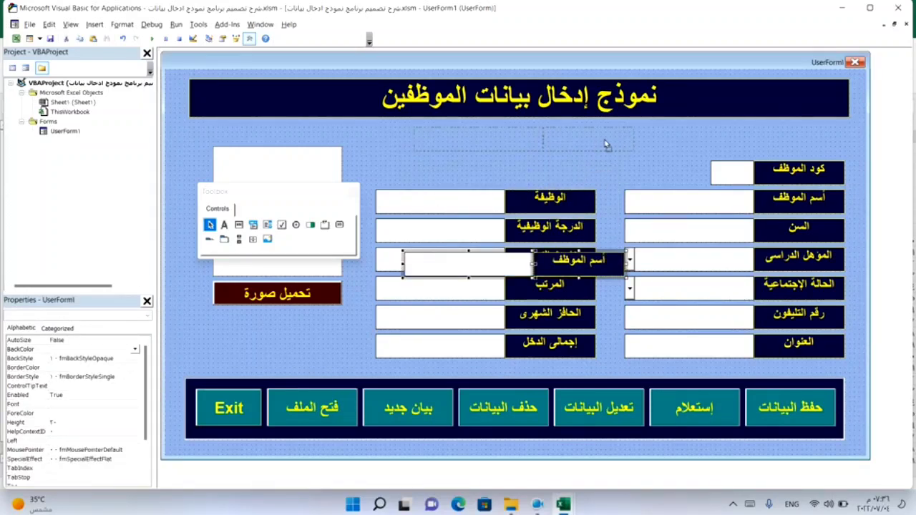
pyautogui.moveTo(605, 144); pyautogui.dragTo(610, 144)
pyautogui.click(605, 184)
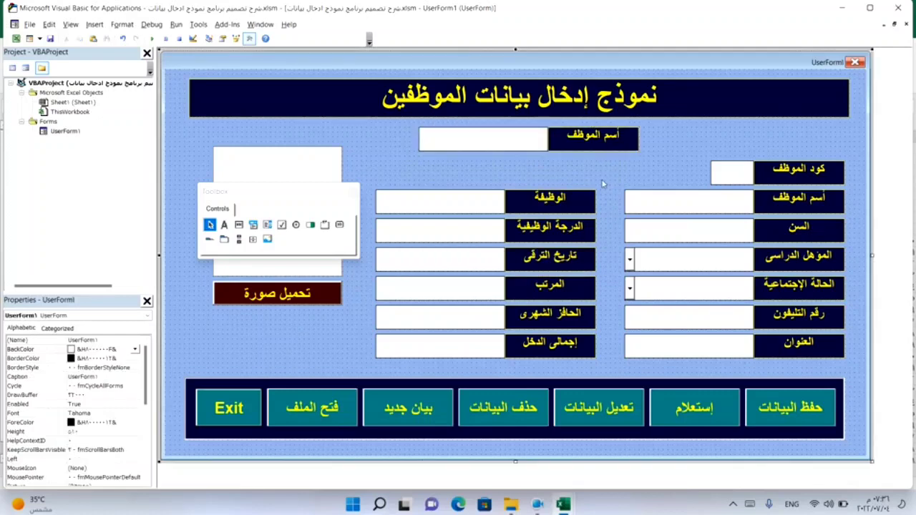
# - Change the copied label's caption to بحث بالأسم
pyautogui.click(587, 140)
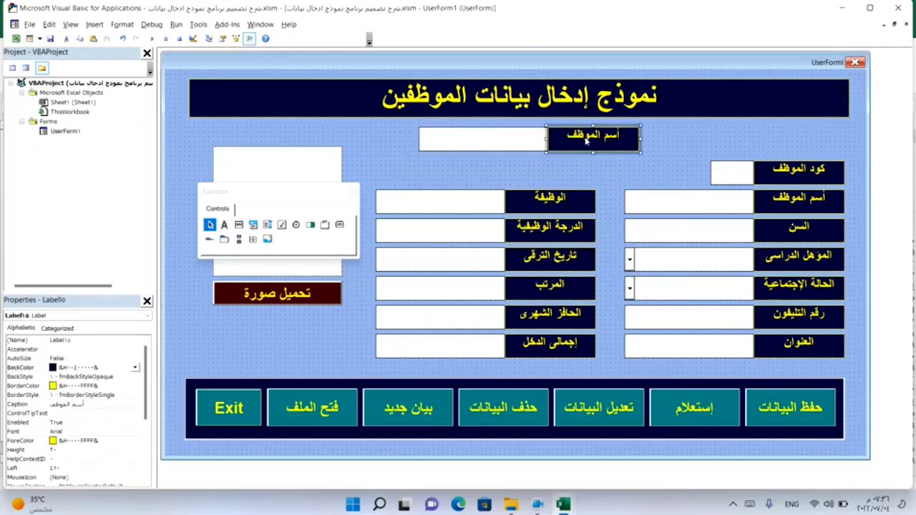
pyautogui.click(585, 140)
pyautogui.doubleClick(585, 140)
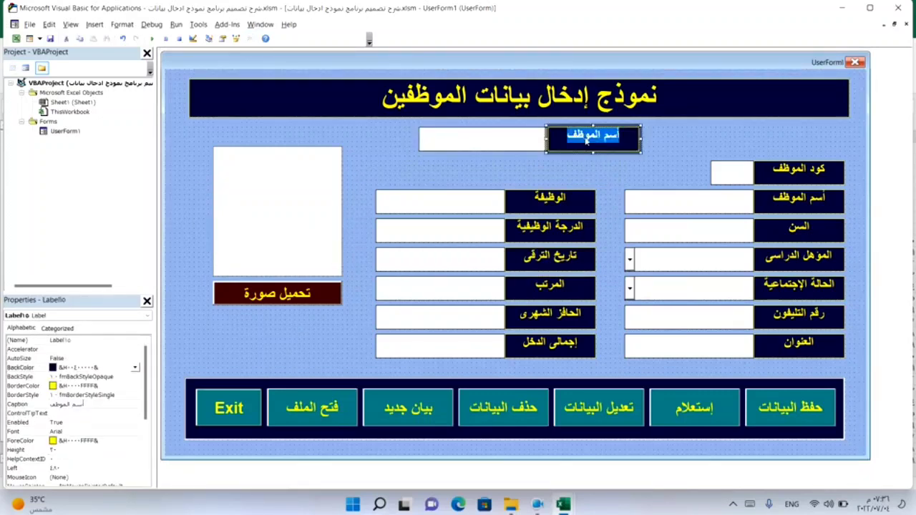
pyautogui.write('fpe')
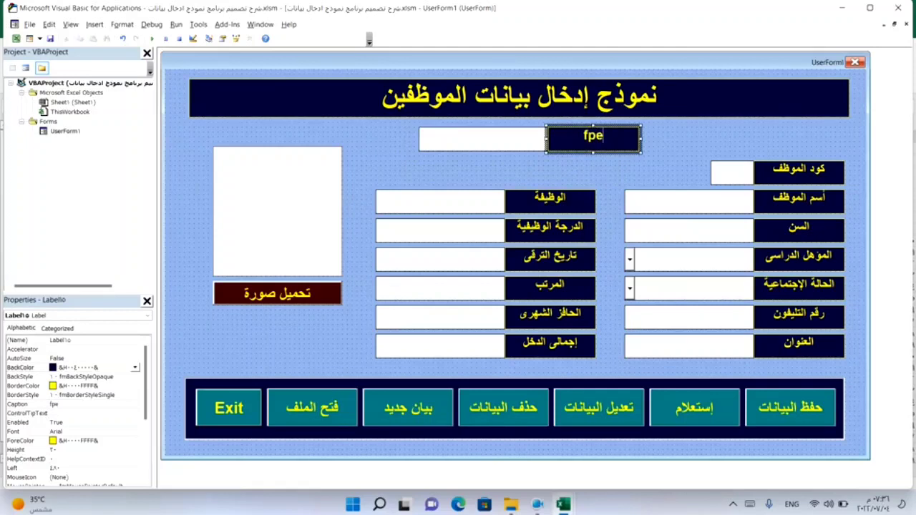
pyautogui.press('BackSpace')
pyautogui.press('BackSpace')
pyautogui.press('BackSpace')
pyautogui.hotkey('alt', 'shift')
pyautogui.write('بحث')
pyautogui.write(' بالأس')
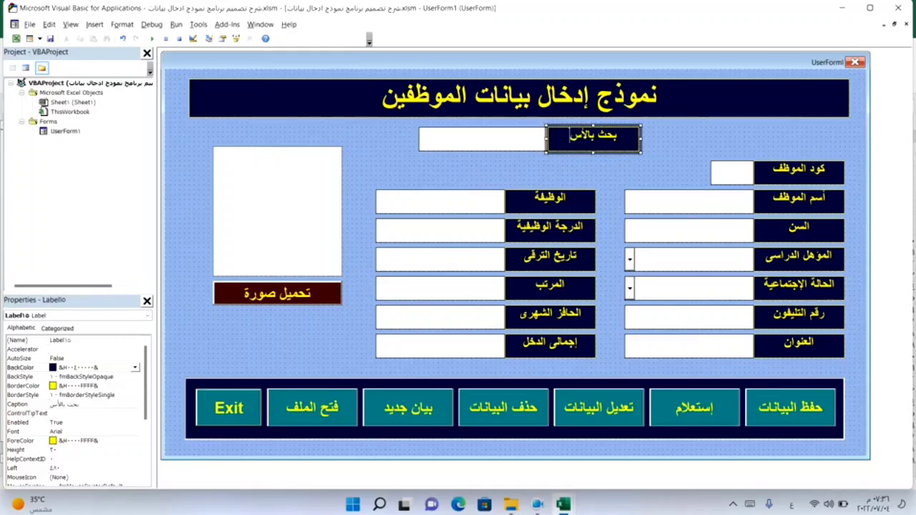
pyautogui.write('م')
pyautogui.click(582, 168)
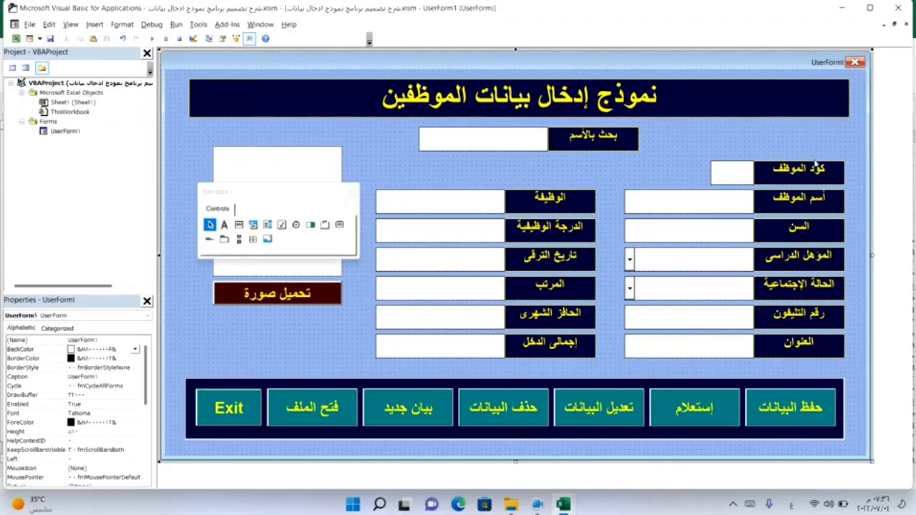
# - Move all employee field labels and text boxes slightly lower, then nudge the button frame down
pyautogui.moveTo(853, 174); pyautogui.dragTo(430, 363)
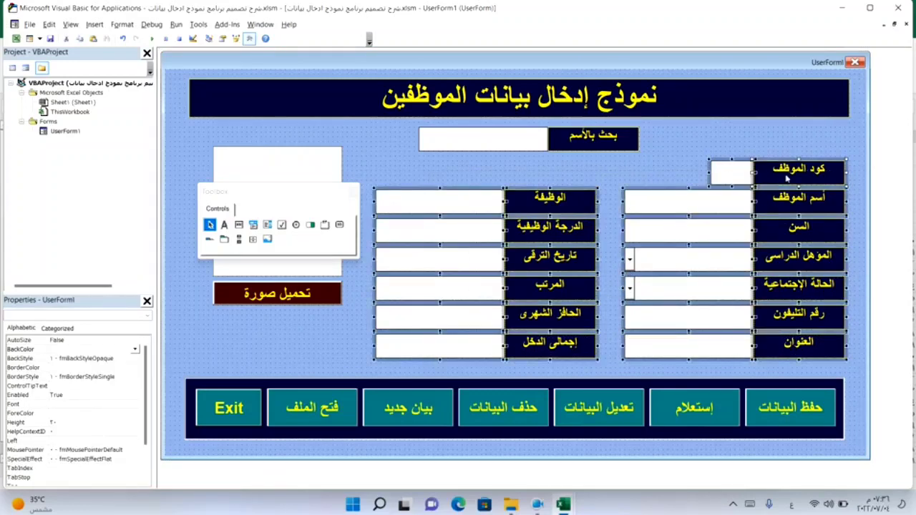
pyautogui.moveTo(786, 179); pyautogui.dragTo(787, 194)
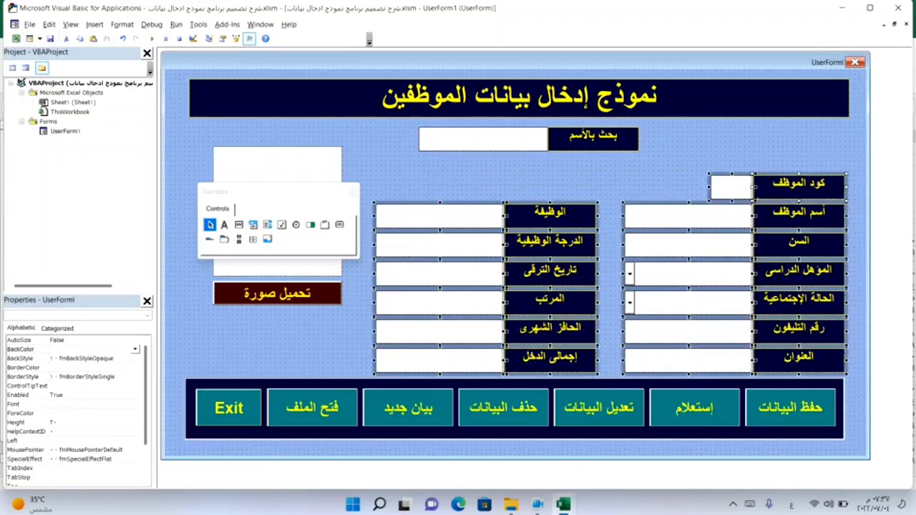
pyautogui.click(684, 444)
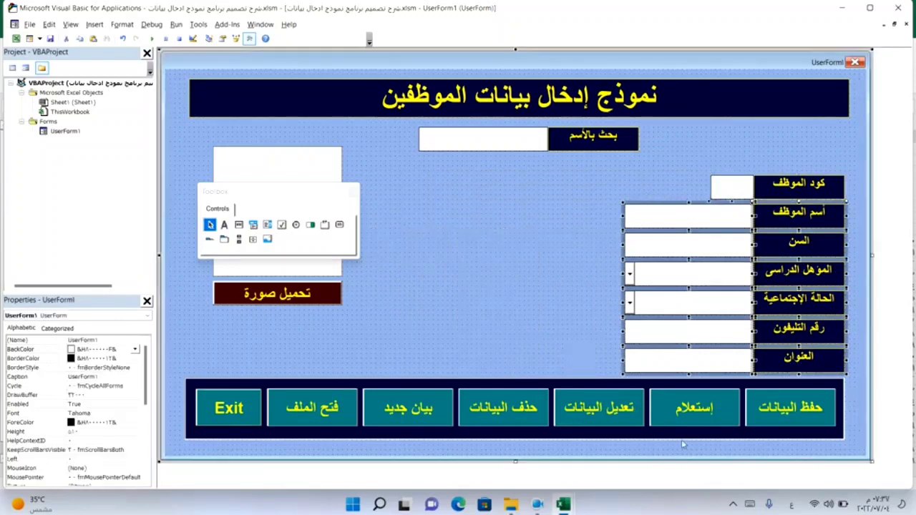
pyautogui.click(682, 439)
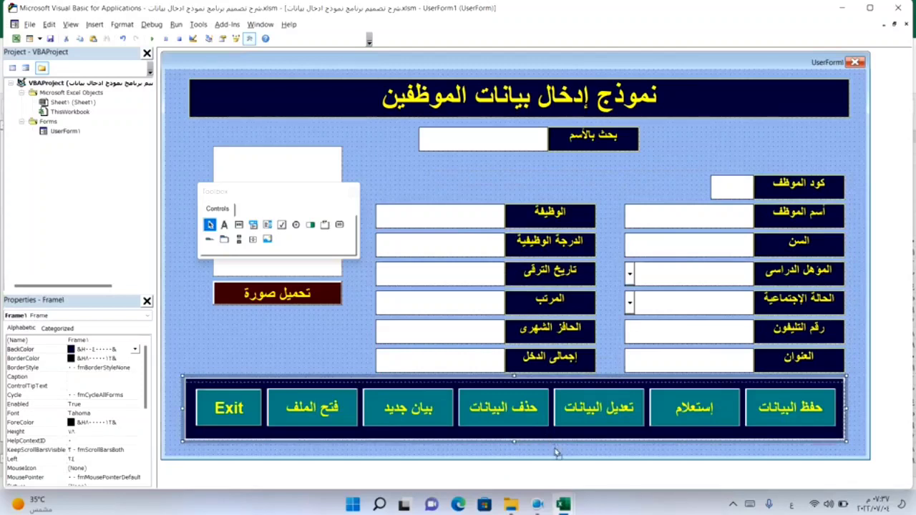
pyautogui.click(542, 177)
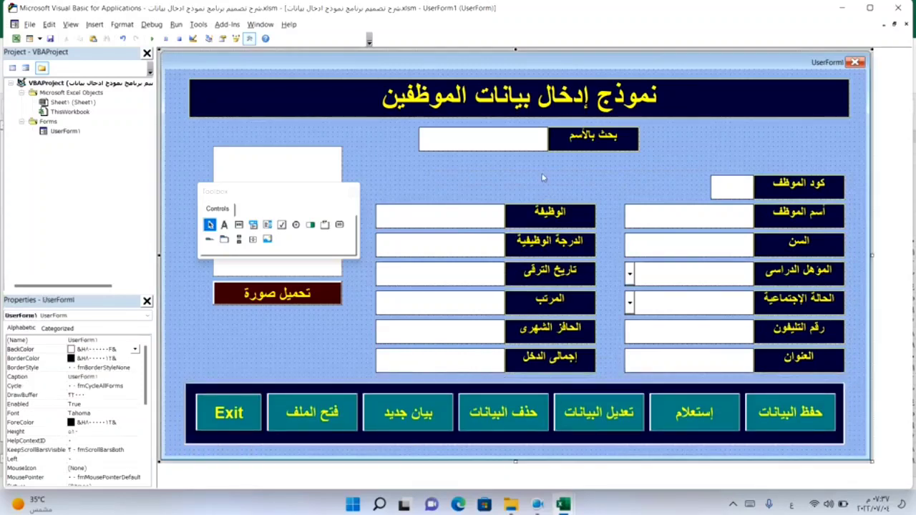
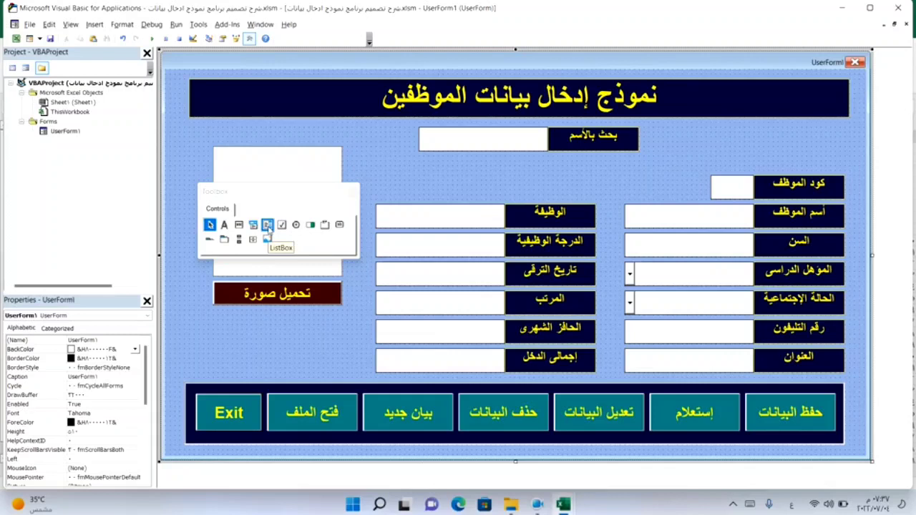
# - Draw ListBox1 directly beneath the name-search box on the employee form and select it
pyautogui.click(268, 226)
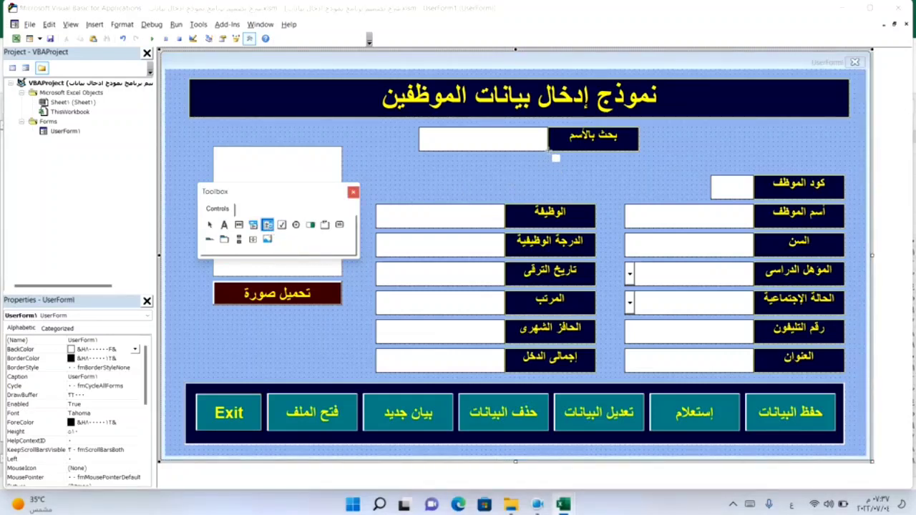
pyautogui.moveTo(555, 158)
pyautogui.mouseDown()
pyautogui.moveTo(434, 177)
pyautogui.moveTo(428, 195)
pyautogui.mouseUp()
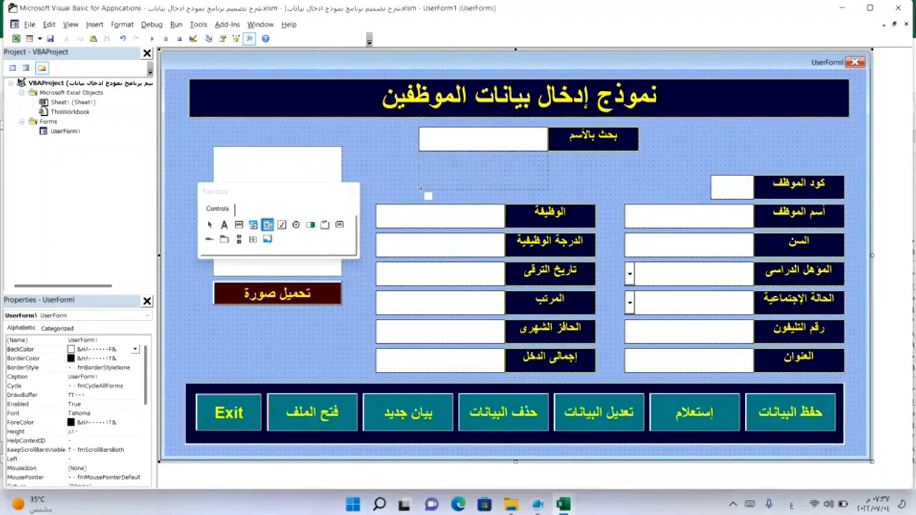
pyautogui.moveTo(428, 195); pyautogui.dragTo(421, 190)
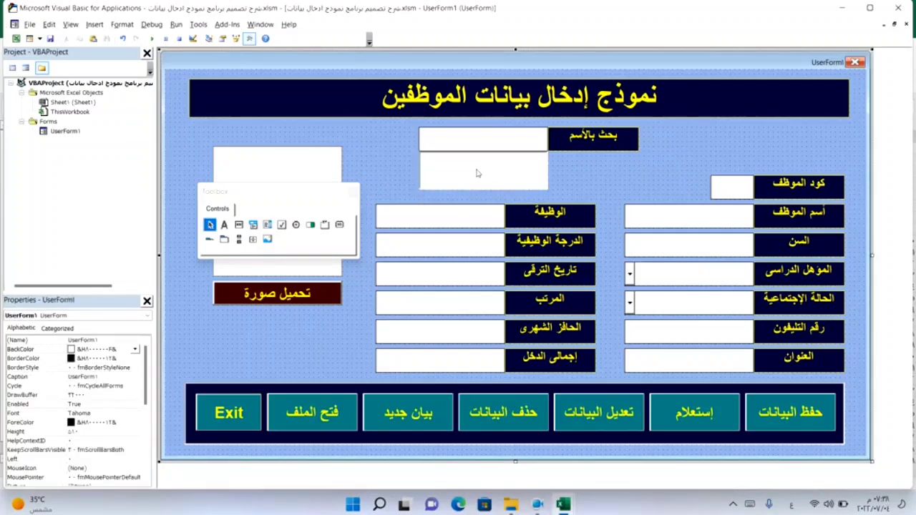
pyautogui.click(478, 173)
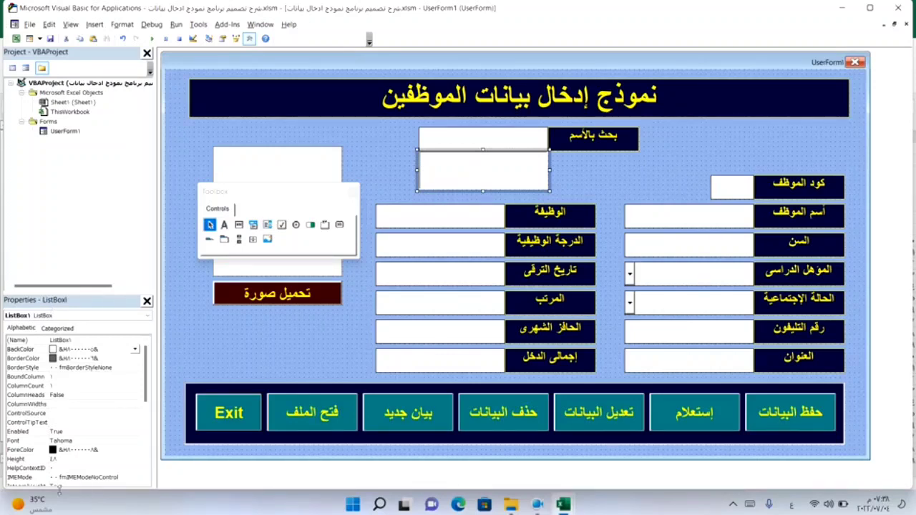
pyautogui.click(109, 442)
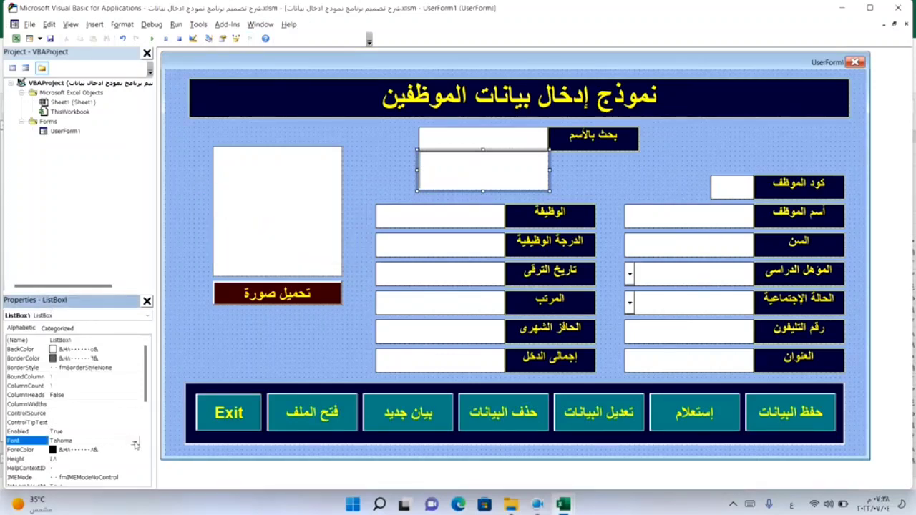
# - Set ListBox1's font to Arial Bold at a larger size
pyautogui.click(135, 442)
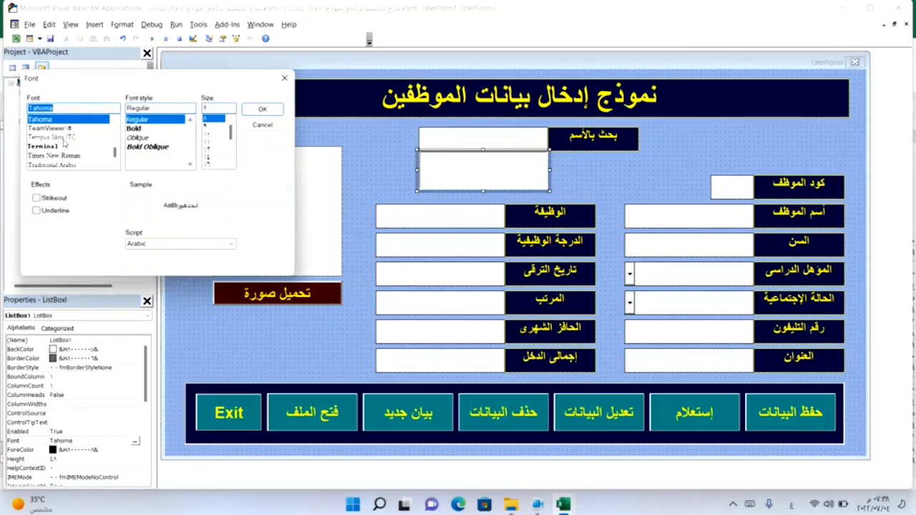
pyautogui.hotkey('alt', 'shift')
pyautogui.write('ar')
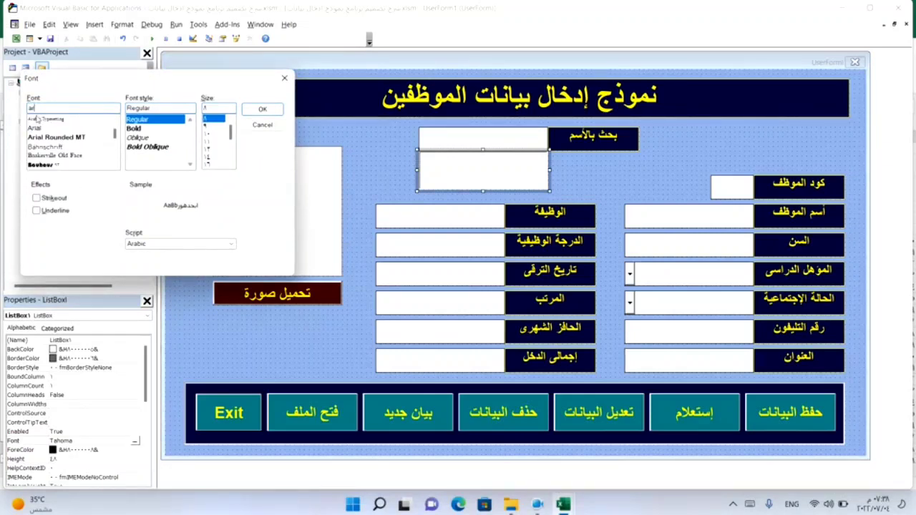
pyautogui.click(35, 128)
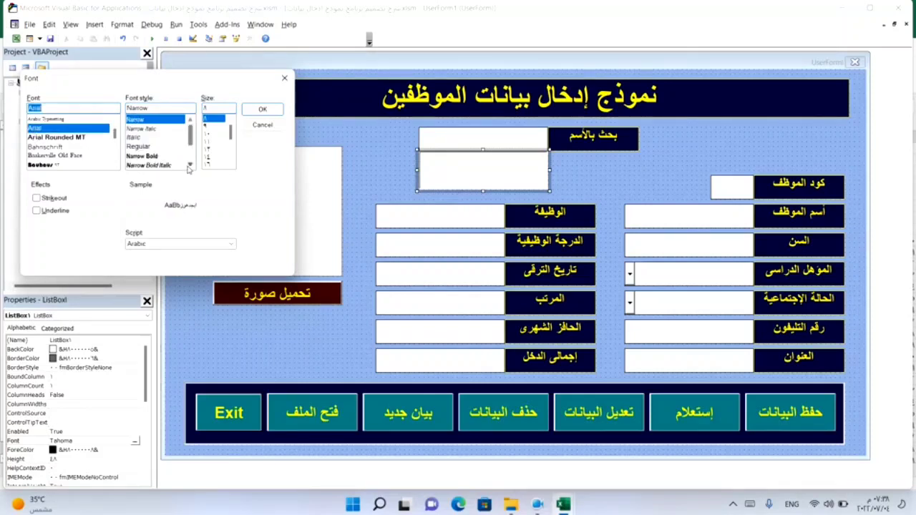
pyautogui.scroll(-2, 190, 169)
pyautogui.click(135, 155)
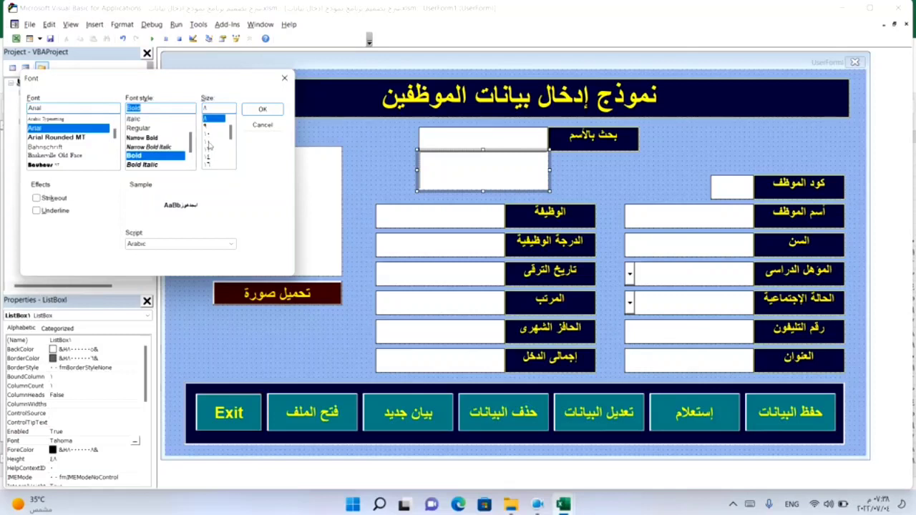
pyautogui.click(209, 149)
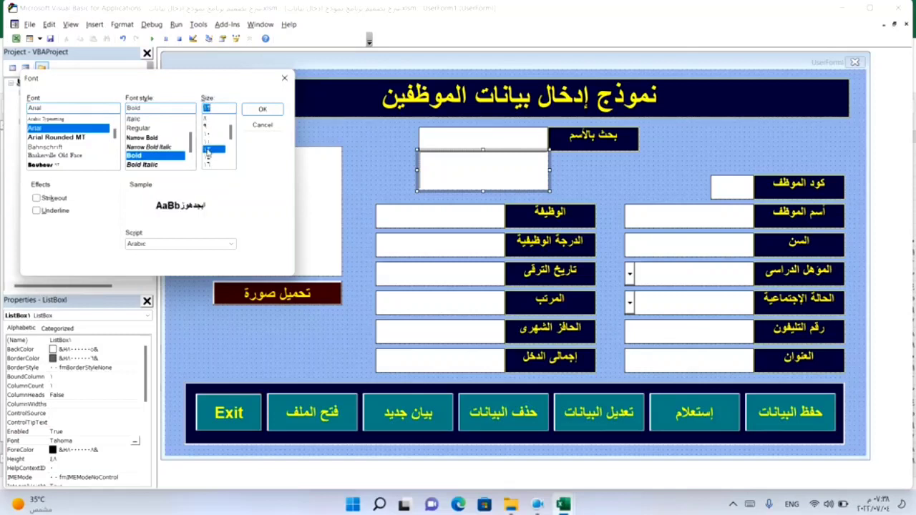
pyautogui.click(247, 113)
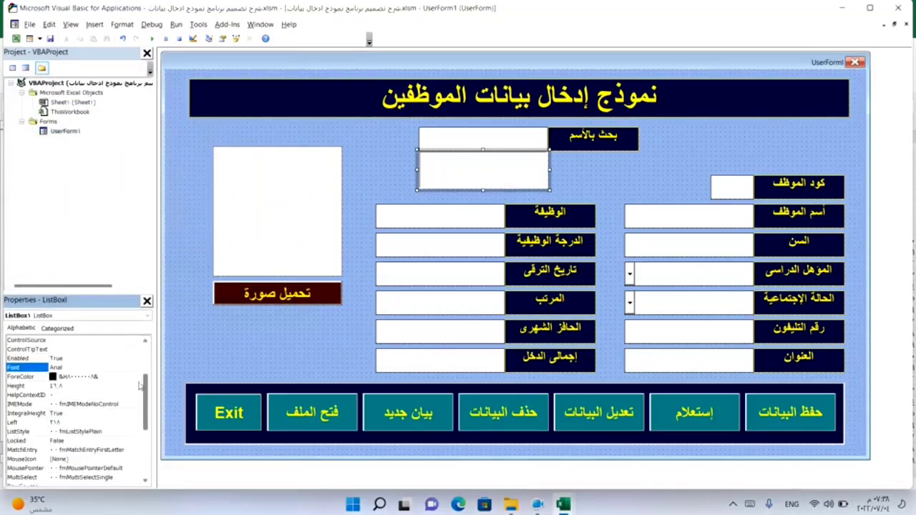
# - Centre ListBox1's text by setting TextAlign to 2 - fmTextAlignCenter
pyautogui.moveTo(145, 390); pyautogui.dragTo(141, 462)
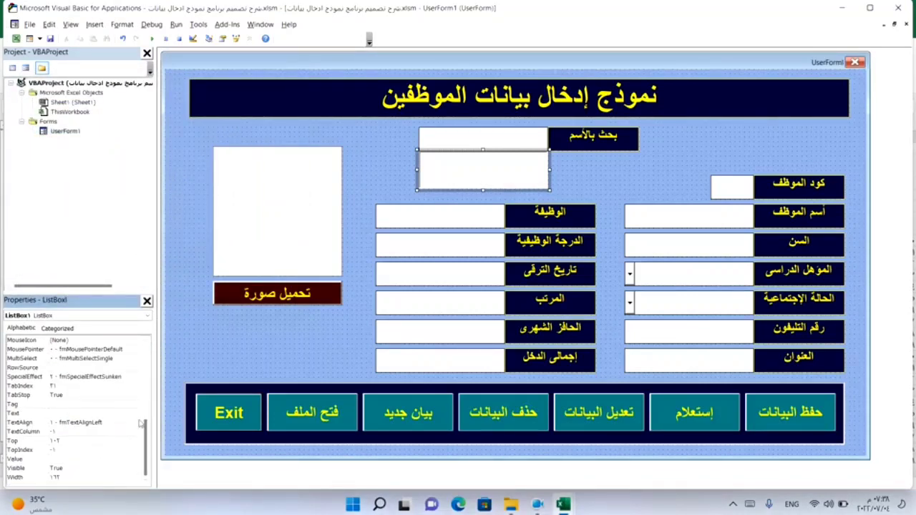
pyautogui.click(136, 426)
pyautogui.click(135, 423)
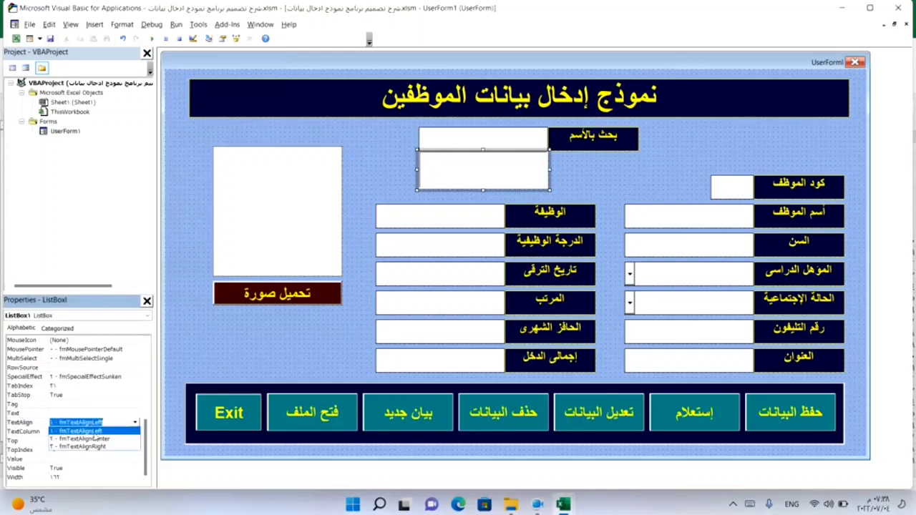
pyautogui.click(103, 440)
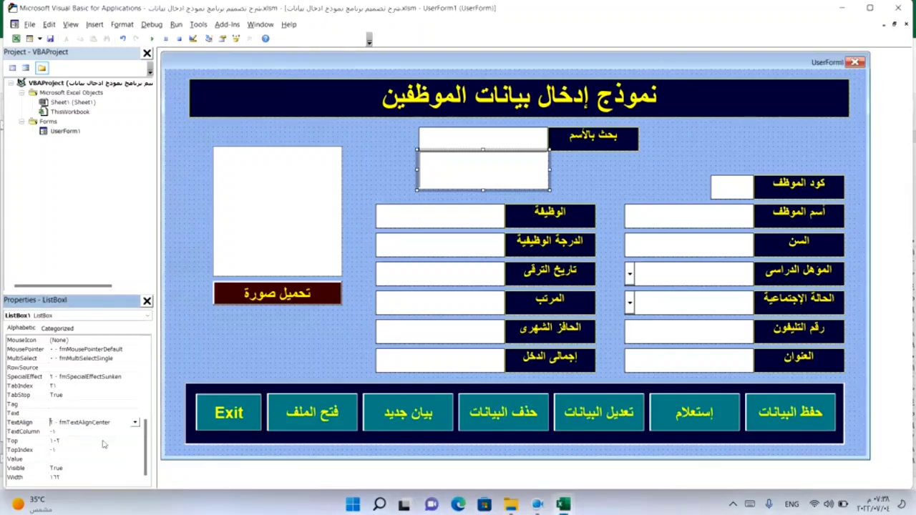
pyautogui.click(335, 331)
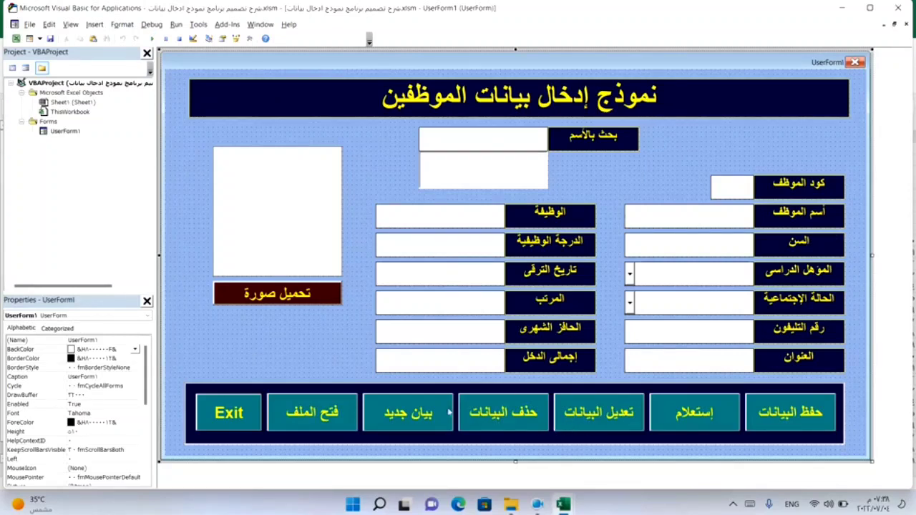
# - Give Image1 a dark navy BackColor from the palette
pyautogui.click(274, 185)
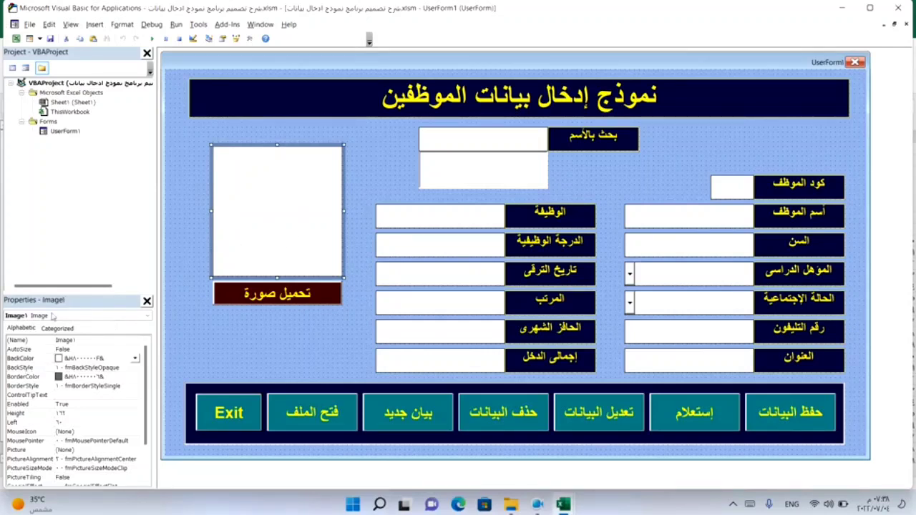
pyautogui.click(135, 358)
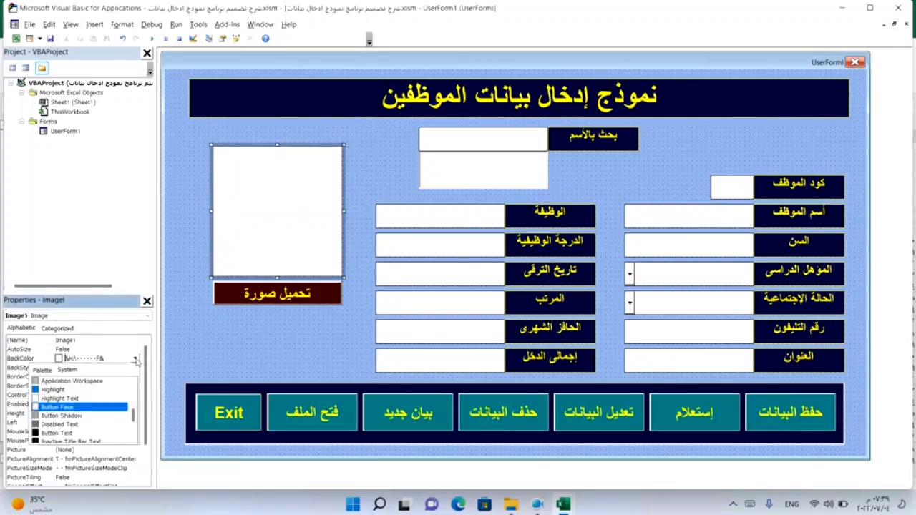
pyautogui.click(42, 371)
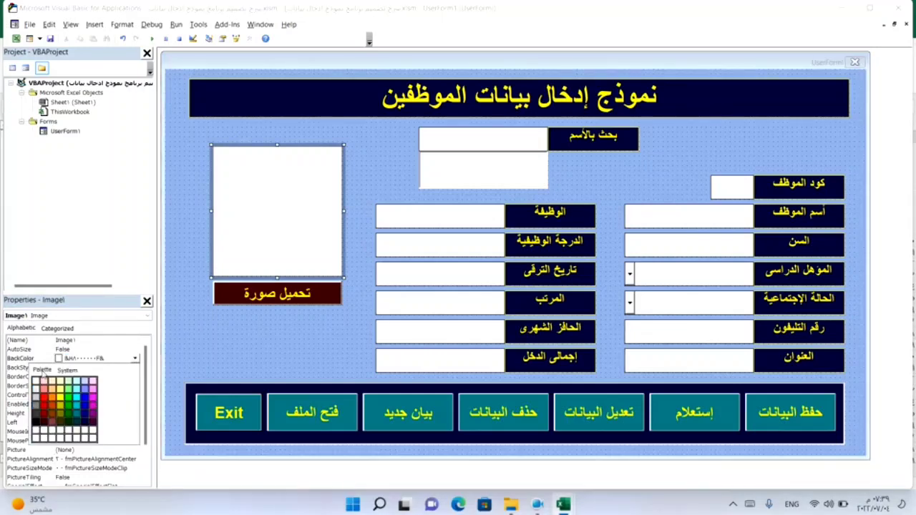
pyautogui.click(86, 423)
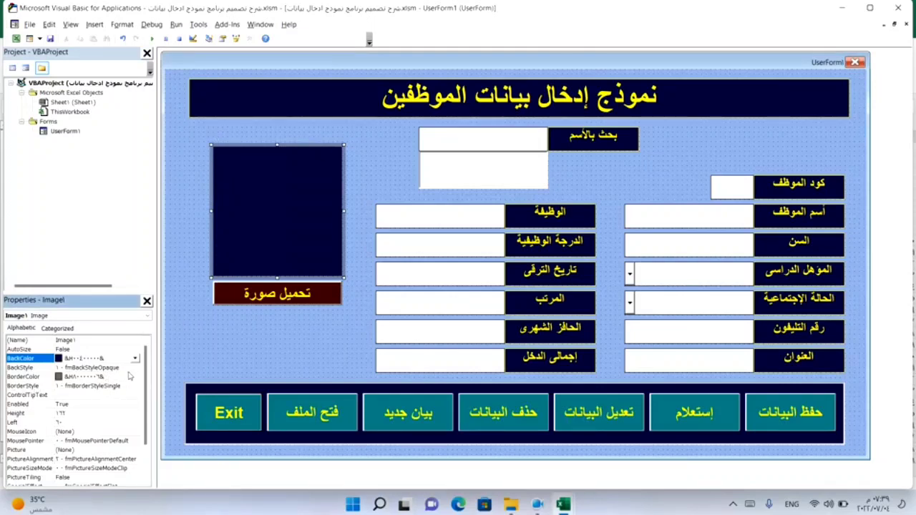
# - Set Image1's BorderColor to yellow from the palette
pyautogui.click(132, 377)
pyautogui.click(134, 377)
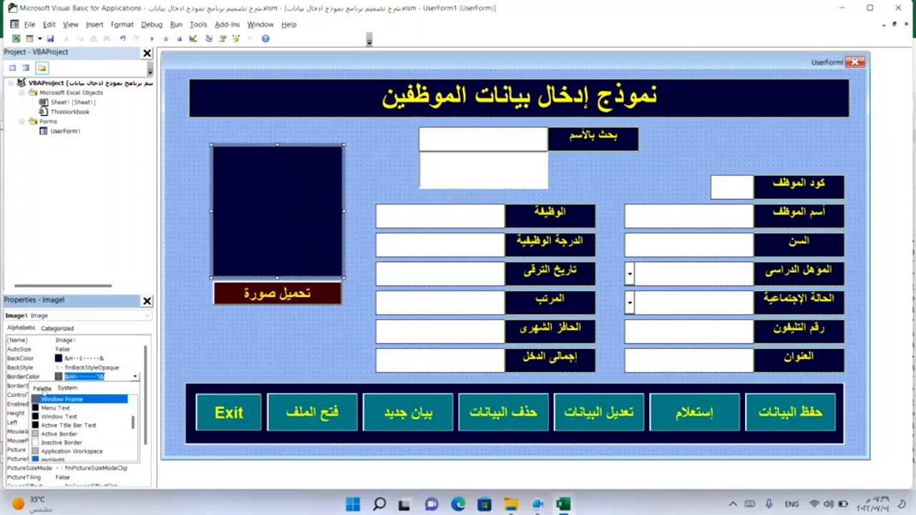
pyautogui.click(41, 388)
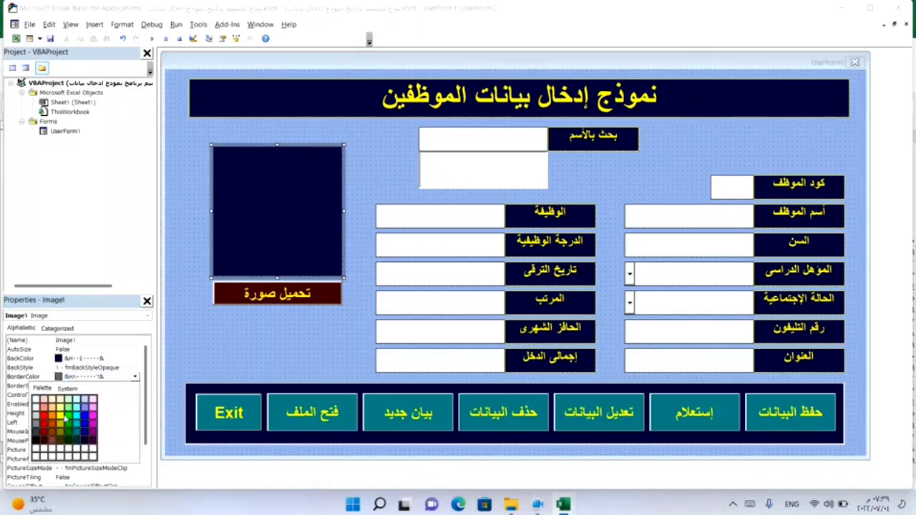
pyautogui.click(63, 419)
pyautogui.click(240, 350)
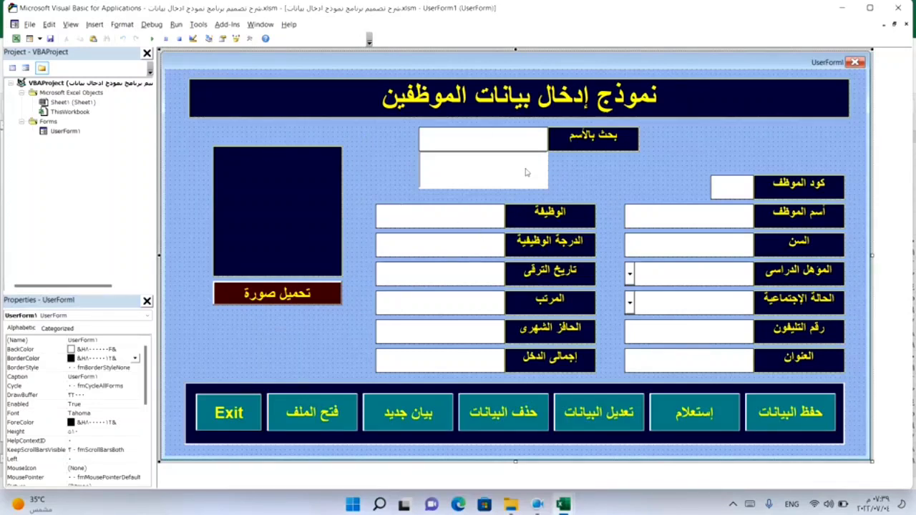
# - Give ListBox1 a black palette BorderColor and the 1 - fmBorderStyleSingle border style
pyautogui.click(486, 180)
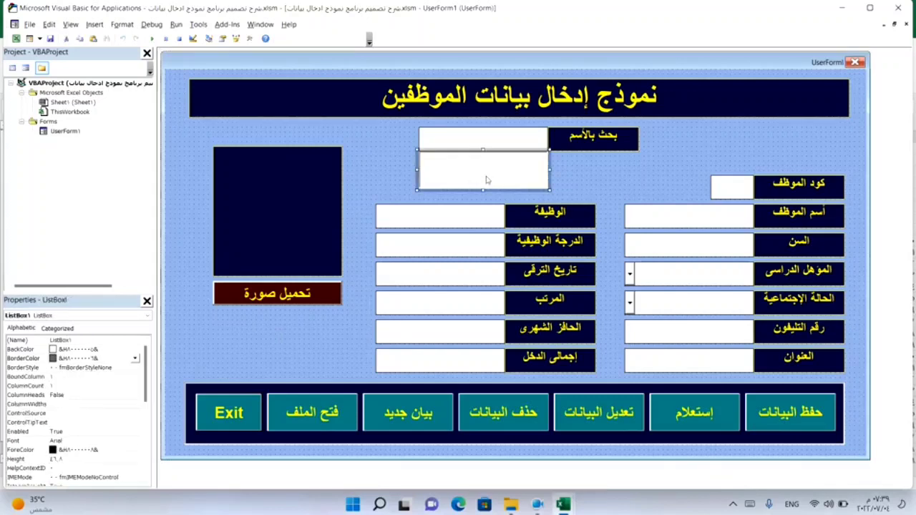
pyautogui.click(135, 359)
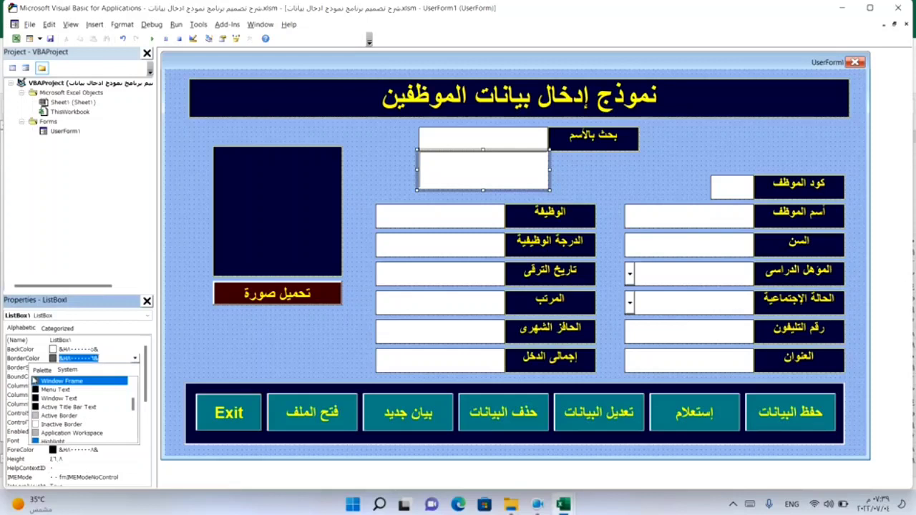
pyautogui.click(42, 370)
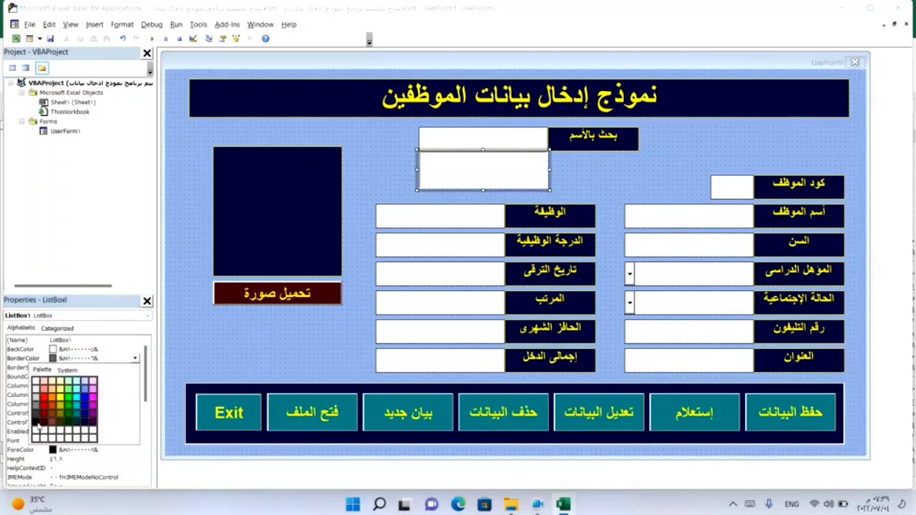
pyautogui.click(37, 423)
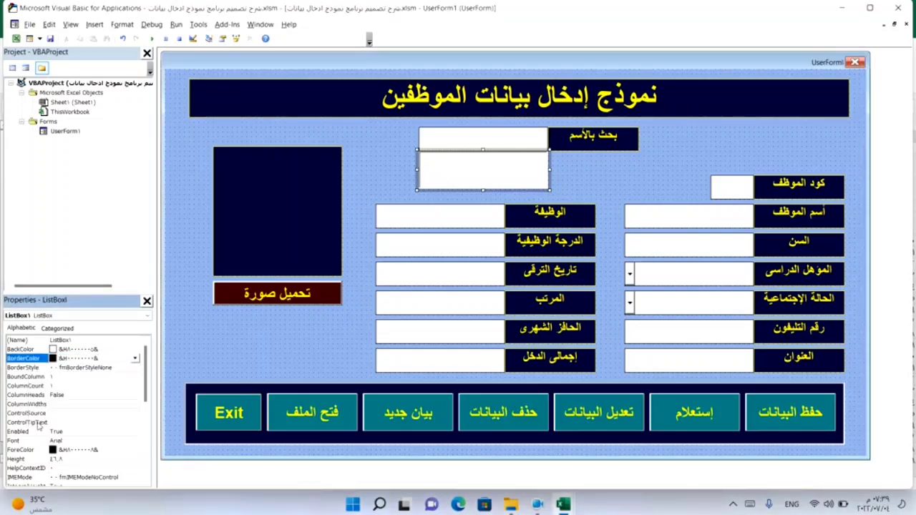
pyautogui.click(136, 368)
pyautogui.click(136, 368)
pyautogui.click(91, 387)
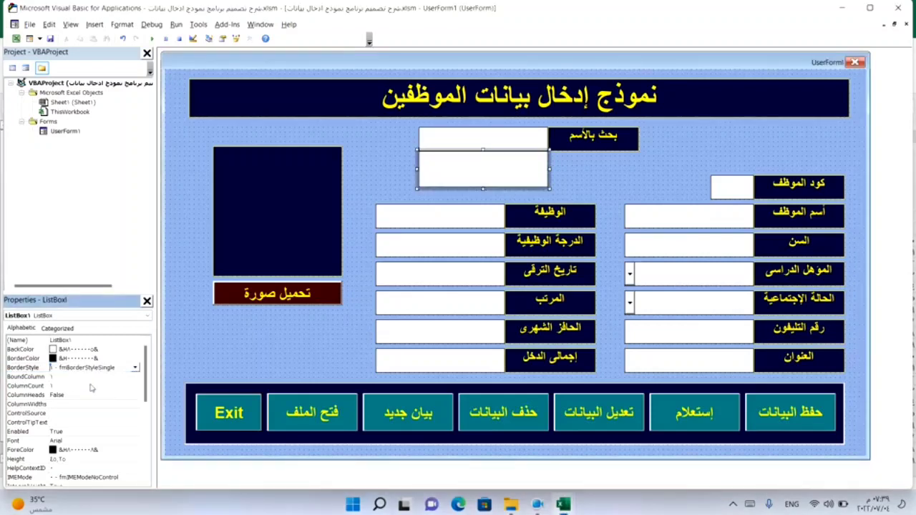
pyautogui.click(363, 187)
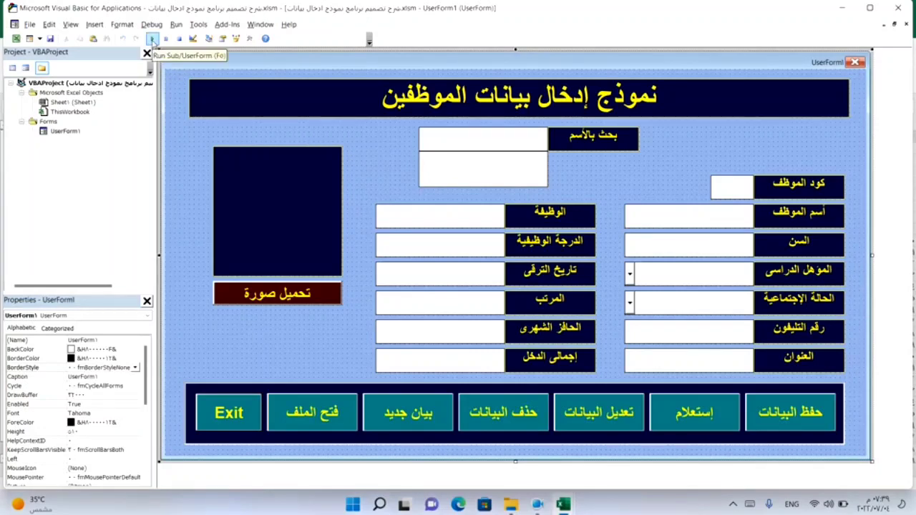
pyautogui.click(152, 39)
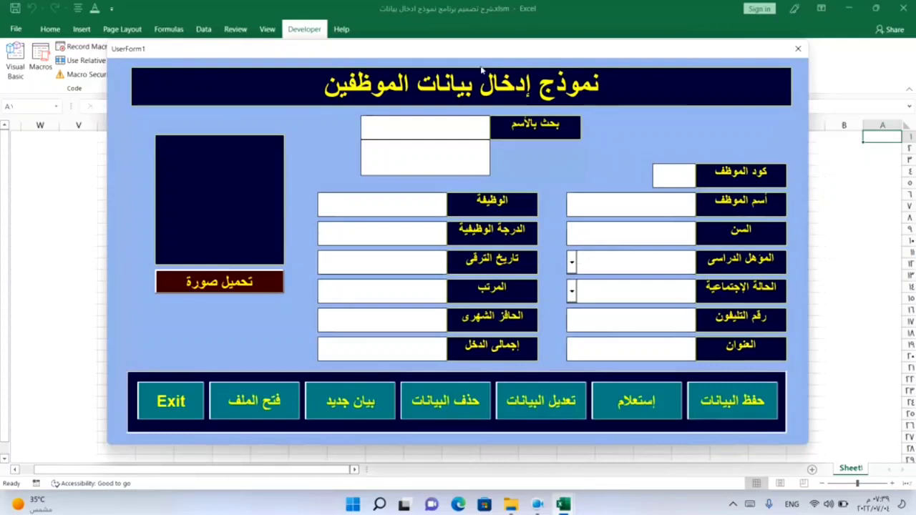
pyautogui.moveTo(499, 52)
pyautogui.mouseDown()
pyautogui.moveTo(693, 86)
pyautogui.moveTo(518, 46)
pyautogui.mouseUp()
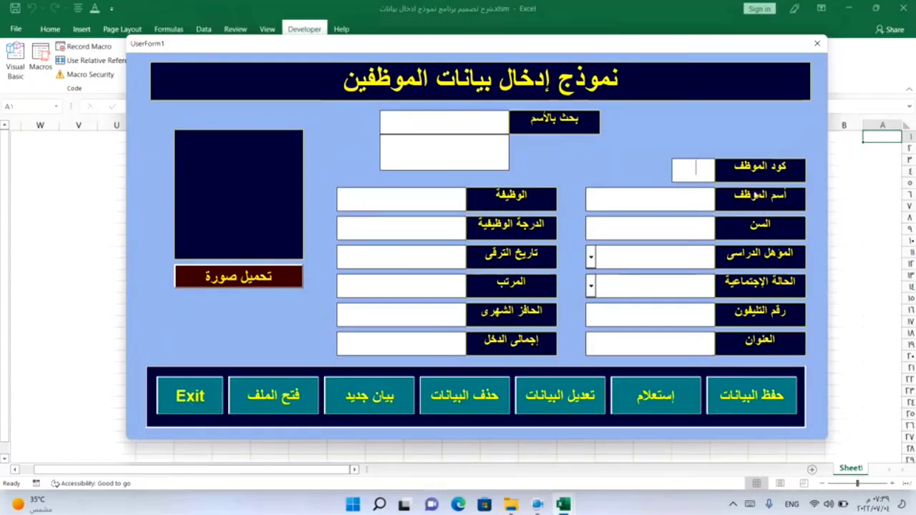
pyautogui.click(592, 257)
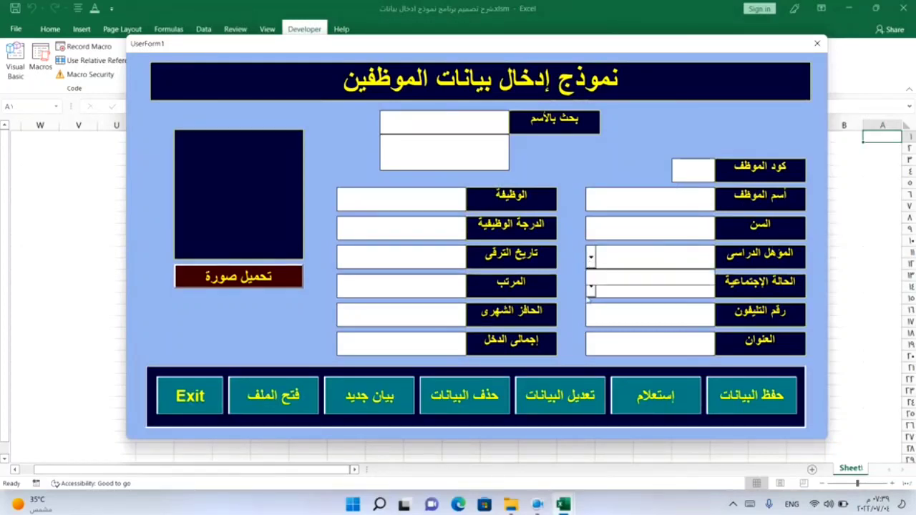
pyautogui.click(589, 291)
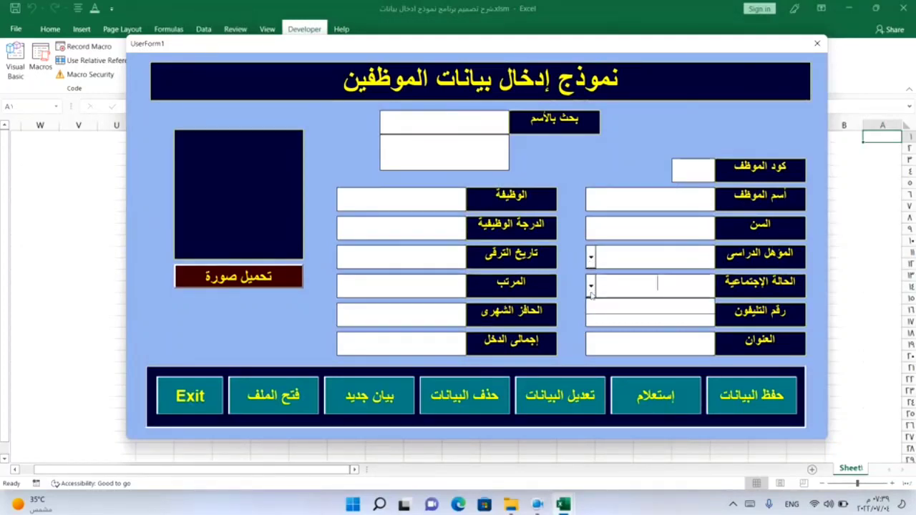
pyautogui.click(239, 283)
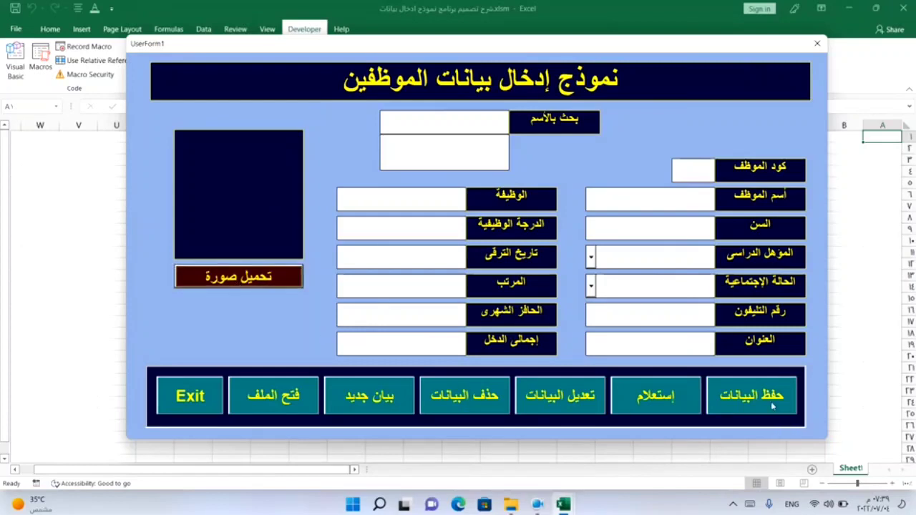
pyautogui.click(759, 407)
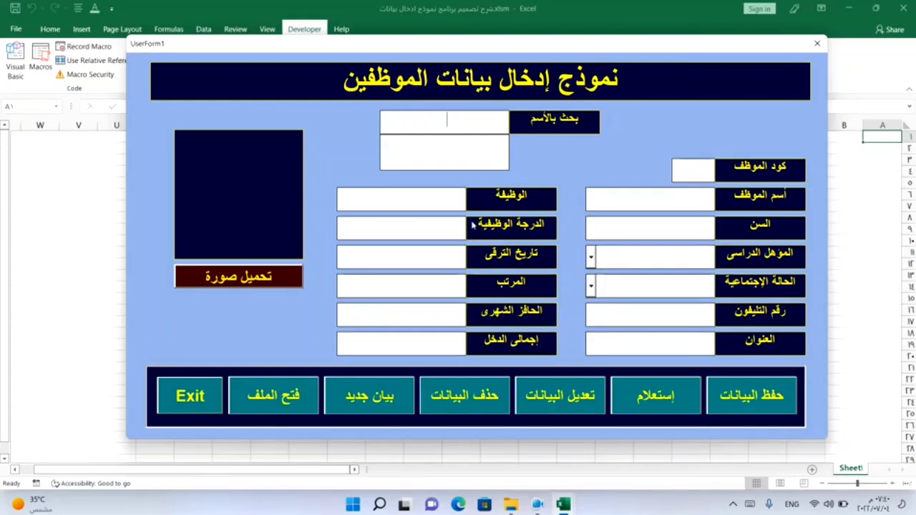
pyautogui.click(818, 46)
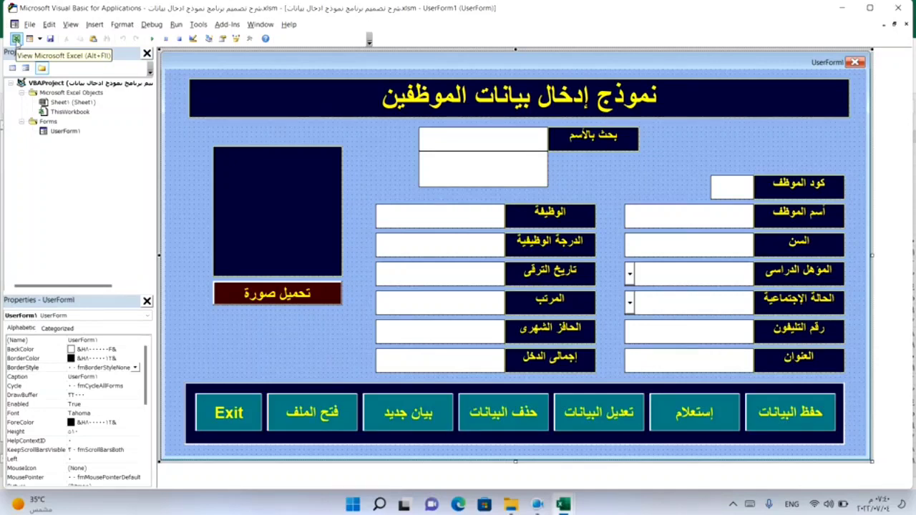
# - Format all worksheet cells bold, middle- and centre-aligned, at font size 12
pyautogui.click(16, 40)
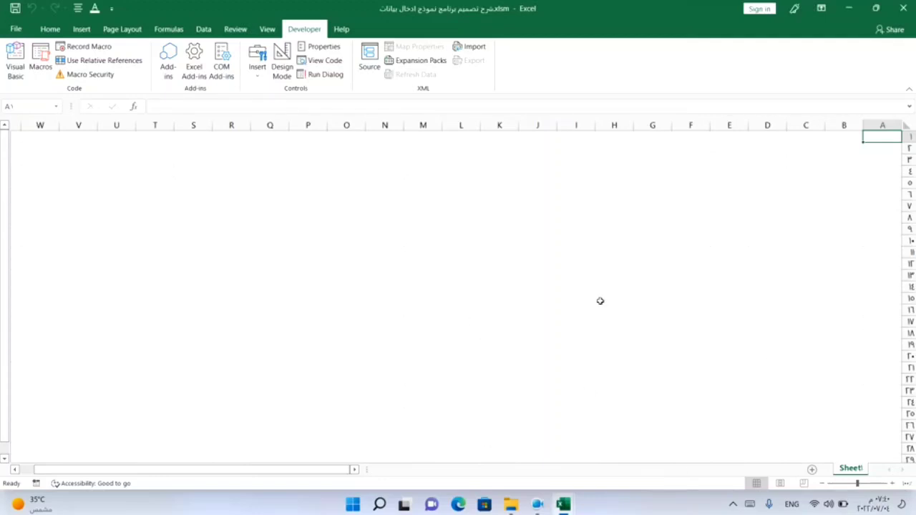
pyautogui.click(906, 126)
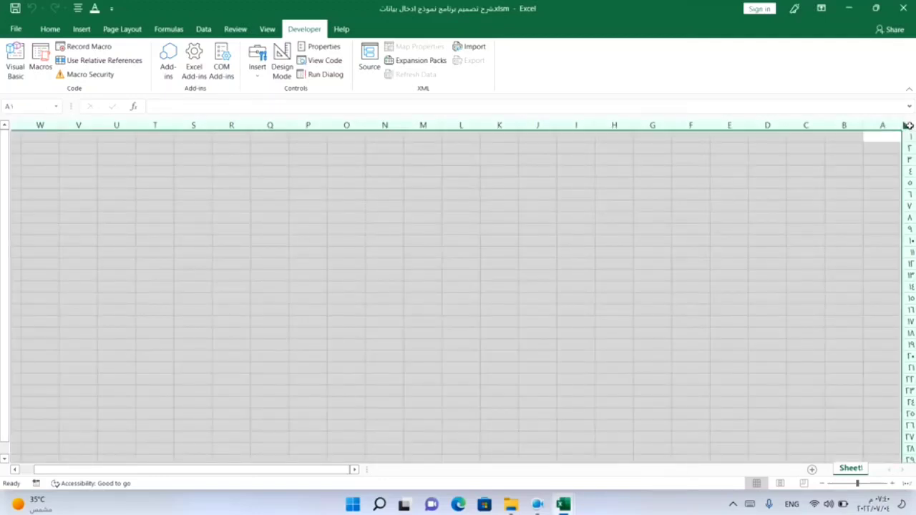
pyautogui.click(50, 29)
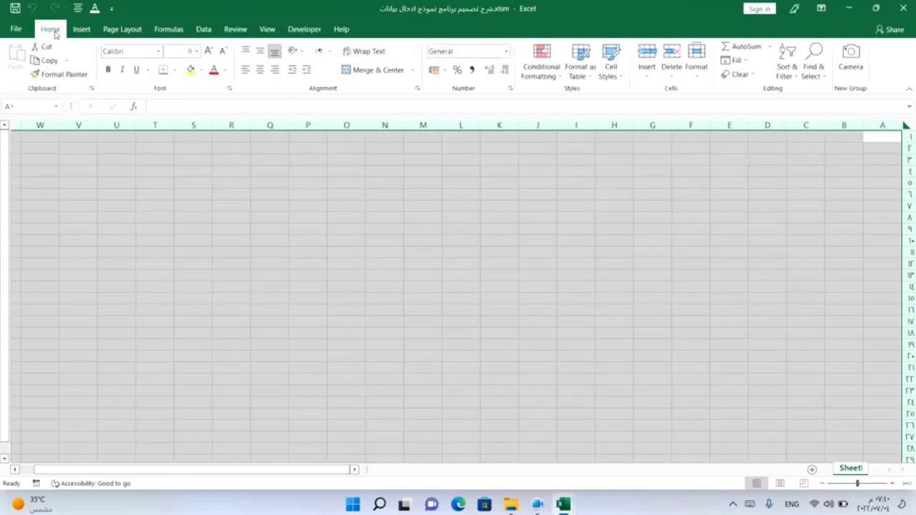
pyautogui.click(108, 70)
pyautogui.click(260, 70)
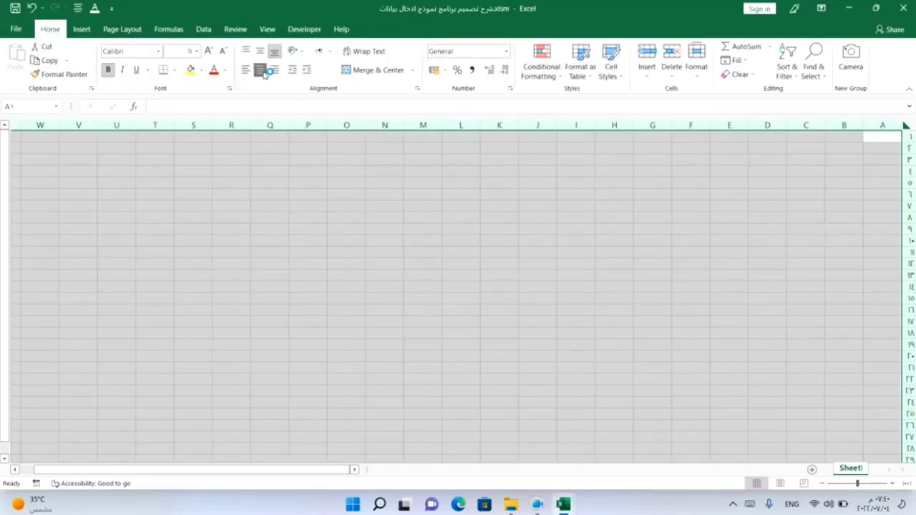
pyautogui.click(260, 51)
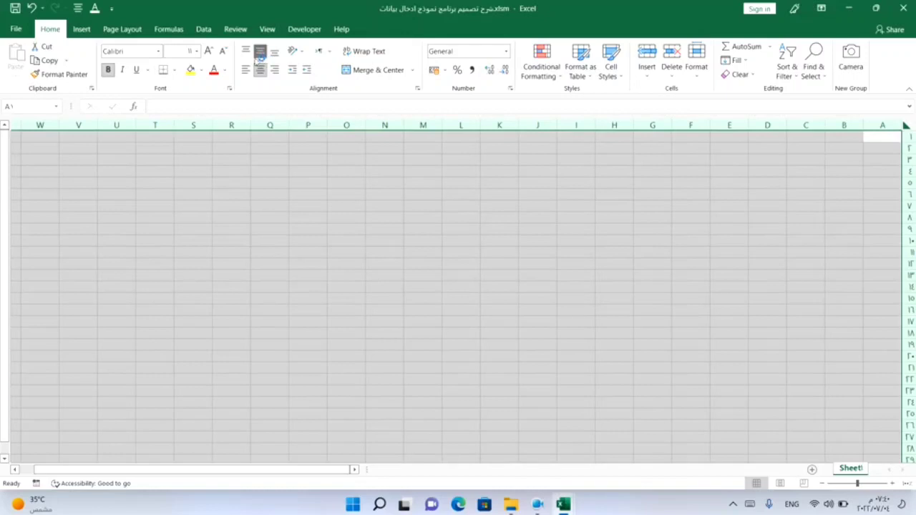
pyautogui.click(209, 50)
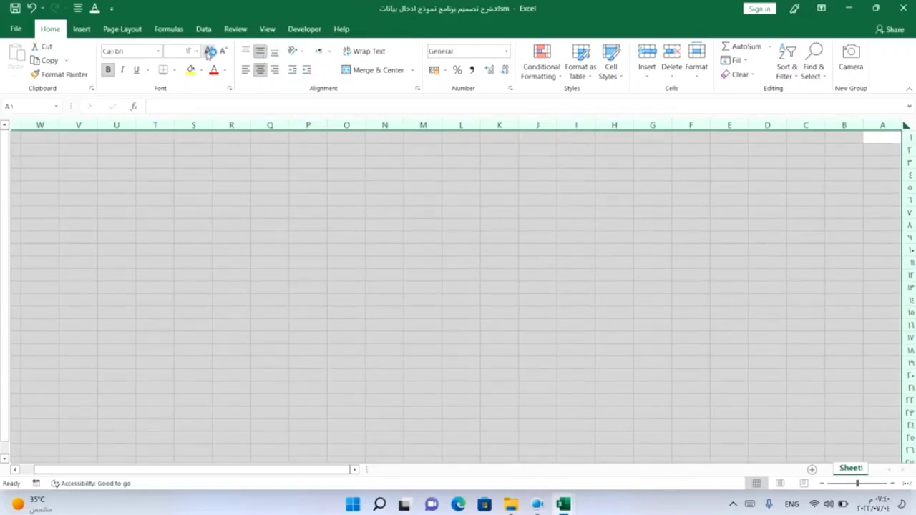
pyautogui.click(643, 264)
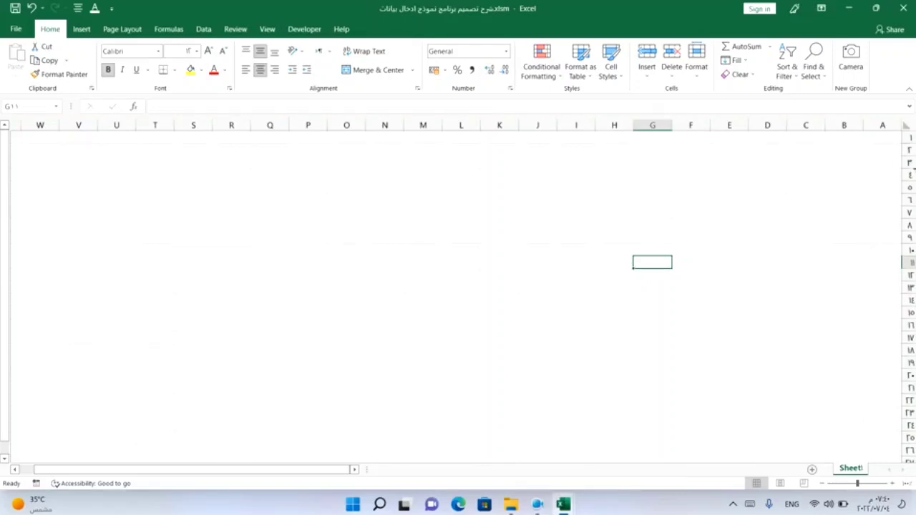
# - Enter 'كود الموظف' in A3, then widen column A and heighten row 3
pyautogui.click(882, 165)
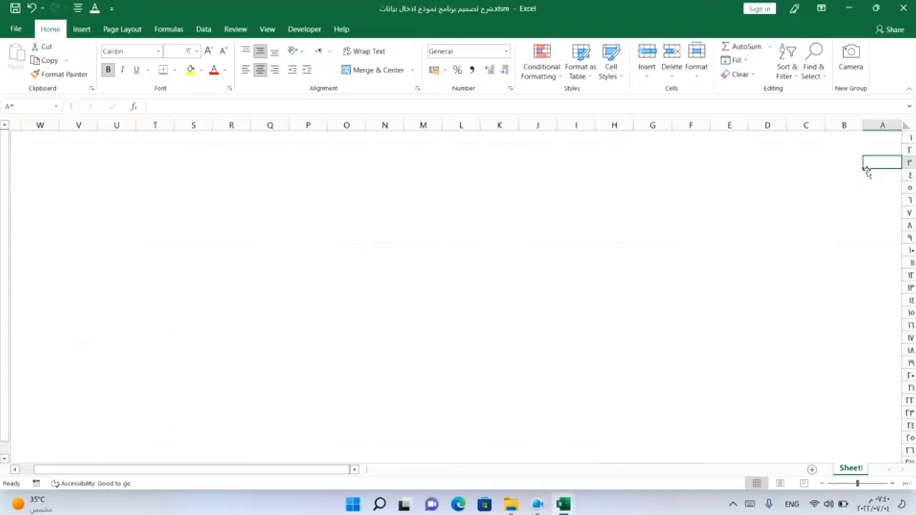
pyautogui.write('لا')
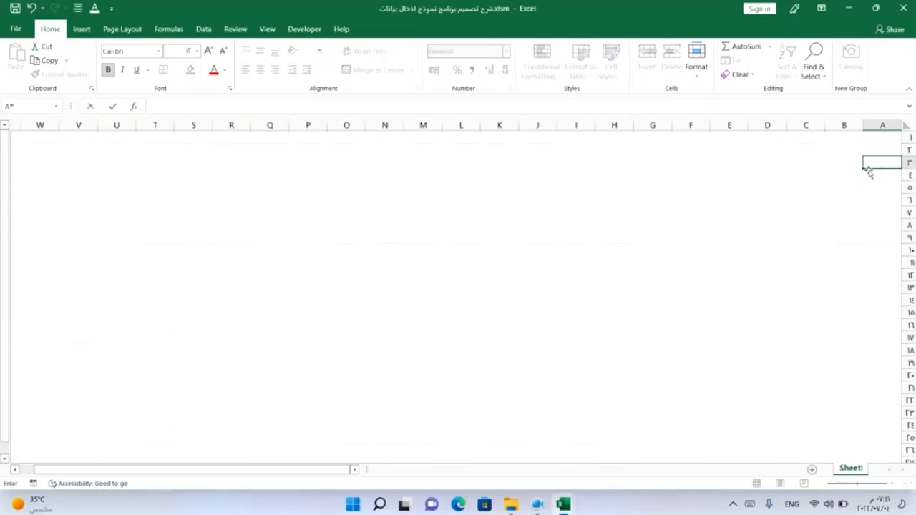
pyautogui.hotkey('alt', 'shift')
pyautogui.write('كود ال')
pyautogui.write('موظف')
pyautogui.click(839, 224)
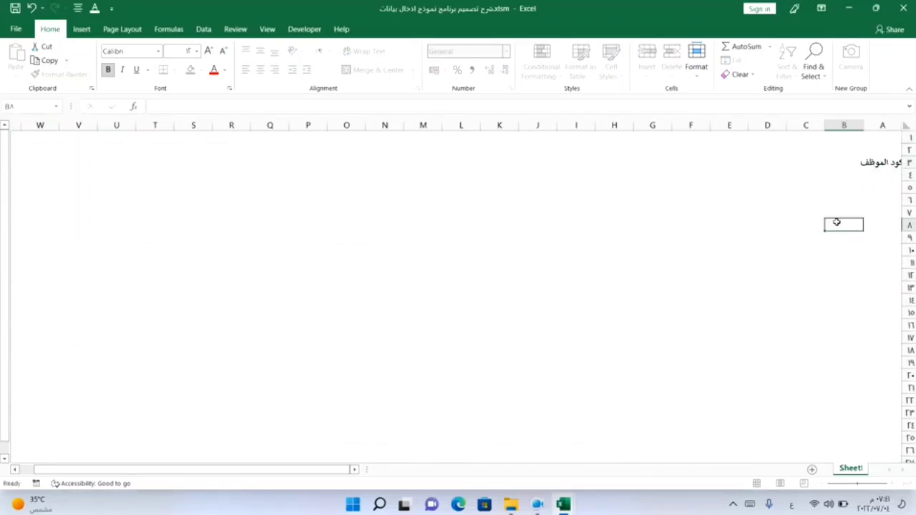
pyautogui.moveTo(864, 126); pyautogui.dragTo(842, 126)
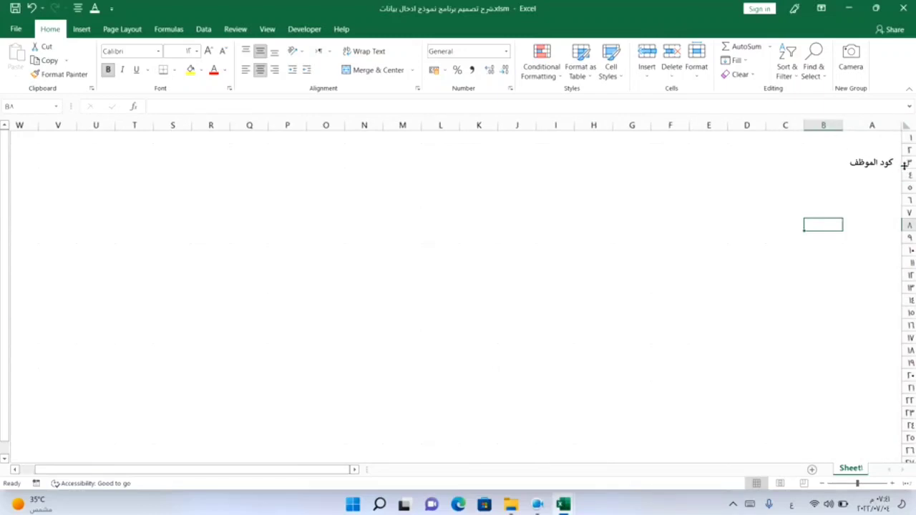
pyautogui.moveTo(906, 167); pyautogui.dragTo(905, 180)
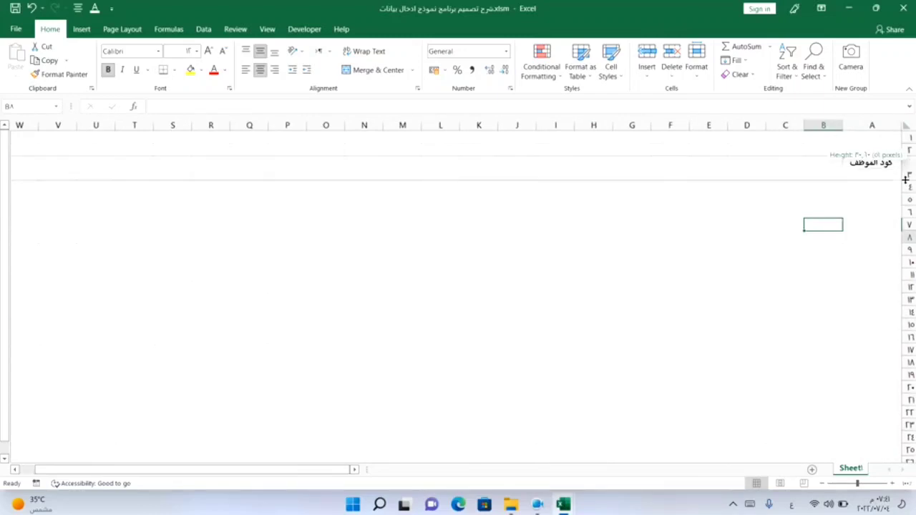
# - Apply the Arial font to the entire worksheet
pyautogui.click(693, 249)
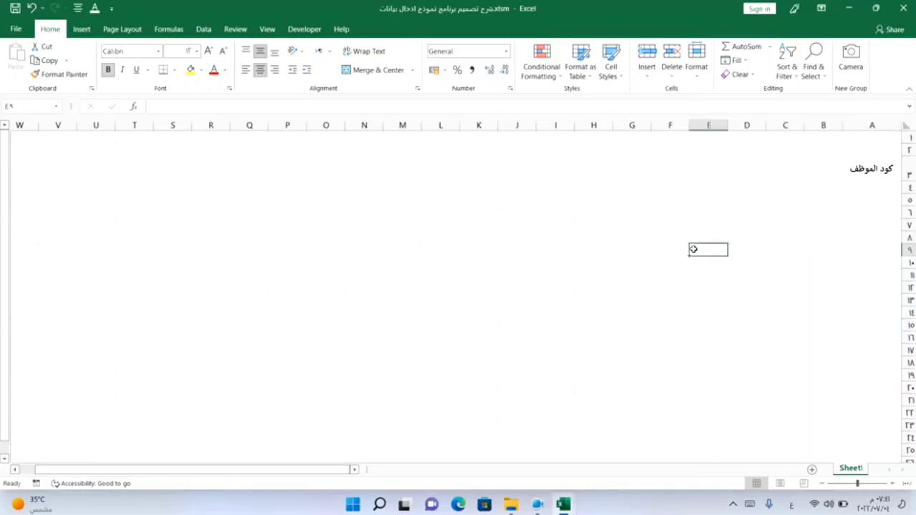
pyautogui.click(911, 124)
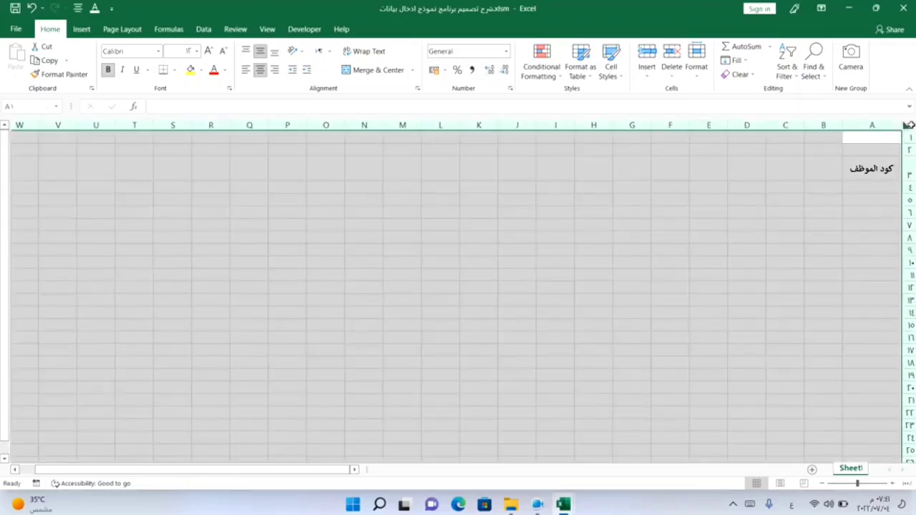
pyautogui.click(158, 51)
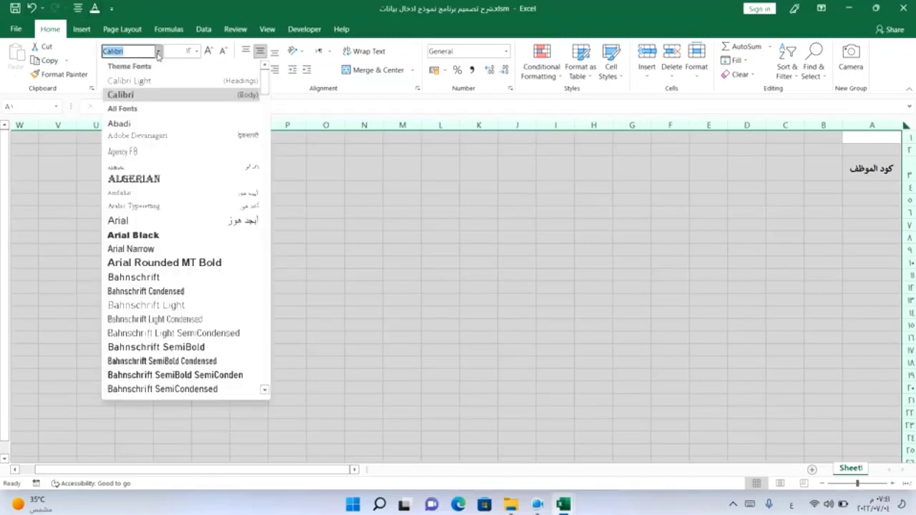
pyautogui.click(129, 221)
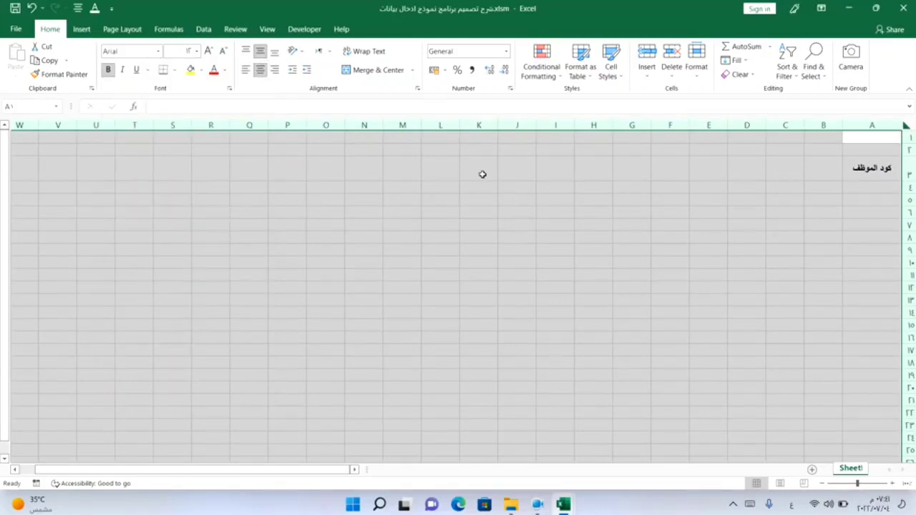
pyautogui.click(837, 201)
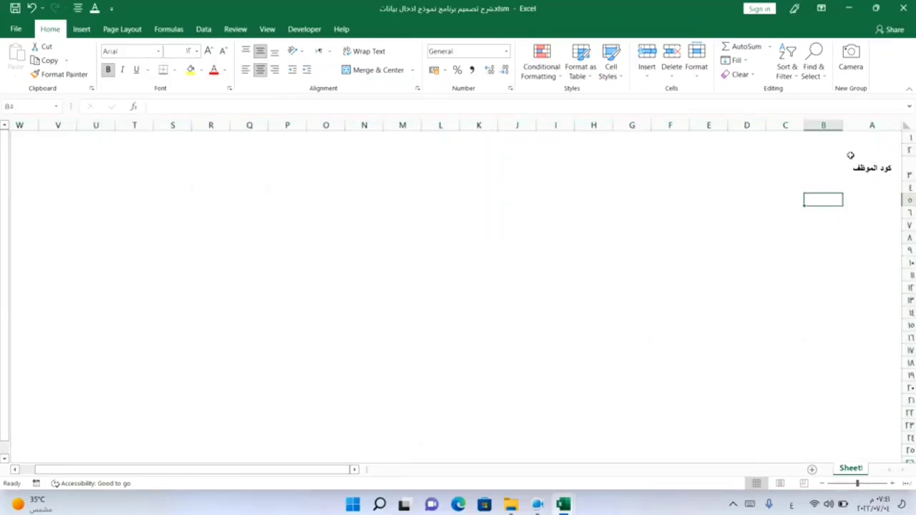
pyautogui.moveTo(842, 126); pyautogui.dragTo(842, 125)
# - Increase the whole sheet's font size by one step
pyautogui.click(907, 126)
pyautogui.click(185, 51)
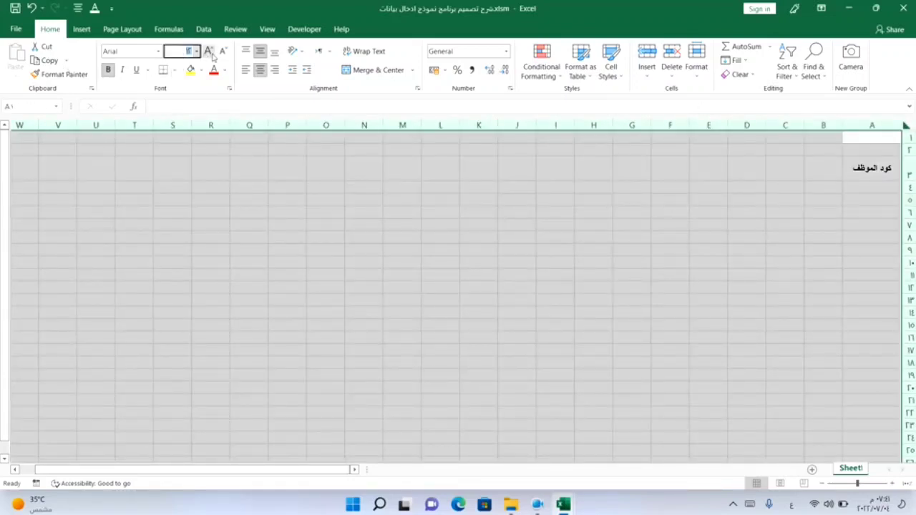
pyautogui.click(207, 52)
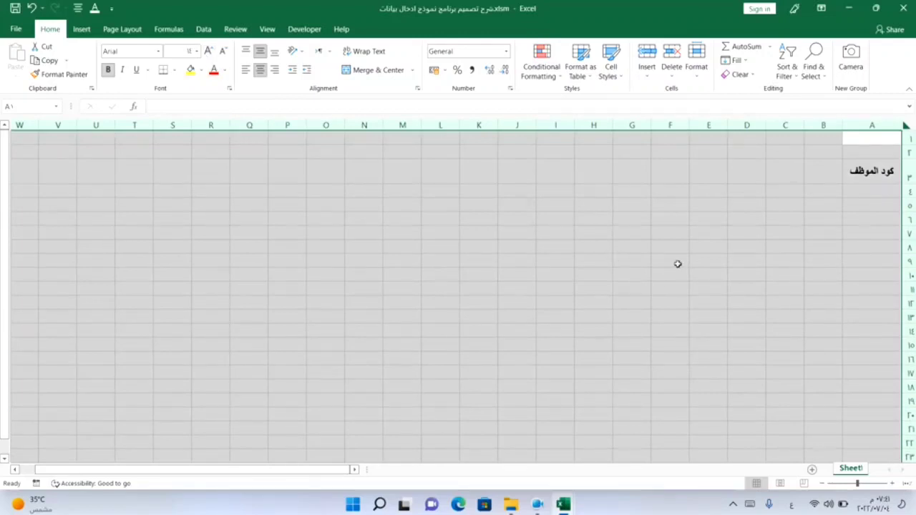
pyautogui.click(698, 252)
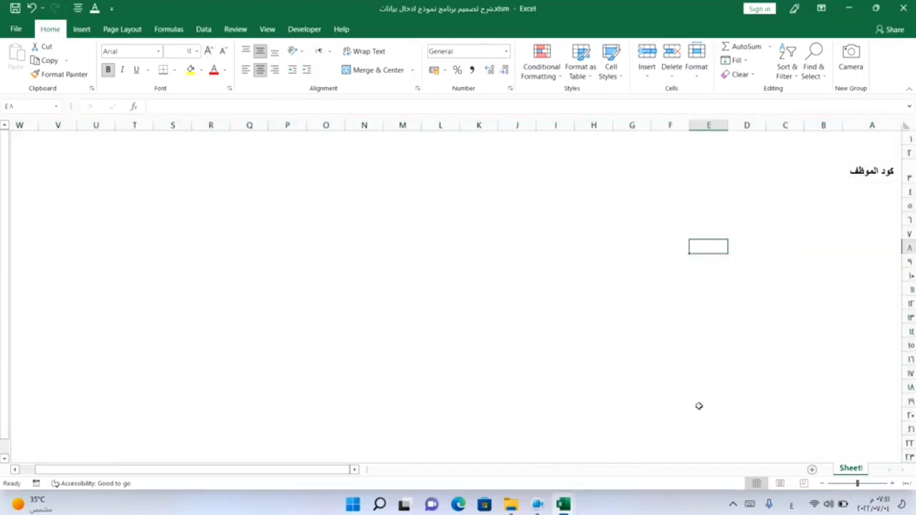
# - Enter 'أسم الموظف' in B3 and 'السن' in C3
pyautogui.click(812, 176)
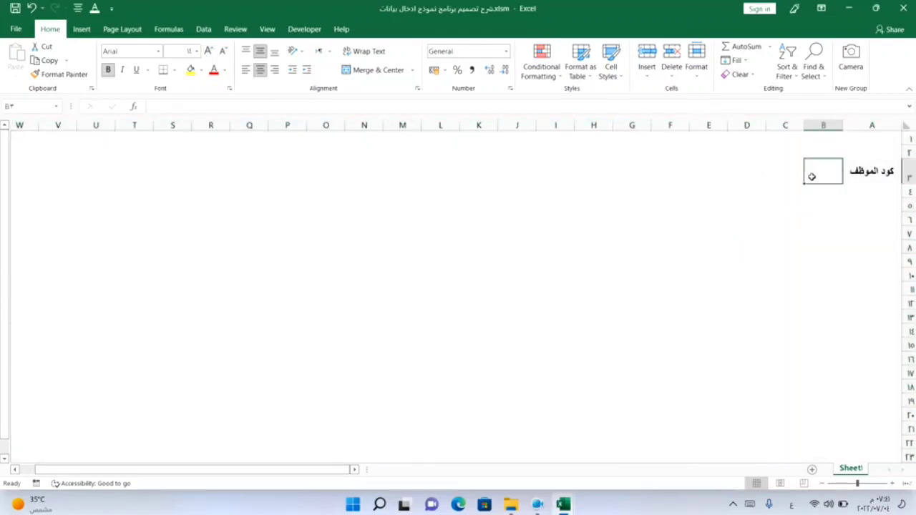
pyautogui.write('أس')
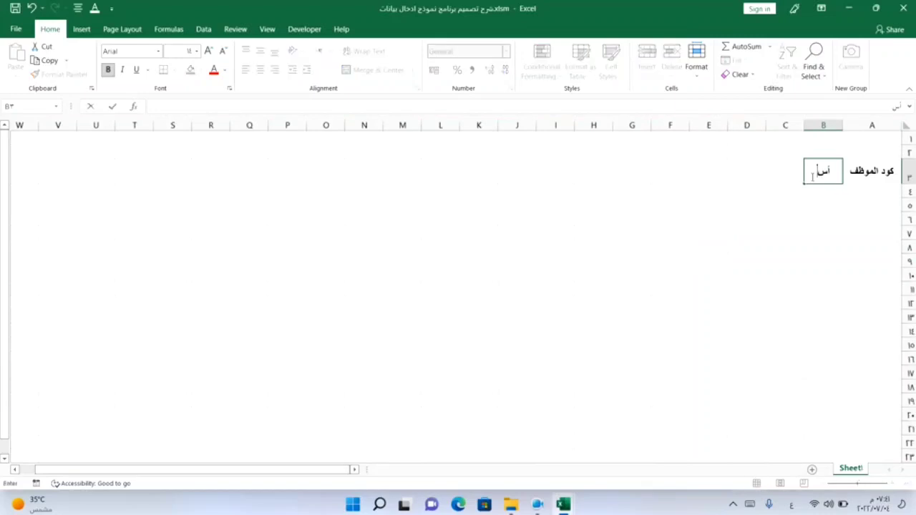
pyautogui.write('م الموظف')
pyautogui.press('Tab')
pyautogui.write('ال')
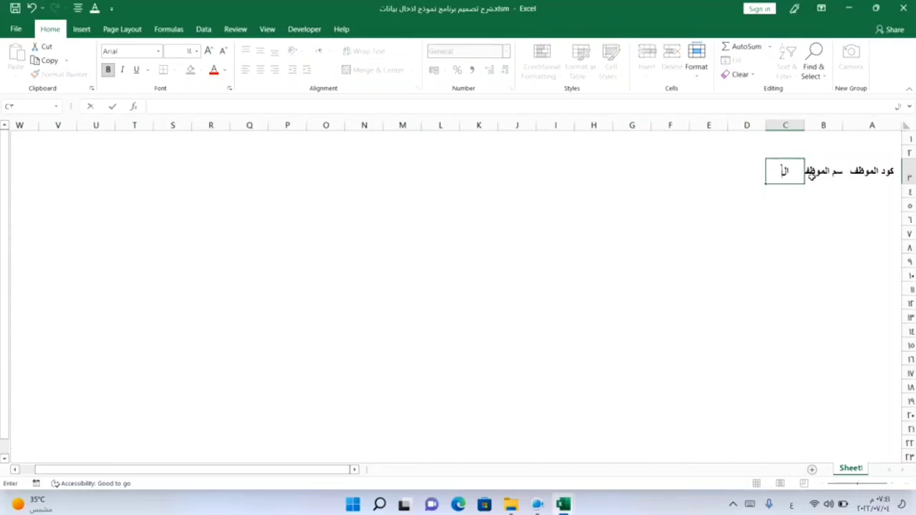
pyautogui.write('سن')
pyautogui.press('Tab')
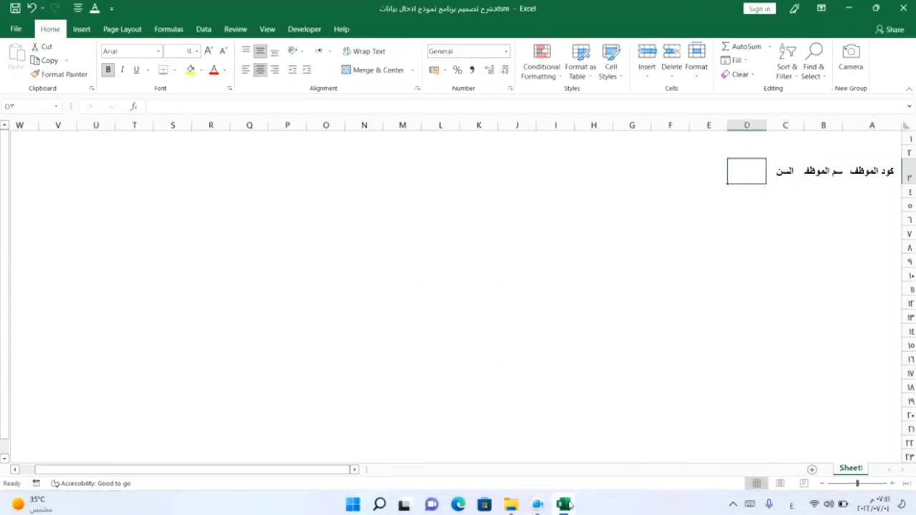
pyautogui.moveTo(565, 507)
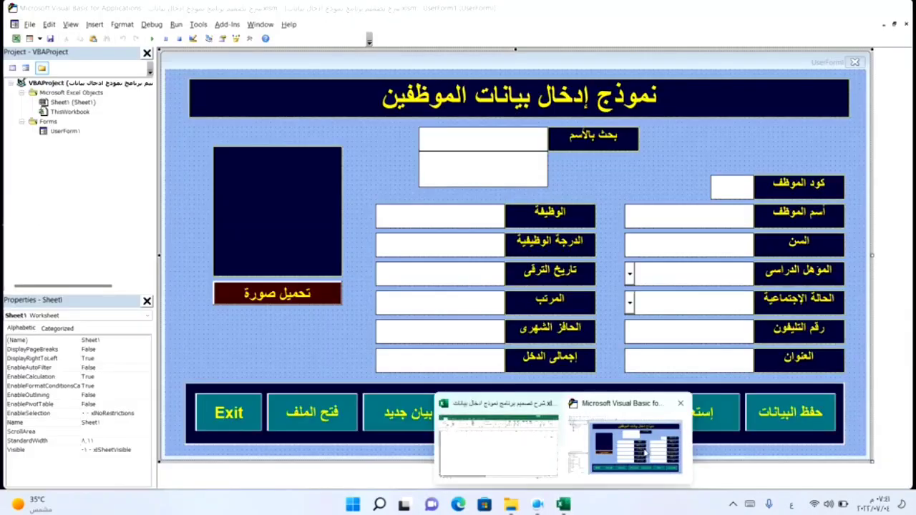
pyautogui.click(630, 451)
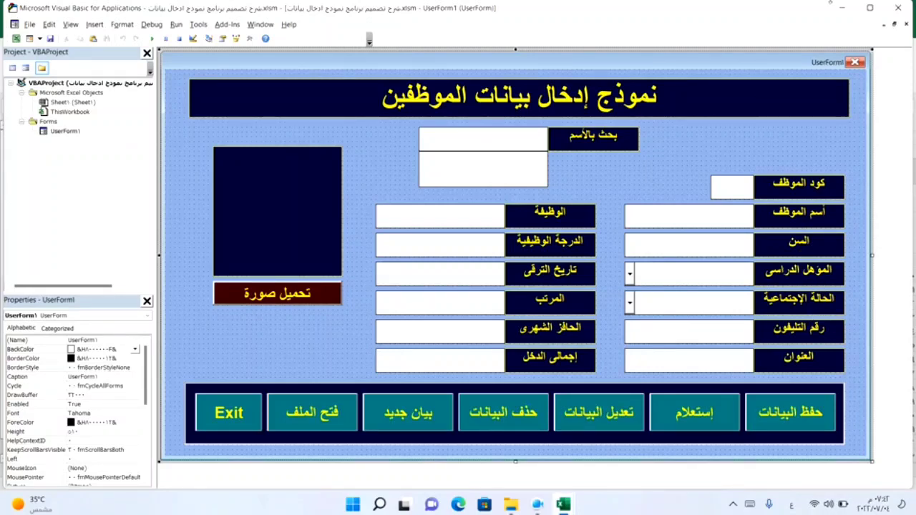
# - Enter 'المؤهل الدراسي' in D3 and 'الحالة الإجتماعية' in E3
pyautogui.click(840, 8)
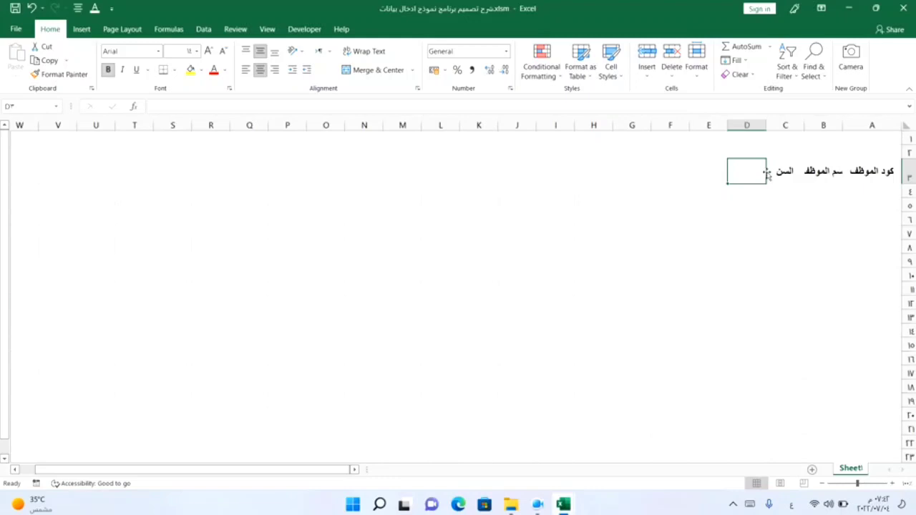
pyautogui.write('الم')
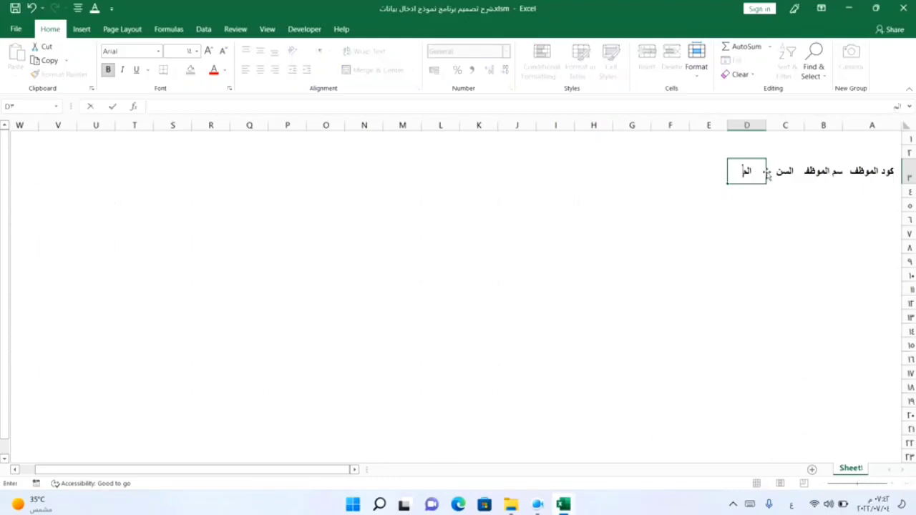
pyautogui.write('ؤهل الد')
pyautogui.write('راسي')
pyautogui.press('Tab')
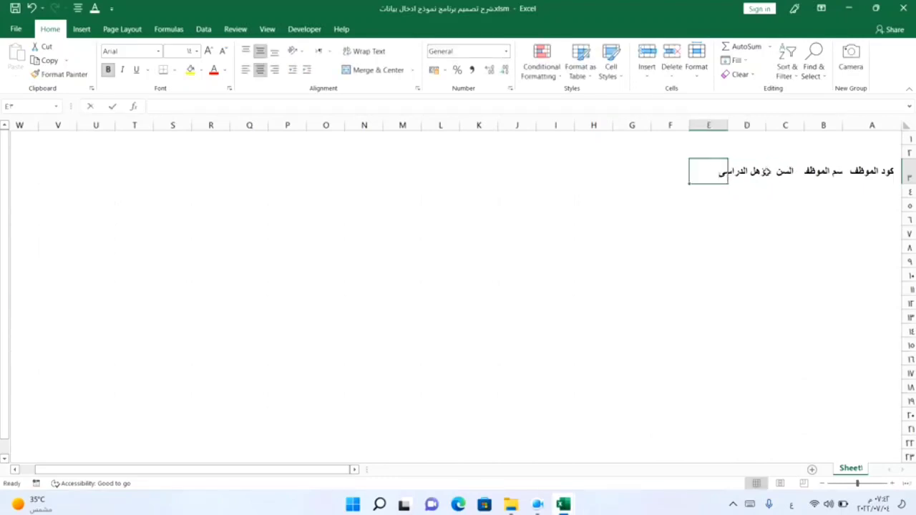
pyautogui.write('الخ')
pyautogui.press('BackSpace')
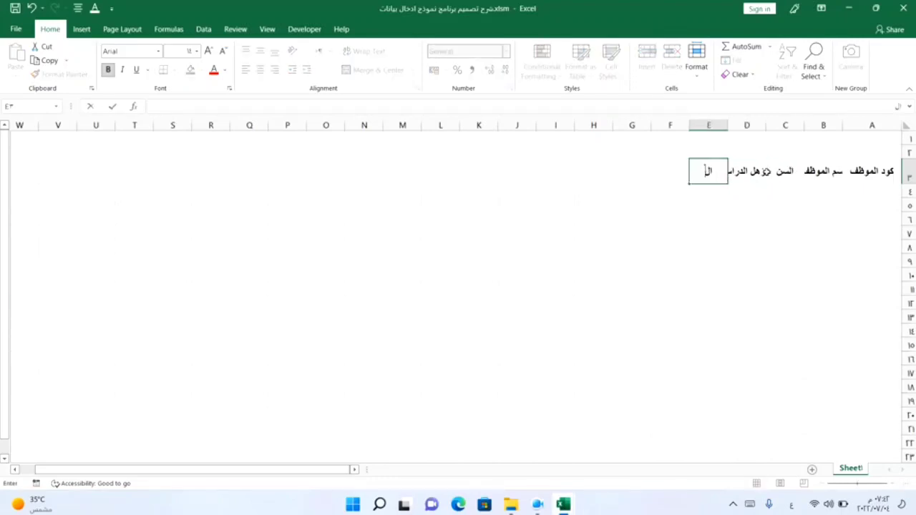
pyautogui.write('حالة الإ')
pyautogui.write('جتماعية')
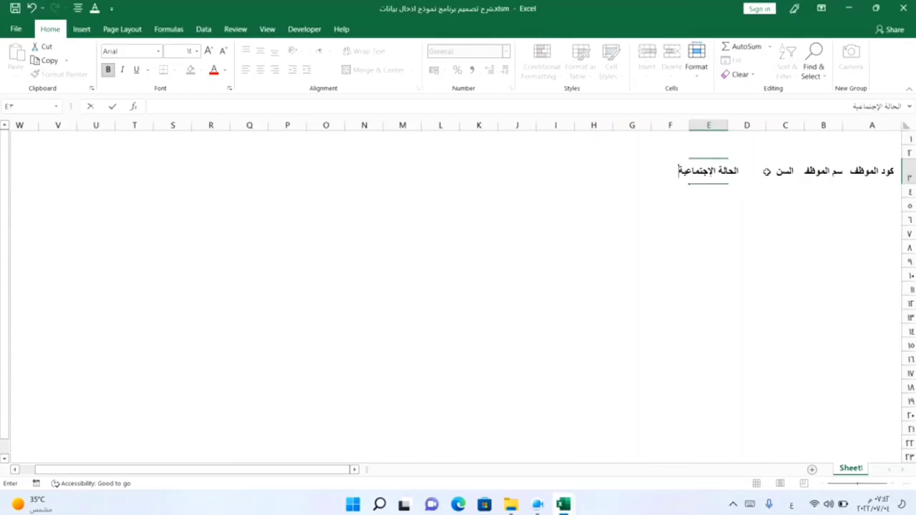
pyautogui.press('Return')
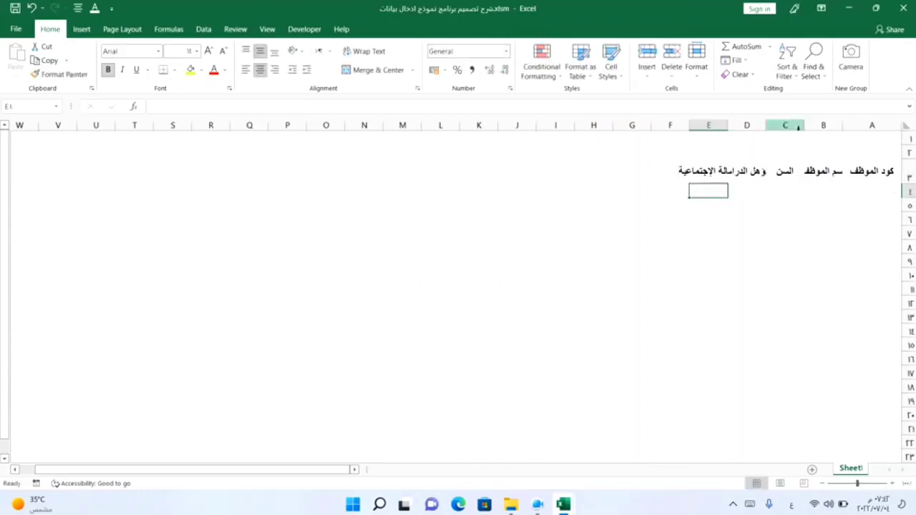
# - Widen column B, then enter 'رقم التليفون' in F3 and 'العنوان' in G3
pyautogui.moveTo(805, 126); pyautogui.dragTo(544, 126)
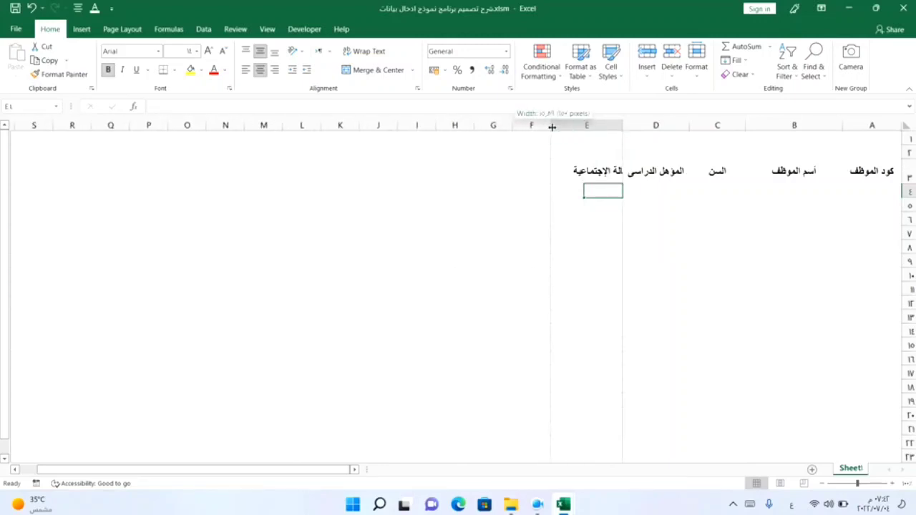
pyautogui.click(770, 213)
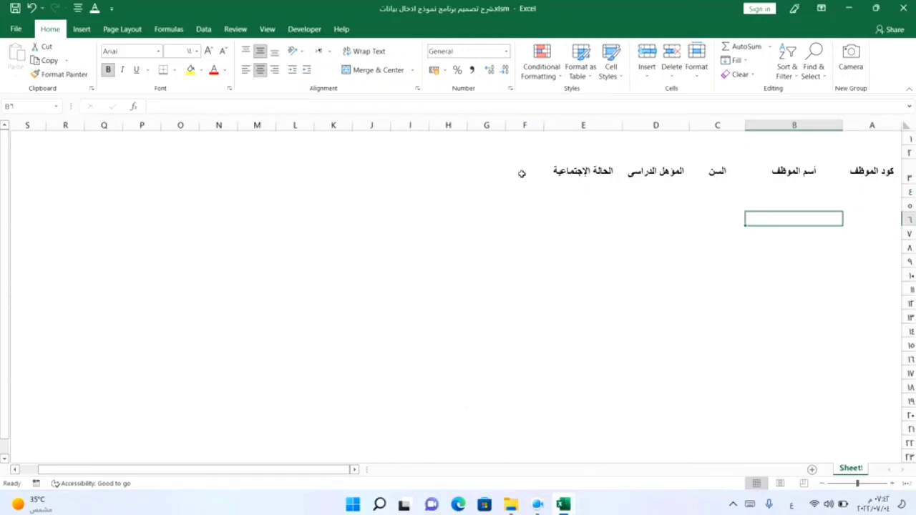
pyautogui.click(522, 173)
pyautogui.write('رقم')
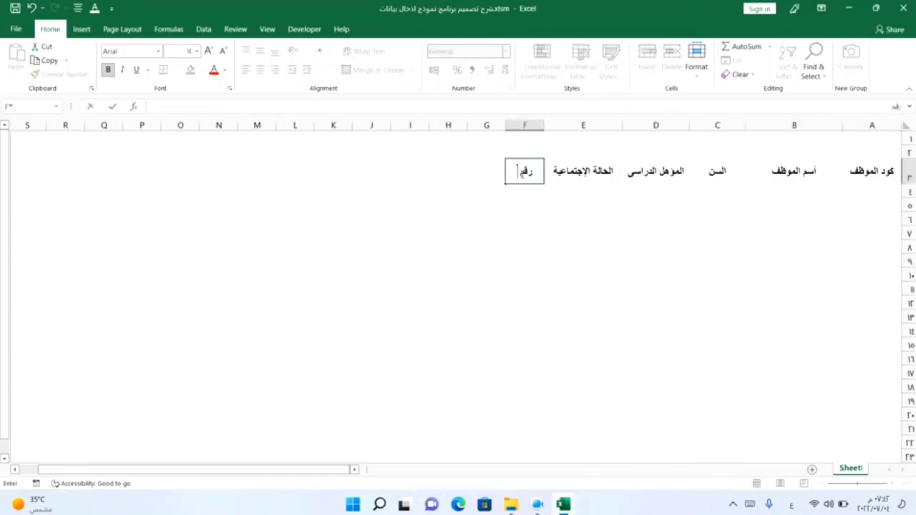
pyautogui.write(' التليفون')
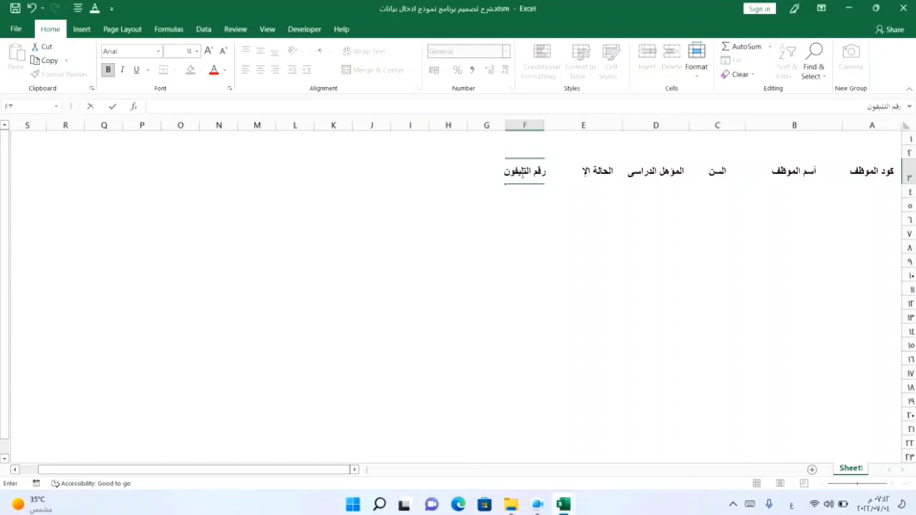
pyautogui.press('Tab')
pyautogui.write('العن')
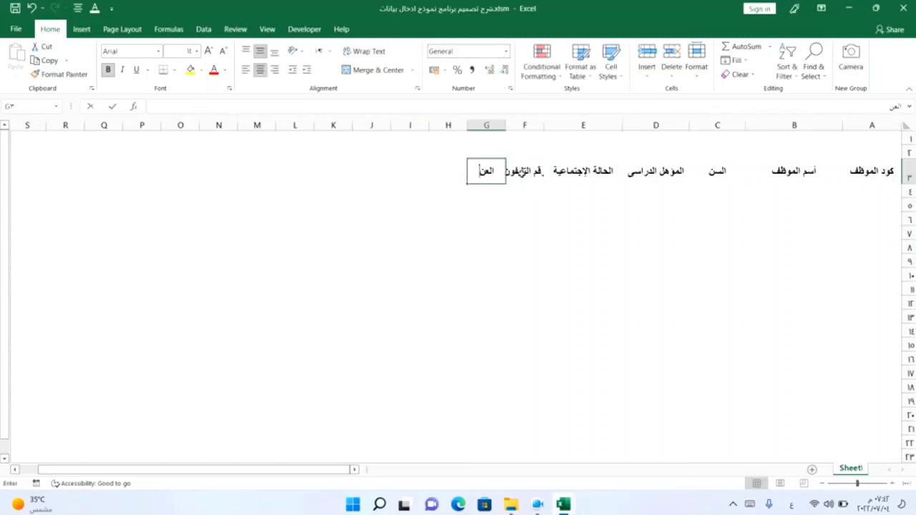
pyautogui.write('وان')
pyautogui.click(462, 316)
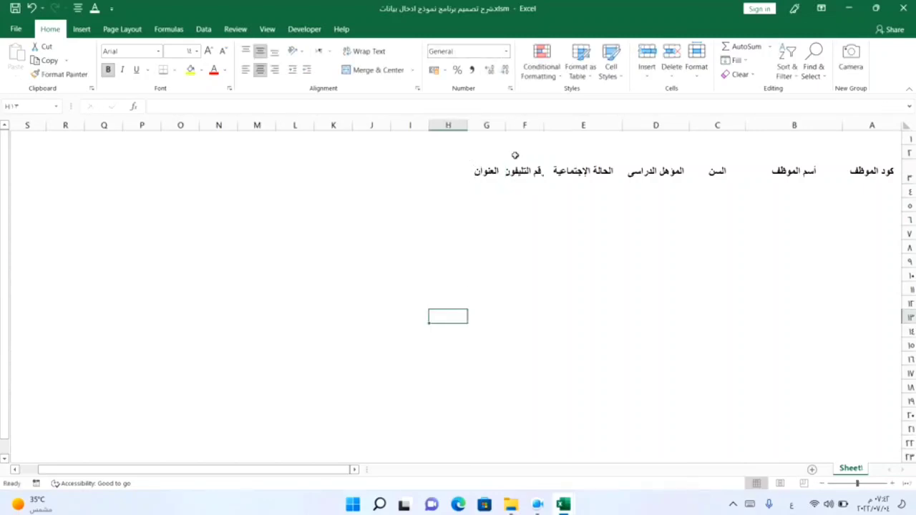
# - Widen column F so 'رقم التليفون' fits
pyautogui.moveTo(505, 126); pyautogui.dragTo(381, 127)
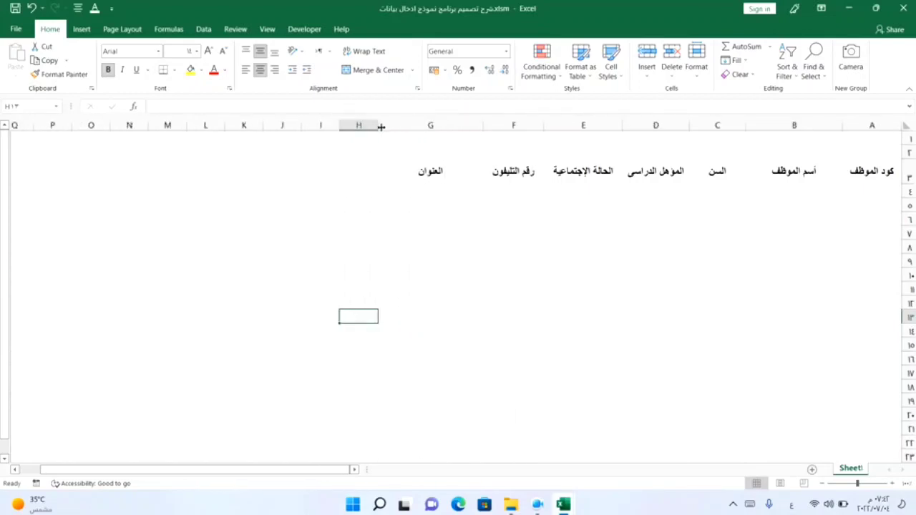
pyautogui.click(357, 165)
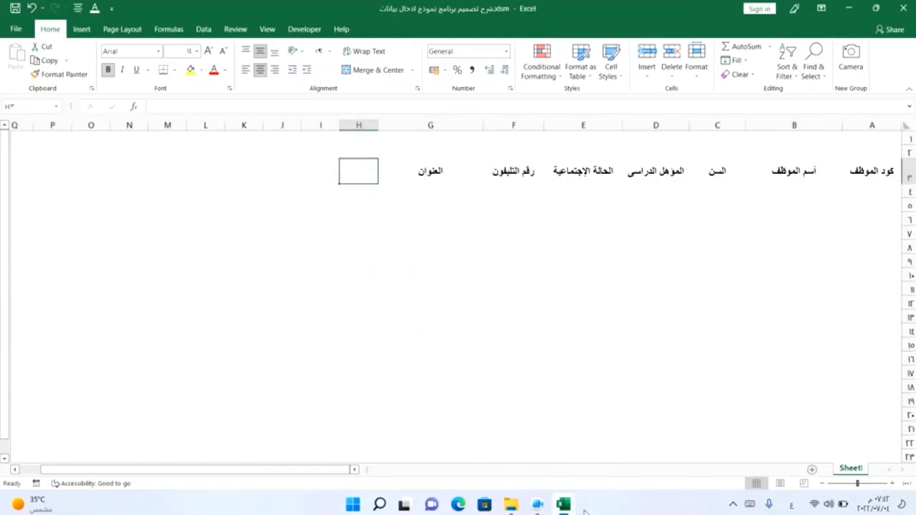
pyautogui.moveTo(566, 506)
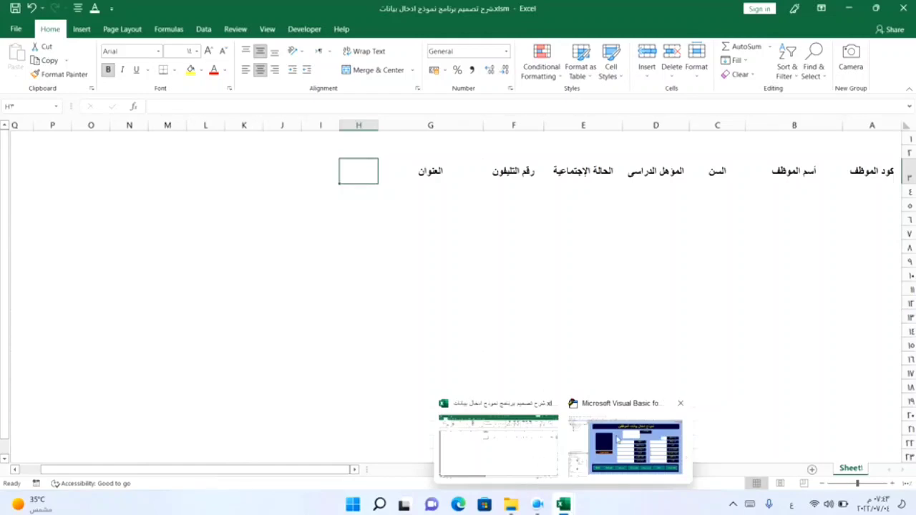
pyautogui.moveTo(618, 440)
# - Enter 'الوظيفة', 'الدرجة الوظيفة' and 'تأريخ الترقى' in H3, I3 and J3
pyautogui.write('الو')
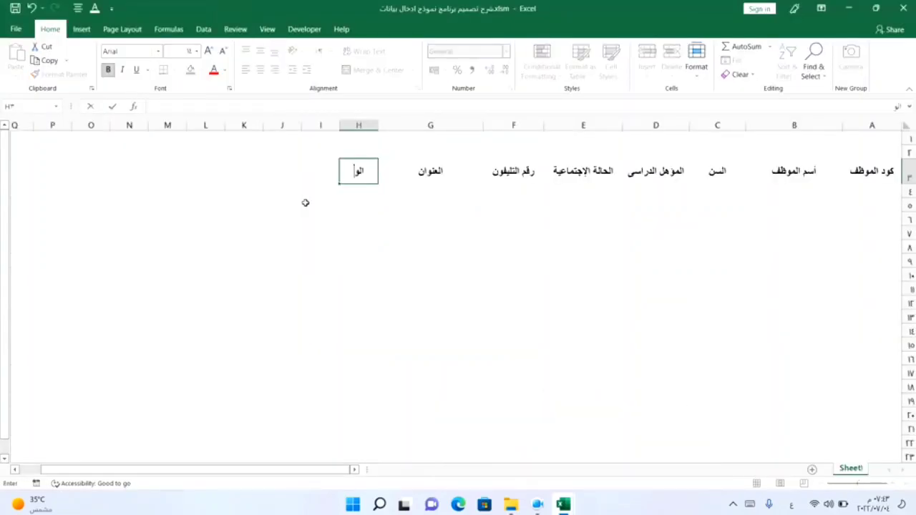
pyautogui.write('ظي')
pyautogui.press('BackSpace')
pyautogui.write('يفة')
pyautogui.press('Tab')
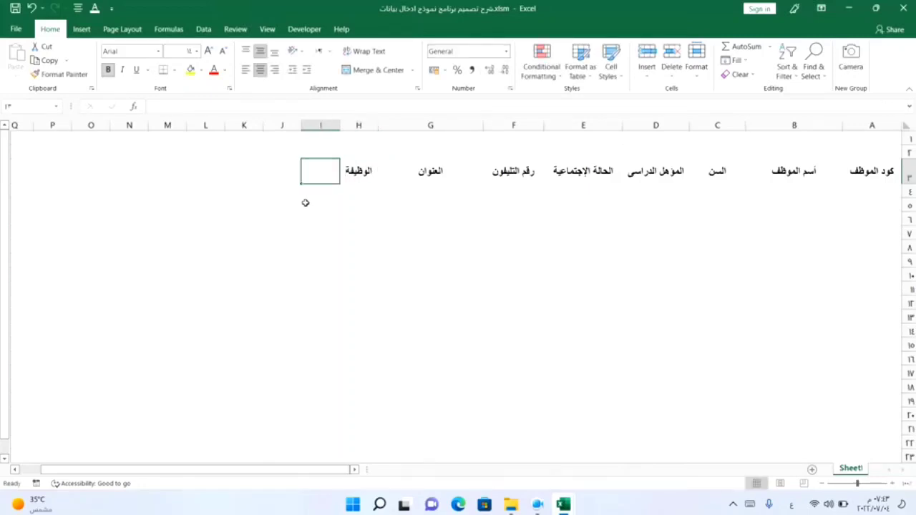
pyautogui.write('الدرجة')
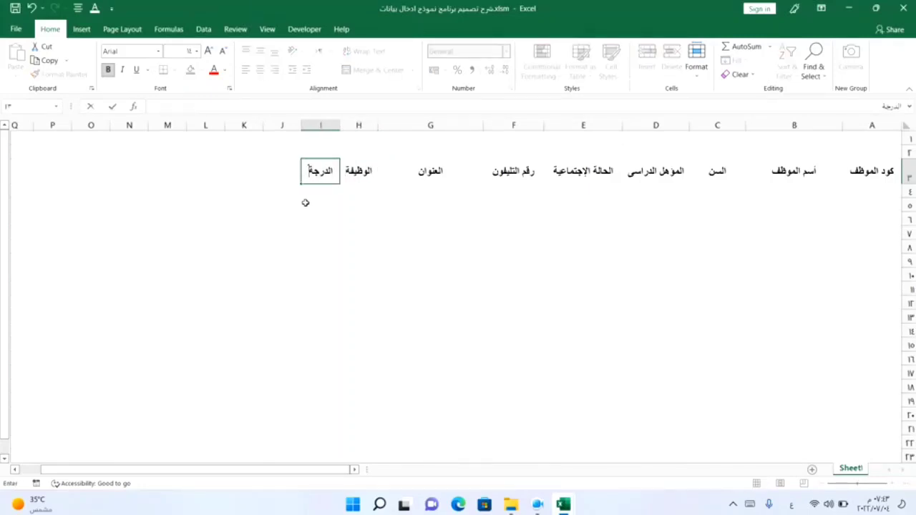
pyautogui.write(' الوظ')
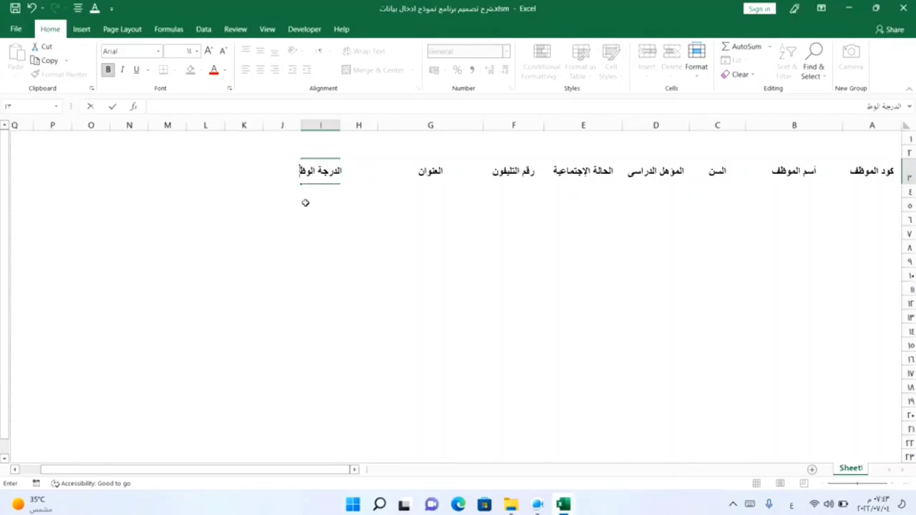
pyautogui.write('يفة')
pyautogui.press('Tab')
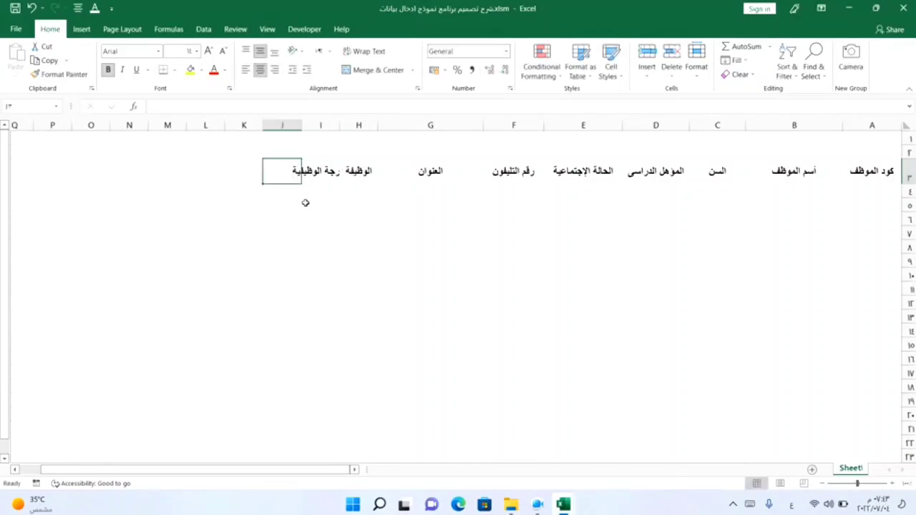
pyautogui.write('تأريخ التر')
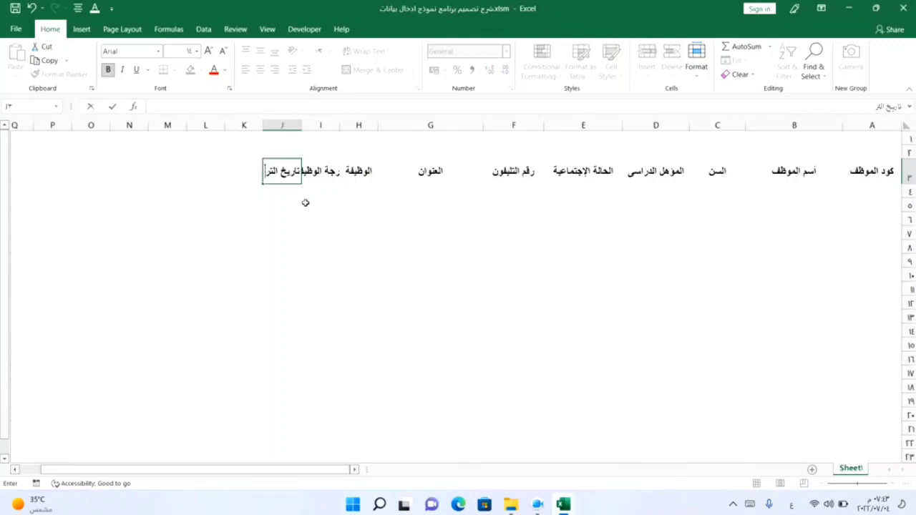
pyautogui.write('قى')
pyautogui.press('Tab')
# - Enter 'المرتب الشهرى', 'الحافز الشهرى' and 'اجمالى الدخل' in K3, L3 and M3
pyautogui.write('ا')
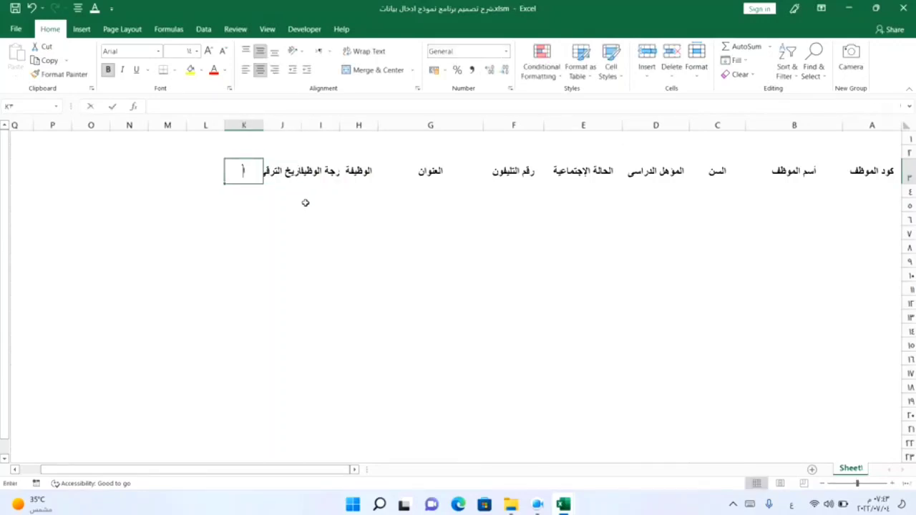
pyautogui.write('لمرت')
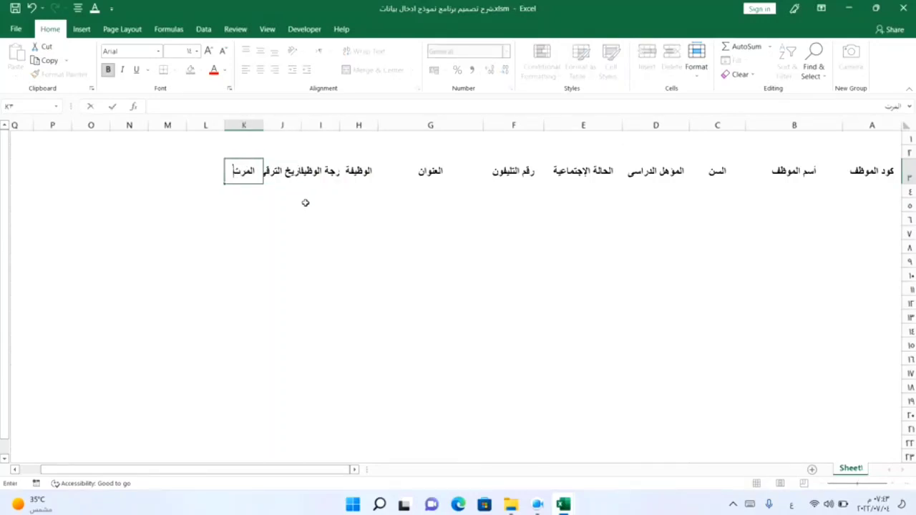
pyautogui.write('ب ال')
pyautogui.write('شهرى')
pyautogui.press('Tab')
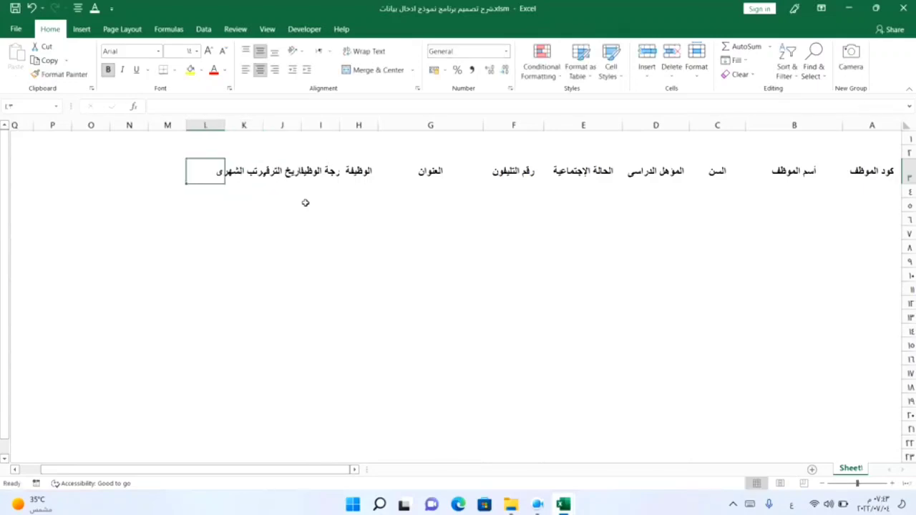
pyautogui.write('الحافز ال')
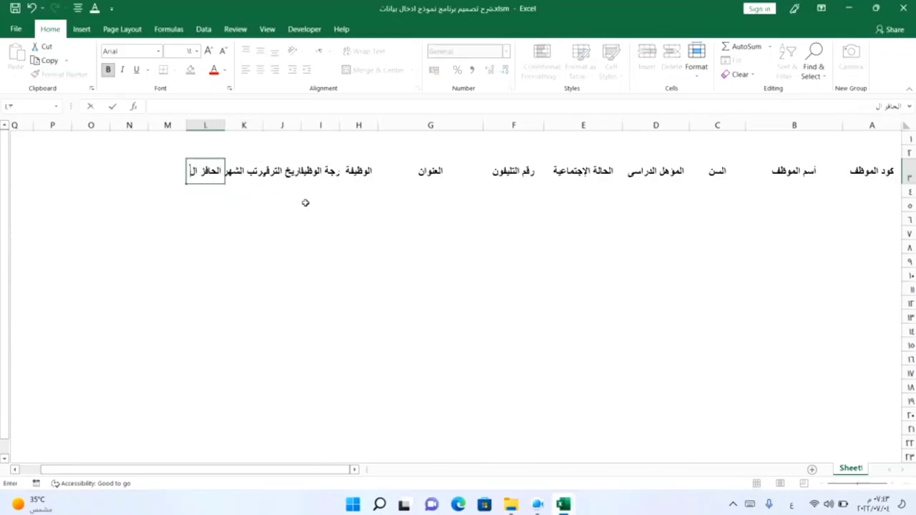
pyautogui.write('شهرى')
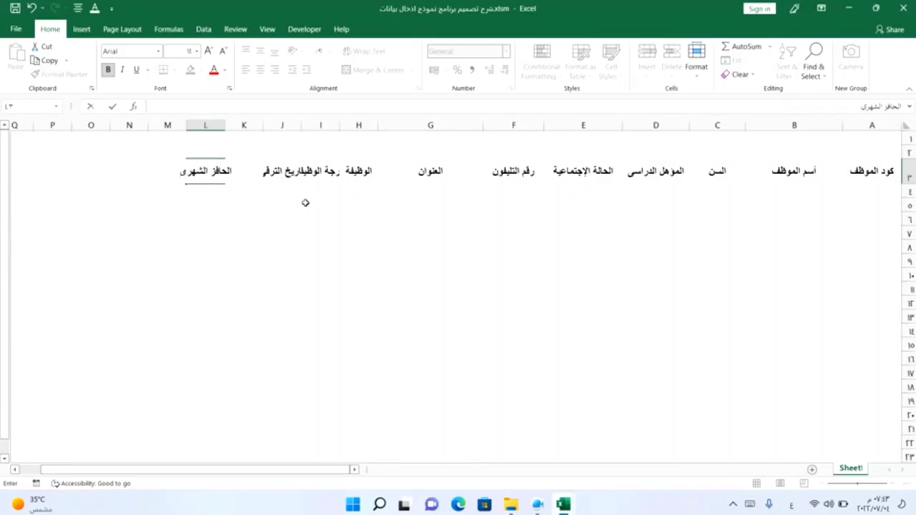
pyautogui.press('Tab')
pyautogui.write('اجمالى')
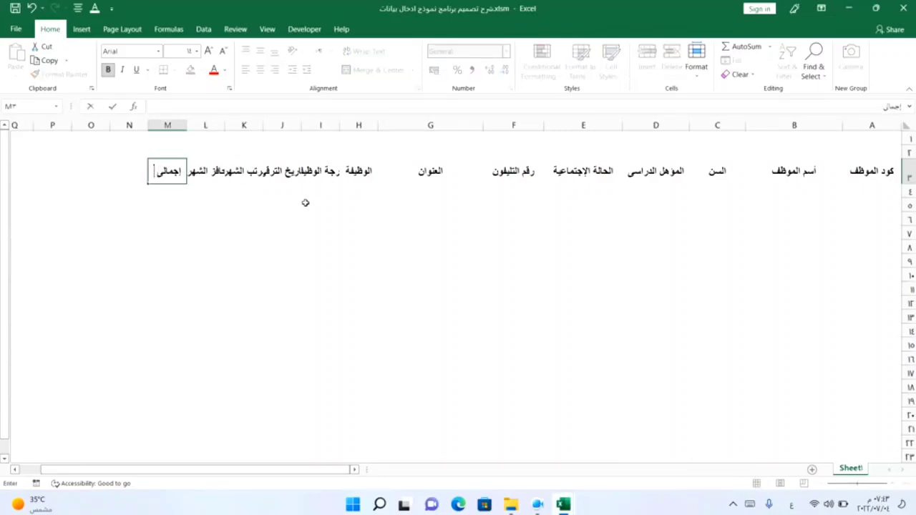
pyautogui.write(' الدخل')
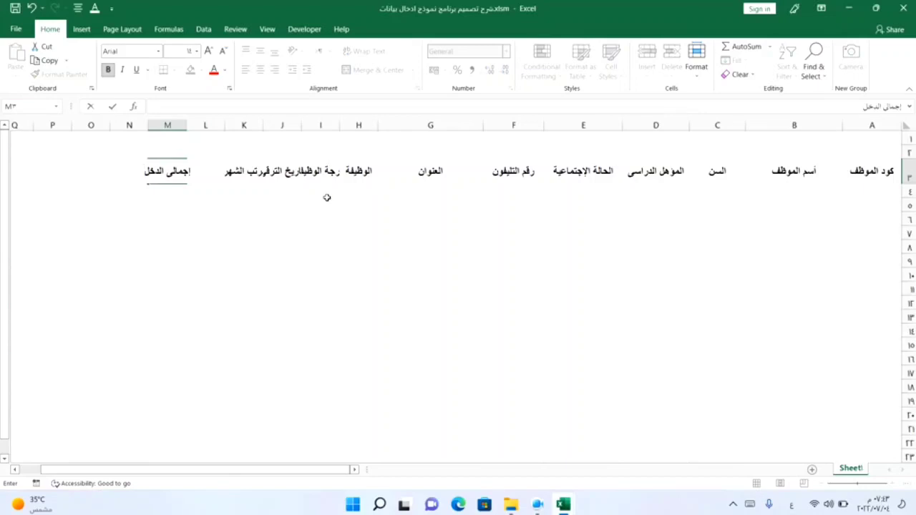
pyautogui.click(314, 273)
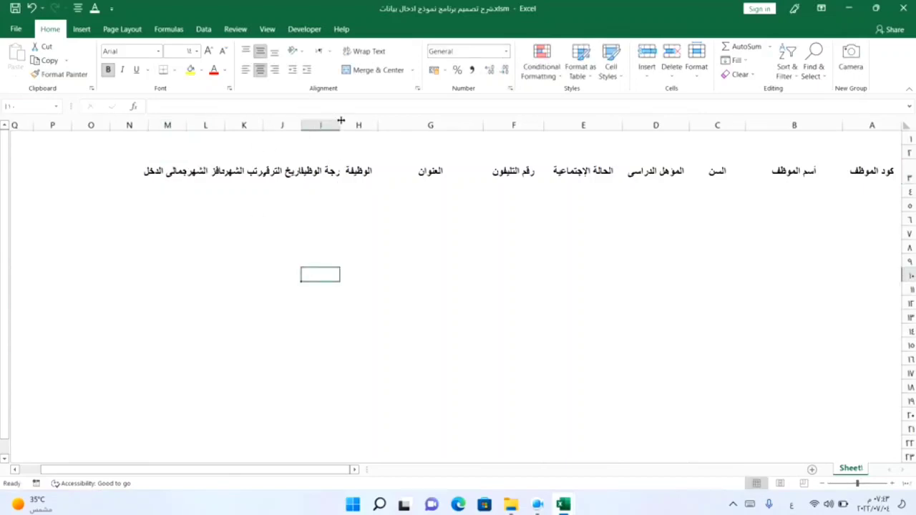
# - Widen column H, narrow column I and wrap the I3 job grade heading onto two lines
pyautogui.moveTo(341, 121)
pyautogui.mouseDown()
pyautogui.moveTo(237, 132)
pyautogui.moveTo(254, 127)
pyautogui.mouseUp()
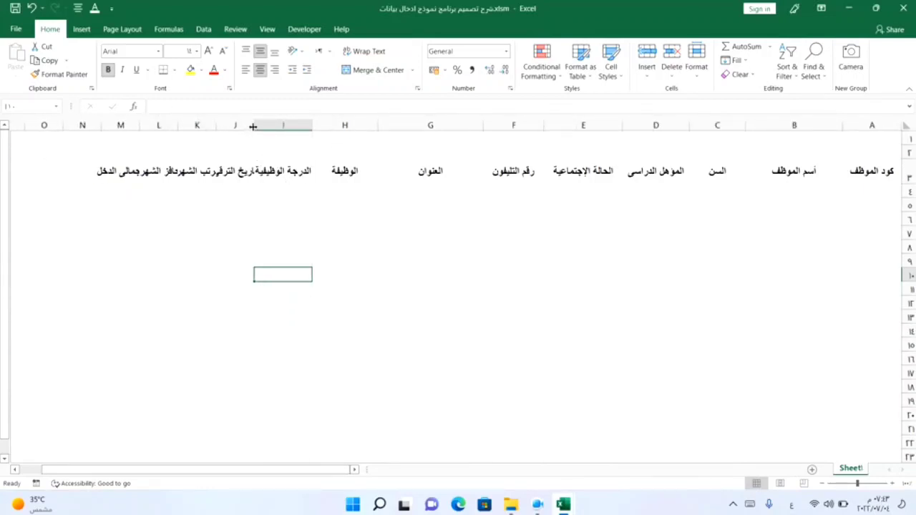
pyautogui.moveTo(253, 127); pyautogui.dragTo(260, 127)
pyautogui.click(286, 172)
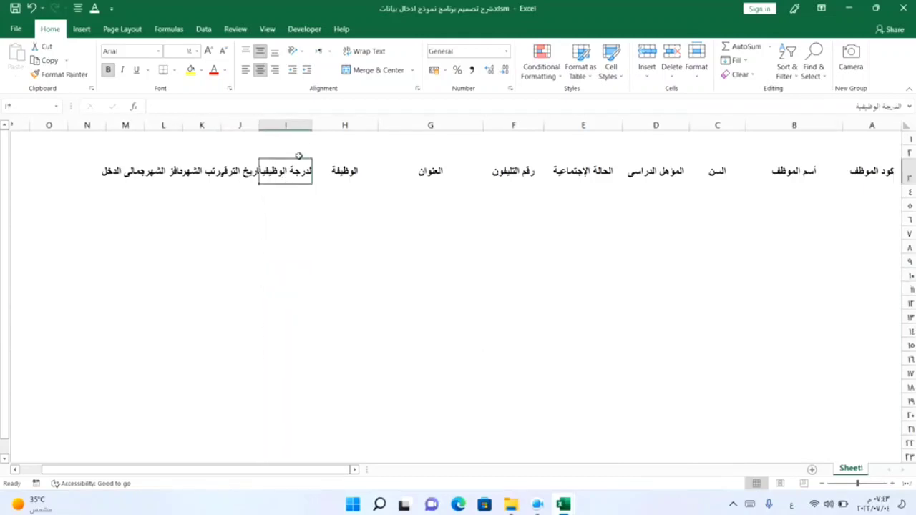
pyautogui.click(367, 51)
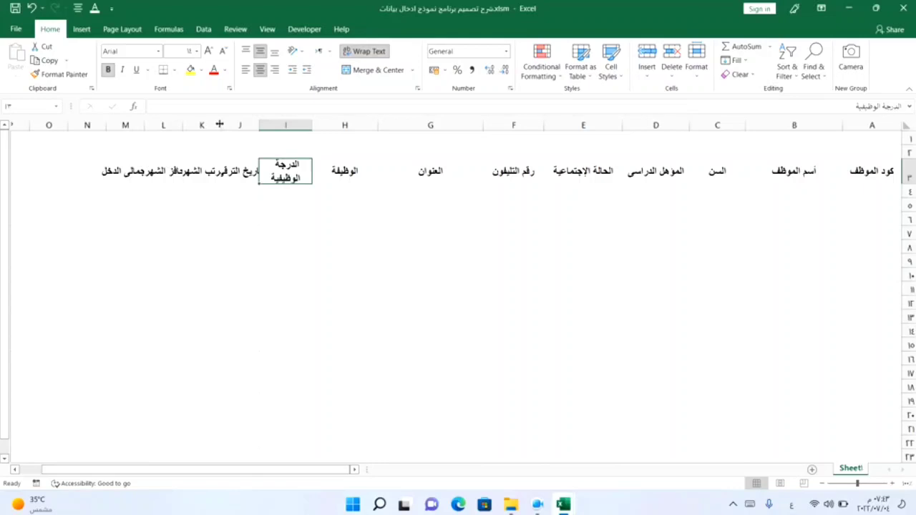
# - Widen columns J through M and wrap the K3 monthly salary and L3 monthly incentive headings
pyautogui.moveTo(220, 124); pyautogui.dragTo(107, 125)
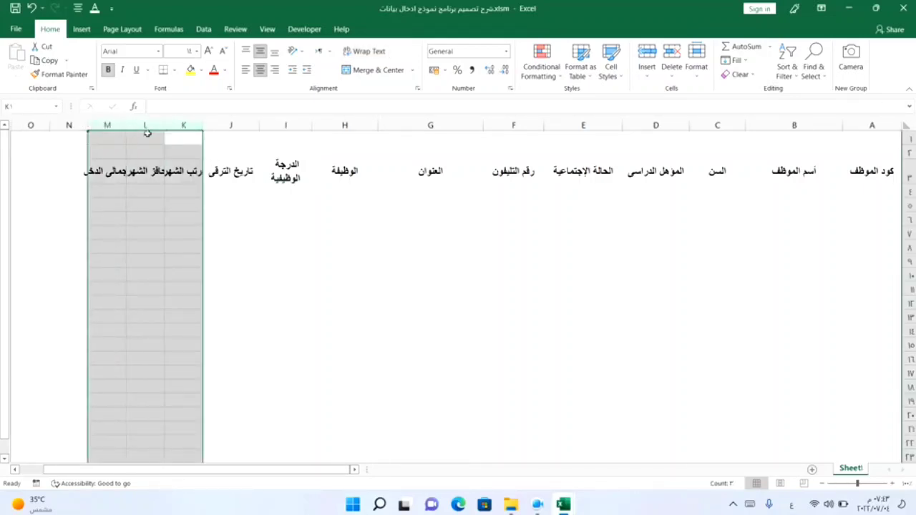
pyautogui.moveTo(164, 126); pyautogui.dragTo(150, 125)
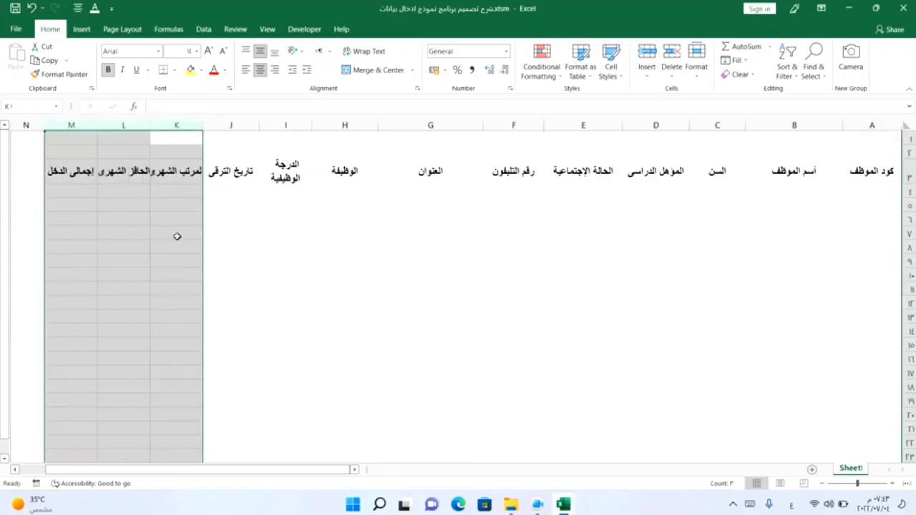
pyautogui.click(161, 179)
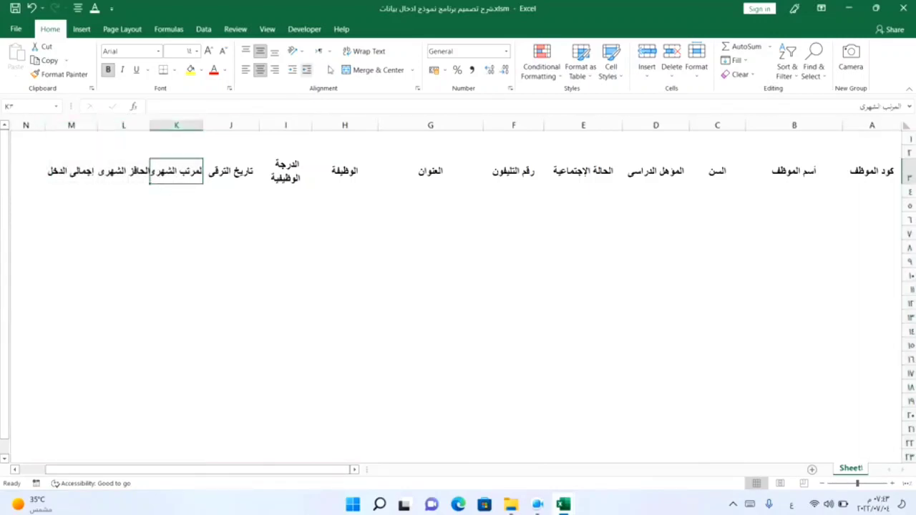
pyautogui.click(368, 52)
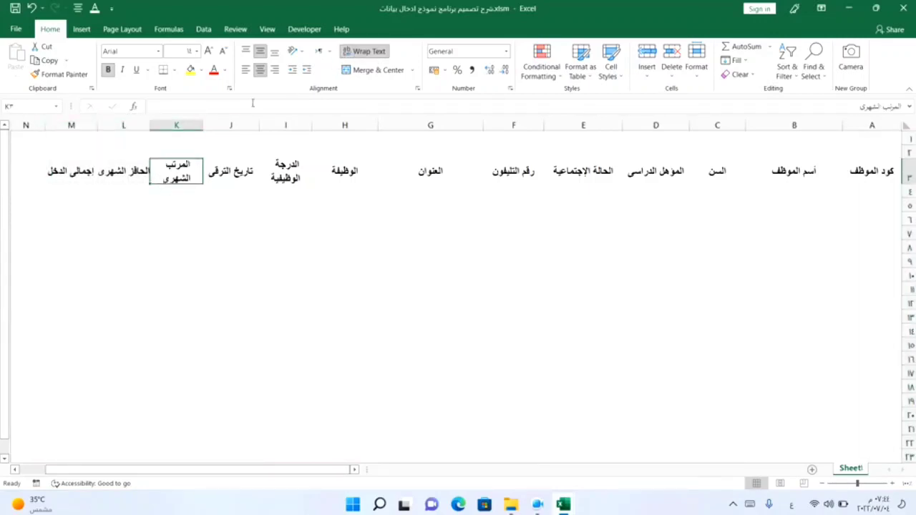
pyautogui.click(129, 165)
pyautogui.click(369, 51)
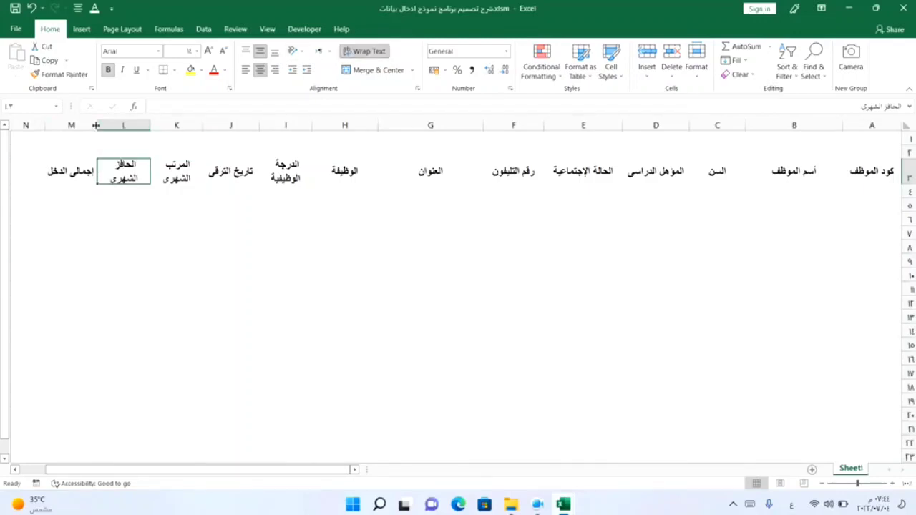
pyautogui.click(72, 170)
pyautogui.click(139, 232)
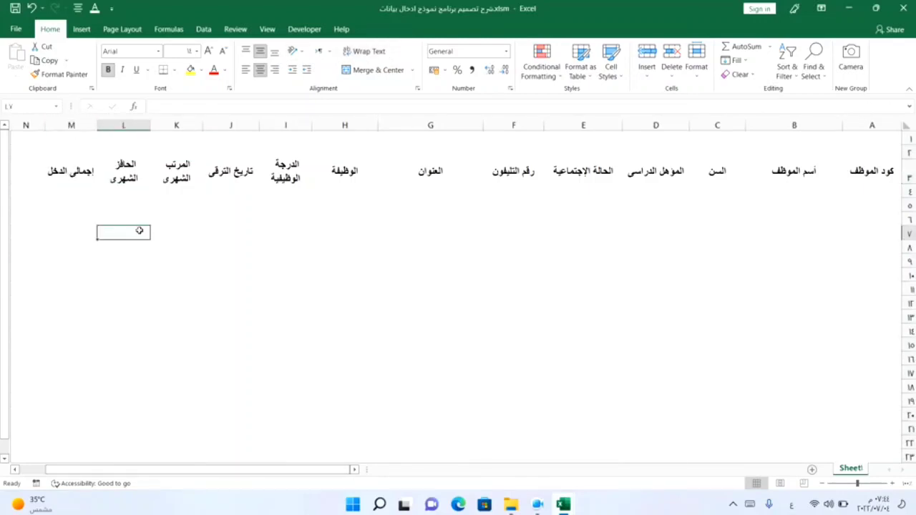
# - Make row 3 taller and select the header cells A3:M3
pyautogui.moveTo(911, 186); pyautogui.dragTo(911, 189)
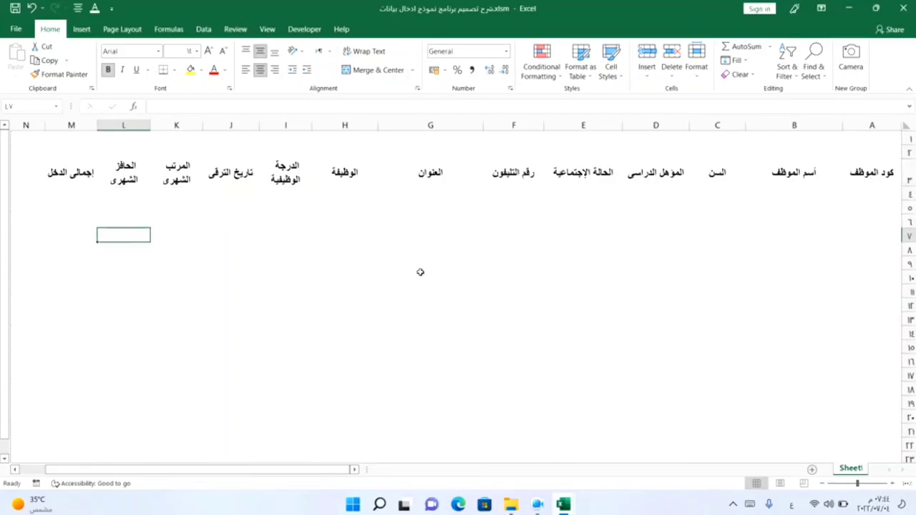
pyautogui.moveTo(906, 187); pyautogui.dragTo(904, 196)
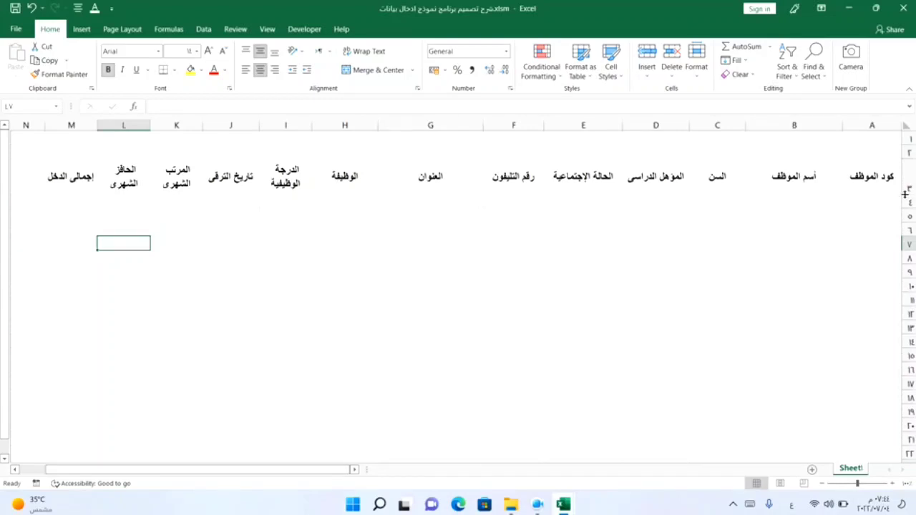
pyautogui.click(570, 272)
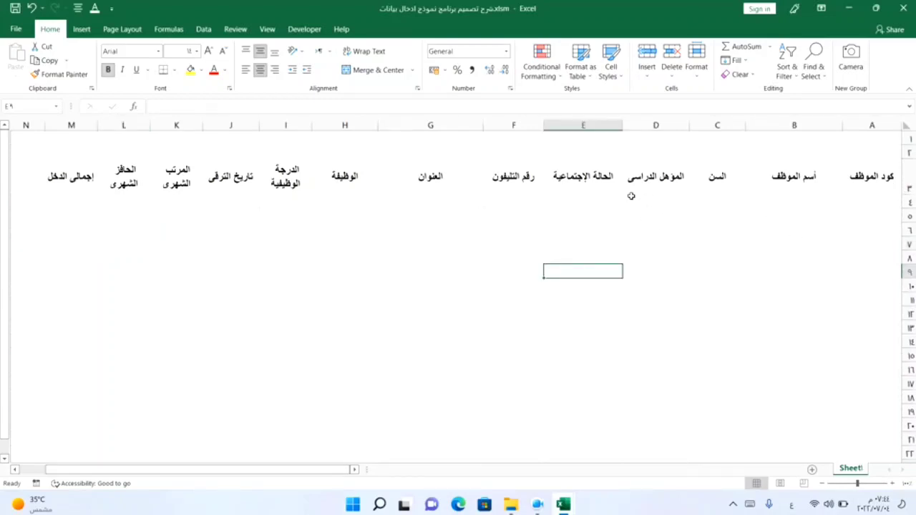
pyautogui.moveTo(875, 187); pyautogui.dragTo(70, 198)
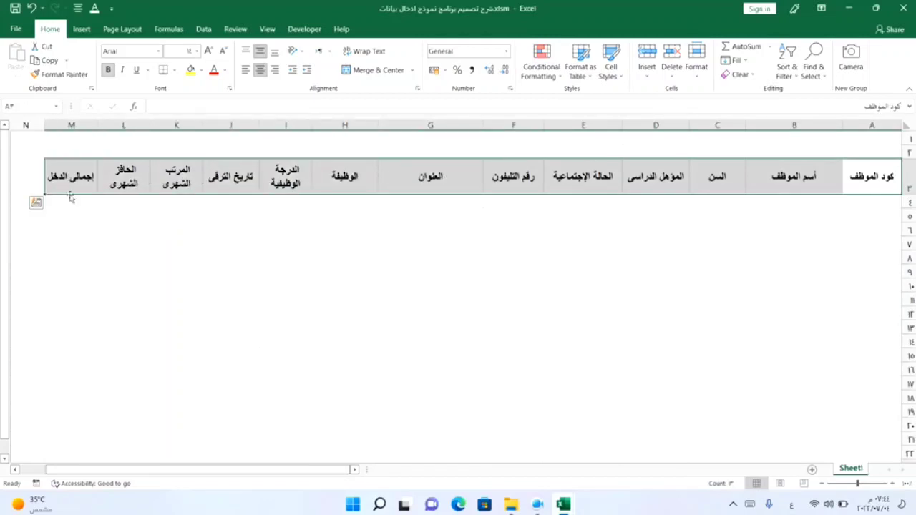
# - Fill the A3:M3 headings with Dark Red and colour their text Yellow
pyautogui.click(201, 72)
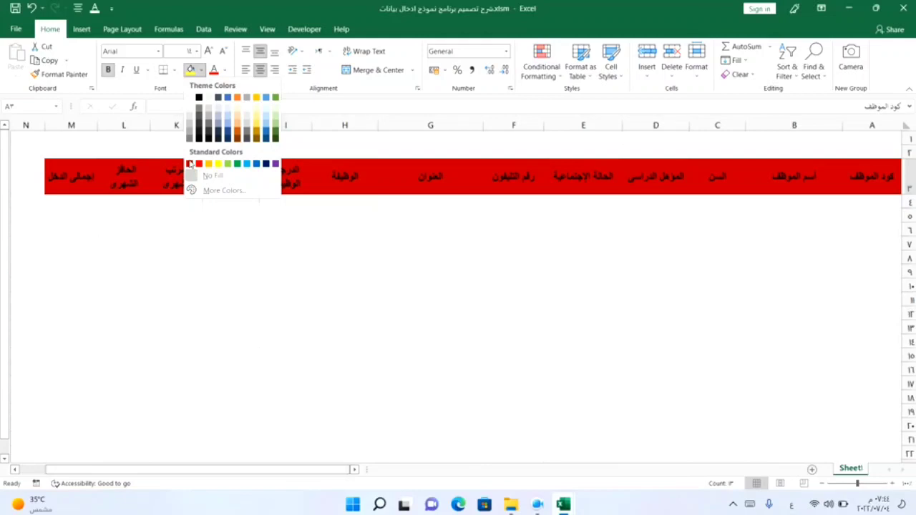
pyautogui.click(190, 164)
pyautogui.click(225, 72)
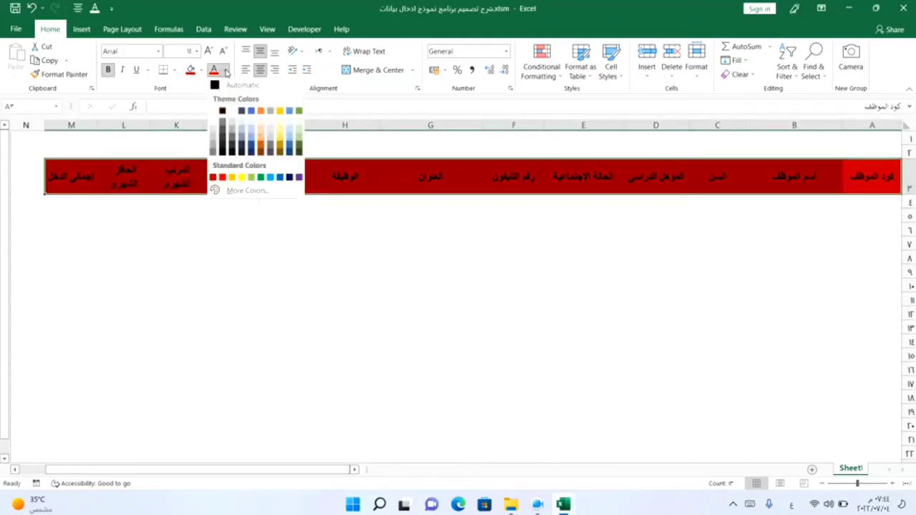
pyautogui.click(241, 178)
pyautogui.click(425, 317)
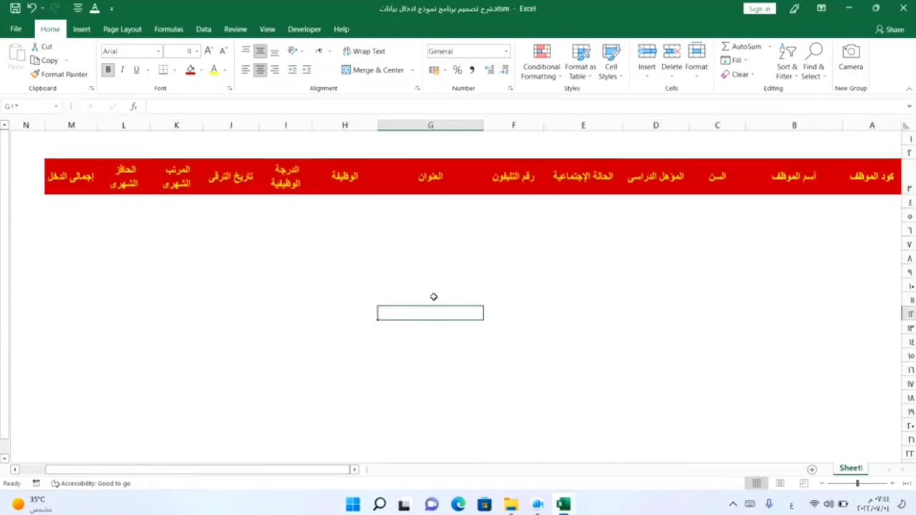
pyautogui.click(14, 471)
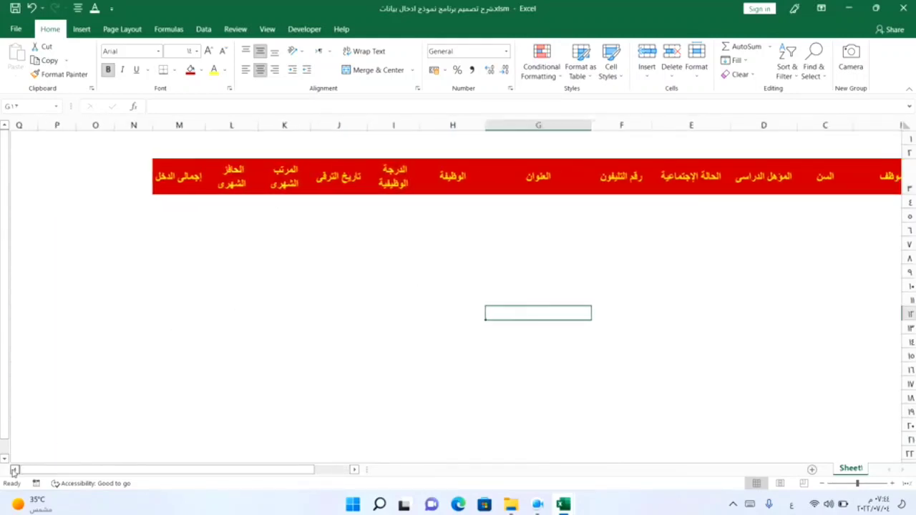
pyautogui.click(272, 182)
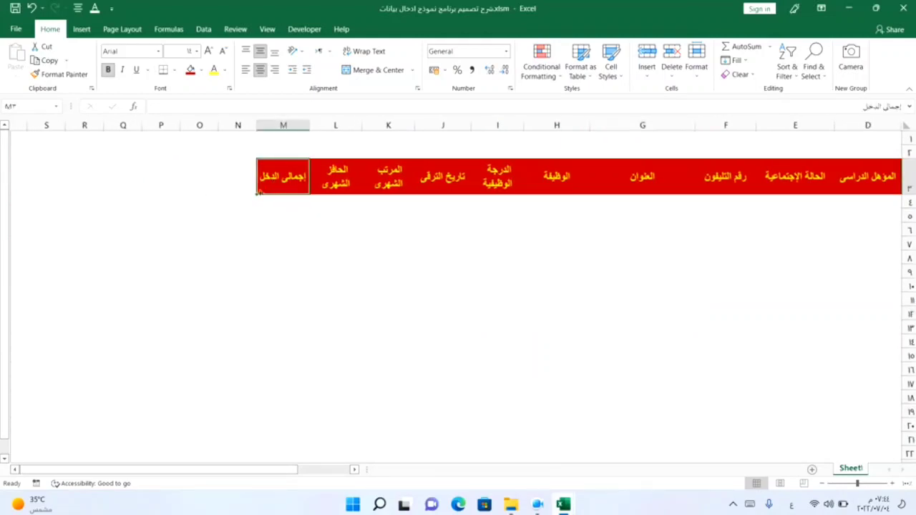
pyautogui.moveTo(257, 192); pyautogui.dragTo(234, 186)
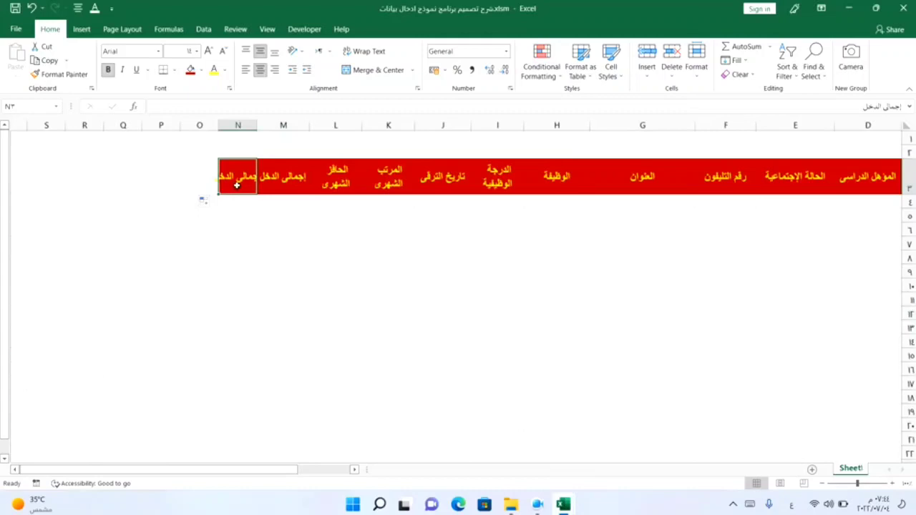
pyautogui.write('إمتداد ')
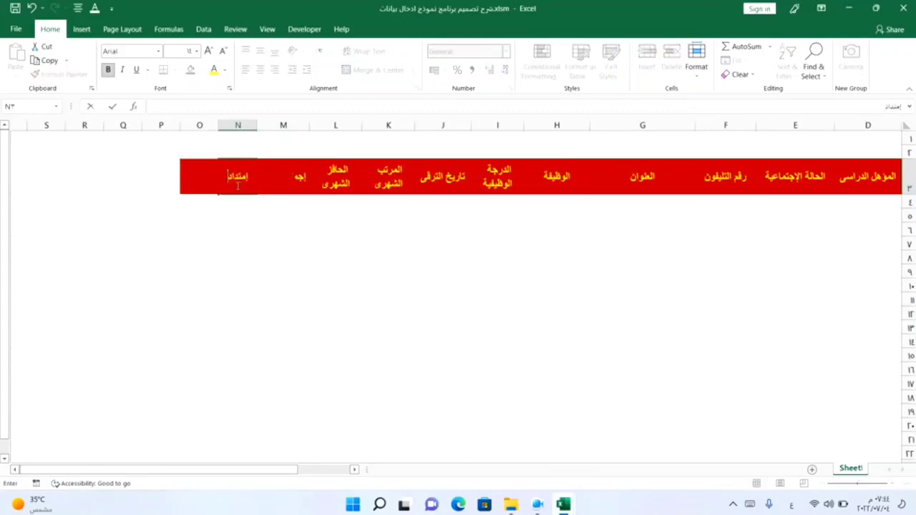
pyautogui.write('اصورة')
pyautogui.click(229, 212)
pyautogui.moveTo(220, 120); pyautogui.dragTo(136, 120)
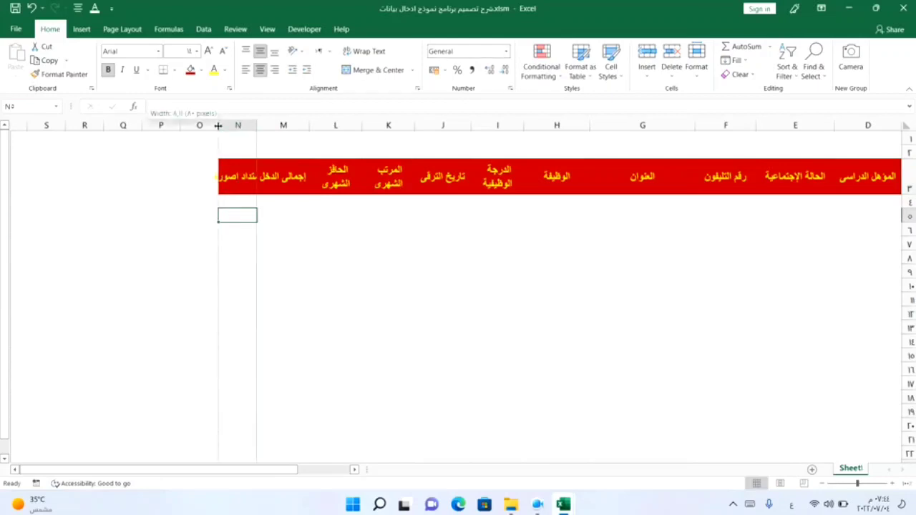
pyautogui.click(270, 252)
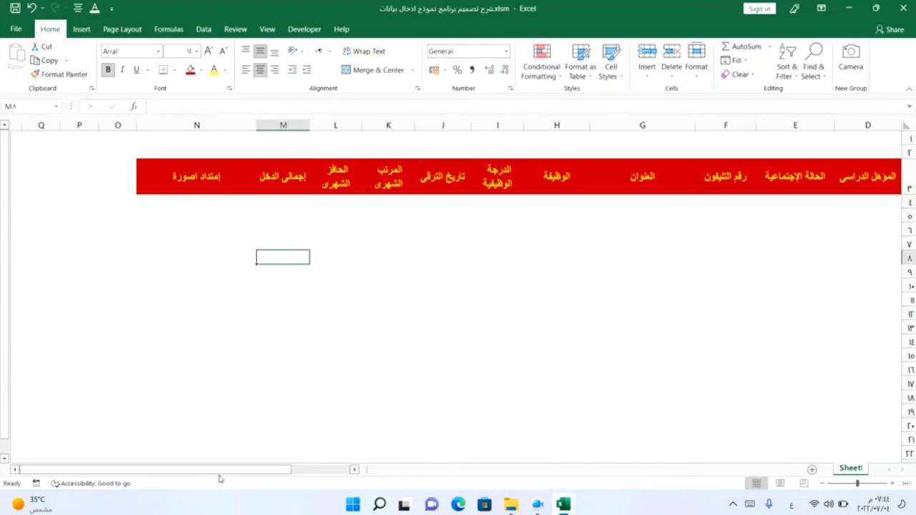
pyautogui.moveTo(226, 474); pyautogui.dragTo(288, 475)
# - Make row 1 taller above the header row
pyautogui.click(705, 287)
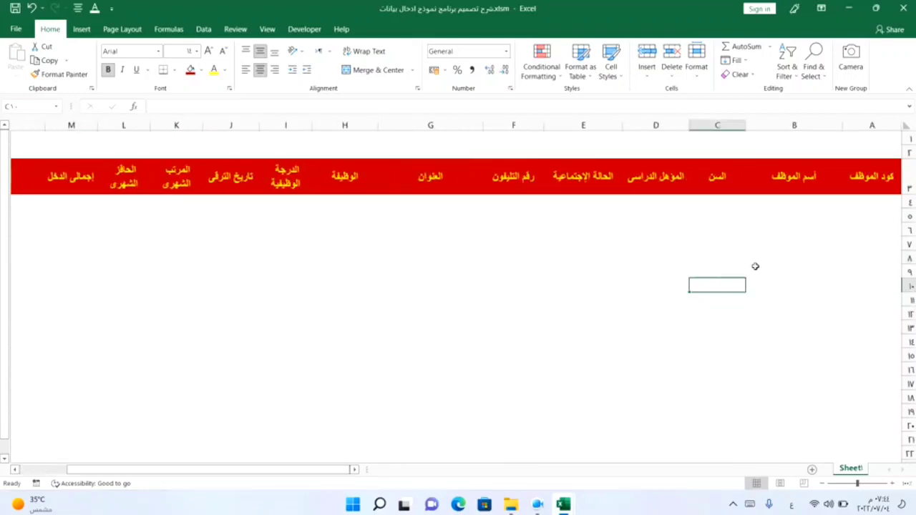
pyautogui.click(910, 140)
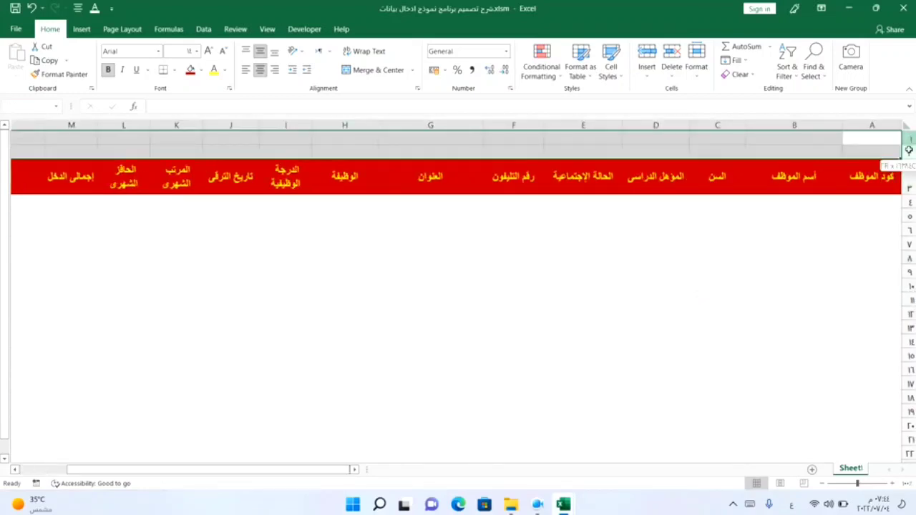
pyautogui.moveTo(909, 143); pyautogui.dragTo(910, 152)
pyautogui.click(795, 265)
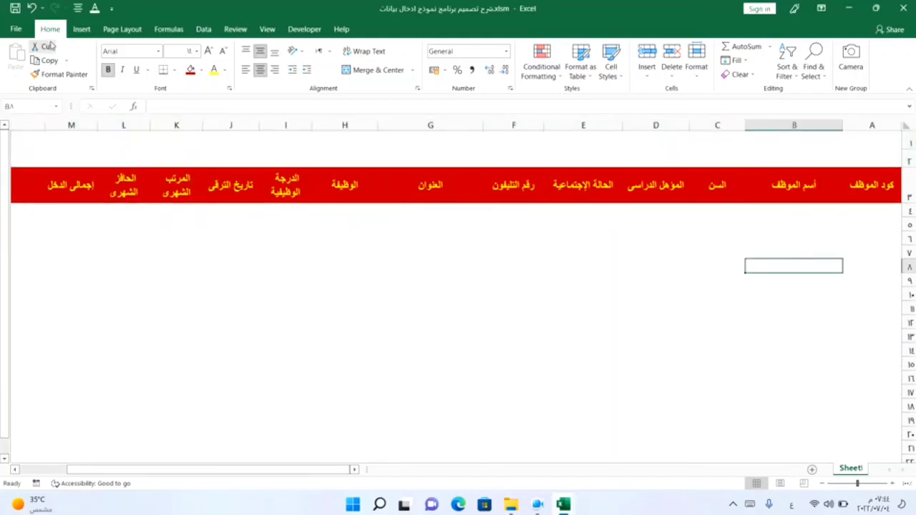
# - Draw a rounded rectangle title shape over rows 1–2 above columns A–C
pyautogui.click(78, 32)
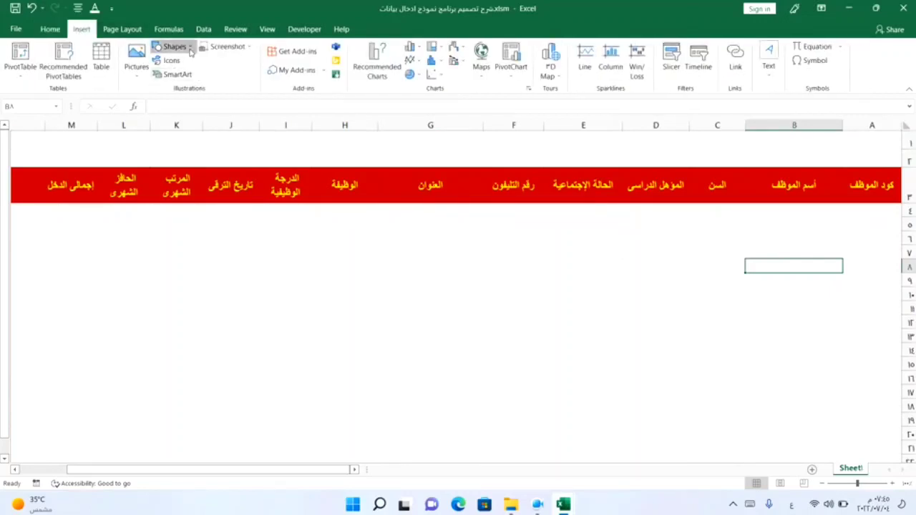
pyautogui.click(190, 50)
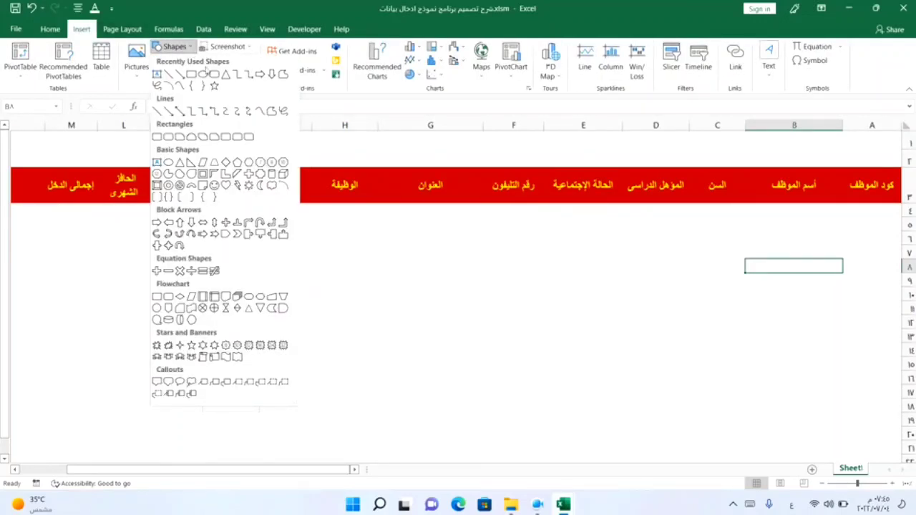
pyautogui.click(214, 75)
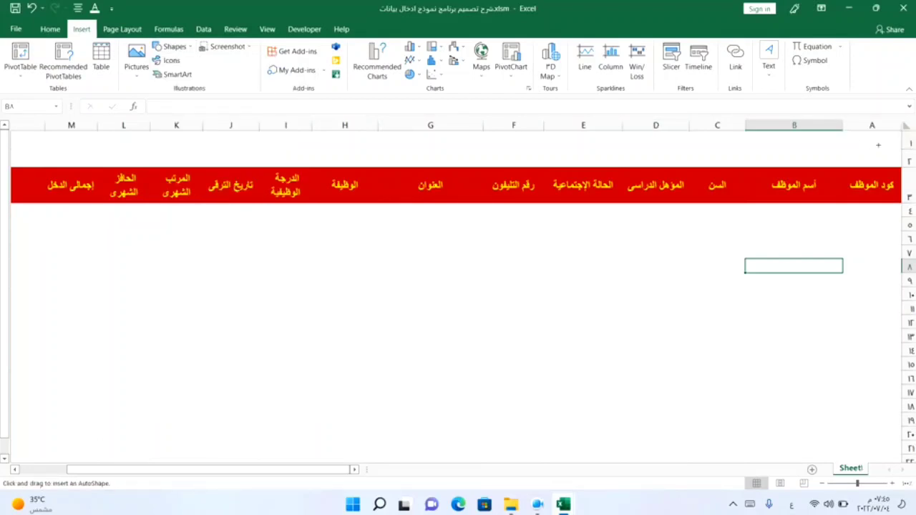
pyautogui.moveTo(884, 138); pyautogui.dragTo(729, 160)
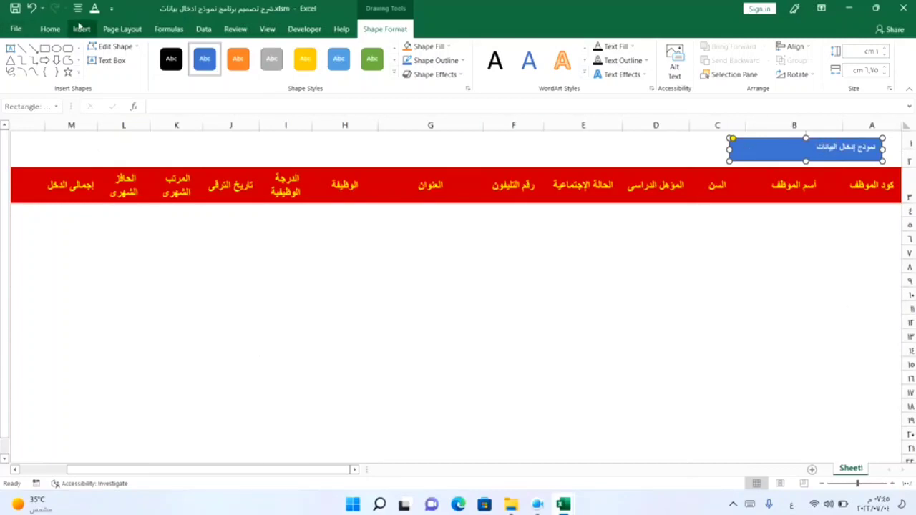
# - Make the title text bold, centred horizontally and vertically, and two sizes larger
pyautogui.click(50, 29)
pyautogui.click(108, 69)
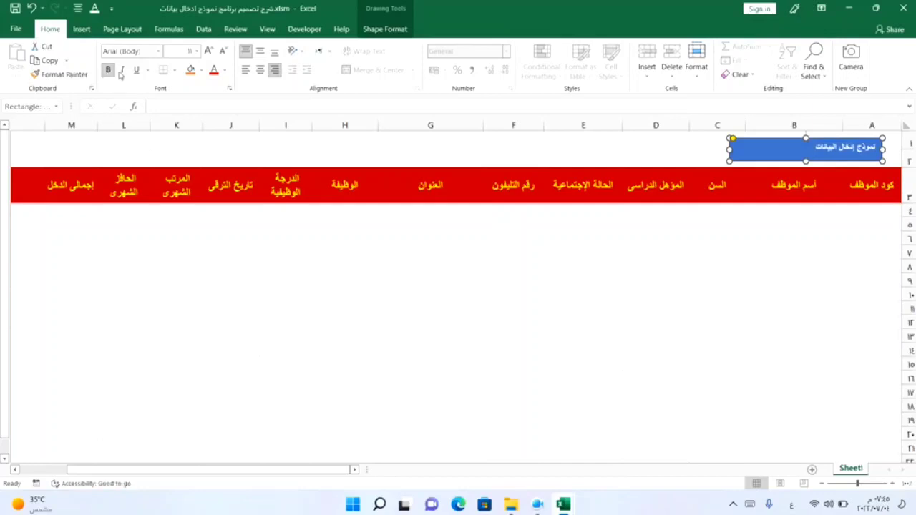
pyautogui.click(260, 69)
pyautogui.click(260, 51)
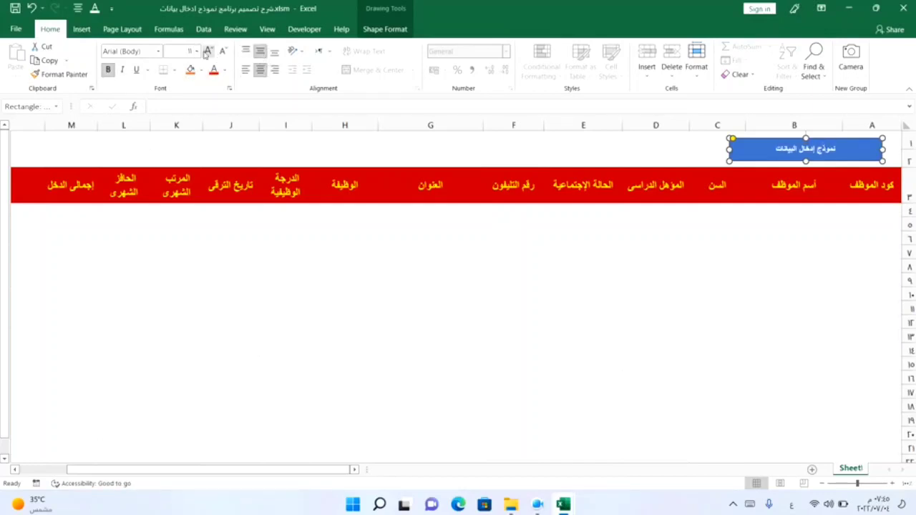
pyautogui.click(208, 52)
pyautogui.click(207, 54)
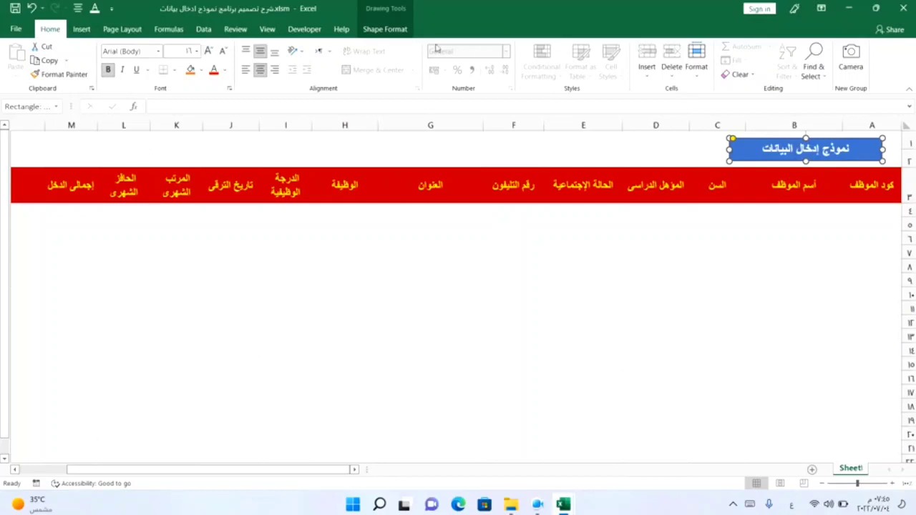
# - Apply the orange Intense Effect shape style and a bevel effect to the title shape
pyautogui.click(401, 31)
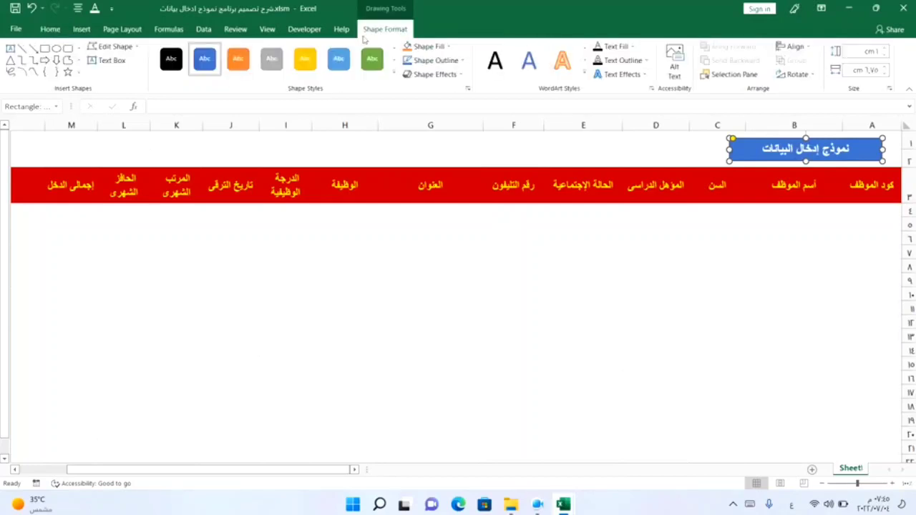
pyautogui.click(394, 75)
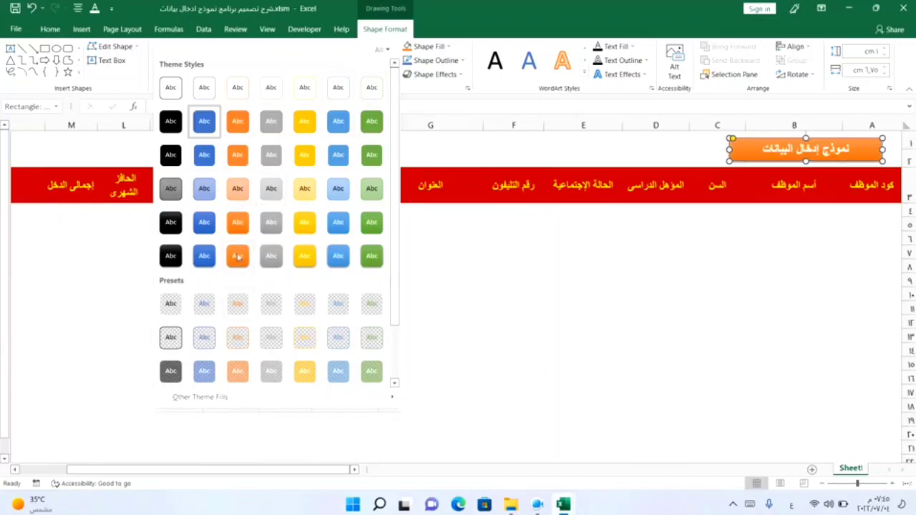
pyautogui.click(237, 256)
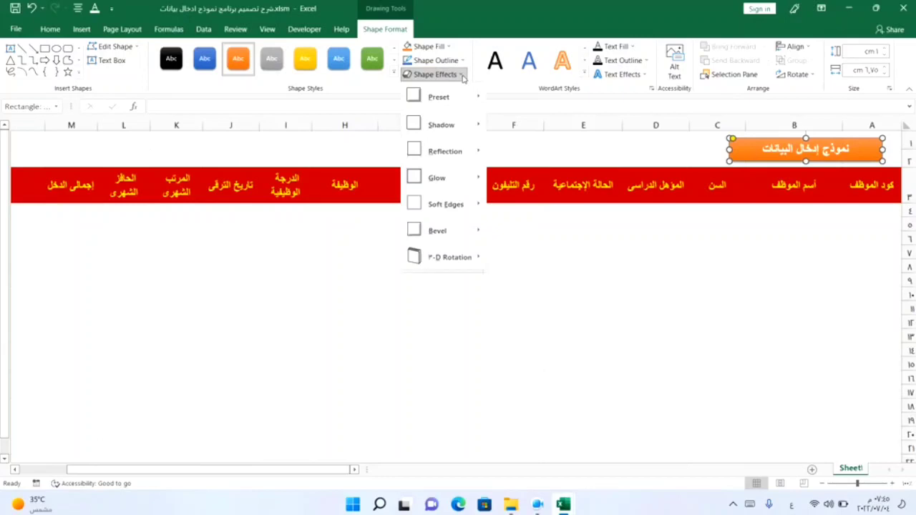
pyautogui.moveTo(458, 234)
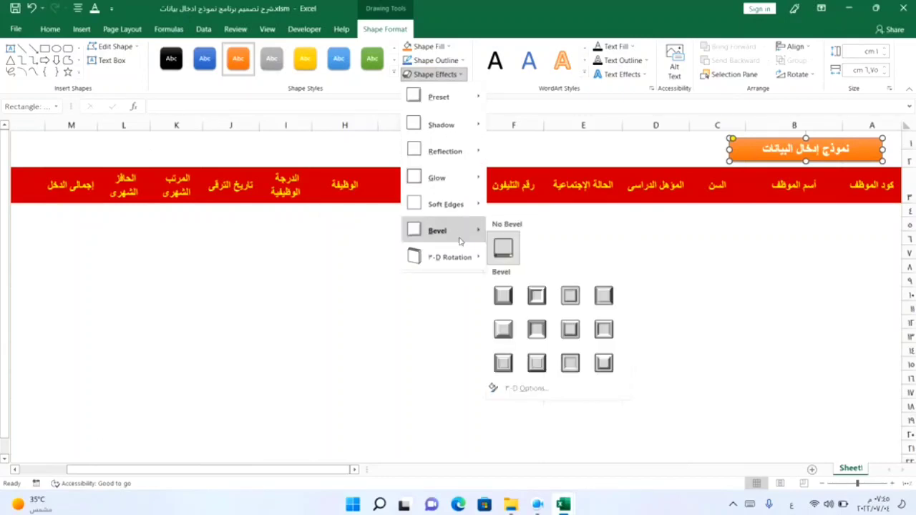
pyautogui.click(504, 295)
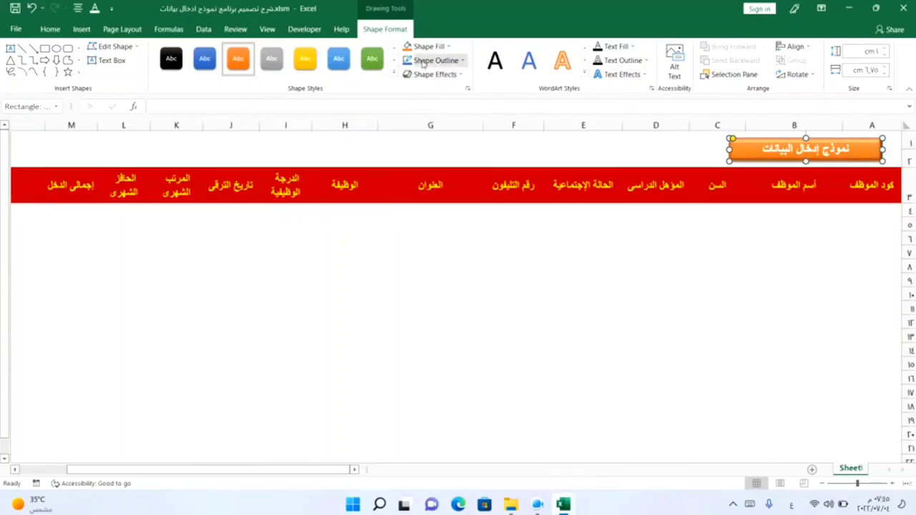
# - Give the shape an Automatic black outline with a thicker weight
pyautogui.click(464, 61)
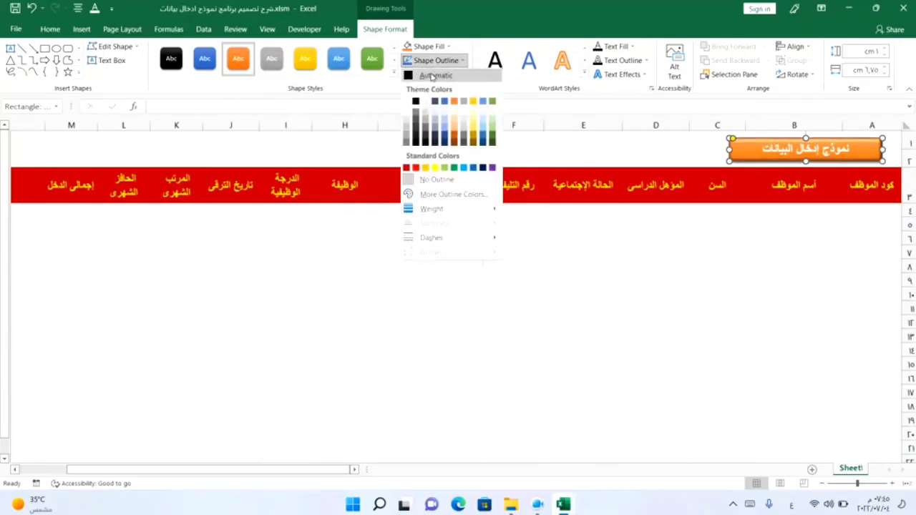
pyautogui.click(432, 76)
pyautogui.click(463, 61)
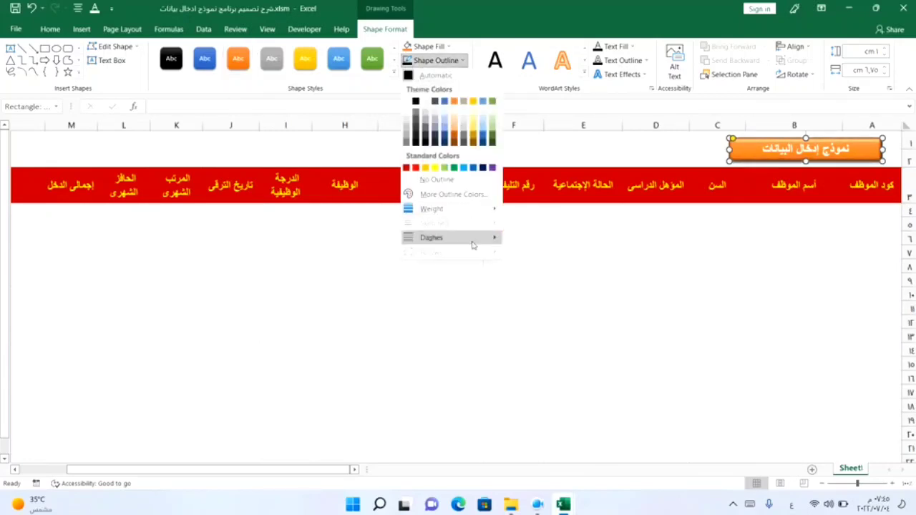
pyautogui.moveTo(475, 214)
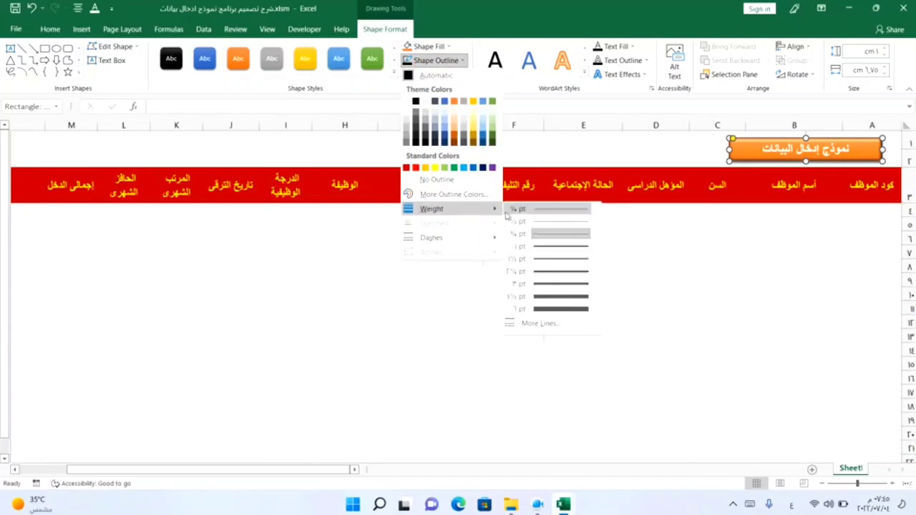
pyautogui.click(549, 268)
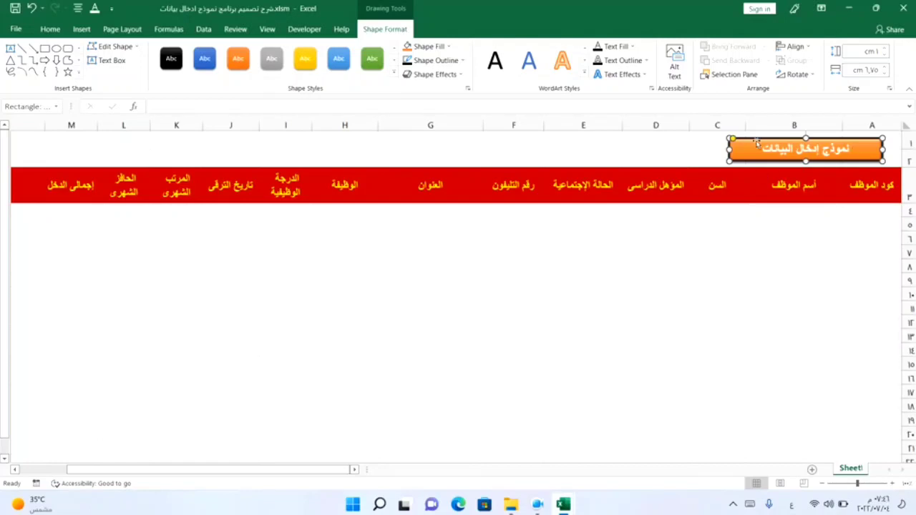
# - Set the title text colour to Automatic black and deselect the shape
pyautogui.click(48, 29)
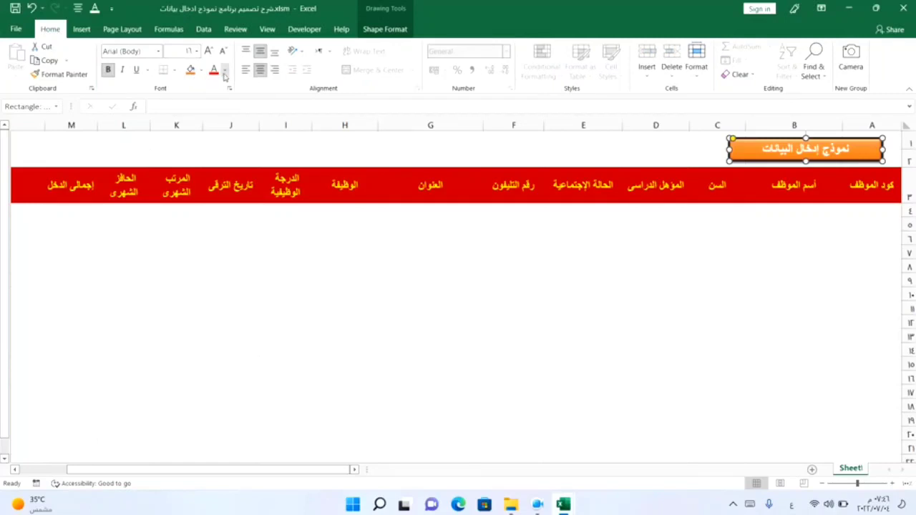
pyautogui.click(224, 72)
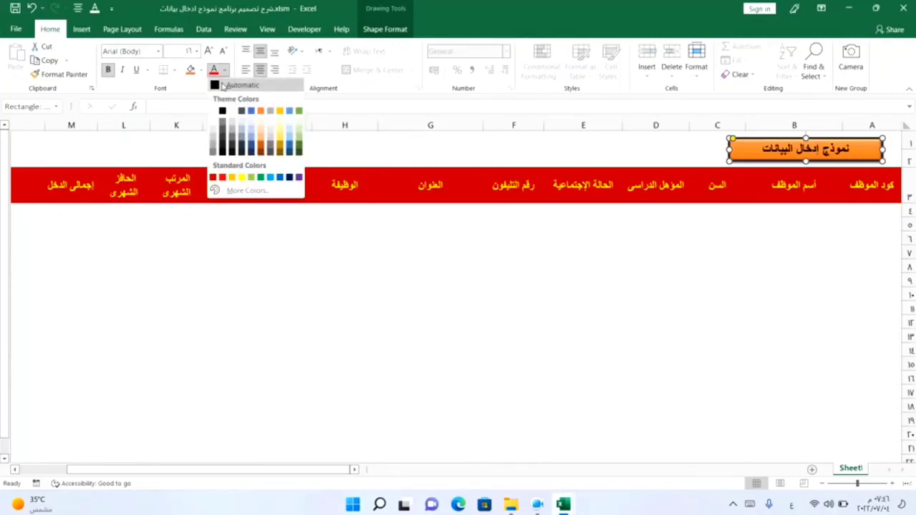
pyautogui.click(224, 85)
pyautogui.click(656, 308)
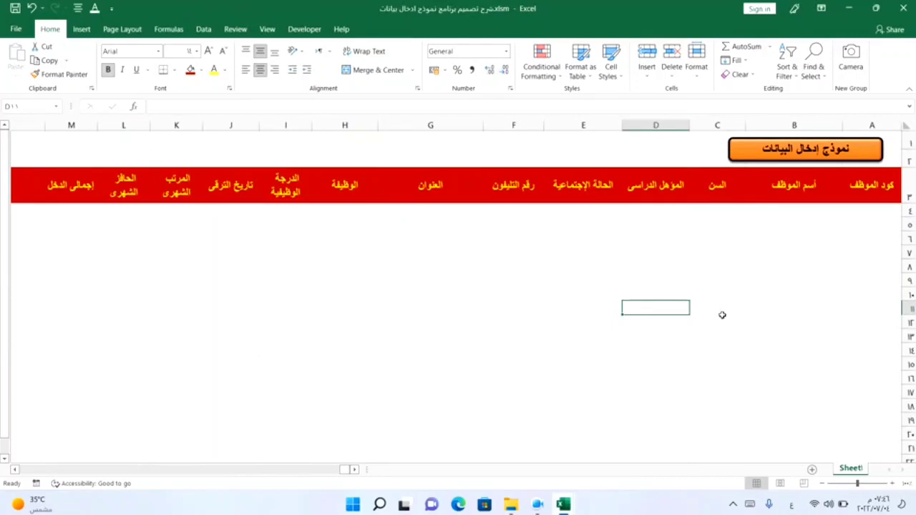
# - Switch to the VBA editor via the taskbar, back to the worksheet, then back to UserForm1's design window
pyautogui.press('Left')
pyautogui.press('Left')
pyautogui.press('Down')
pyautogui.press('Down')
pyautogui.press('Down')
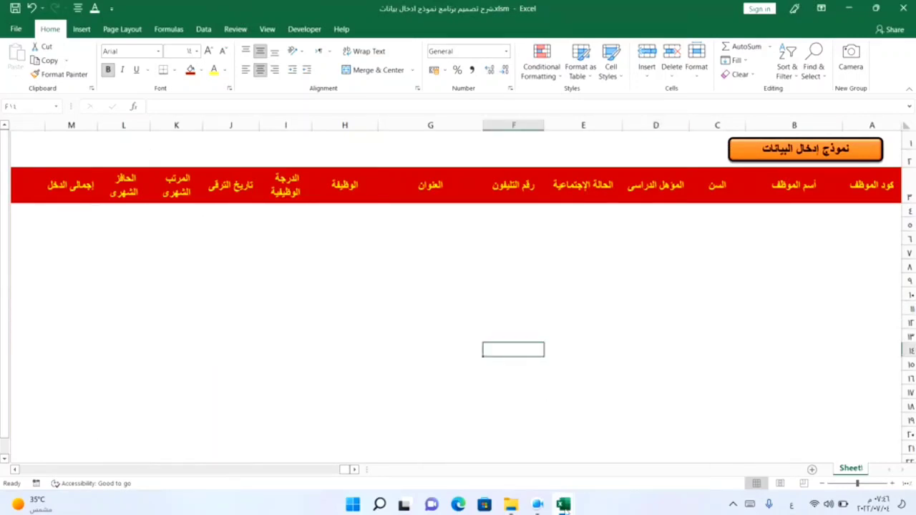
pyautogui.moveTo(565, 505)
pyautogui.click(608, 446)
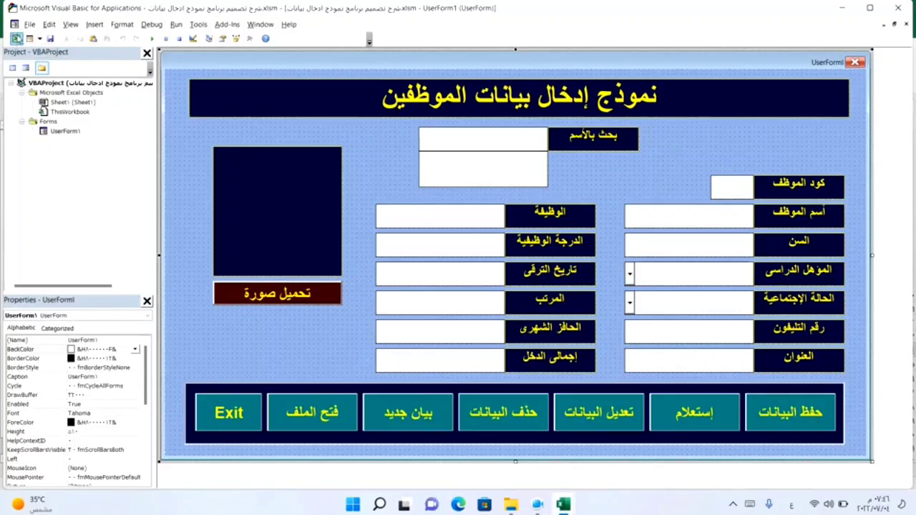
pyautogui.click(16, 39)
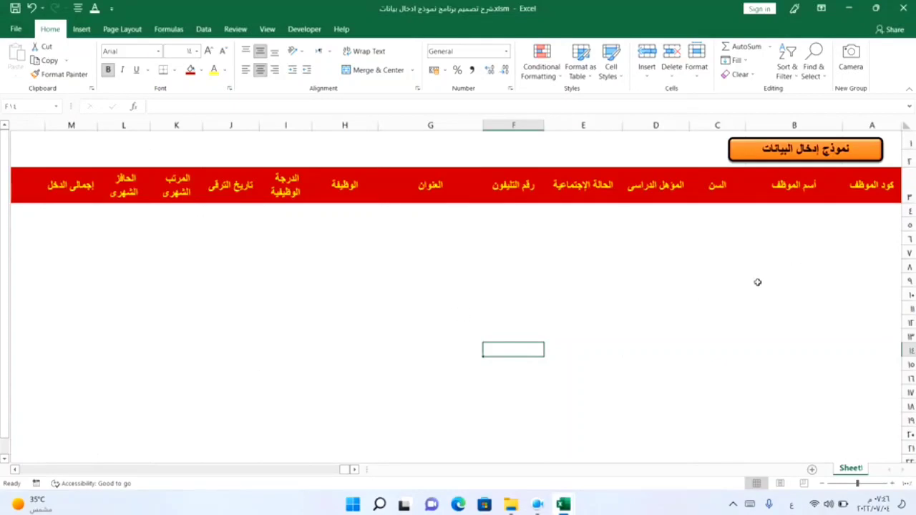
pyautogui.moveTo(564, 506)
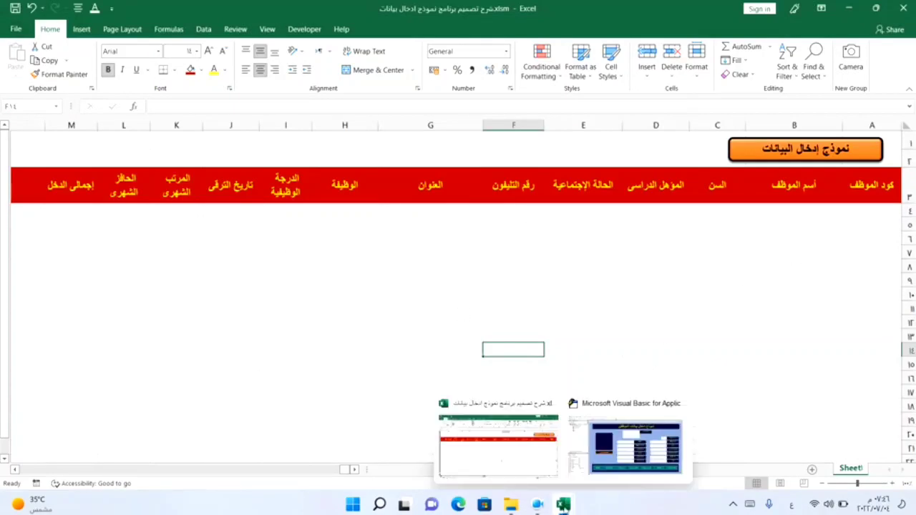
pyautogui.click(595, 464)
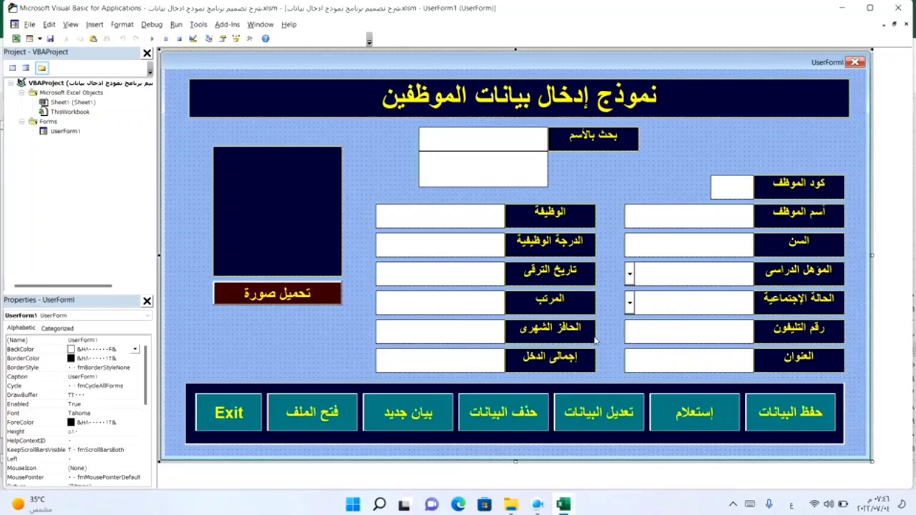